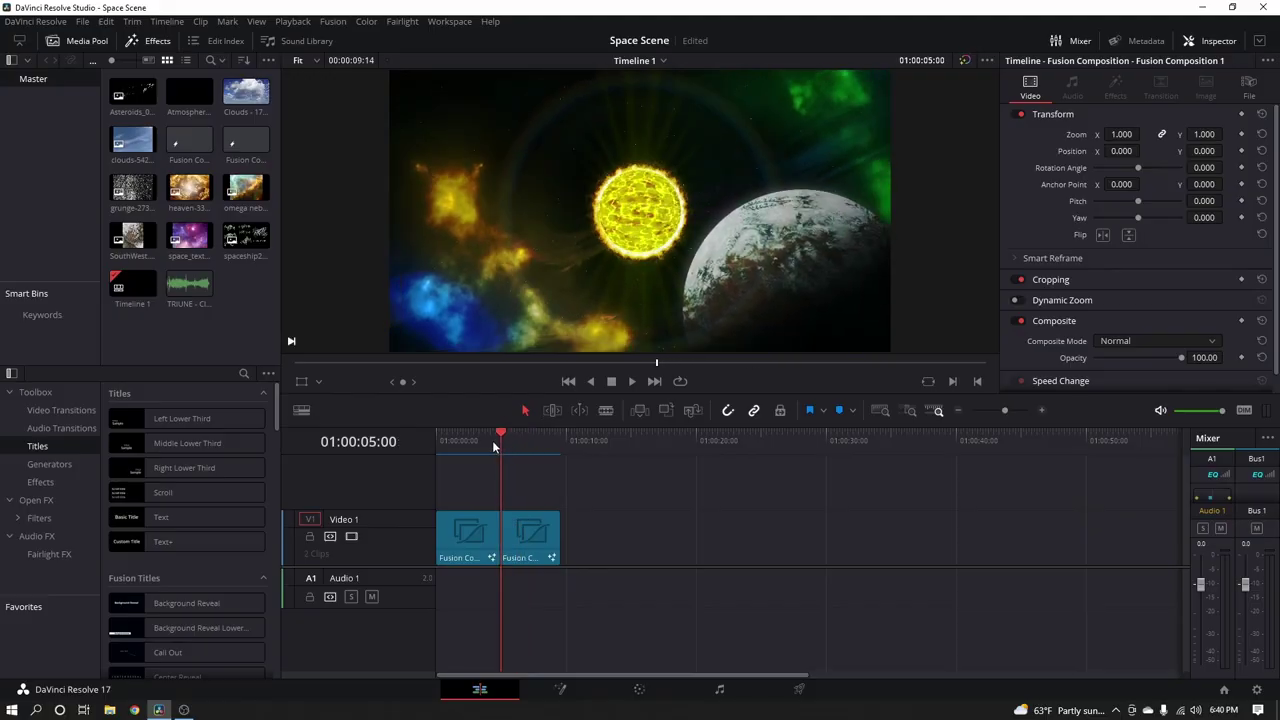
Create a new Fusion composition clip in the media pool with a duration of 10 seconds
{"action": "left_click", "coordinate": [205, 165]}
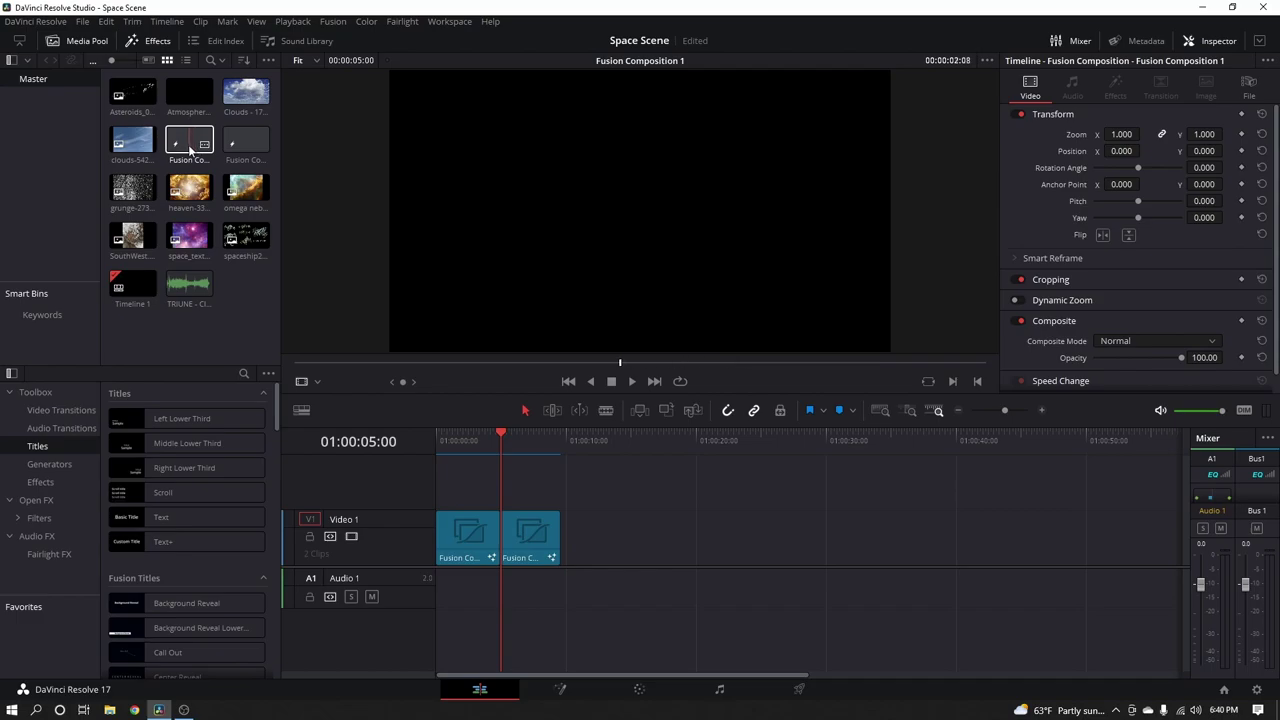
{"action": "left_click", "coordinate": [198, 172]}
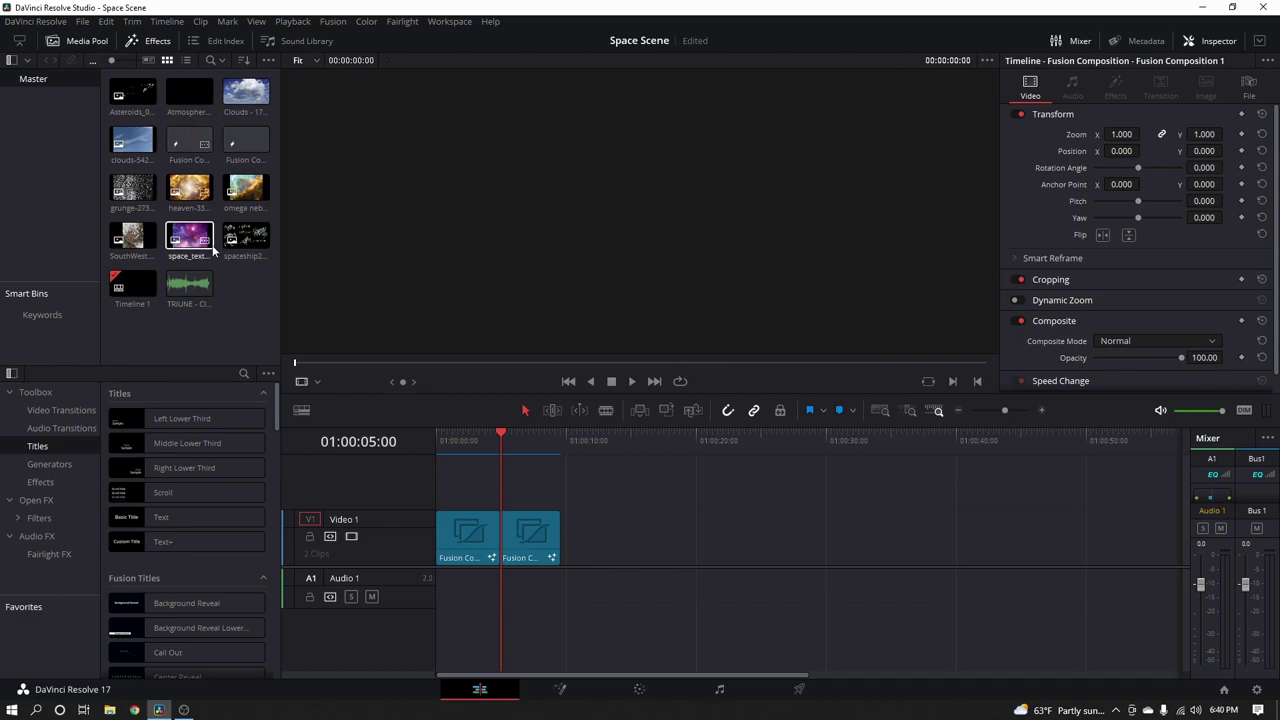
{"action": "right_click", "coordinate": [248, 311]}
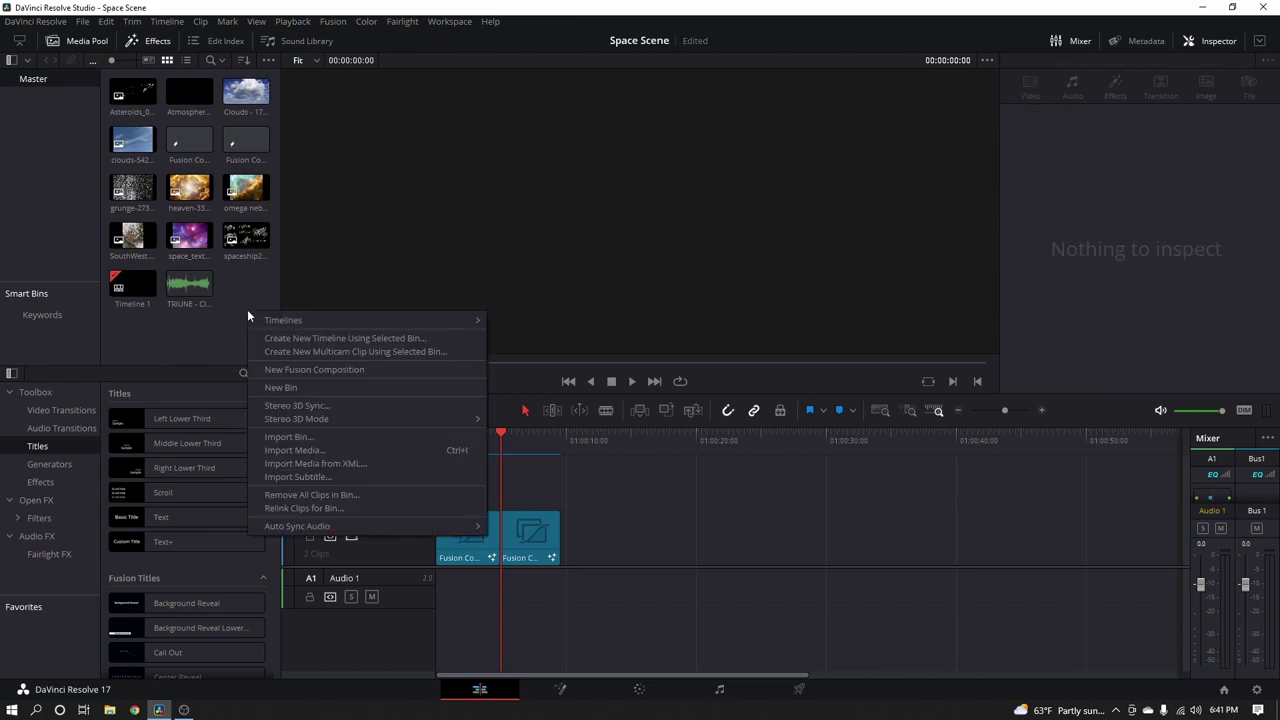
{"action": "left_click", "coordinate": [268, 367]}
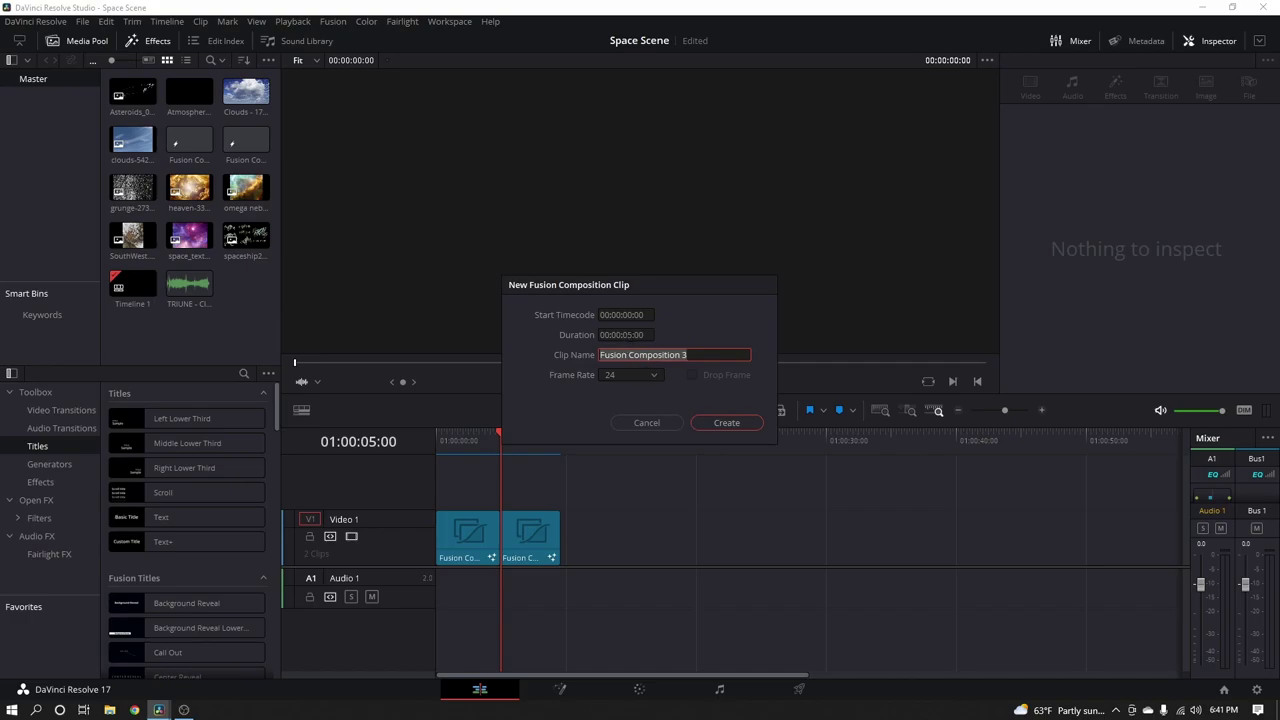
{"action": "left_click", "coordinate": [627, 335]}
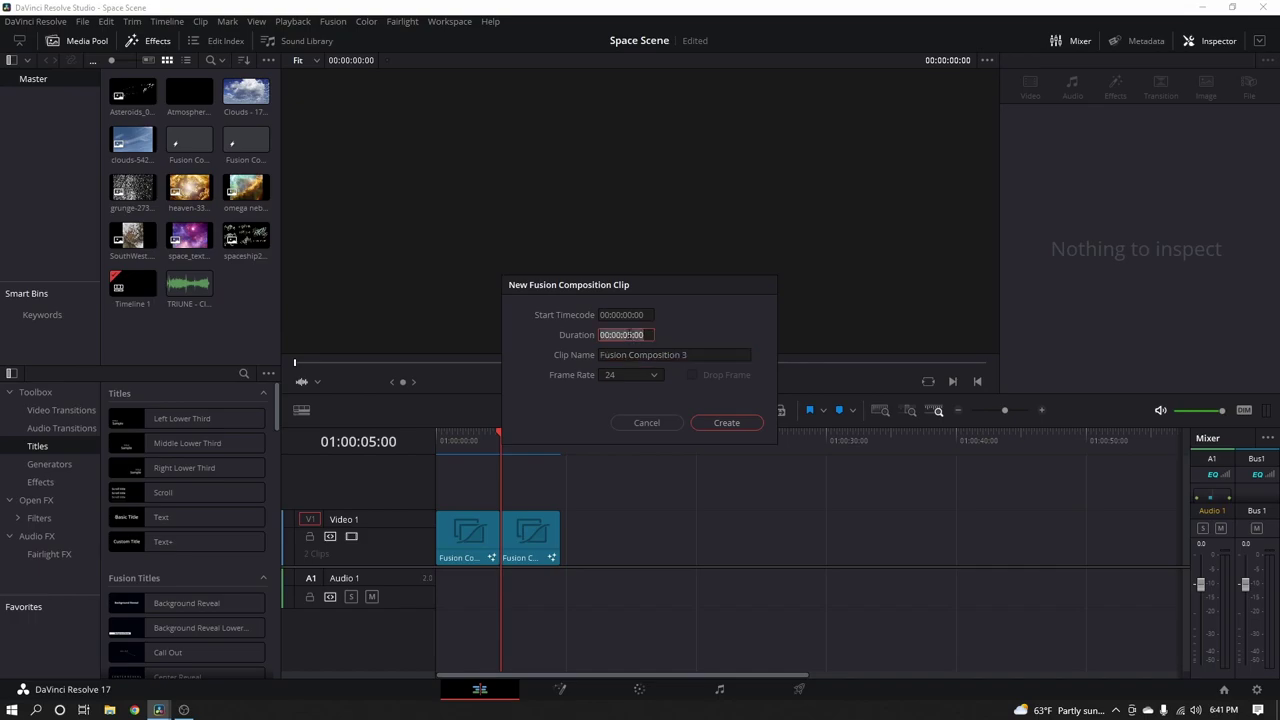
{"action": "left_click", "coordinate": [627, 335]}
{"action": "type", "text": "10"}
{"action": "left_click", "coordinate": [745, 422]}
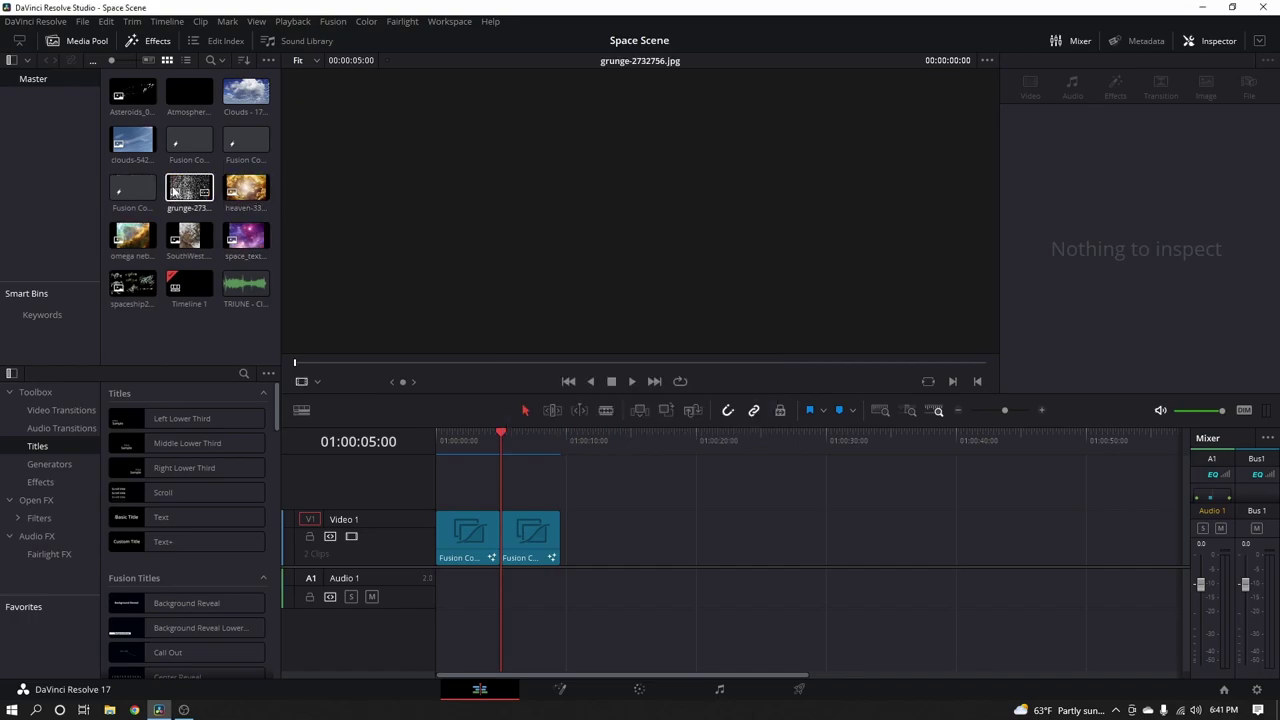
Place Fusion Composition 3 on Video 1 after the existing clips and open it for node editing in Fusion
{"action": "left_click", "coordinate": [136, 190]}
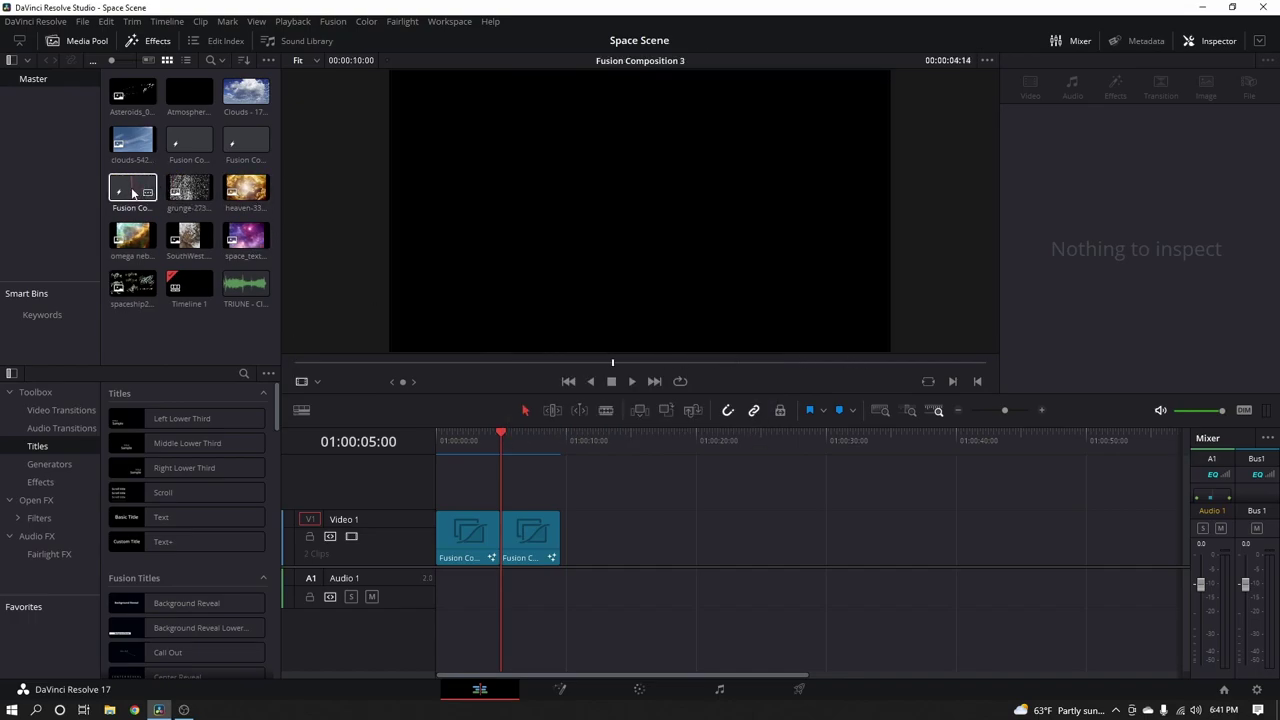
{"action": "left_click_drag", "start_coordinate": [138, 192], "coordinate": [600, 537]}
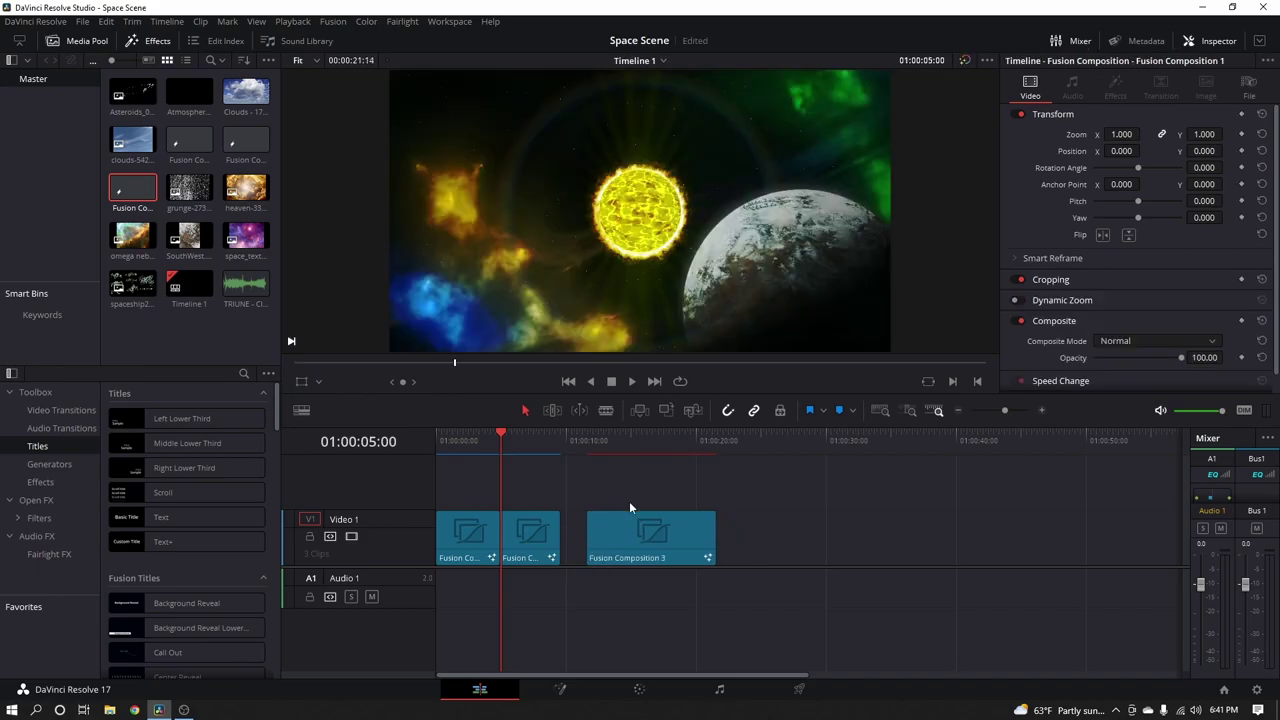
{"action": "left_click_drag", "start_coordinate": [613, 436], "coordinate": [614, 448]}
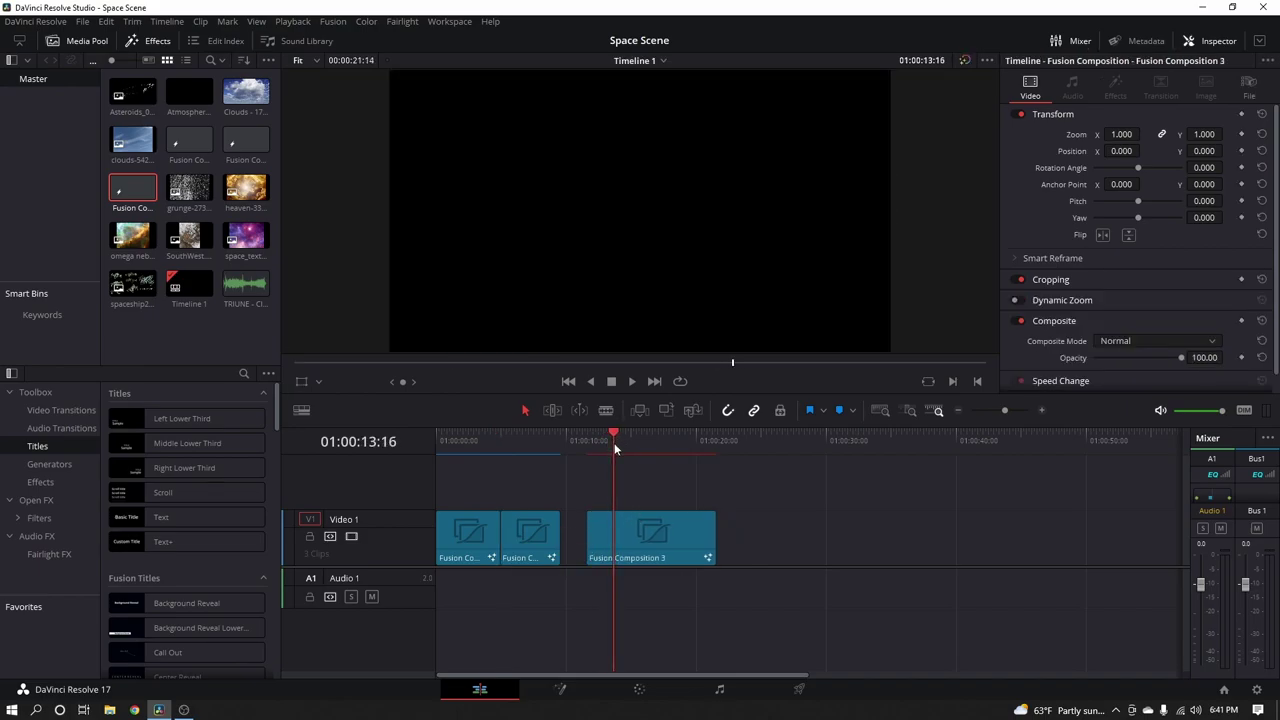
{"action": "left_click", "coordinate": [561, 691]}
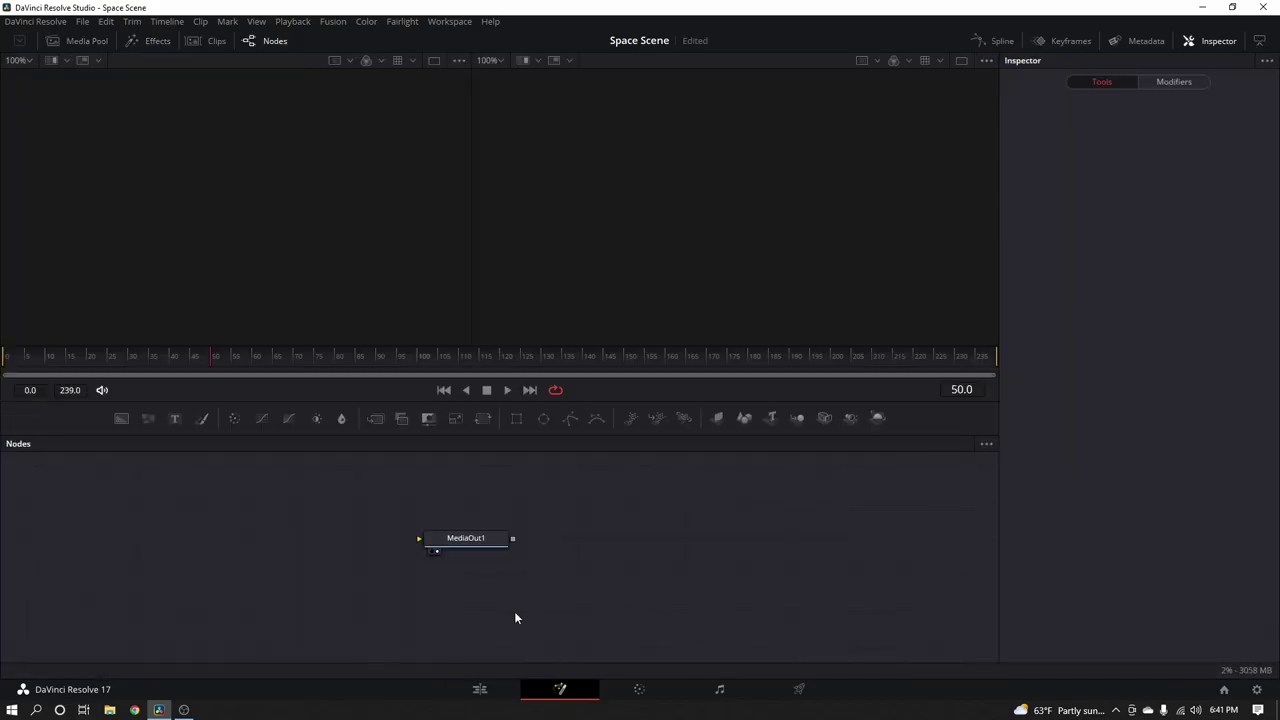
Hide the node editor's grid and move the MediaOut1 node aside to make room for more nodes
{"action": "right_click", "coordinate": [532, 581]}
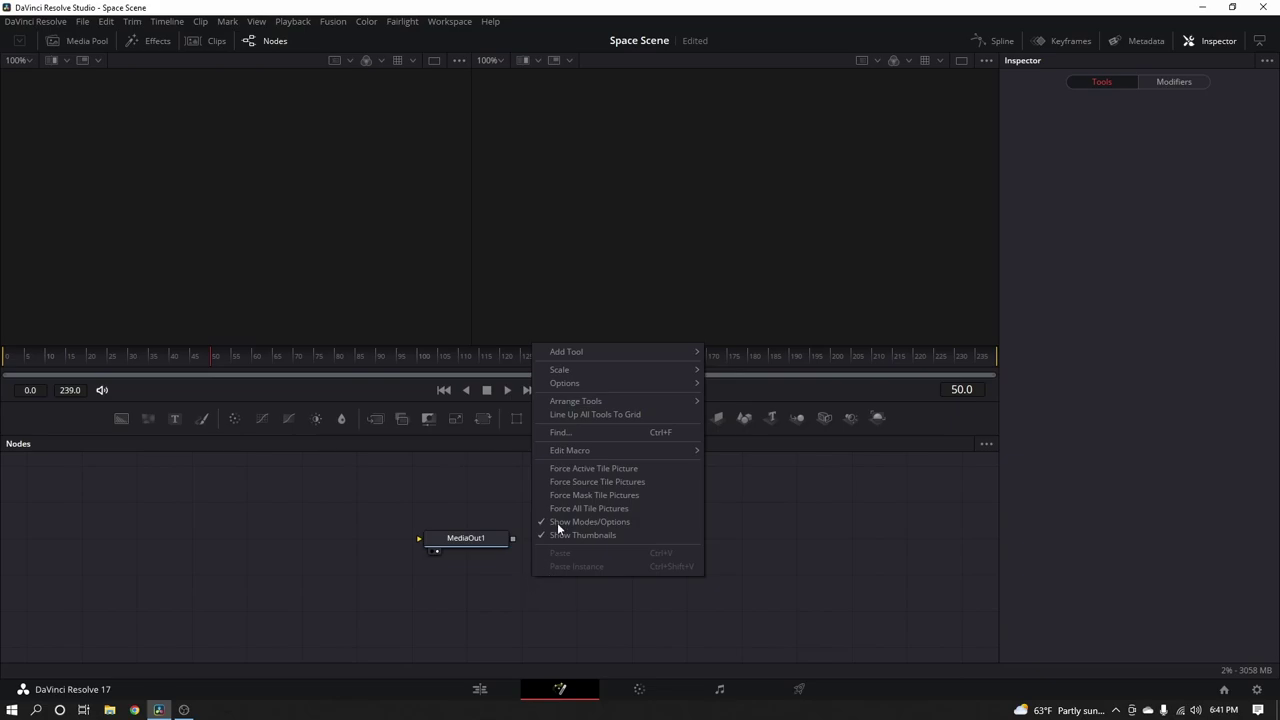
{"action": "mouse_move", "coordinate": [562, 384]}
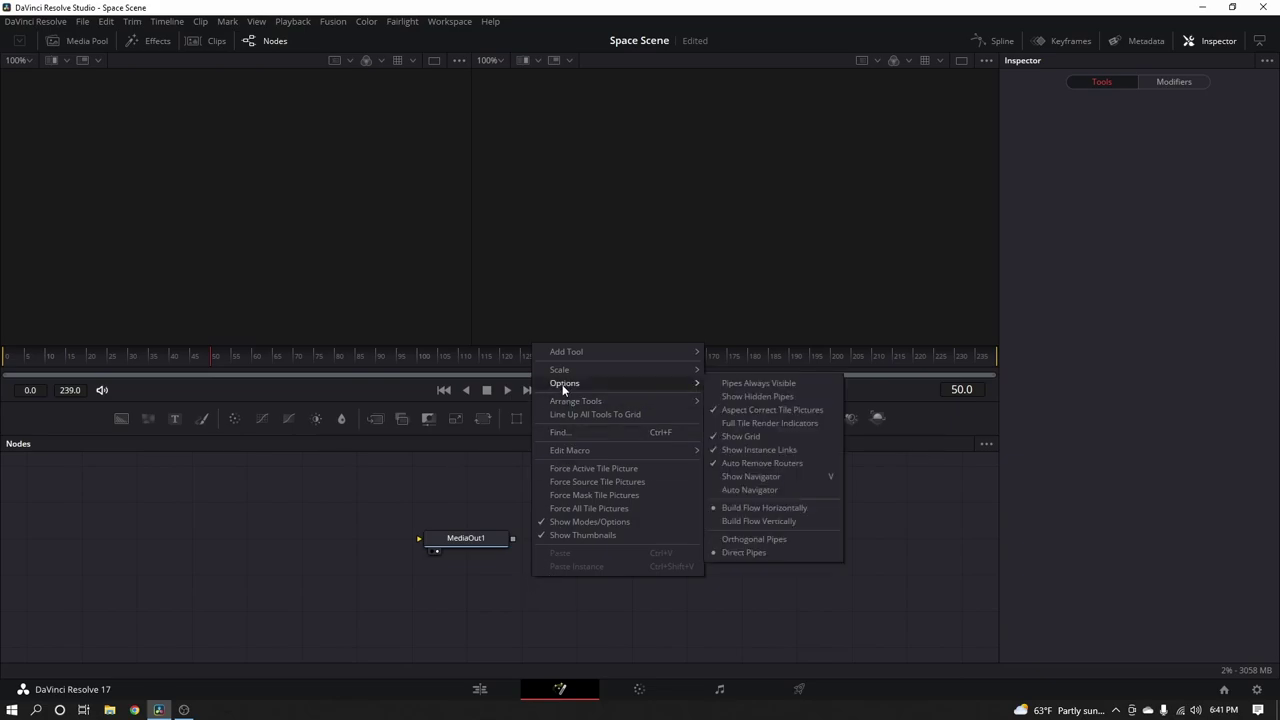
{"action": "left_click", "coordinate": [727, 438]}
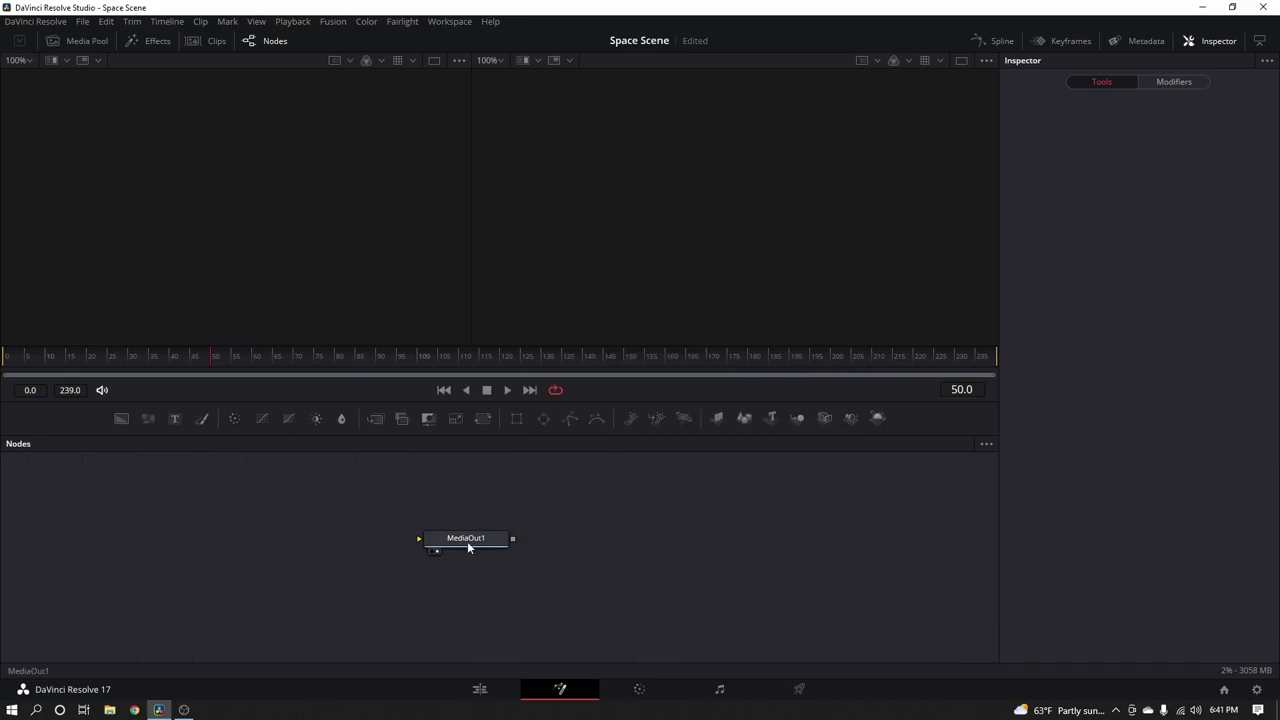
{"action": "left_click_drag", "start_coordinate": [466, 542], "coordinate": [660, 572]}
{"action": "left_click", "coordinate": [657, 573]}
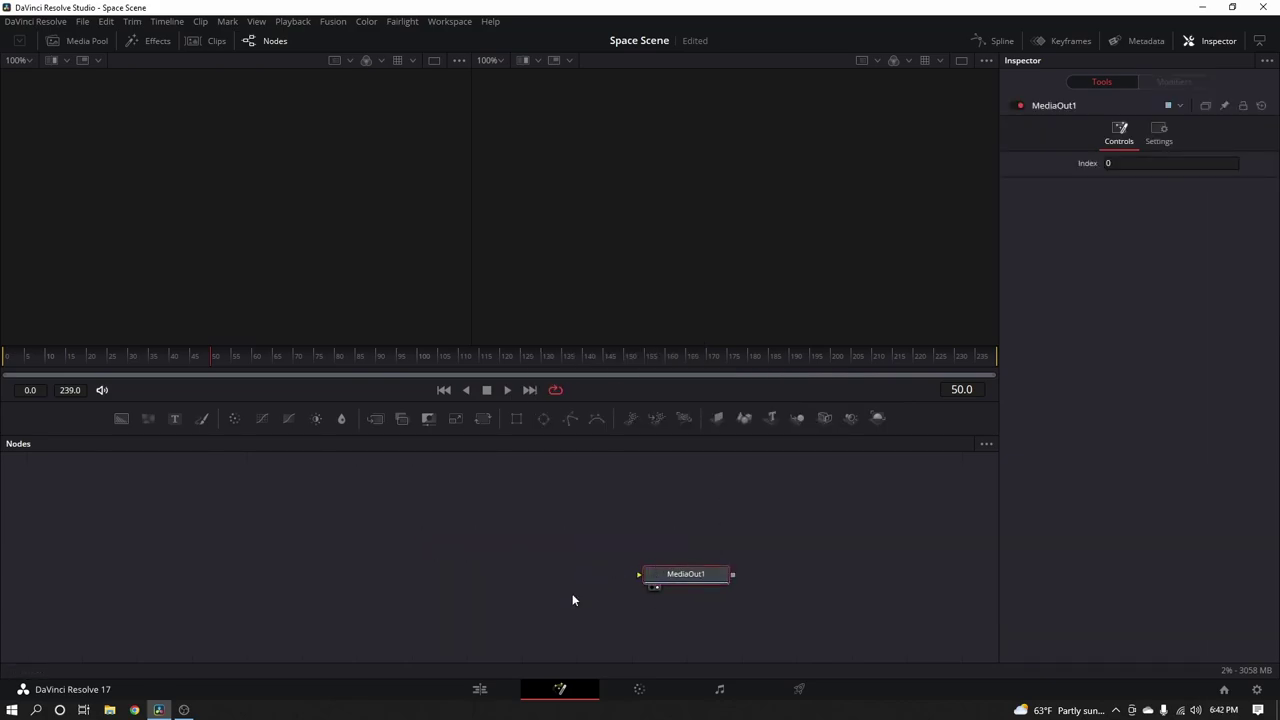
{"action": "left_click_drag", "start_coordinate": [571, 597], "coordinate": [686, 573]}
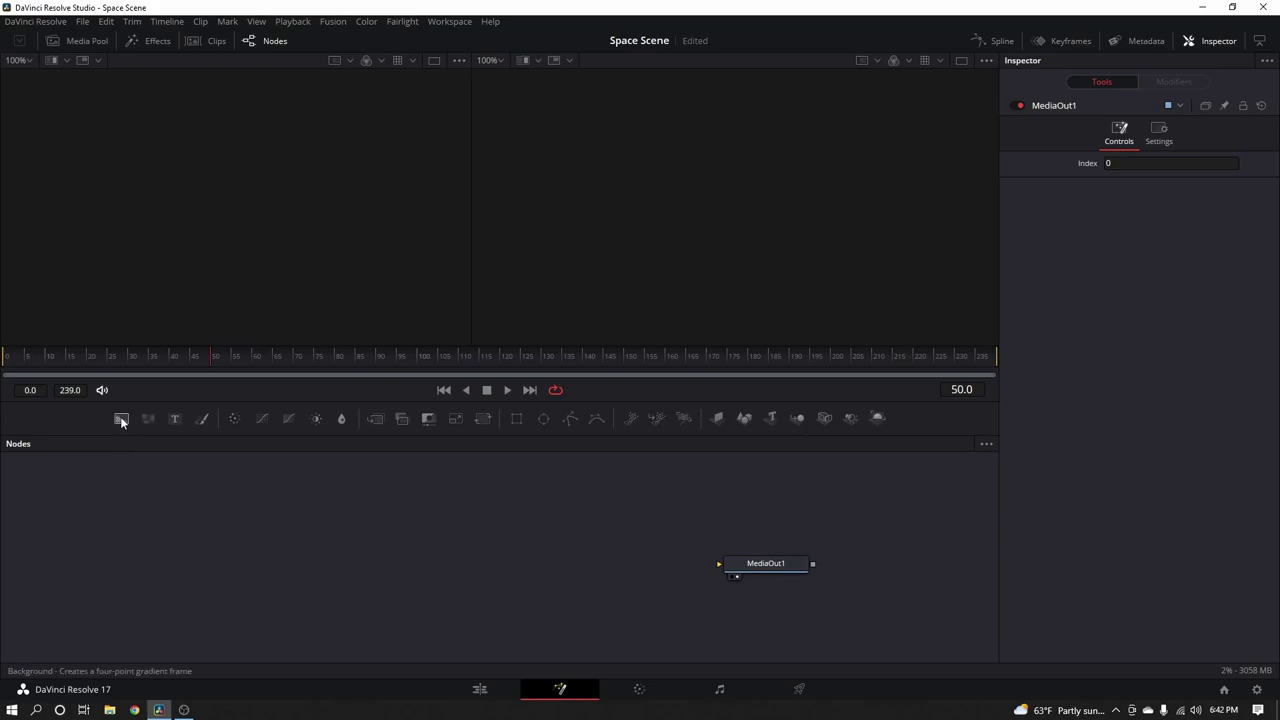
Add a Background node connected to MediaOut1 and merge a Fast Noise node over it
{"action": "left_click_drag", "start_coordinate": [116, 417], "coordinate": [719, 564]}
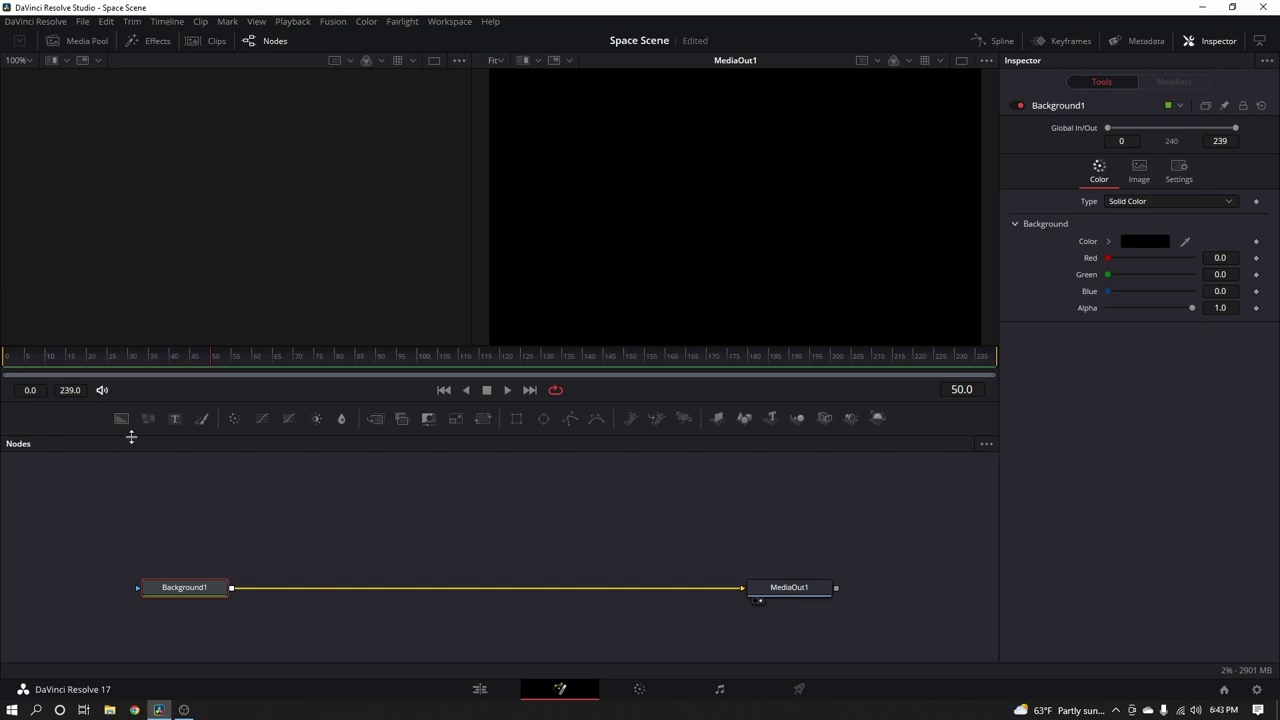
{"action": "left_click_drag", "start_coordinate": [148, 417], "coordinate": [231, 595]}
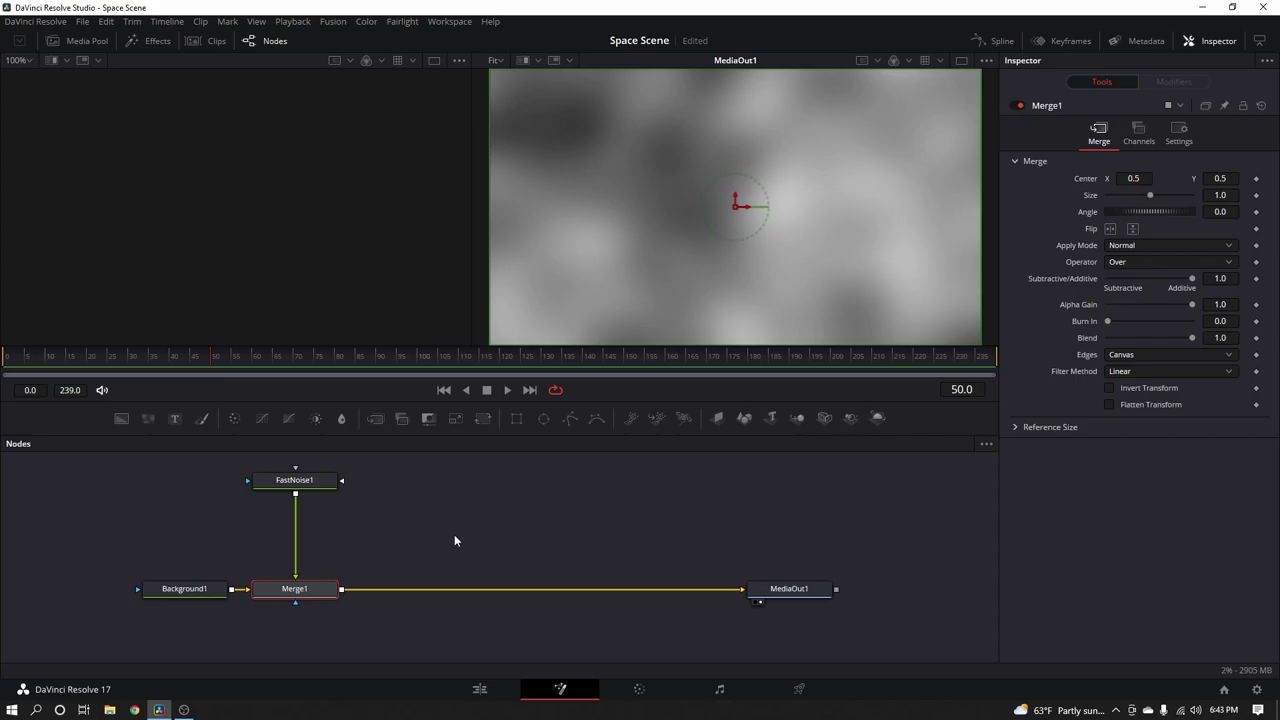
{"action": "left_click_drag", "start_coordinate": [481, 557], "coordinate": [396, 576]}
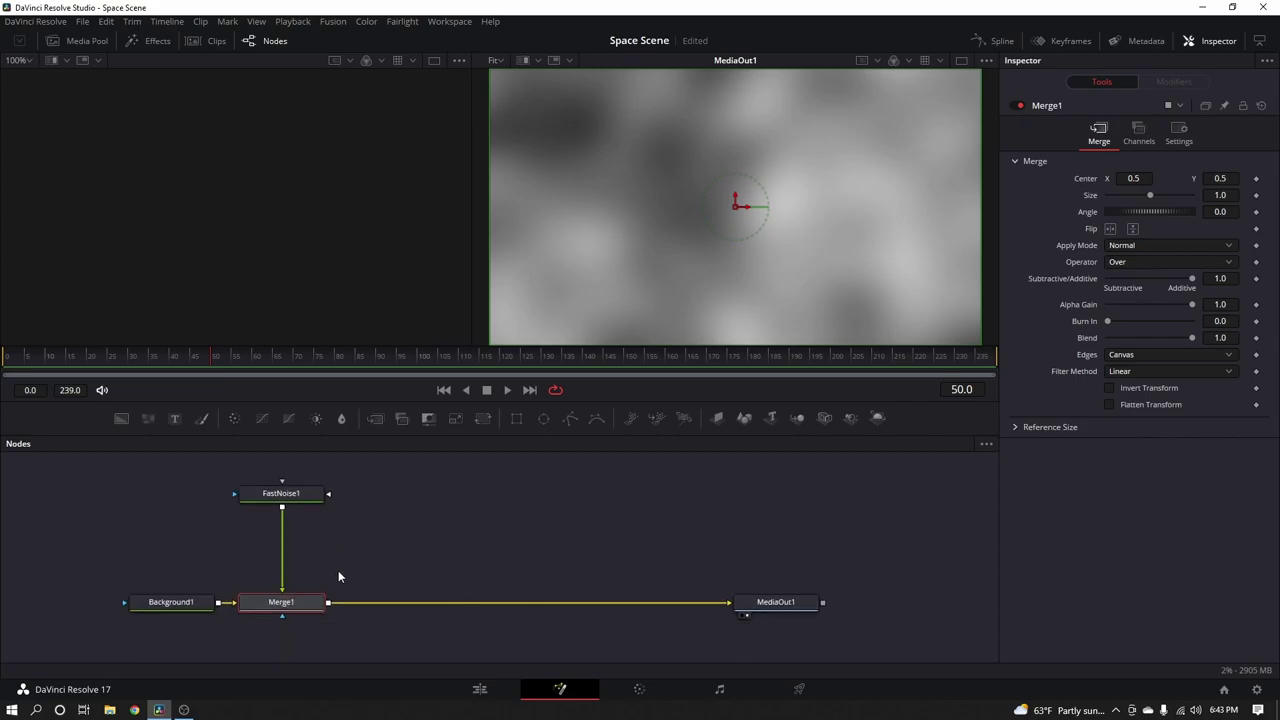
Set the color type of the FastNoise1 node to Gradient
{"action": "left_click", "coordinate": [288, 493]}
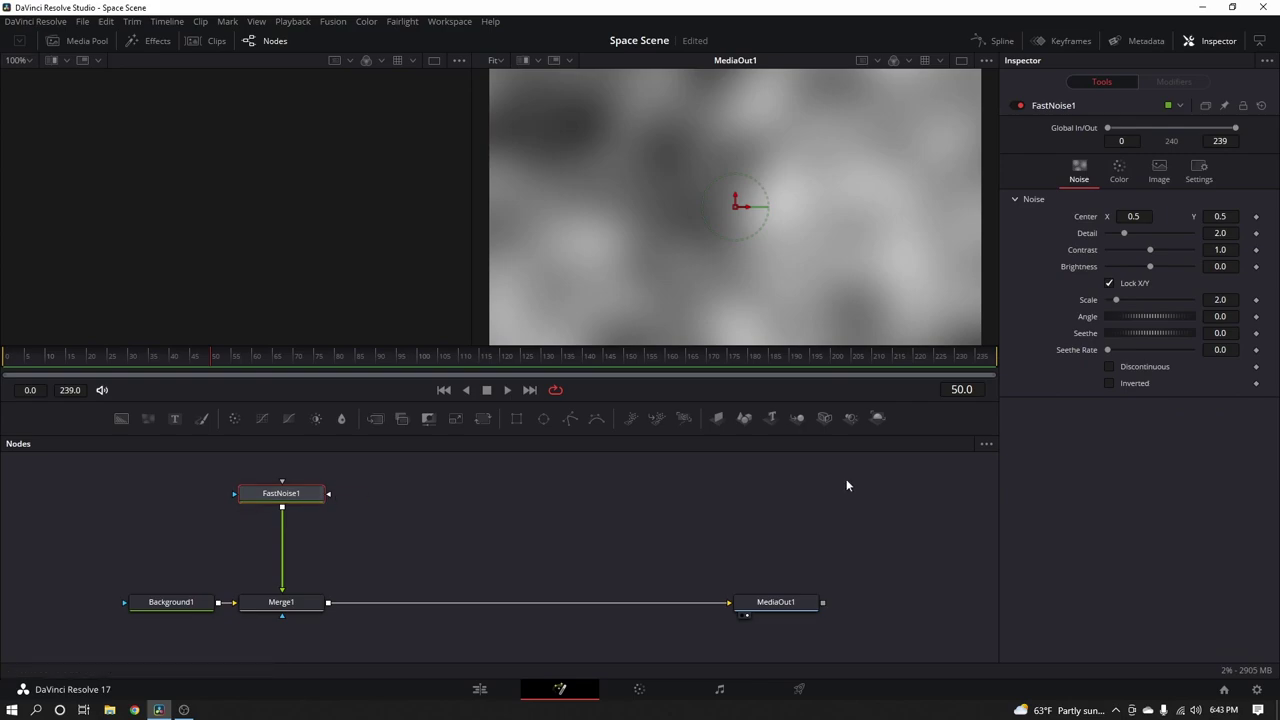
{"action": "left_click", "coordinate": [1119, 171]}
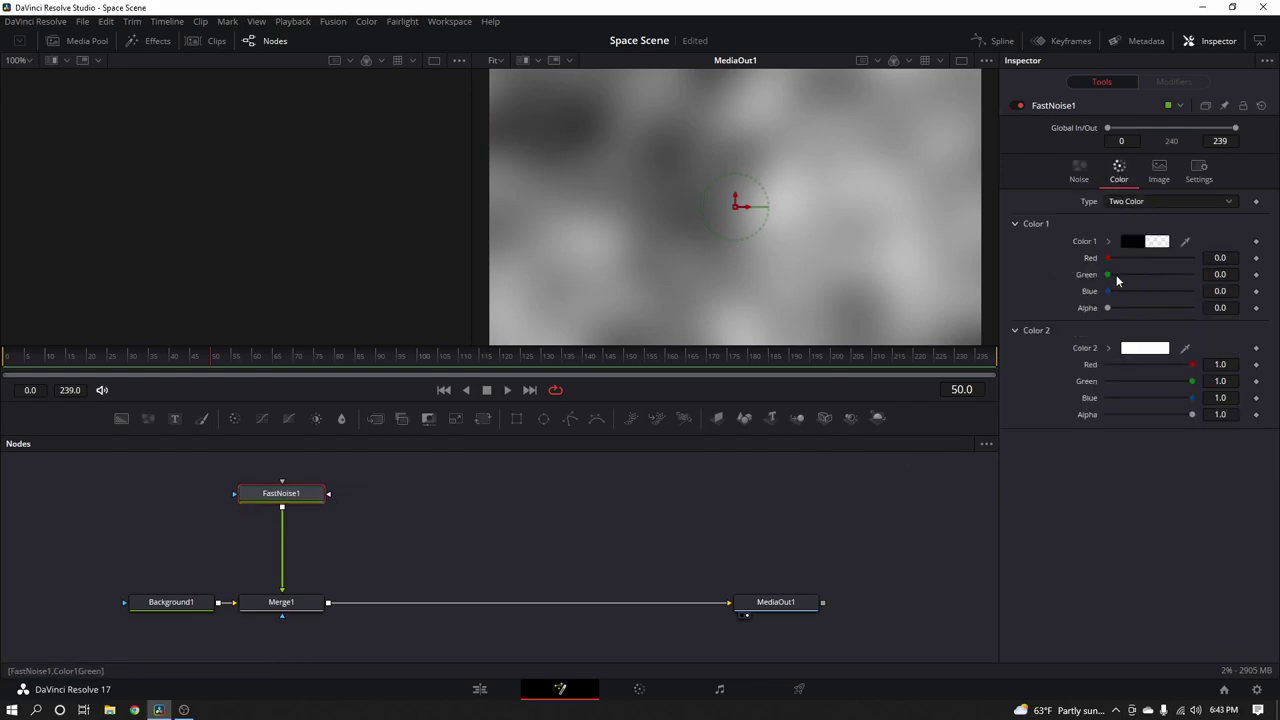
{"action": "left_click", "coordinate": [1120, 201]}
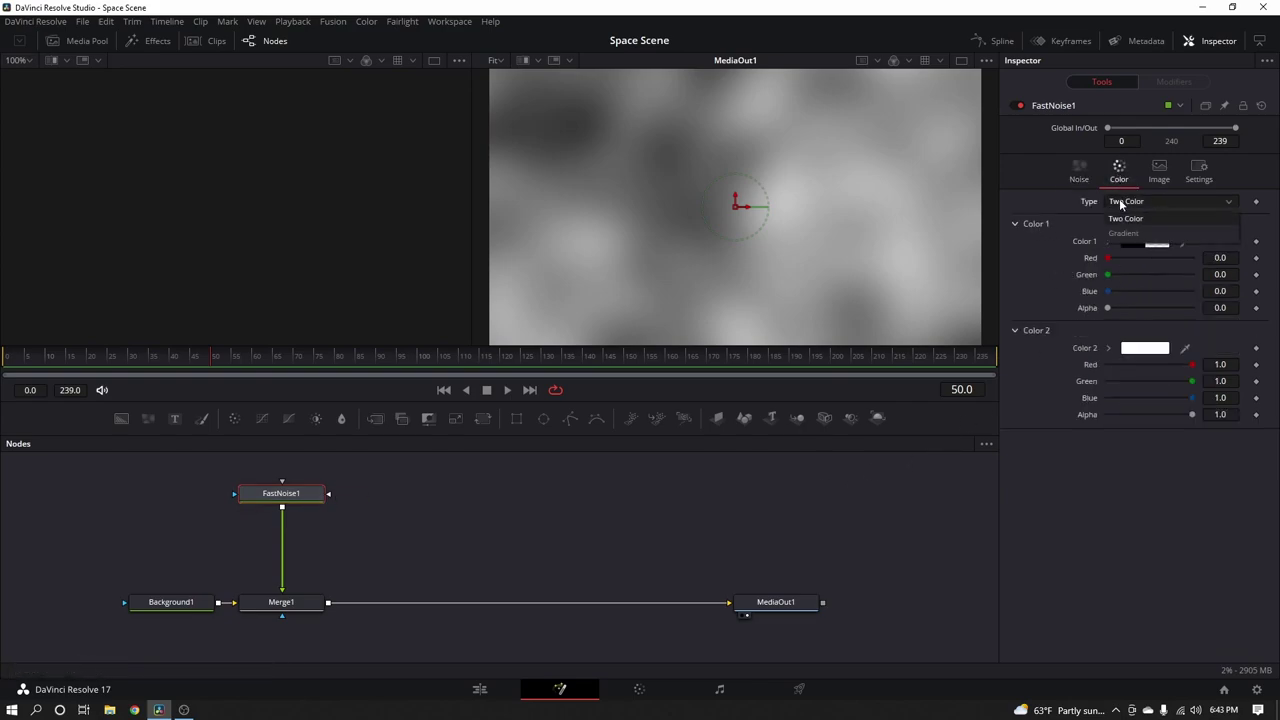
{"action": "left_click", "coordinate": [1122, 234]}
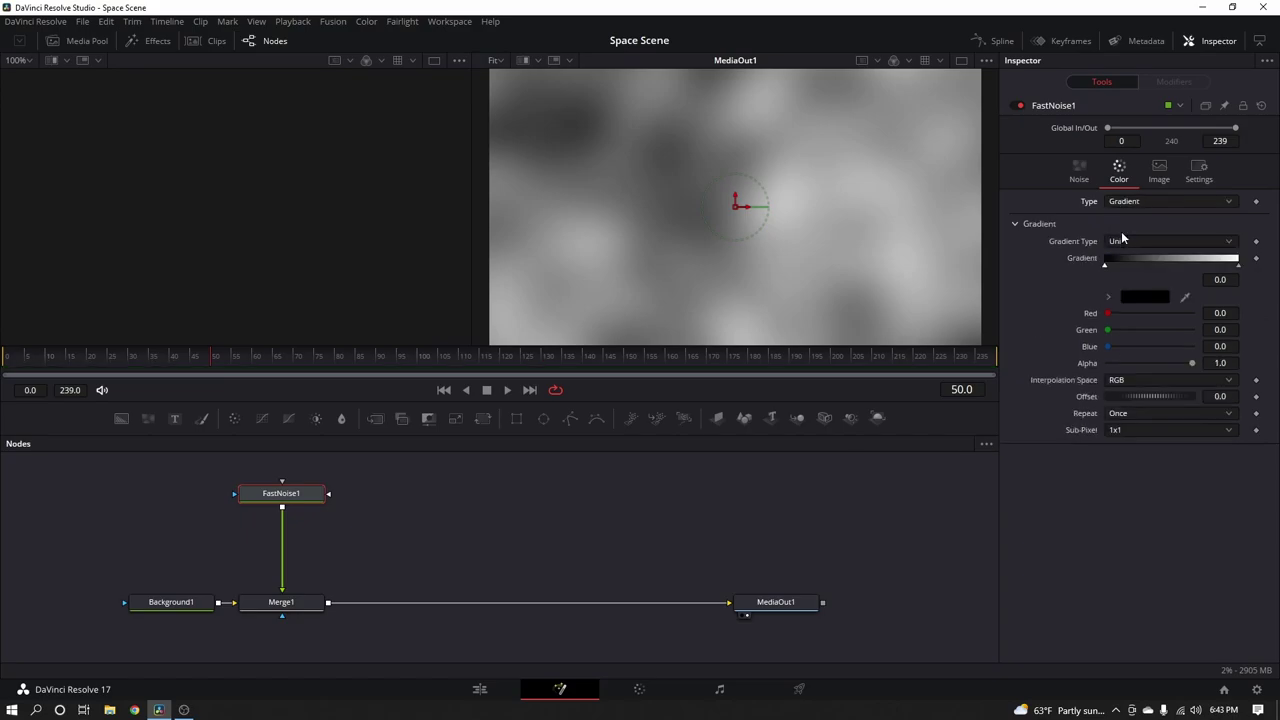
Move the gradient's black stop to about 0.56, bring the white stop close to it, and set the black stop's alpha to 0
{"action": "left_click_drag", "start_coordinate": [1106, 268], "coordinate": [1180, 265]}
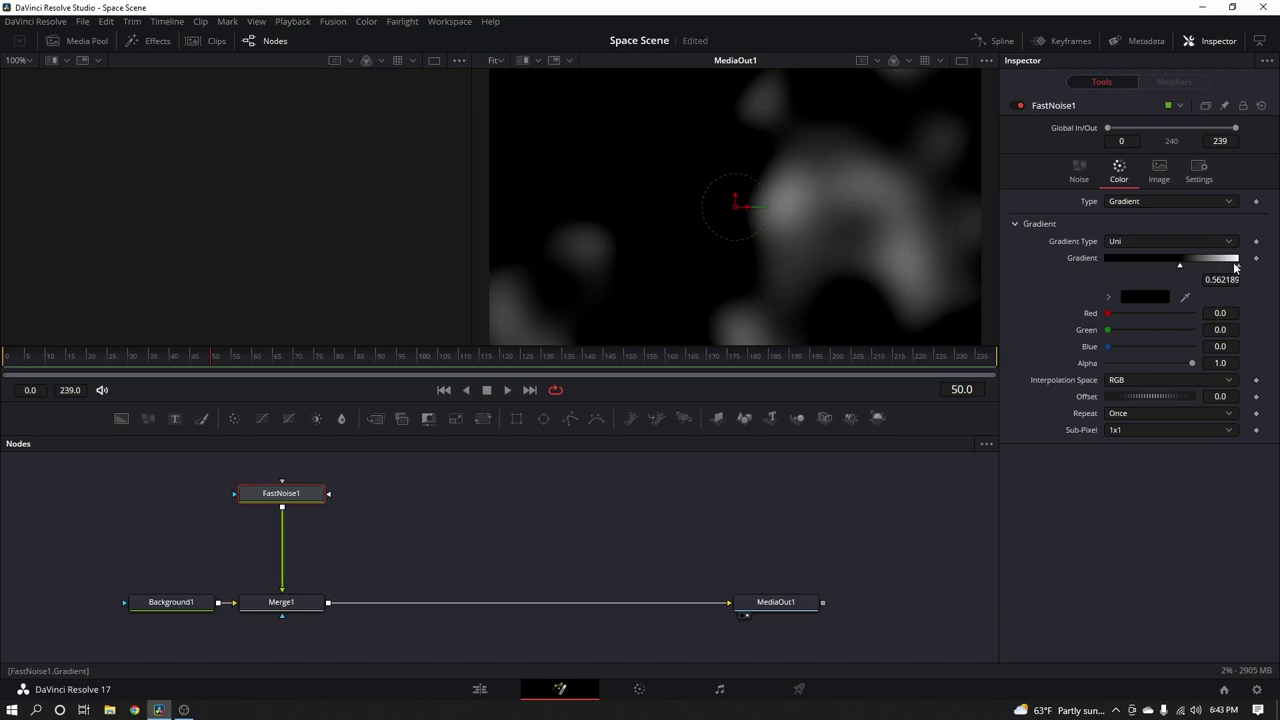
{"action": "left_click_drag", "start_coordinate": [1236, 265], "coordinate": [1199, 265]}
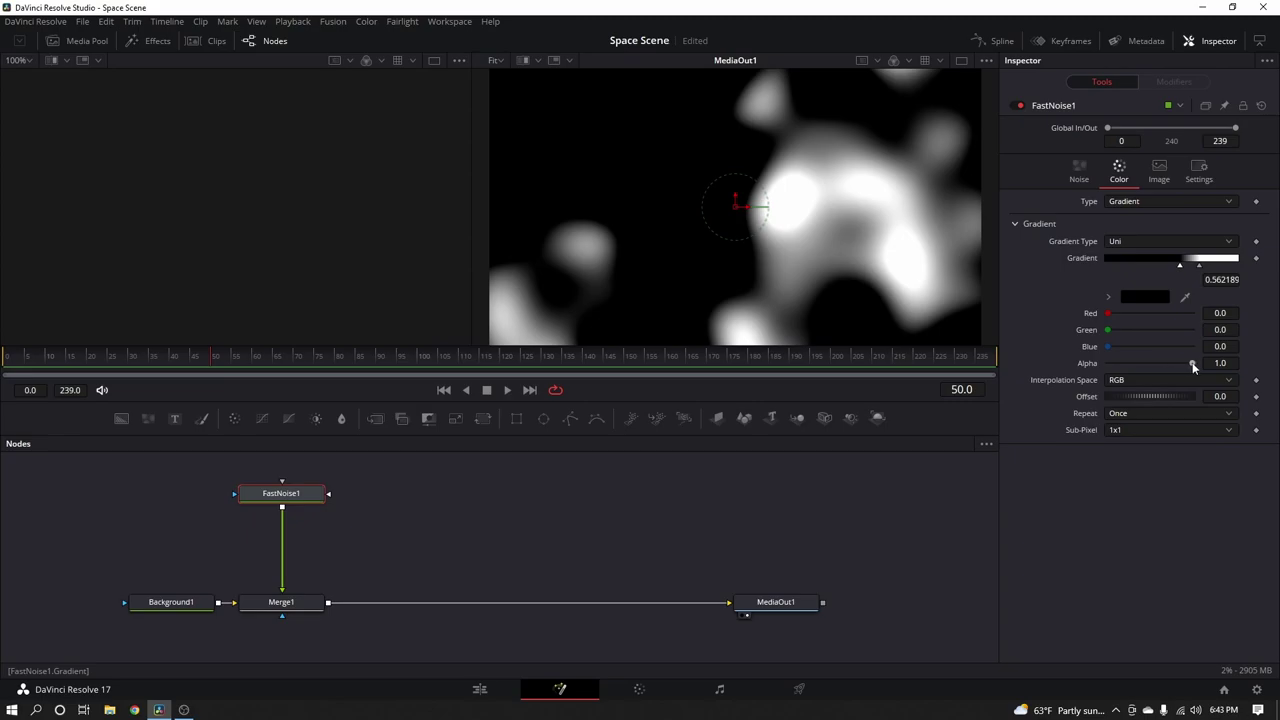
{"action": "left_click_drag", "start_coordinate": [1192, 365], "coordinate": [1062, 367]}
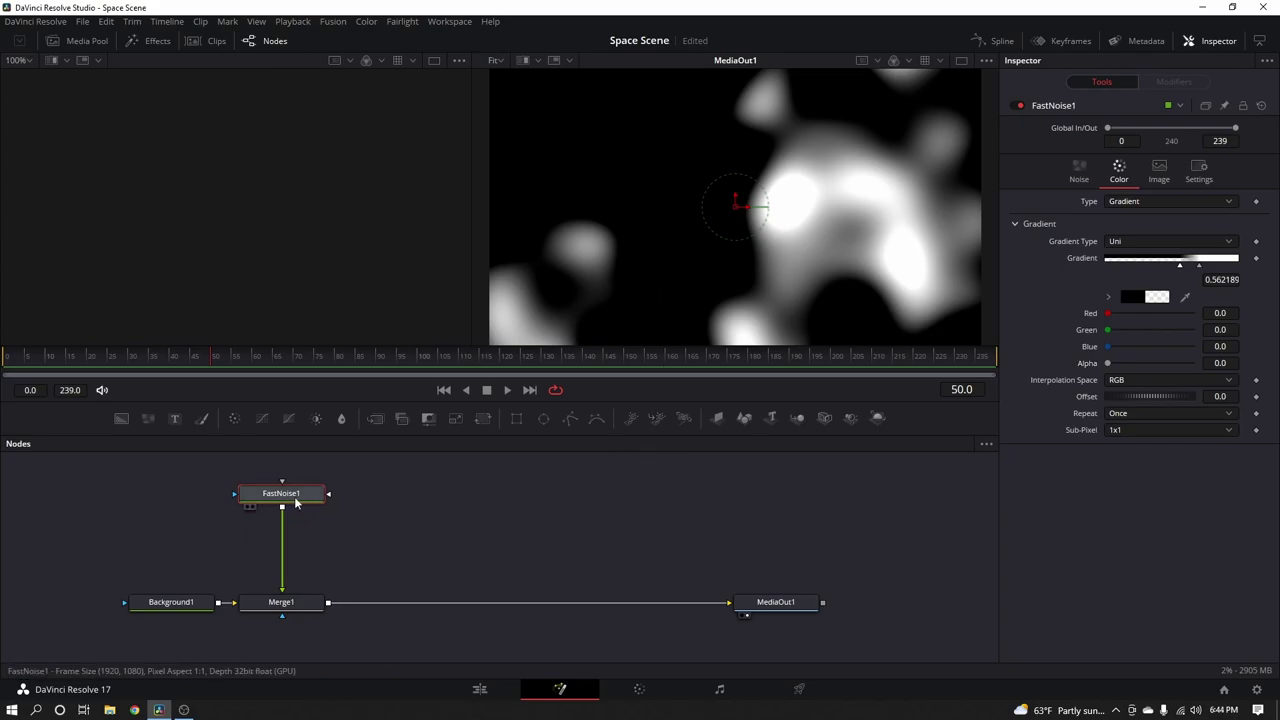
Set FastNoise1's noise detail to about 4.09 and its scale to 100
{"action": "left_click", "coordinate": [1082, 168]}
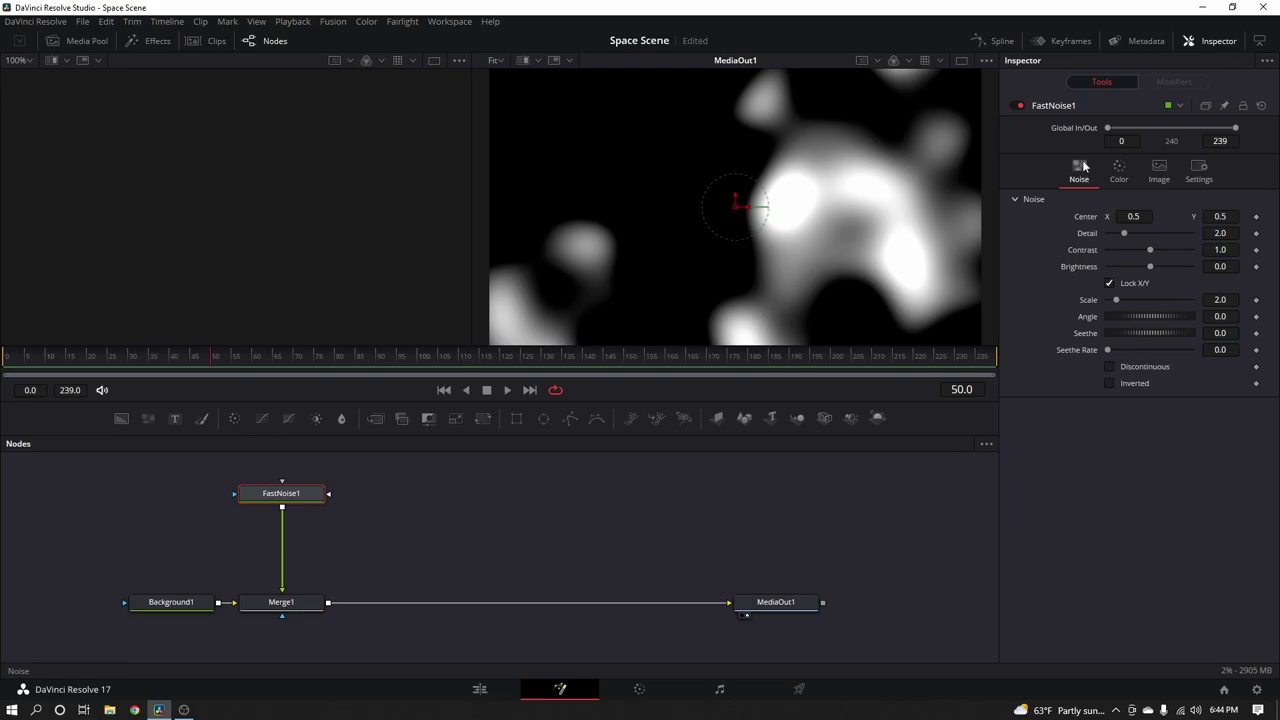
{"action": "left_click_drag", "start_coordinate": [1124, 235], "coordinate": [1144, 236]}
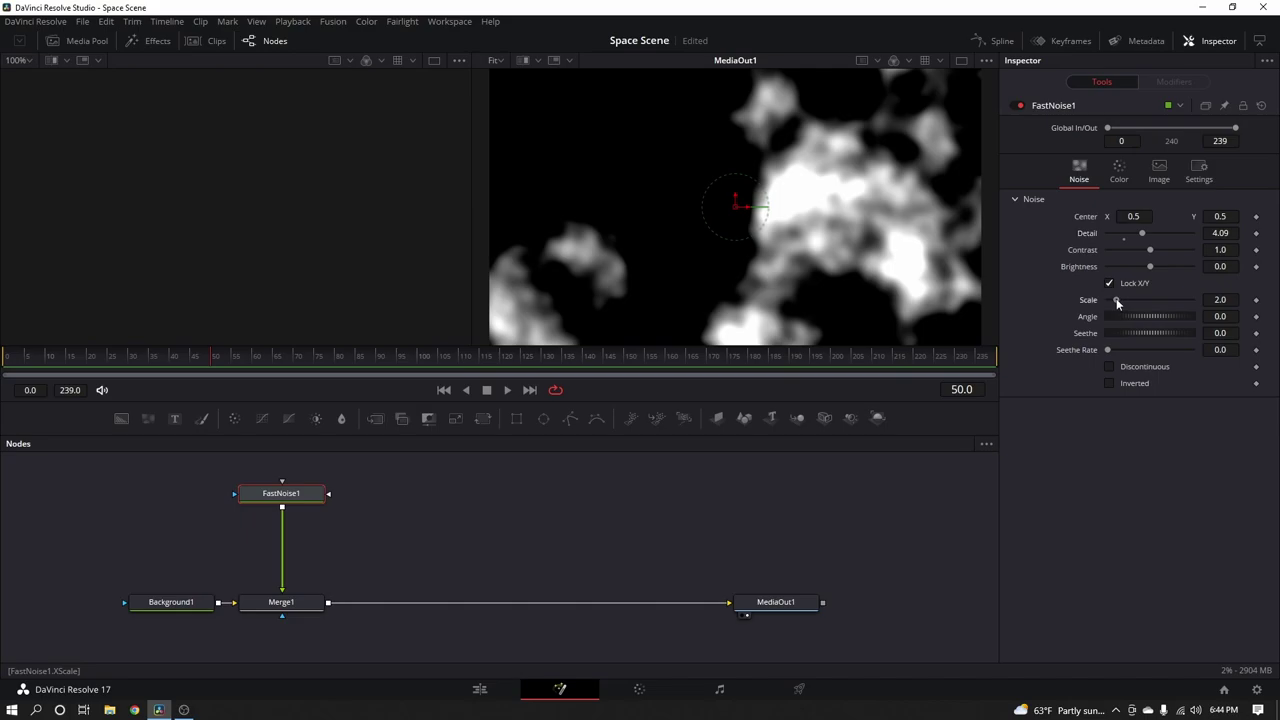
{"action": "left_click_drag", "start_coordinate": [1117, 300], "coordinate": [1192, 300]}
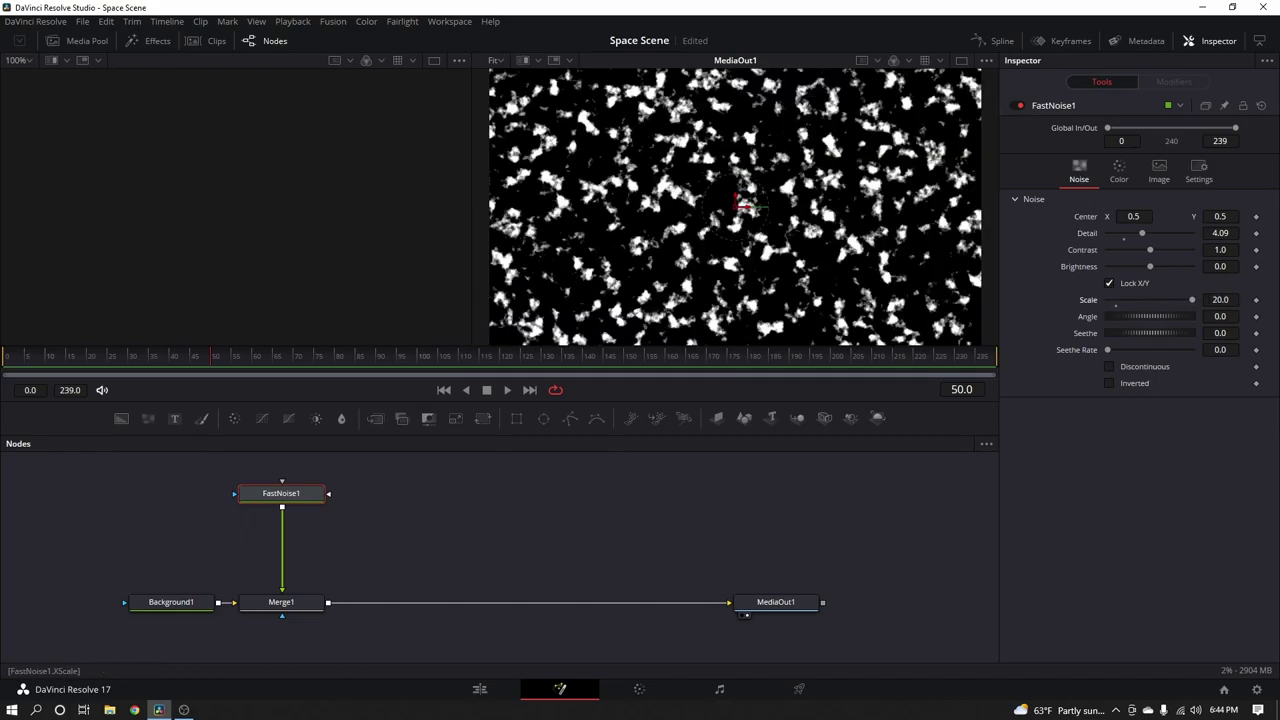
{"action": "type", "text": "100"}
{"action": "key", "text": "Tab"}
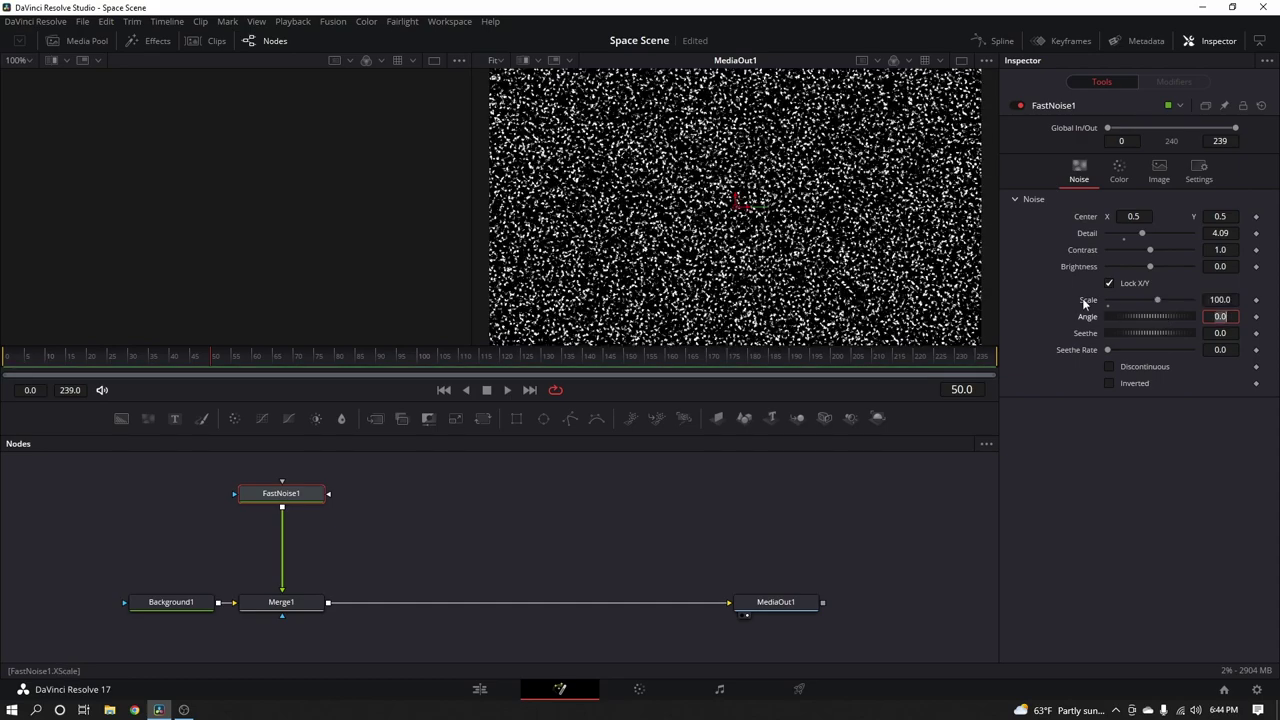
Thin the noise into sparse stars with brightness at about -0.56 and contrast at about 1.06
{"action": "mouse_move", "coordinate": [1151, 266]}
{"action": "left_mouse_down"}
{"action": "mouse_move", "coordinate": [1136, 266]}
{"action": "mouse_move", "coordinate": [1147, 250]}
{"action": "left_mouse_up"}
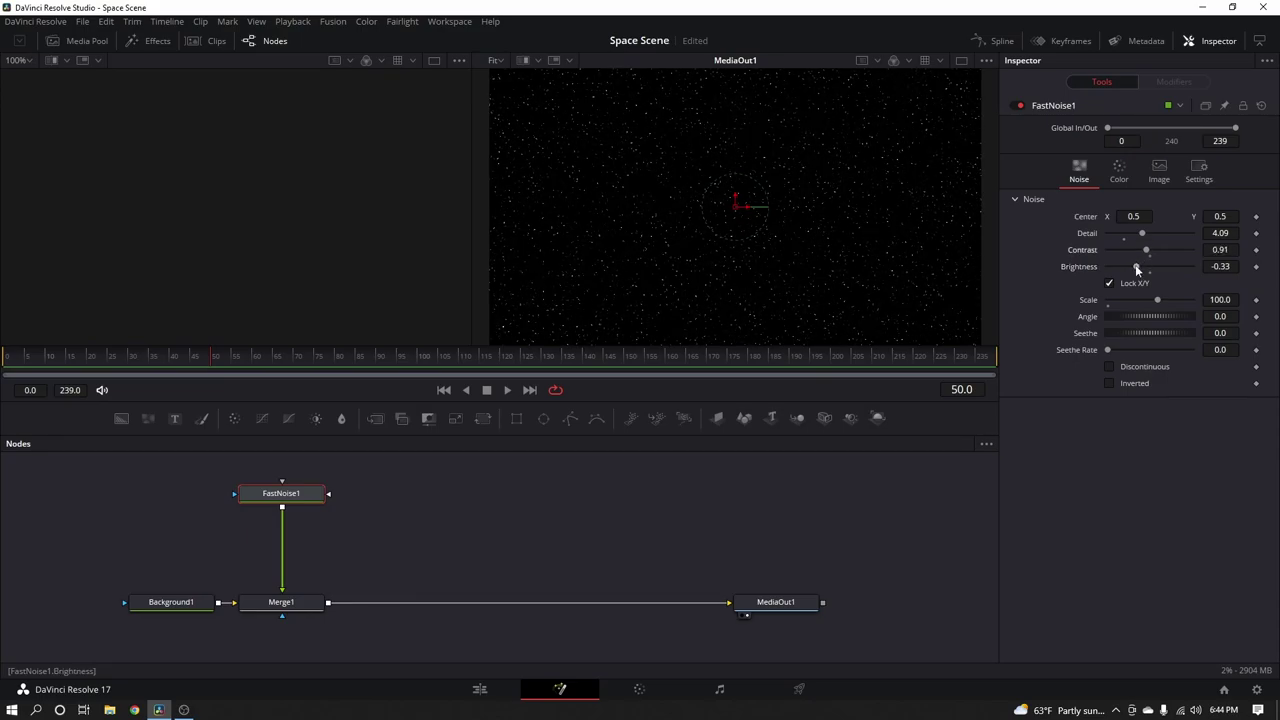
{"action": "left_click_drag", "start_coordinate": [1137, 268], "coordinate": [1132, 268]}
{"action": "left_click_drag", "start_coordinate": [1130, 264], "coordinate": [1130, 269]}
{"action": "left_click_drag", "start_coordinate": [1146, 250], "coordinate": [1126, 264]}
Move the white stop of FastNoise1's color gradient to about 0.637 to brighten the stars
{"action": "left_click", "coordinate": [1119, 172]}
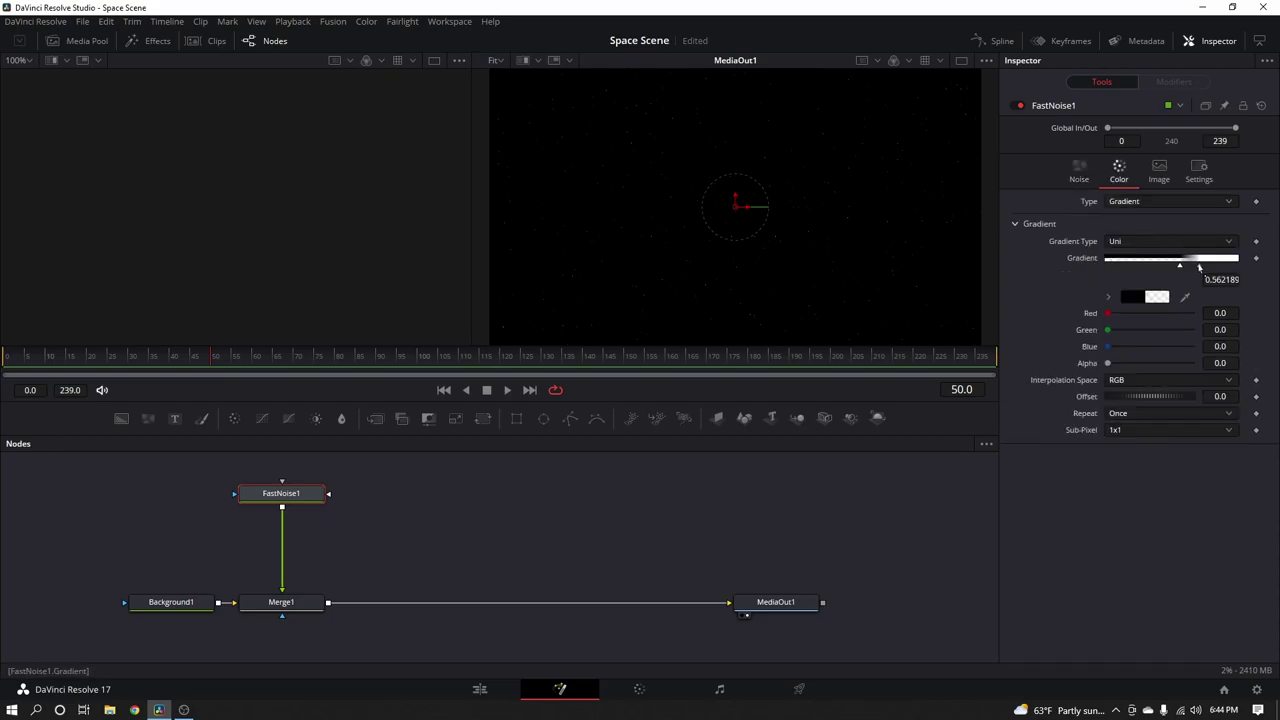
{"action": "left_click", "coordinate": [1197, 266]}
{"action": "left_click_drag", "start_coordinate": [1197, 266], "coordinate": [1190, 266]}
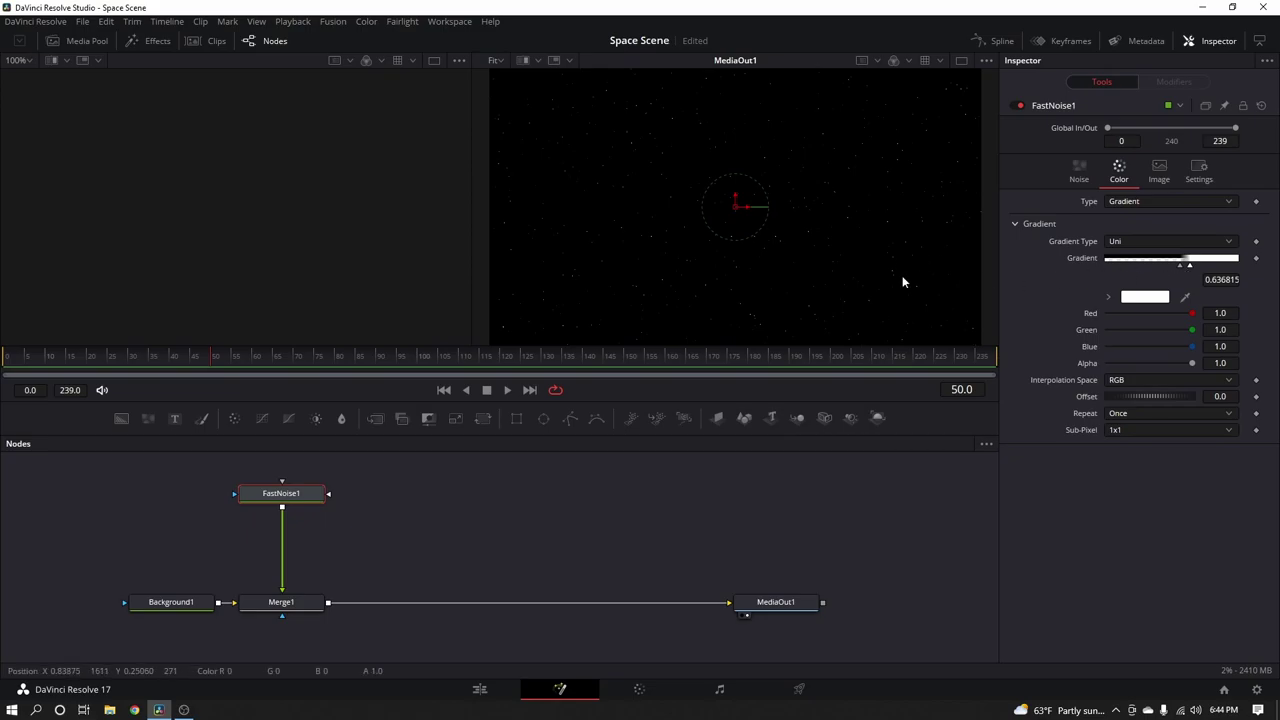
Set FastNoise1's seethe rate to about 0.0257, playing the composition to check the twinkling stars
{"action": "left_click", "coordinate": [1079, 176]}
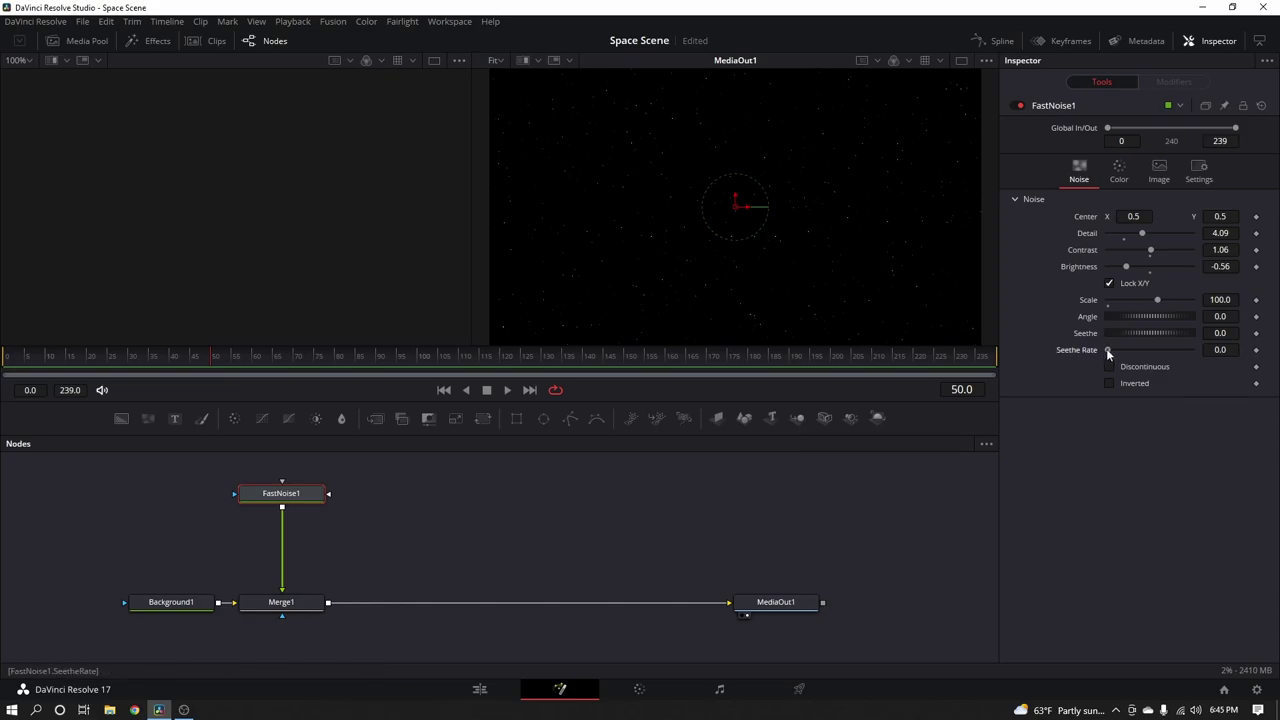
{"action": "left_click_drag", "start_coordinate": [1108, 353], "coordinate": [1110, 348]}
{"action": "key", "text": "space"}
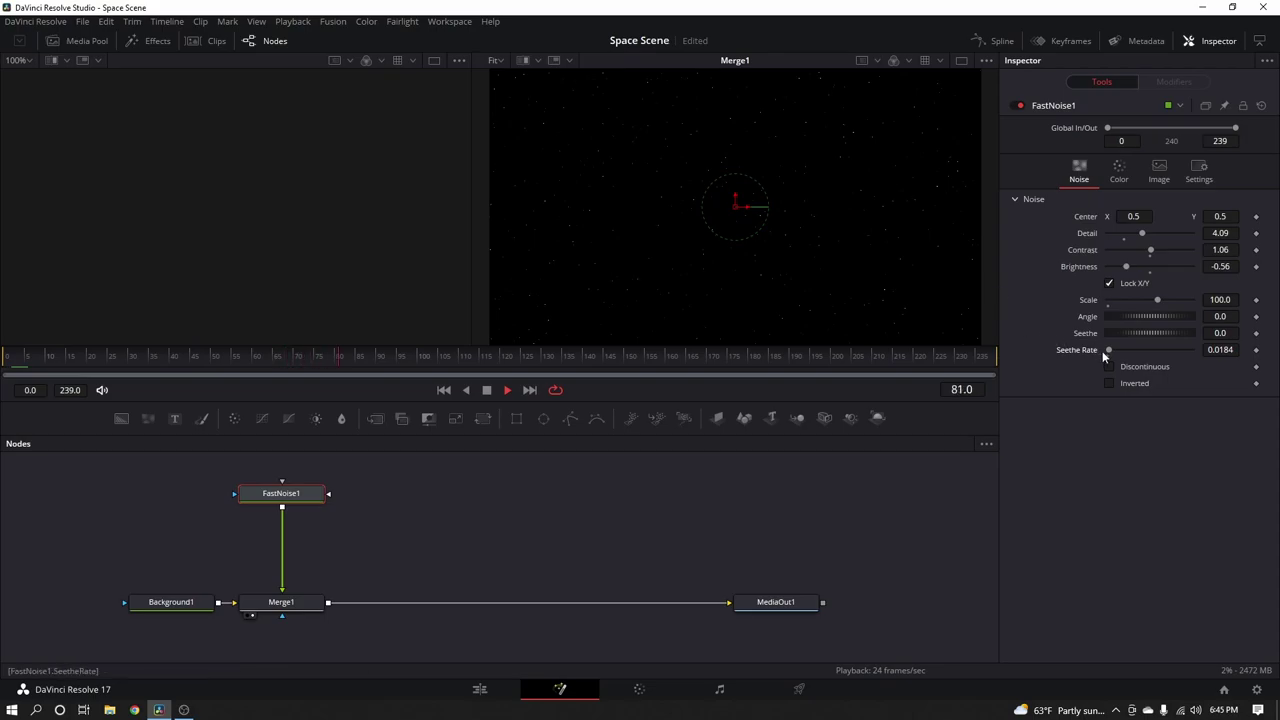
{"action": "left_click_drag", "start_coordinate": [1109, 349], "coordinate": [1106, 354]}
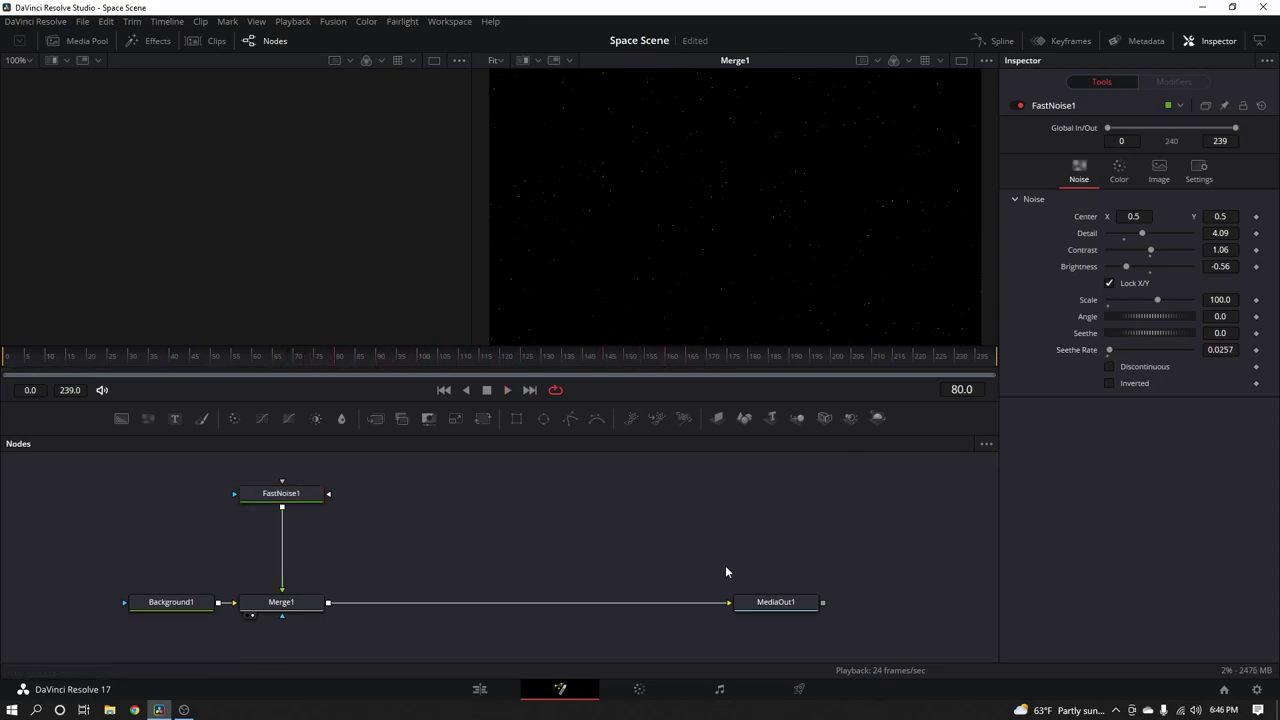
Tint the light stop of FastNoise1's color gradient pink with green at about 0.622 and blue at about 0.661
{"action": "left_click_drag", "start_coordinate": [738, 562], "coordinate": [730, 571]}
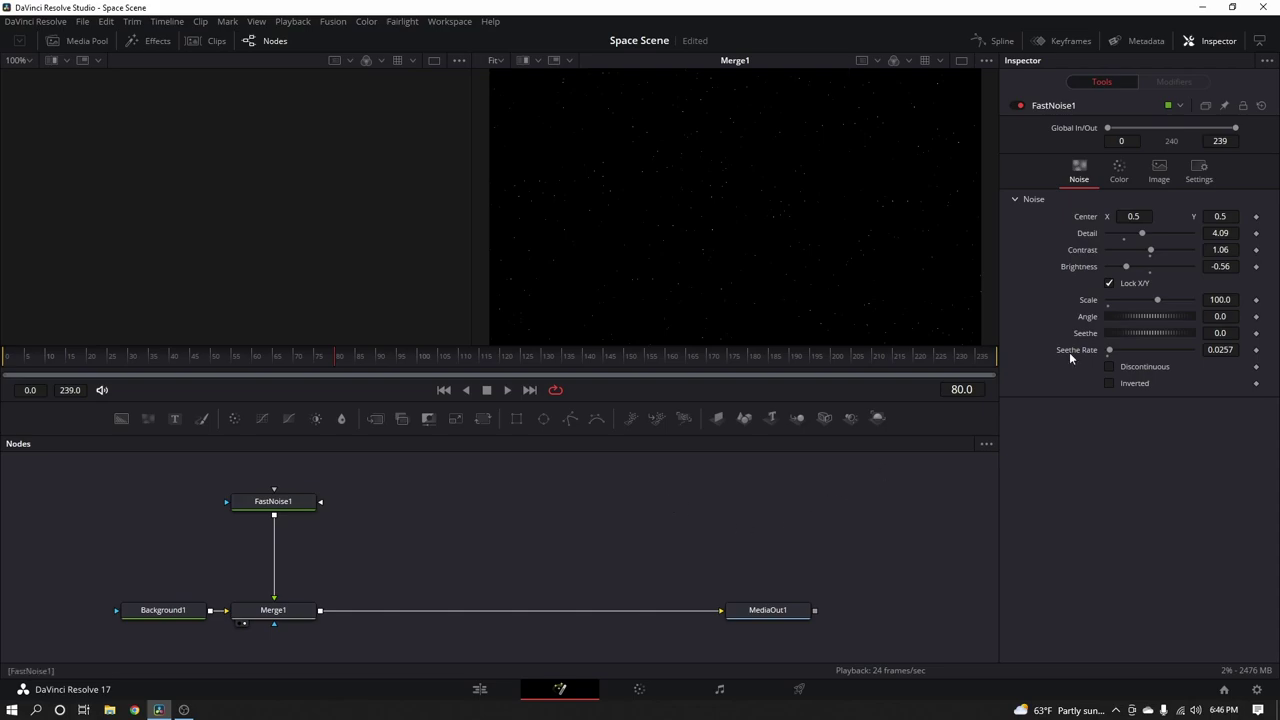
{"action": "left_click", "coordinate": [1118, 172]}
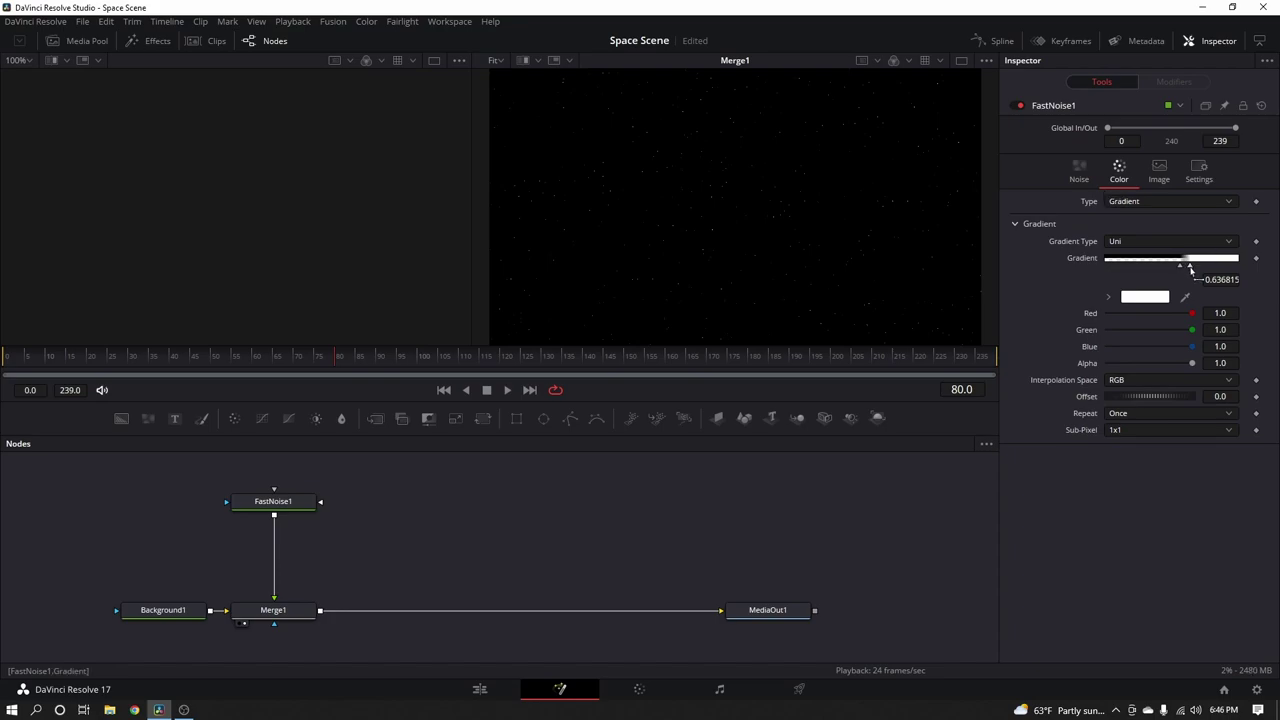
{"action": "left_click_drag", "start_coordinate": [1191, 329], "coordinate": [1164, 346]}
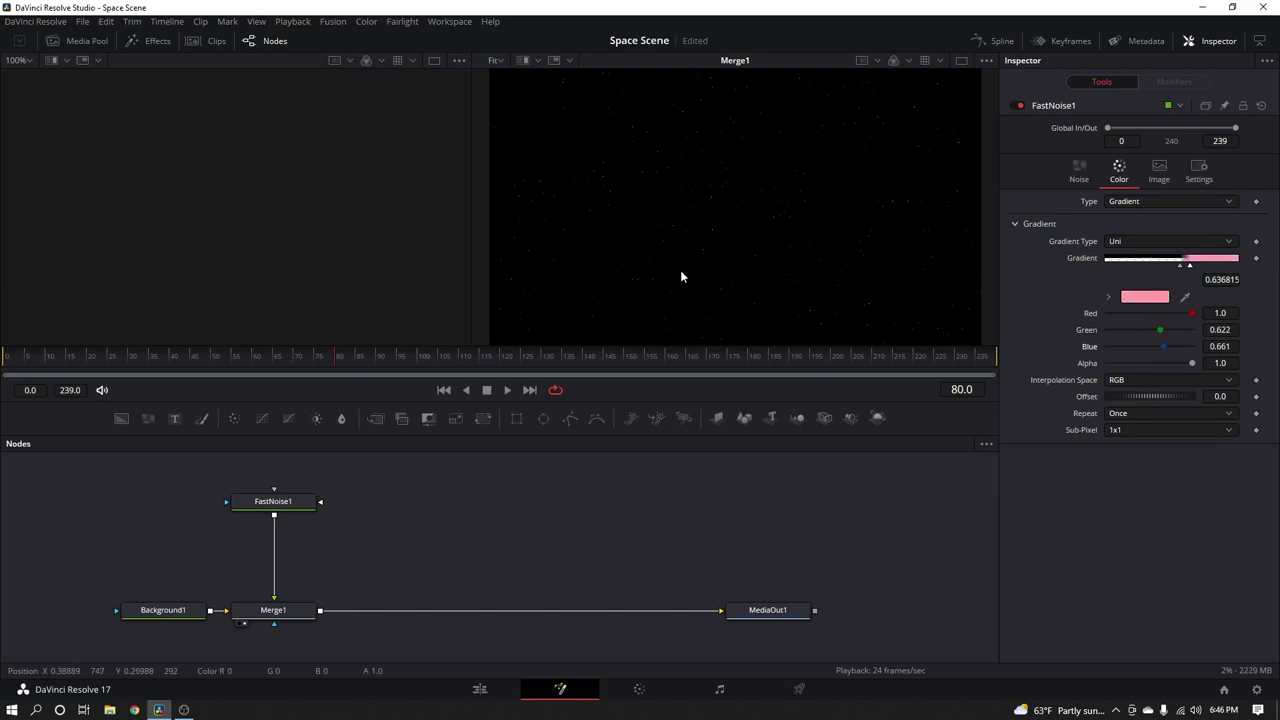
Duplicate the FastNoise1 node and merge the copy over Merge1's output
{"action": "left_click", "coordinate": [273, 501]}
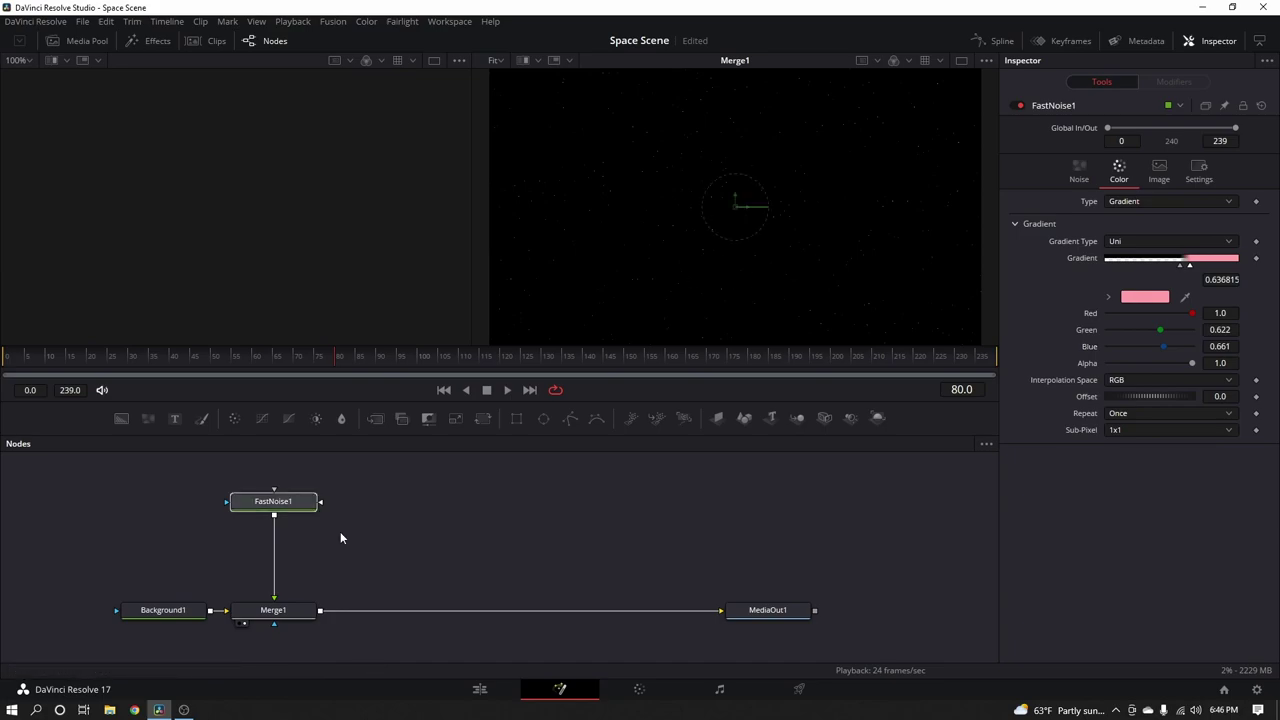
{"action": "left_click", "coordinate": [384, 509]}
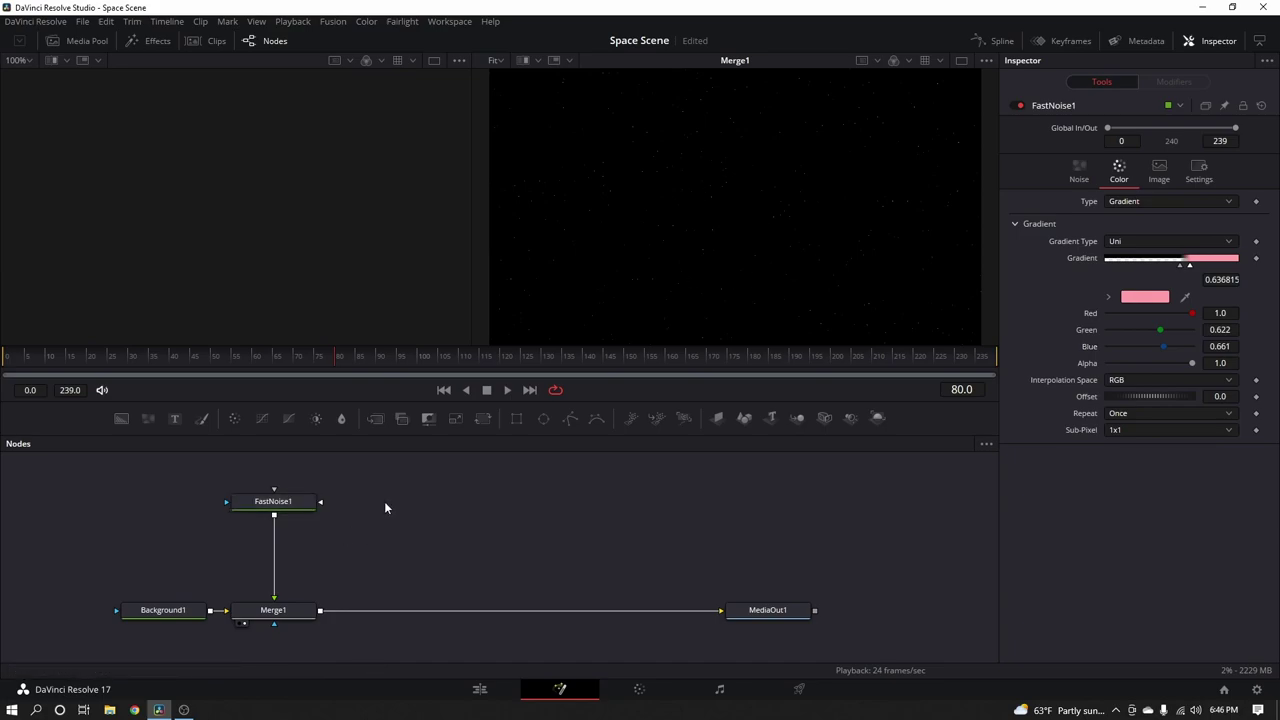
{"action": "key", "text": "ctrl+v"}
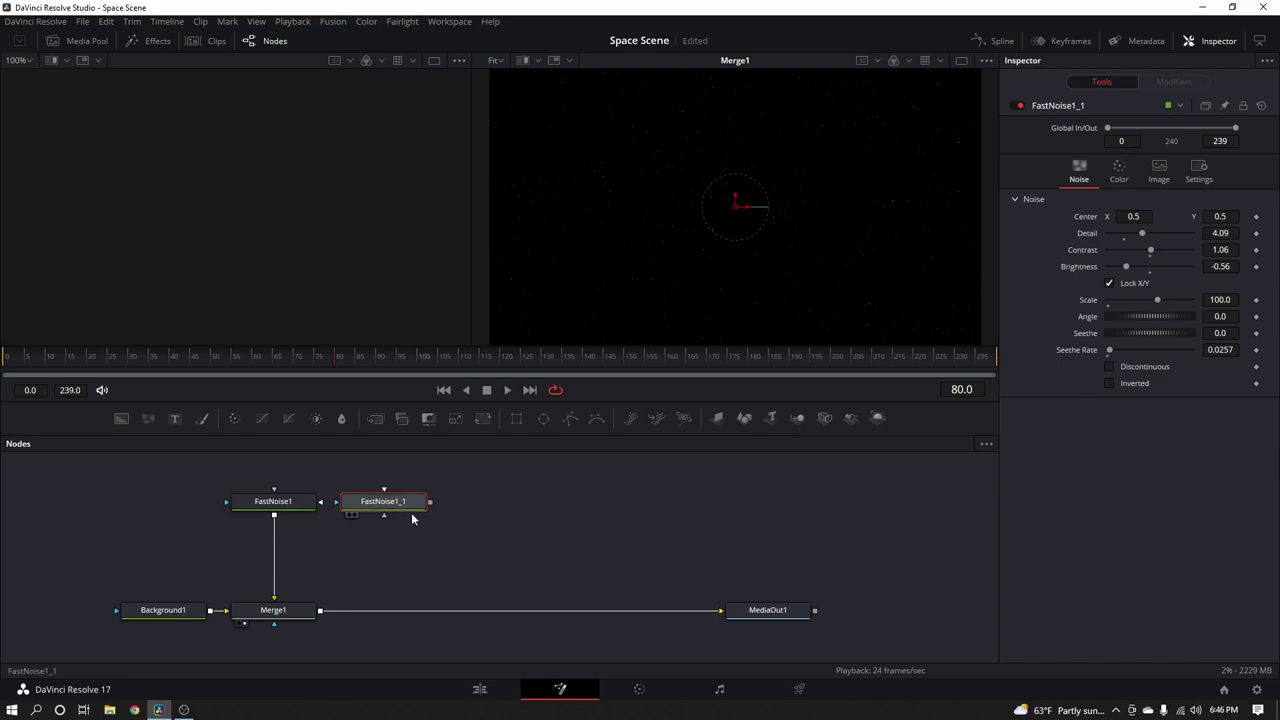
{"action": "left_click_drag", "start_coordinate": [430, 501], "coordinate": [337, 613]}
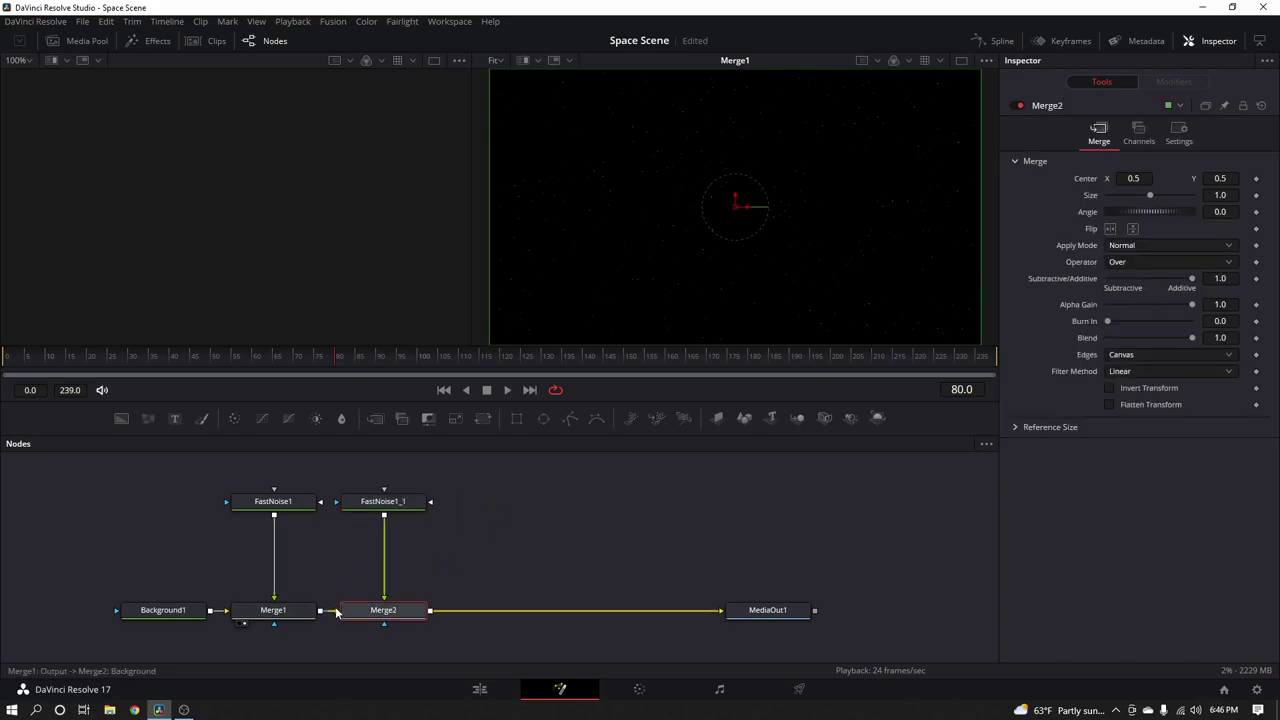
Recolor the light gradient stop of FastNoise1_1 to pale blue with red at about 0.575 and blue at 1.0
{"action": "left_click", "coordinate": [398, 503]}
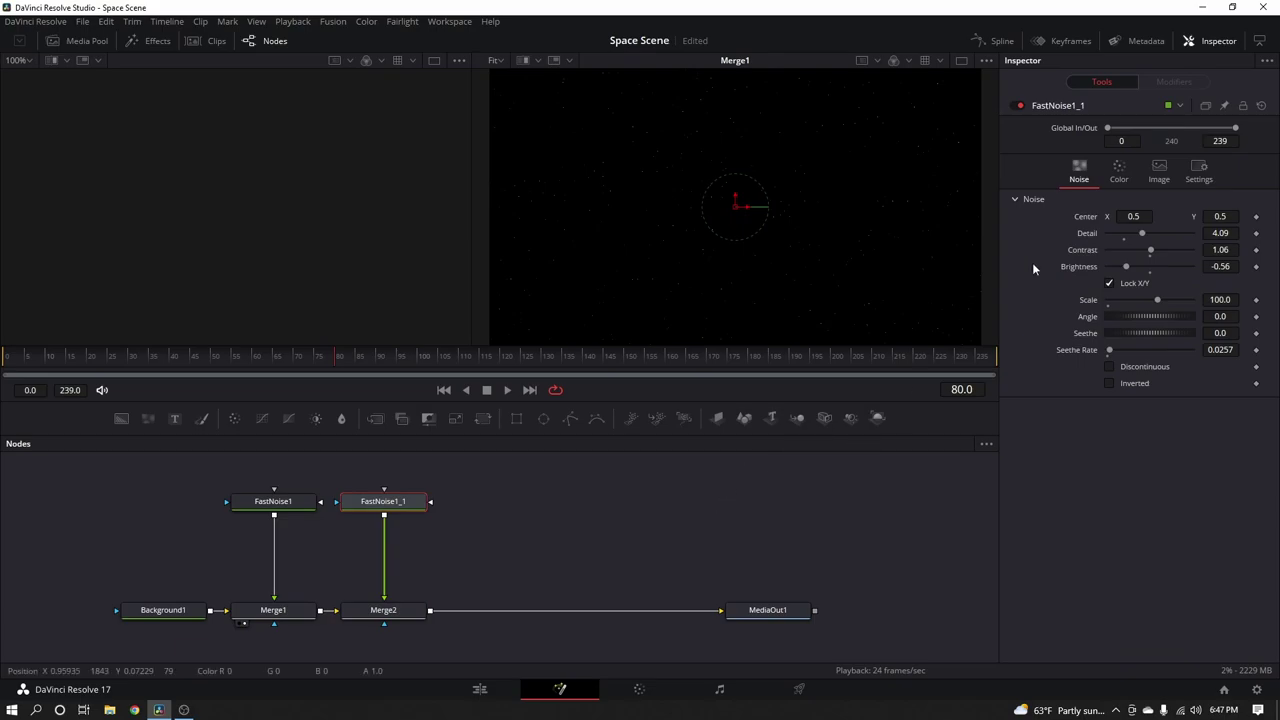
{"action": "left_click", "coordinate": [1119, 172]}
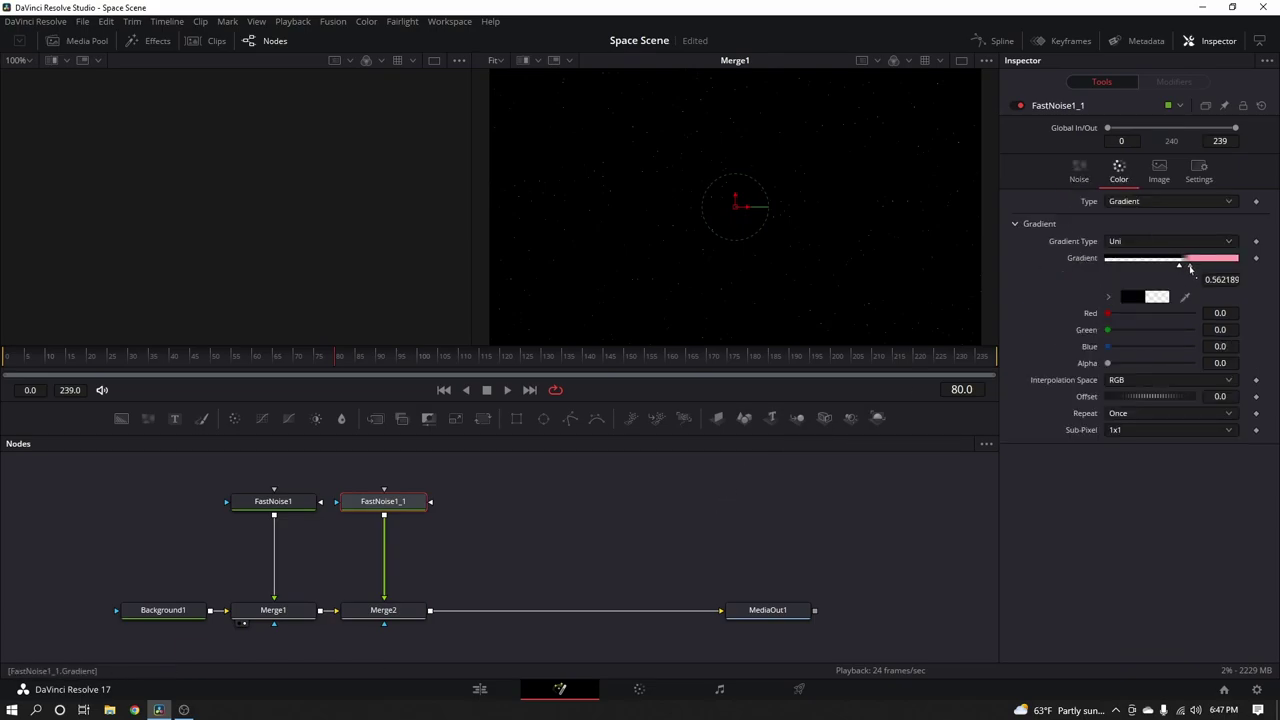
{"action": "left_click", "coordinate": [1189, 266]}
{"action": "left_click_drag", "start_coordinate": [1165, 350], "coordinate": [1159, 316]}
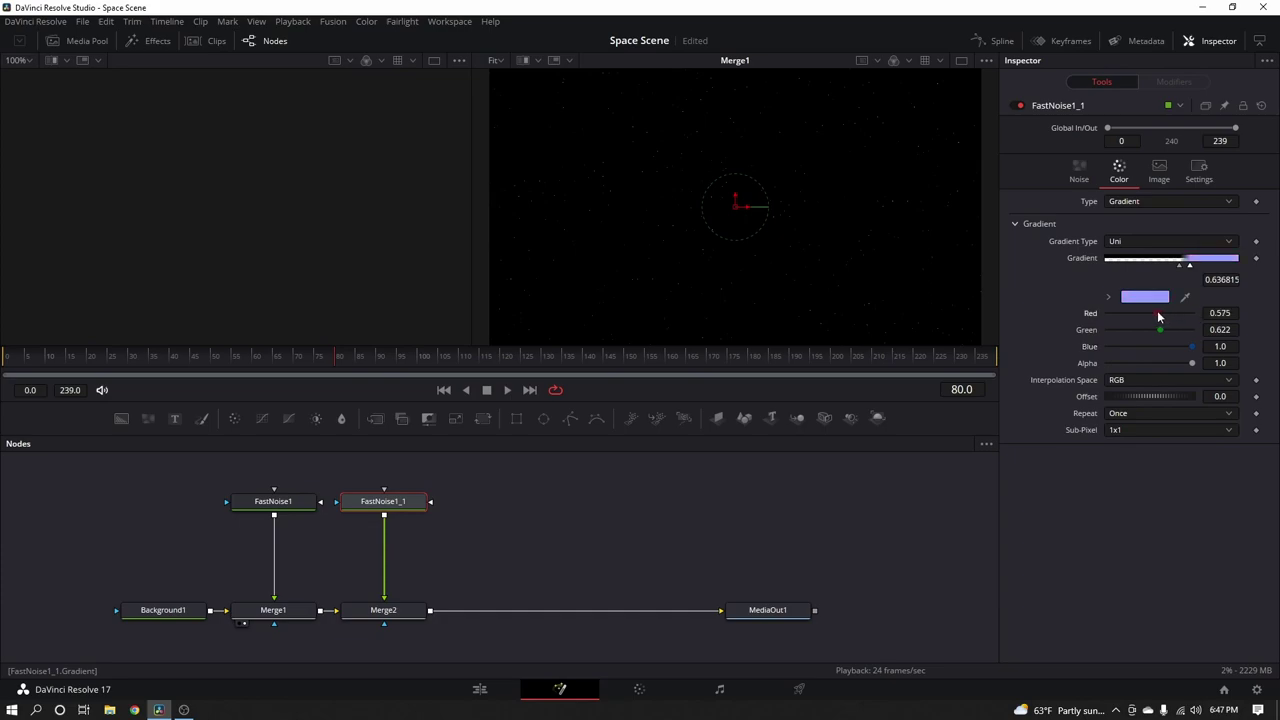
Set FastNoise1_1's seethe to about 0.319 and its scale to 200, then save the project
{"action": "left_click", "coordinate": [1079, 172]}
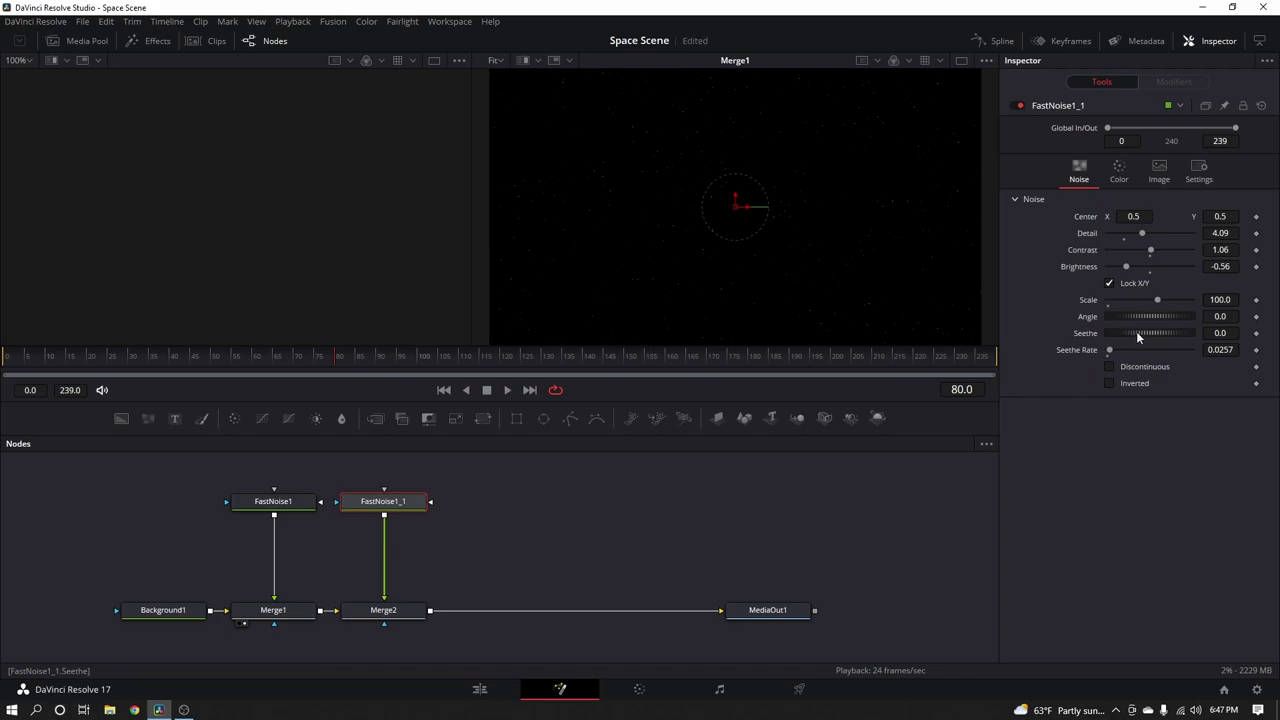
{"action": "left_click_drag", "start_coordinate": [1136, 331], "coordinate": [1170, 333]}
{"action": "left_click_drag", "start_coordinate": [1157, 301], "coordinate": [1192, 300]}
{"action": "double_click", "coordinate": [1220, 300]}
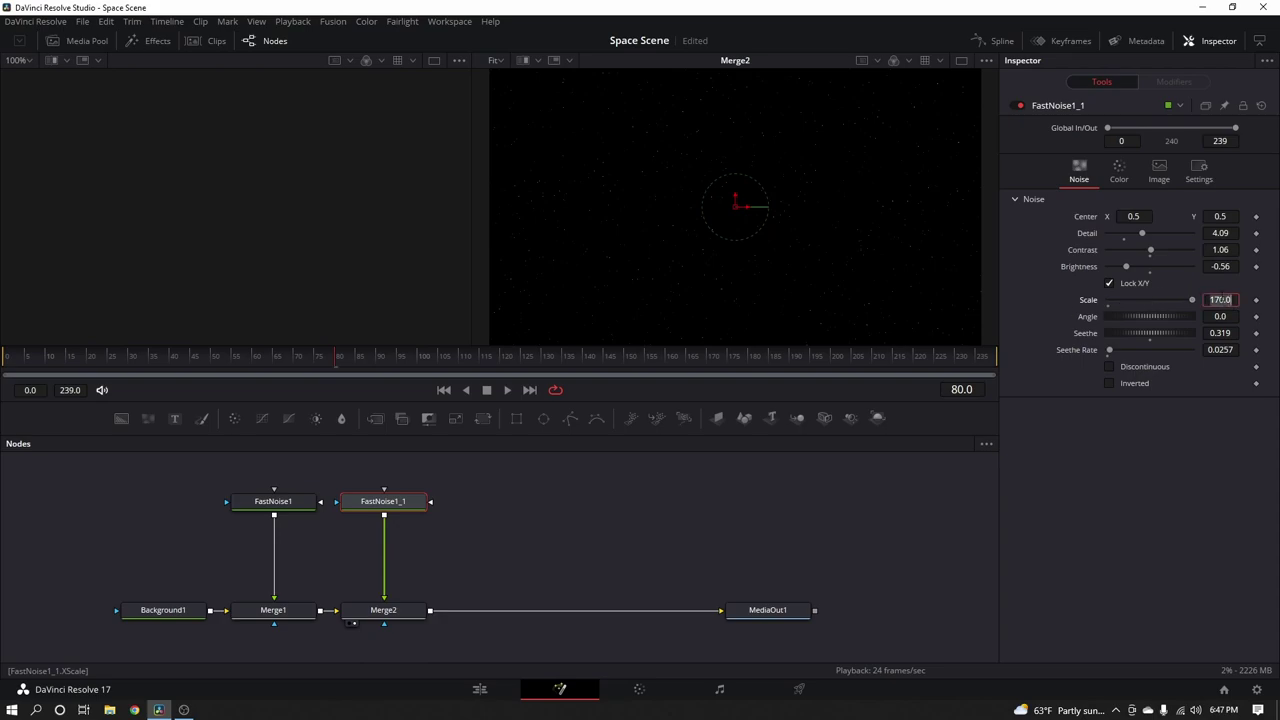
{"action": "type", "text": "200"}
{"action": "left_click", "coordinate": [1222, 316]}
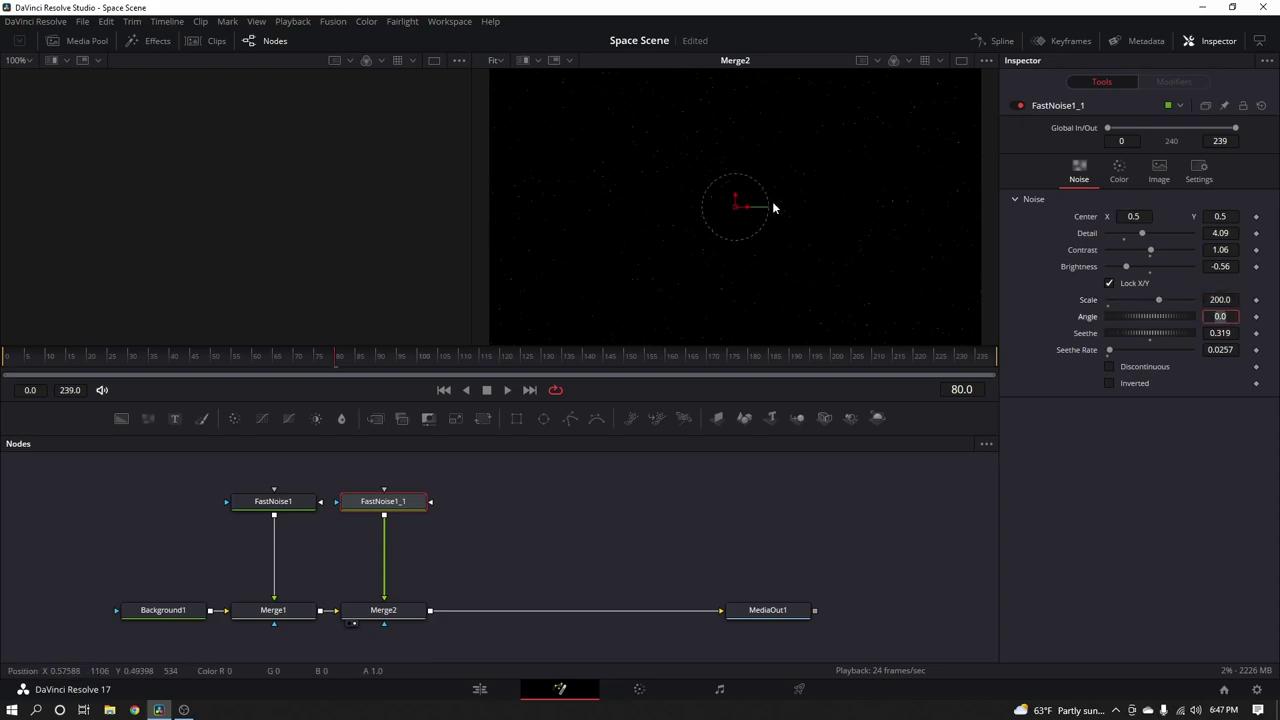
{"action": "key", "text": "ctrl+s"}
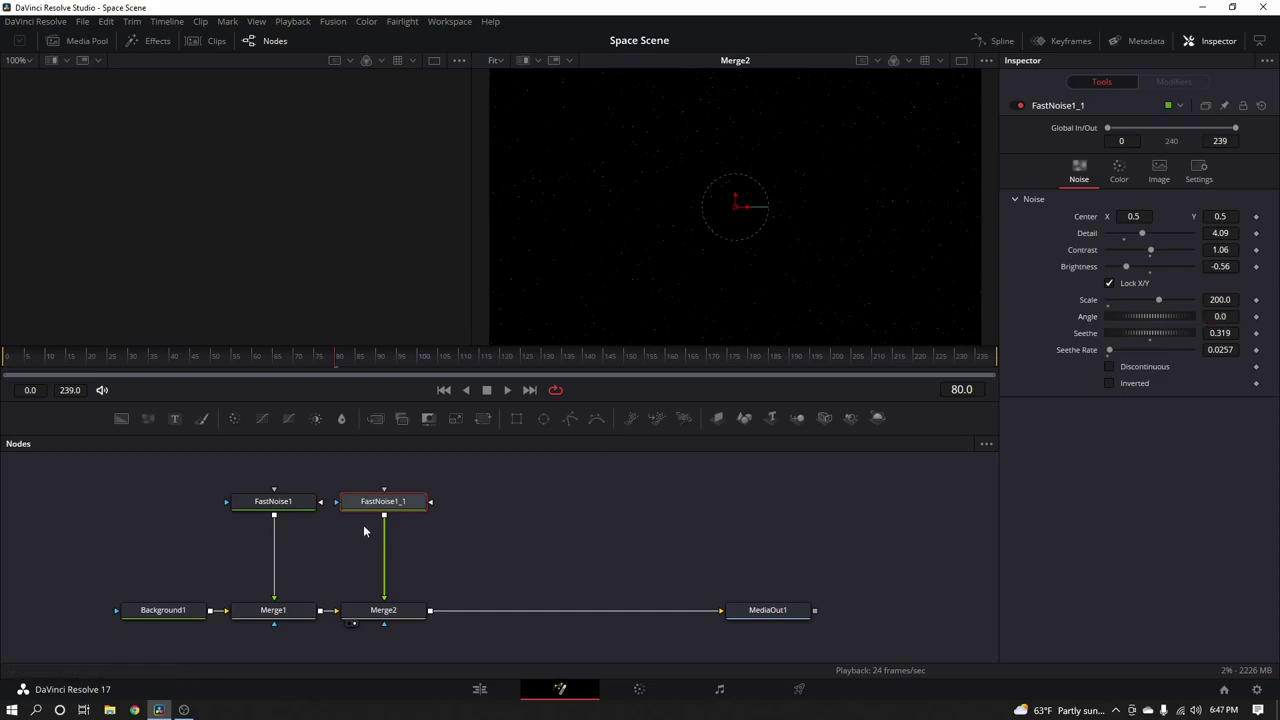
Duplicate the FastNoise1_1 node and merge the copy over Merge2's output
{"action": "left_click", "coordinate": [395, 504]}
{"action": "key", "text": "ctrl+v"}
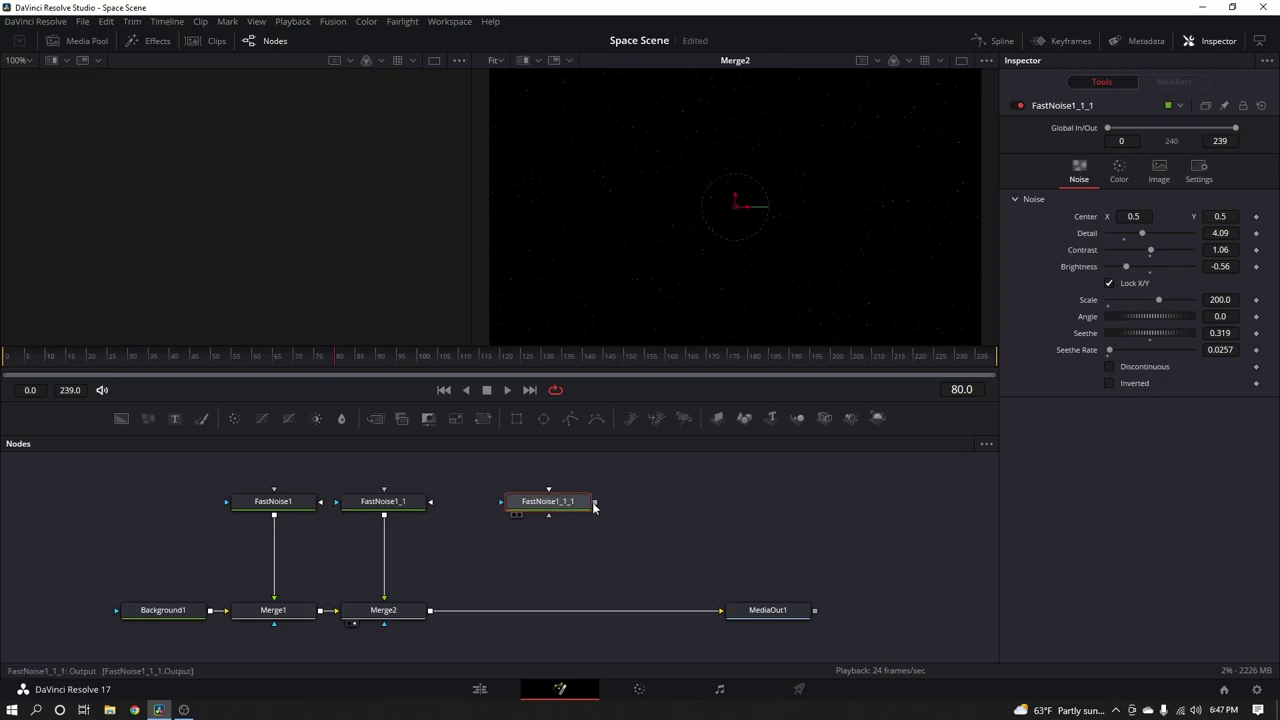
{"action": "left_click_drag", "start_coordinate": [593, 507], "coordinate": [430, 609]}
Set FastNoise1_1_1's scale to about 127.3 and its light gradient stop to yellow with red 0.953, green 1.0 and blue 0.063
{"action": "left_click", "coordinate": [548, 501]}
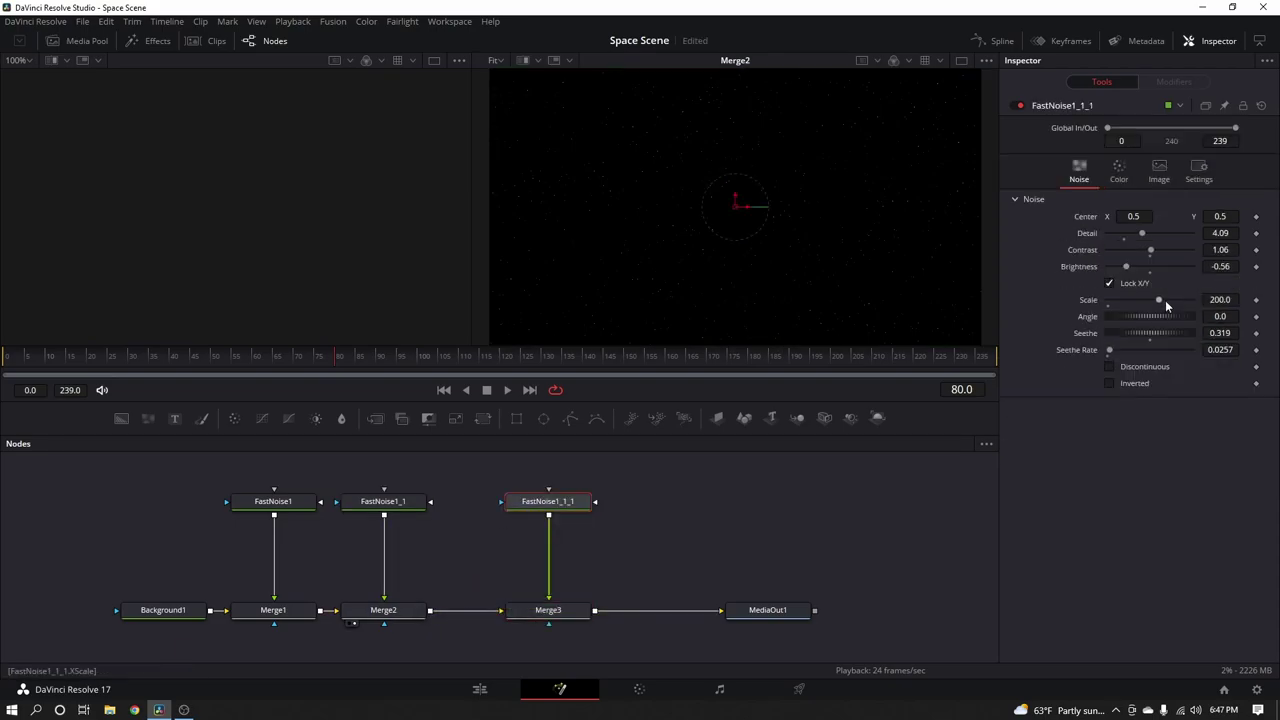
{"action": "left_click_drag", "start_coordinate": [1165, 300], "coordinate": [1141, 299]}
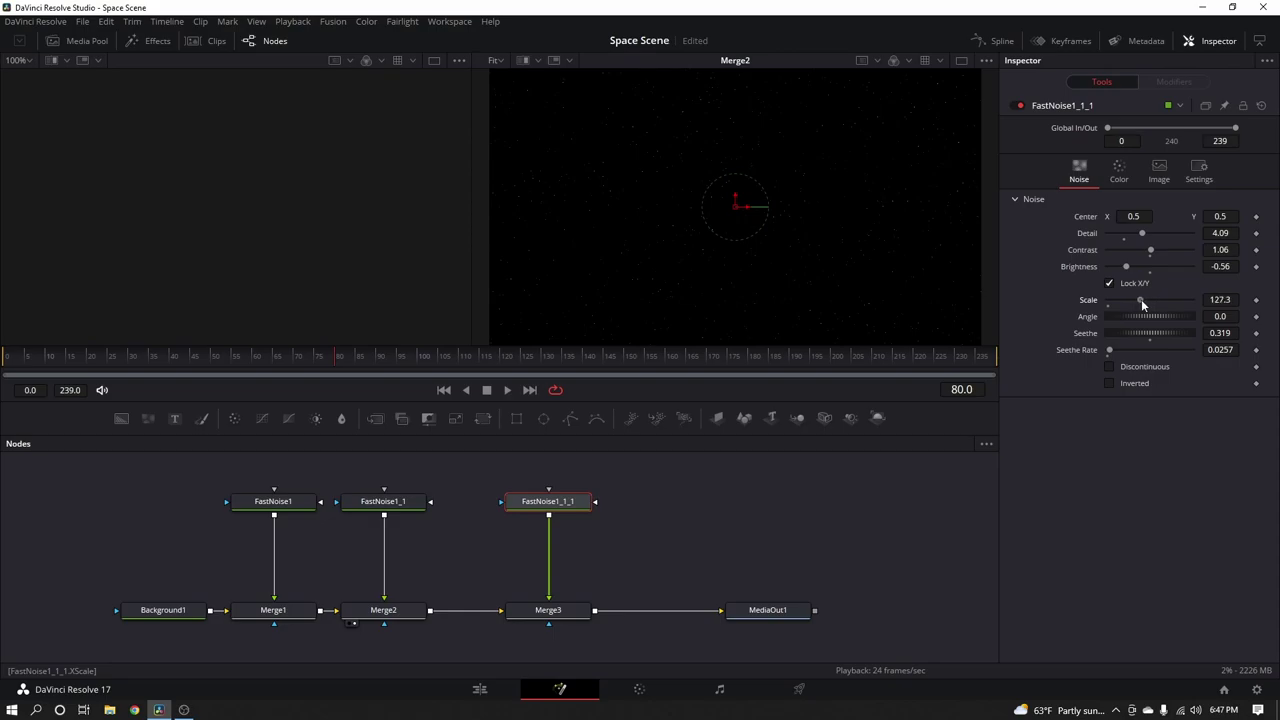
{"action": "left_click", "coordinate": [1118, 173]}
{"action": "left_click", "coordinate": [1189, 265]}
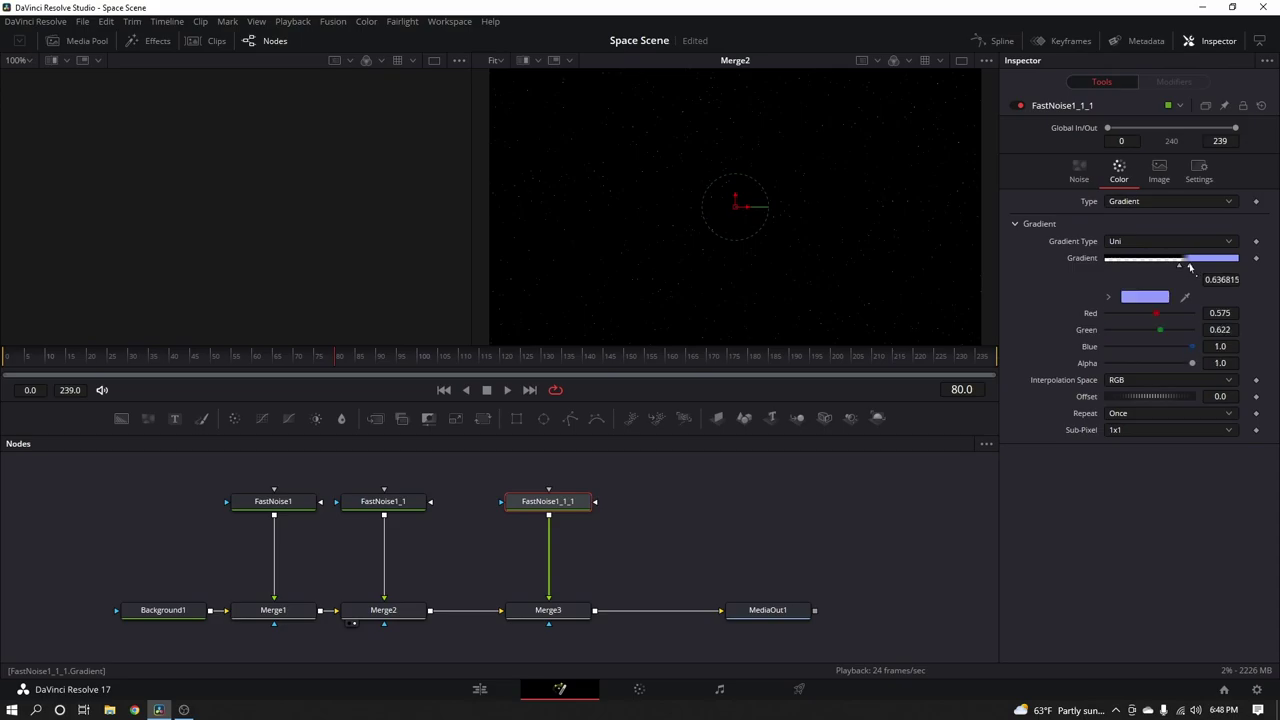
{"action": "left_click", "coordinate": [1155, 300]}
{"action": "left_click", "coordinate": [713, 288]}
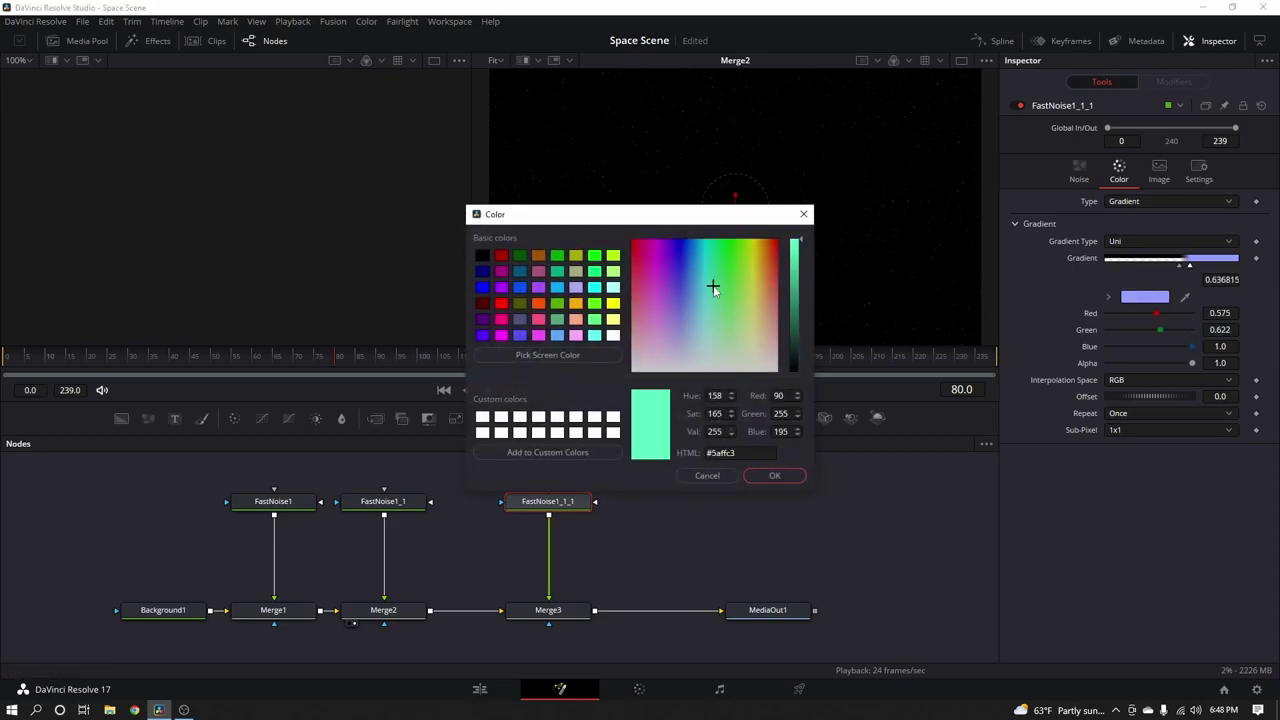
{"action": "left_click_drag", "start_coordinate": [713, 288], "coordinate": [751, 247]}
{"action": "left_click", "coordinate": [783, 476]}
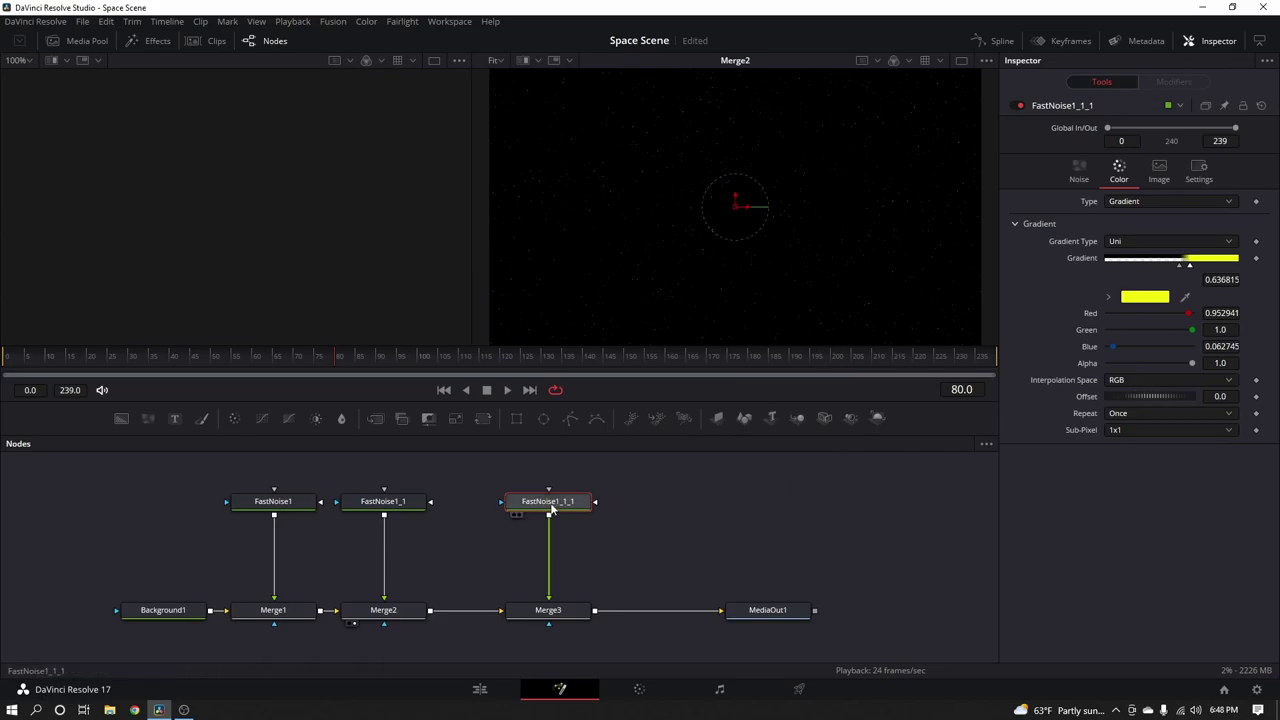
Set FastNoise1_1_1's seethe to about 0.109 and show Merge3 in the viewer
{"action": "left_click", "coordinate": [1080, 170]}
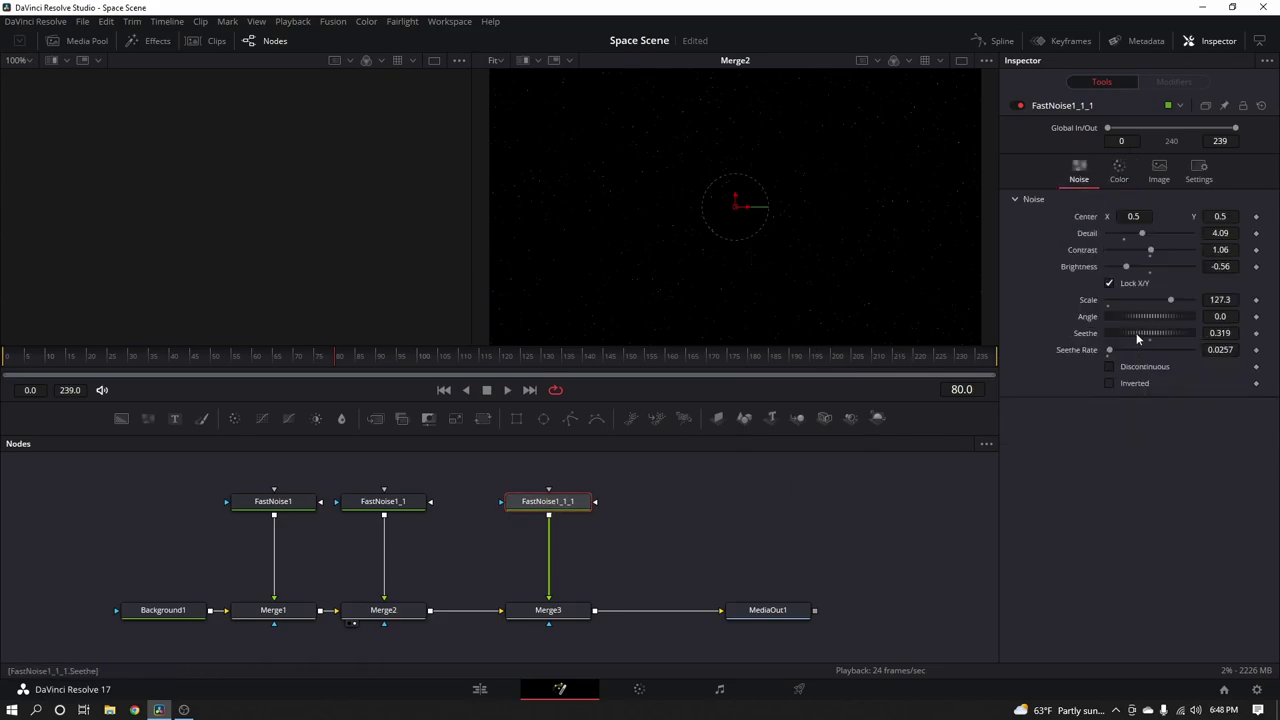
{"action": "left_click_drag", "start_coordinate": [1137, 337], "coordinate": [1124, 332]}
{"action": "left_click_drag", "start_coordinate": [548, 610], "coordinate": [634, 206]}
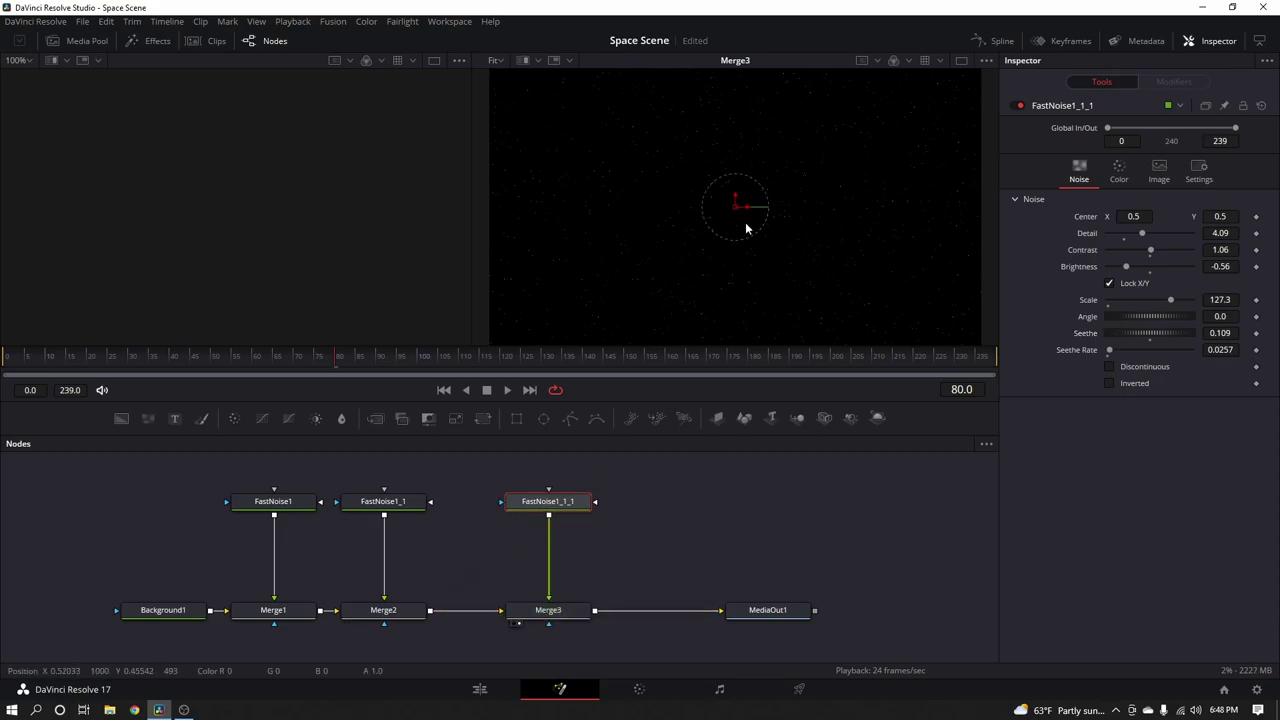
Set Merge3's apply mode to Screen
{"action": "left_click", "coordinate": [545, 609]}
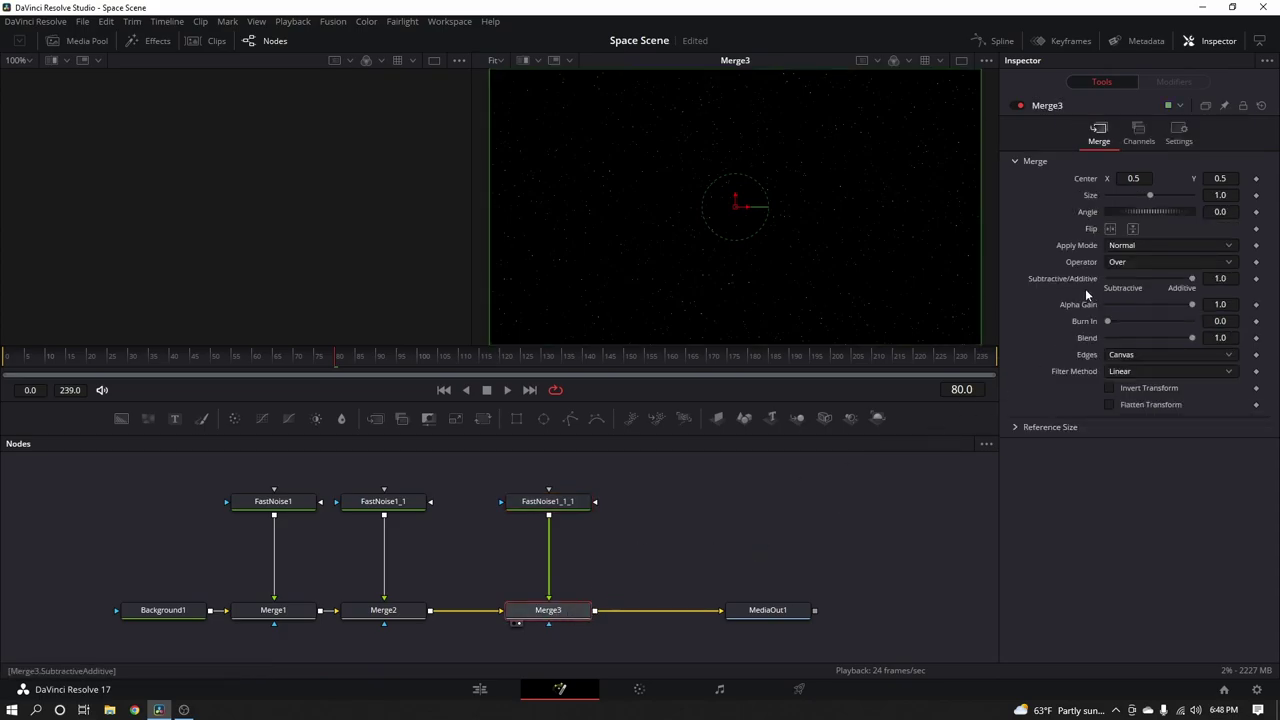
{"action": "left_click", "coordinate": [548, 501]}
{"action": "left_click", "coordinate": [565, 612]}
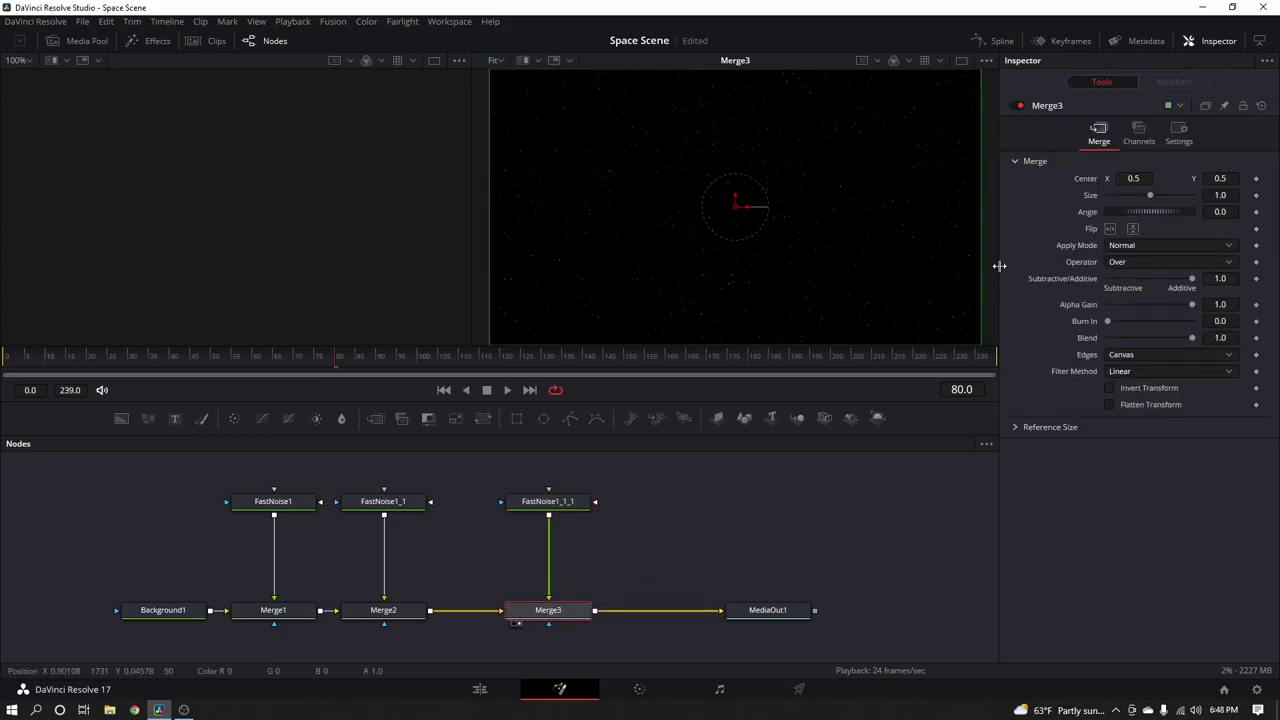
{"action": "left_click", "coordinate": [1108, 246]}
{"action": "left_click", "coordinate": [160, 610]}
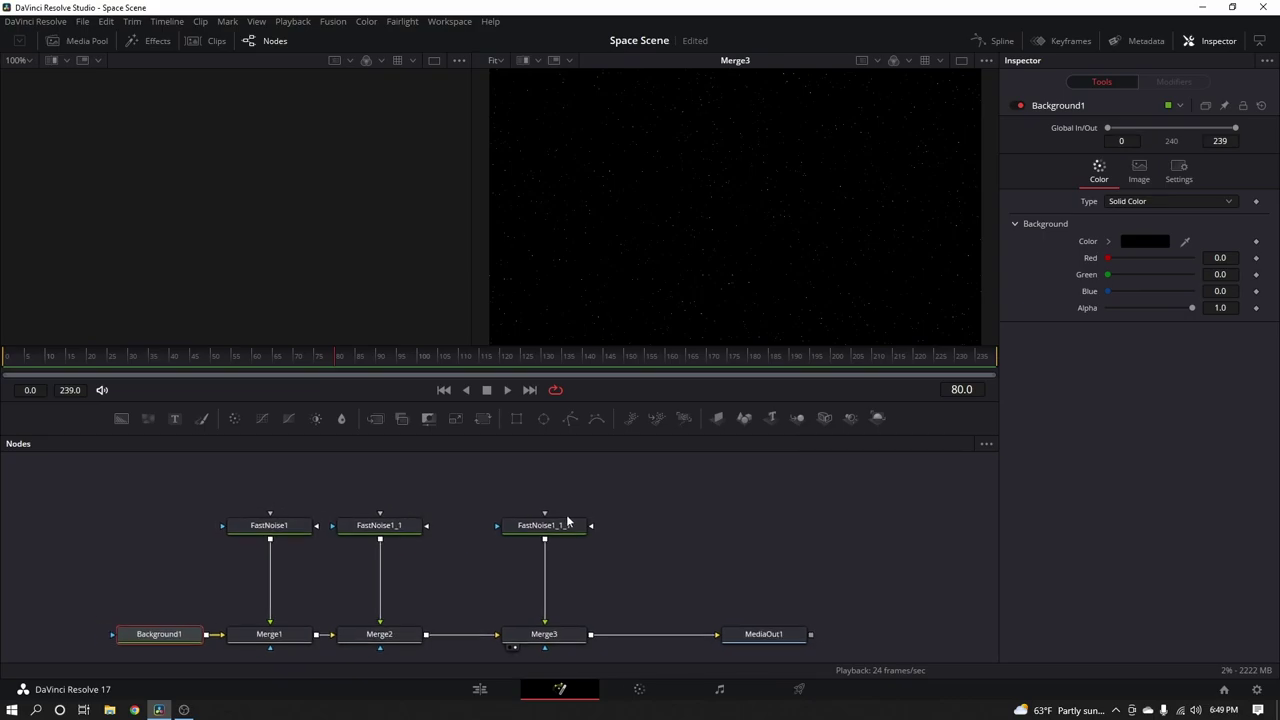
Tidy the node graph by moving FastNoise1_1_1 and Merge3 closer to Merge2 and MediaOut1 farther away, and save the project
{"action": "left_click_drag", "start_coordinate": [528, 500], "coordinate": [508, 634]}
{"action": "left_click", "coordinate": [640, 580]}
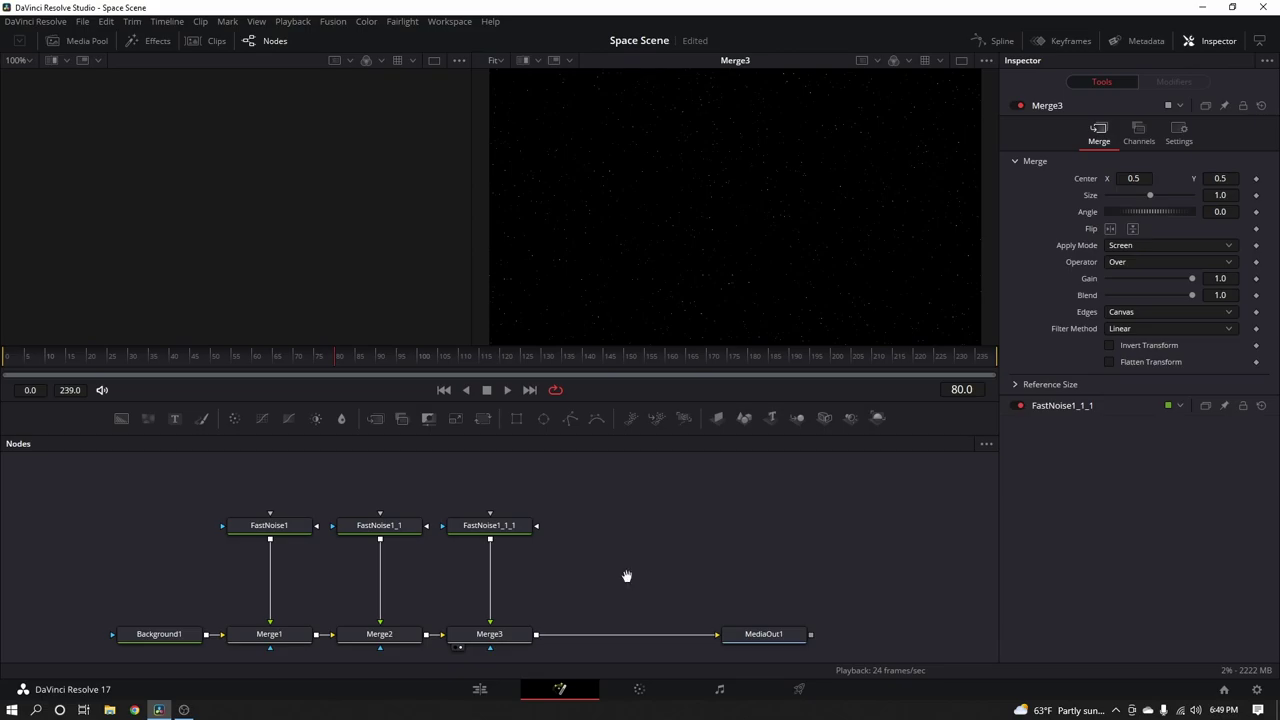
{"action": "left_click_drag", "start_coordinate": [627, 578], "coordinate": [734, 551]}
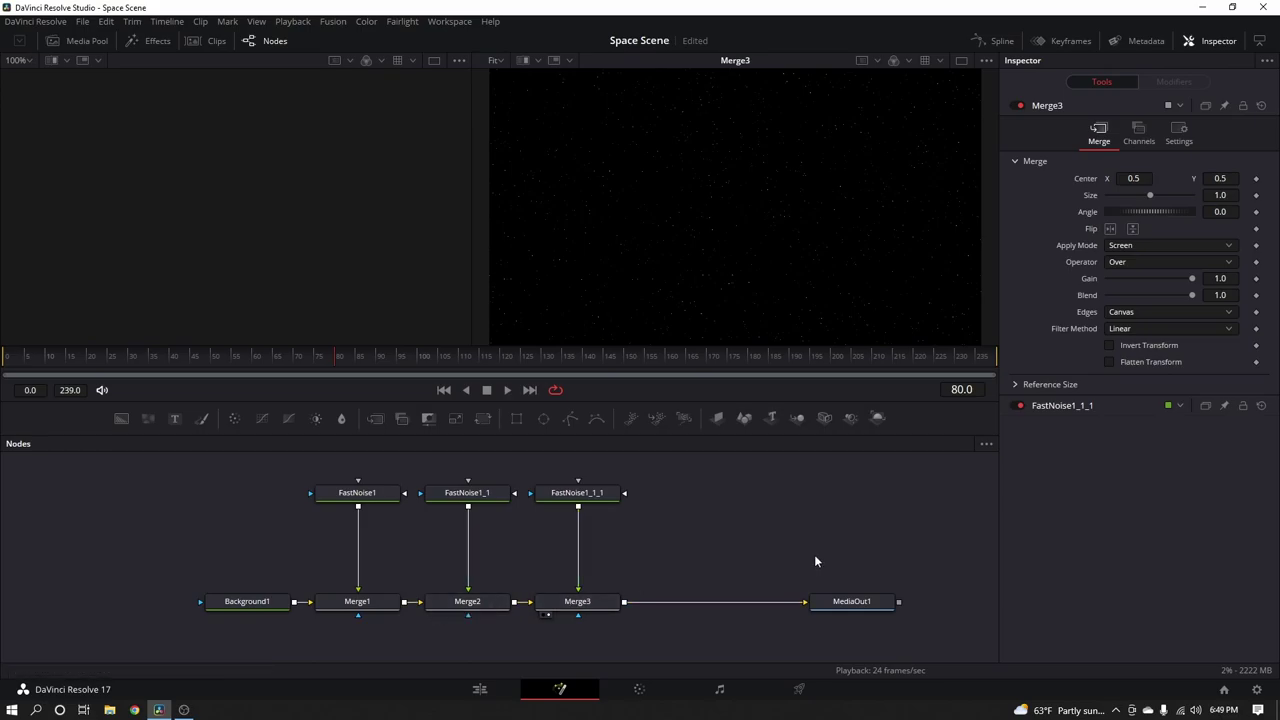
{"action": "left_click_drag", "start_coordinate": [777, 598], "coordinate": [597, 574]}
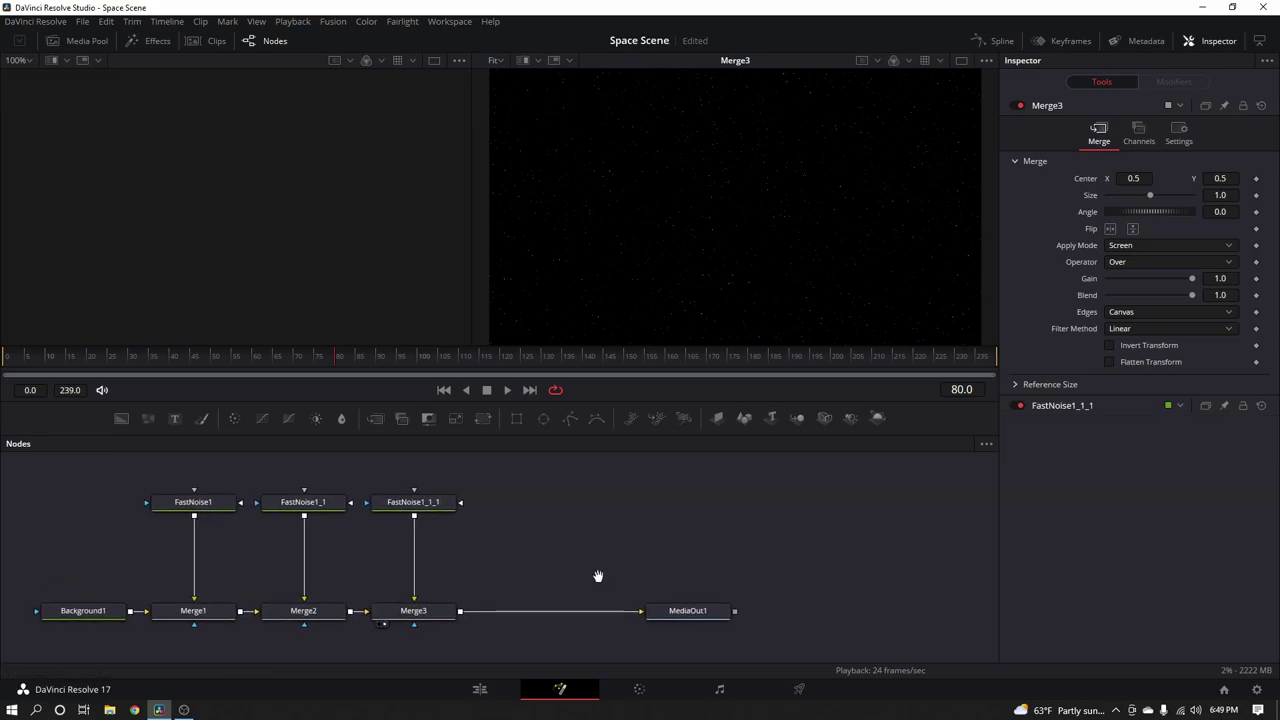
{"action": "left_click_drag", "start_coordinate": [705, 611], "coordinate": [870, 610]}
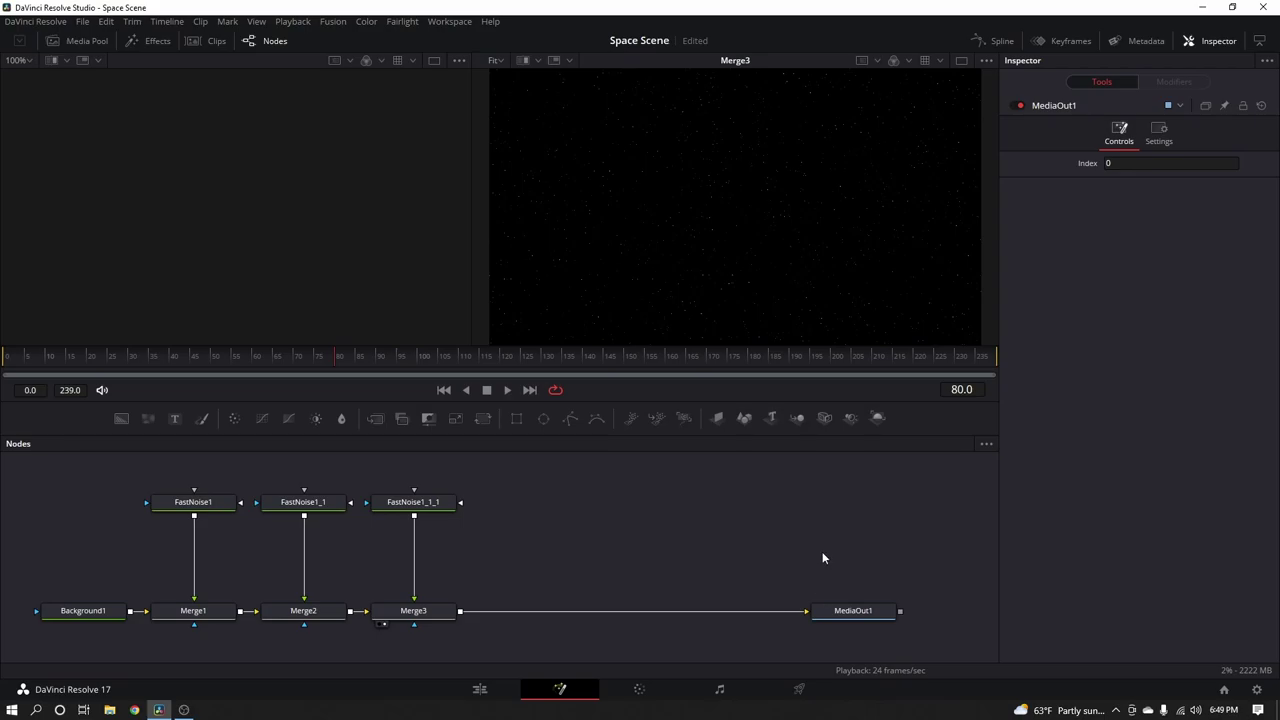
{"action": "key", "text": "ctrl+s"}
Add a new FastNoise node and a new Background node between Merge3 and MediaOut1, attaching a Paint node to the new background
{"action": "scroll", "coordinate": [810, 539], "scroll_direction": "down", "scroll_amount": 1}
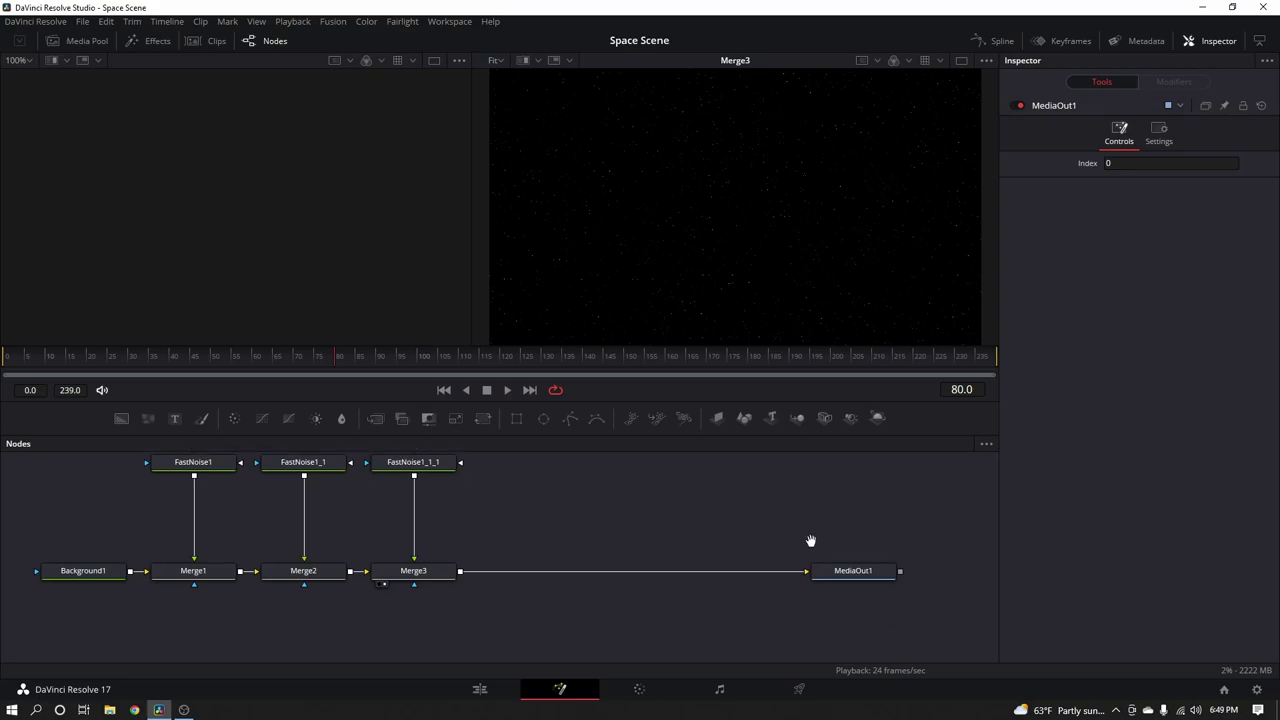
{"action": "scroll", "coordinate": [806, 540], "scroll_direction": "up", "scroll_amount": 1}
{"action": "left_click_drag", "start_coordinate": [814, 537], "coordinate": [767, 551]}
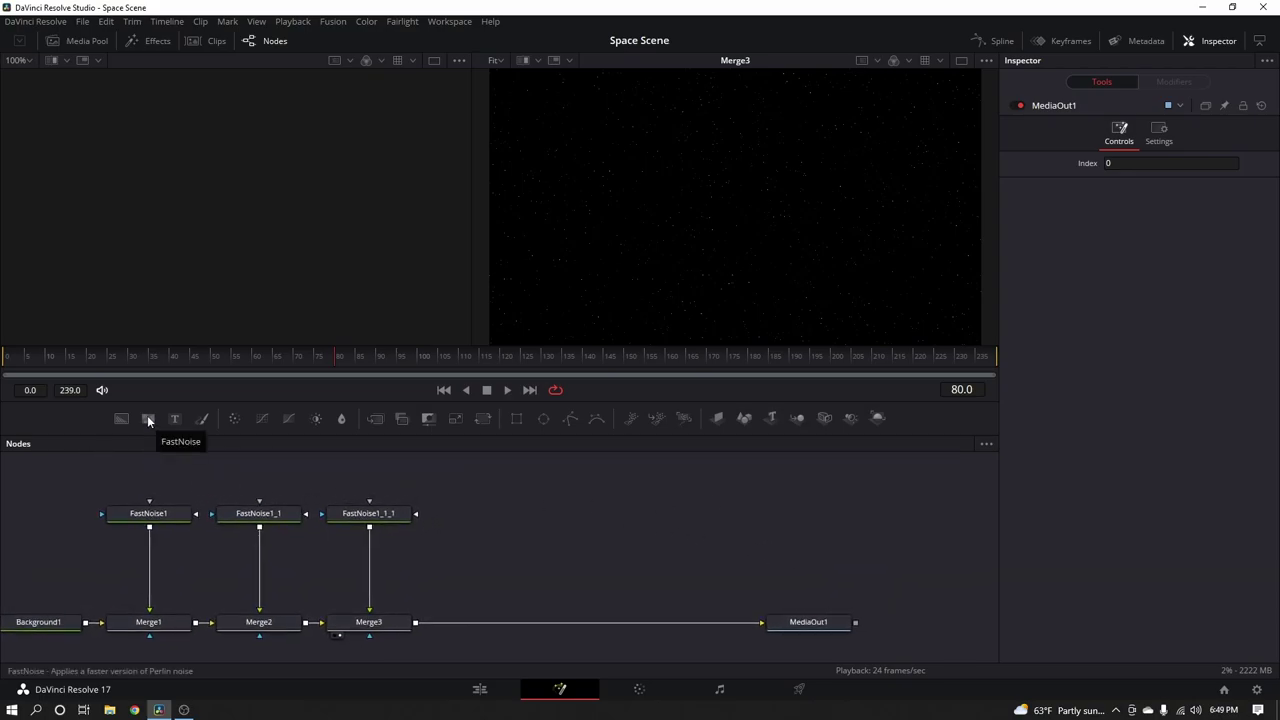
{"action": "left_click_drag", "start_coordinate": [147, 415], "coordinate": [745, 507]}
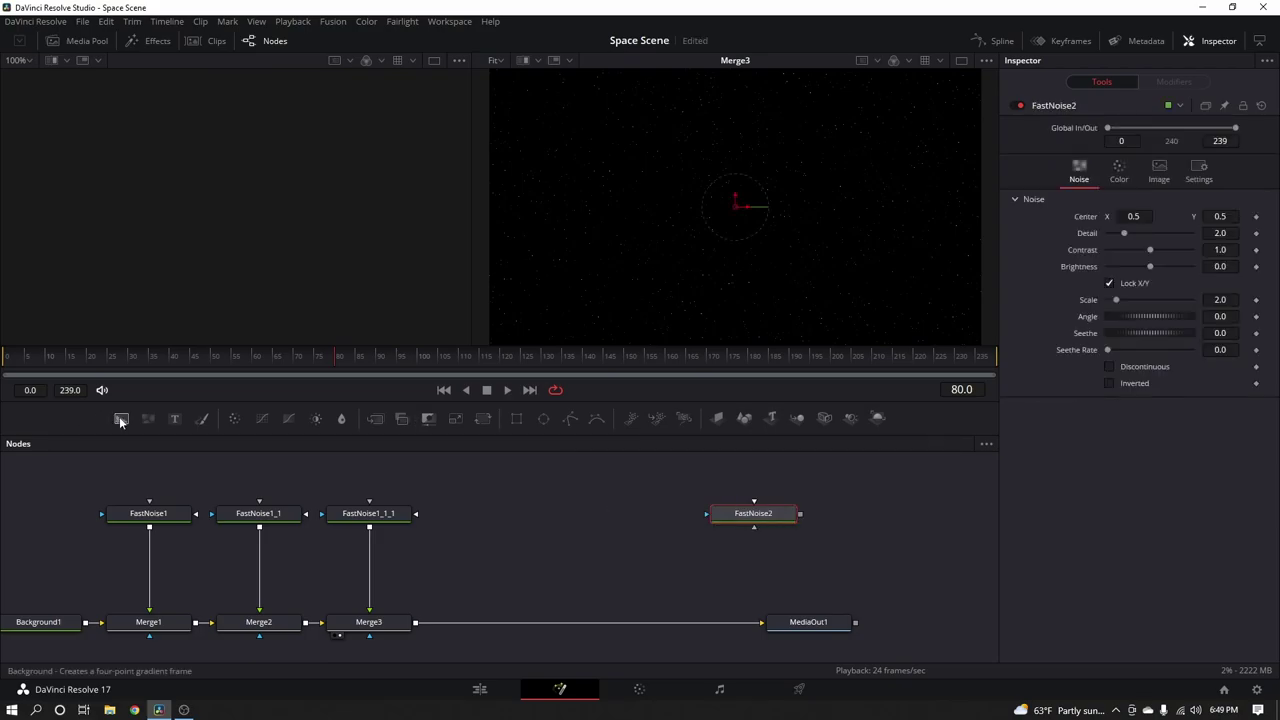
{"action": "left_click_drag", "start_coordinate": [121, 418], "coordinate": [545, 513]}
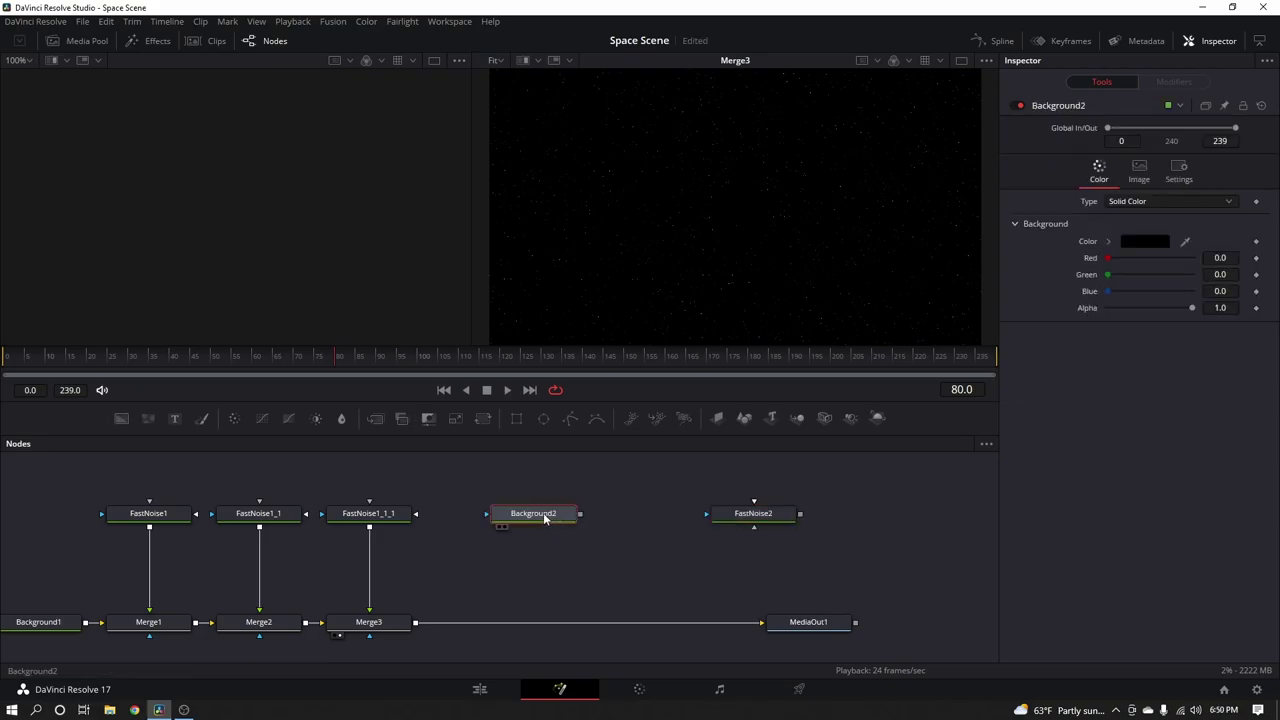
{"action": "left_click", "coordinate": [201, 420]}
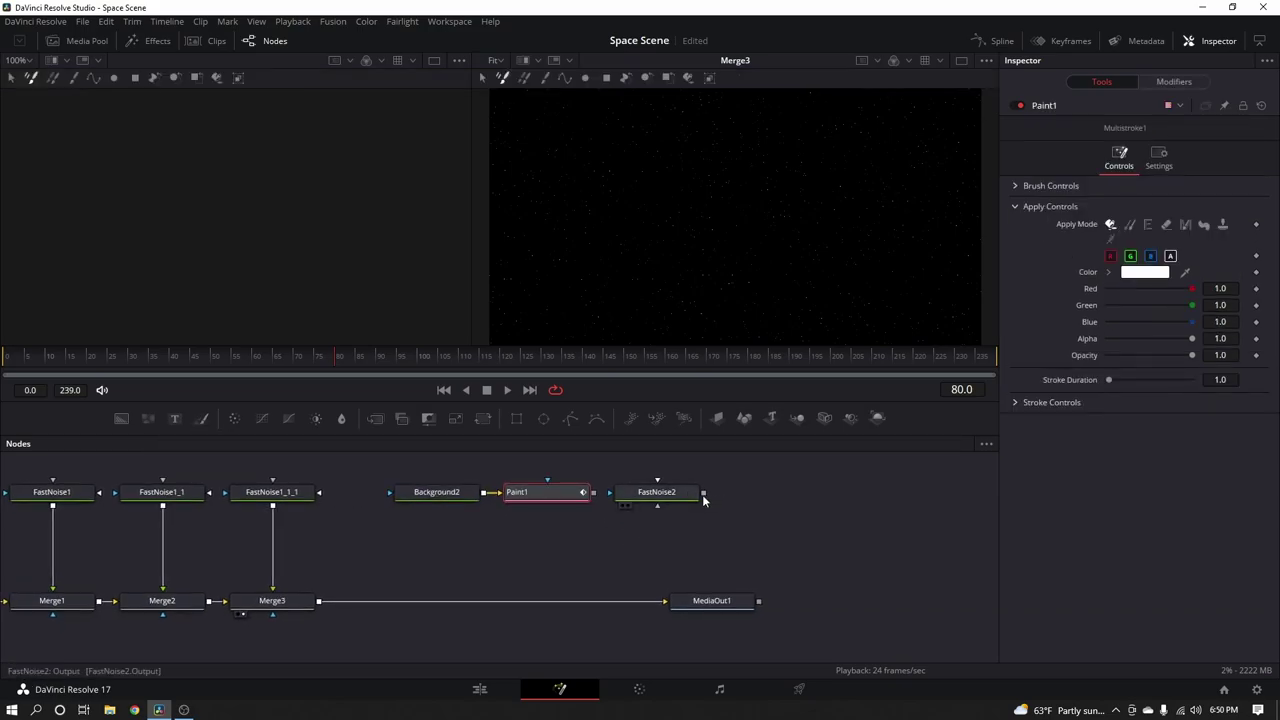
Merge FastNoise2 over Paint1's output and merge that result over Merge3's output ahead of MediaOut1
{"action": "mouse_move", "coordinate": [704, 492]}
{"action": "left_mouse_down"}
{"action": "mouse_move", "coordinate": [732, 530]}
{"action": "mouse_move", "coordinate": [595, 502]}
{"action": "left_mouse_up"}
{"action": "mouse_move", "coordinate": [763, 500]}
{"action": "left_mouse_down"}
{"action": "mouse_move", "coordinate": [600, 570]}
{"action": "mouse_move", "coordinate": [371, 586]}
{"action": "mouse_move", "coordinate": [320, 603]}
{"action": "left_mouse_up"}
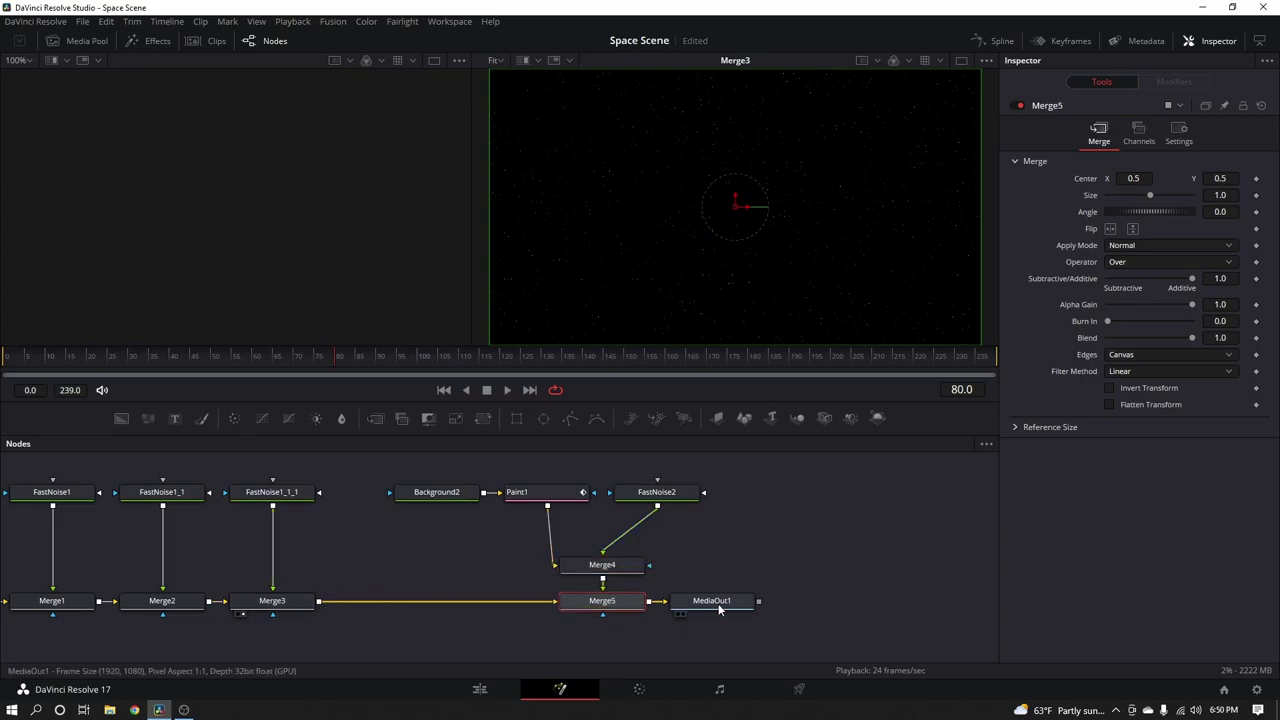
Place MediaOut1 farther from Merge5 in the node graph and return the playhead to frame 0
{"action": "left_click_drag", "start_coordinate": [720, 605], "coordinate": [830, 605]}
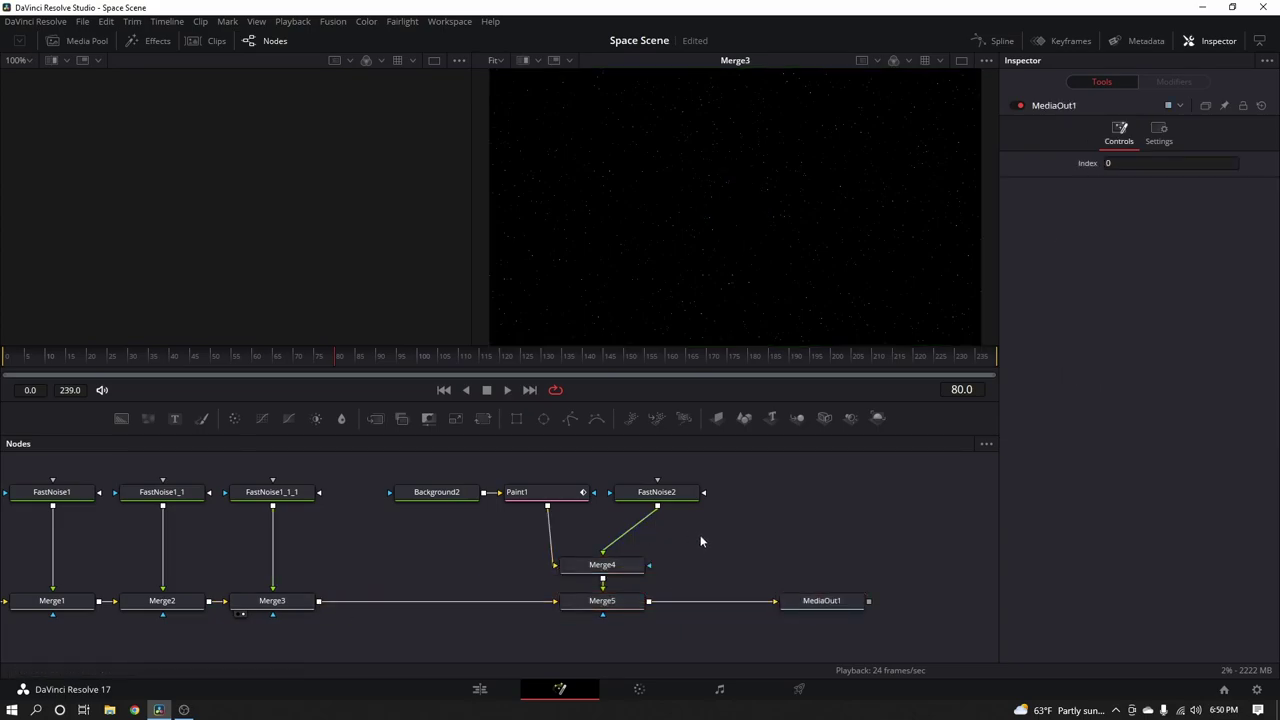
{"action": "scroll", "coordinate": [710, 555], "scroll_direction": "up", "scroll_amount": 2}
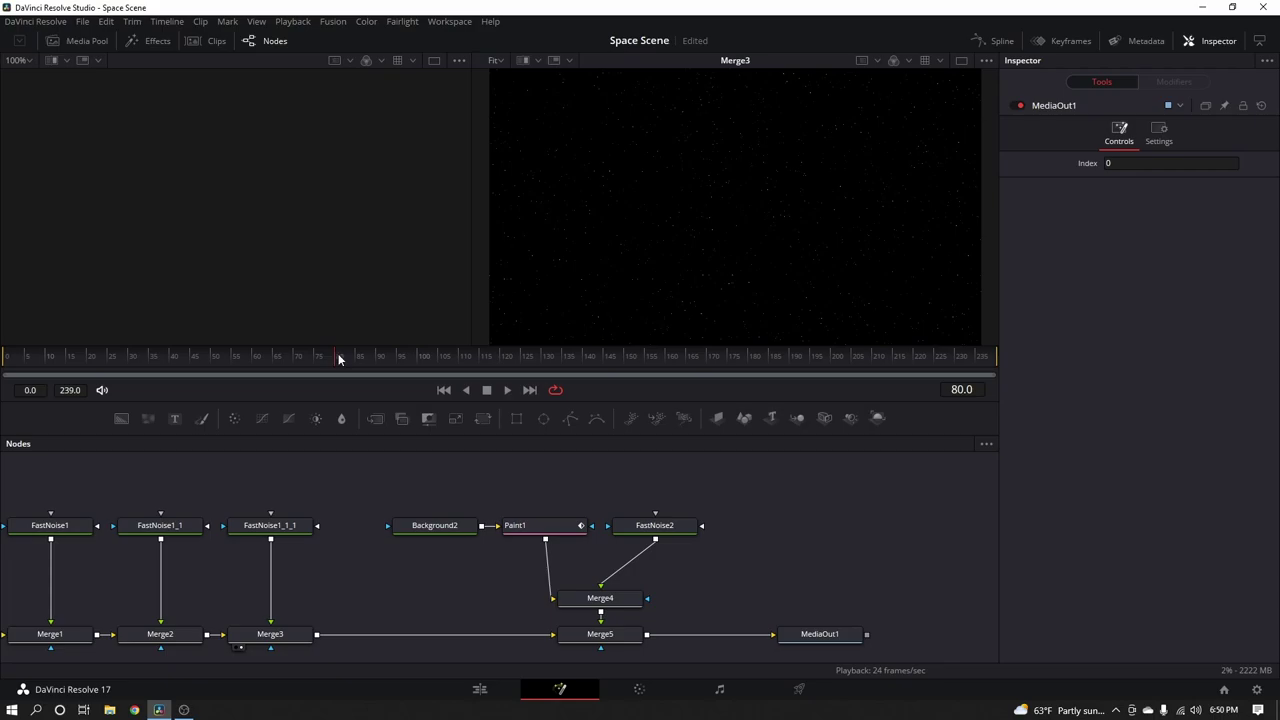
{"action": "left_click_drag", "start_coordinate": [338, 359], "coordinate": [4, 370]}
Set Paint1's stroke duration to 300
{"action": "left_click", "coordinate": [549, 524]}
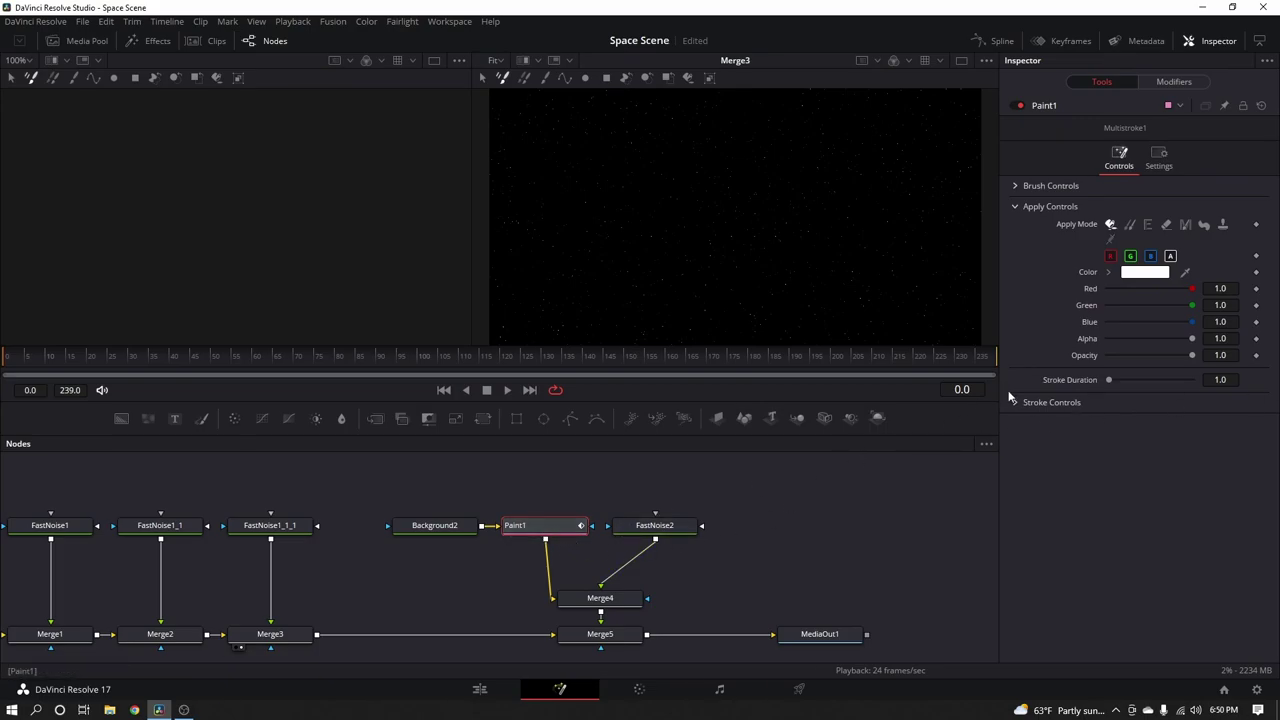
{"action": "left_click_drag", "start_coordinate": [1109, 379], "coordinate": [1192, 379]}
{"action": "left_click", "coordinate": [1220, 379]}
{"action": "type", "text": "300"}
{"action": "key", "text": "Return"}
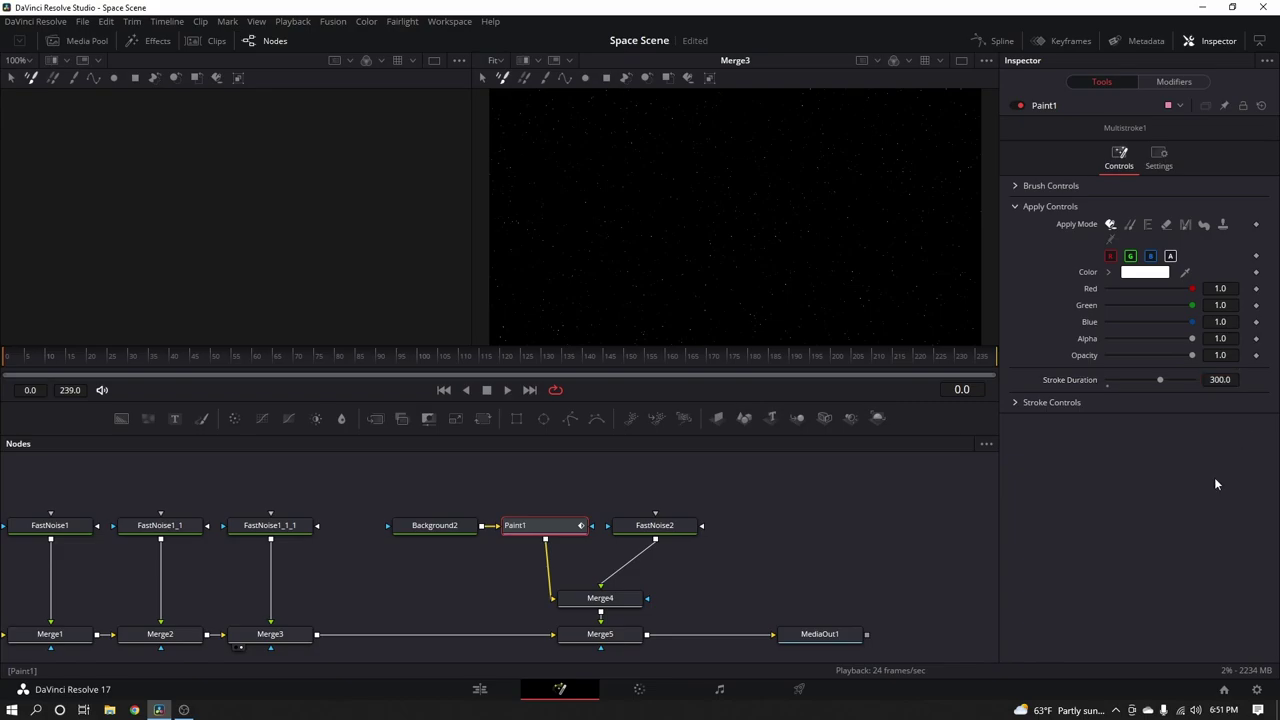
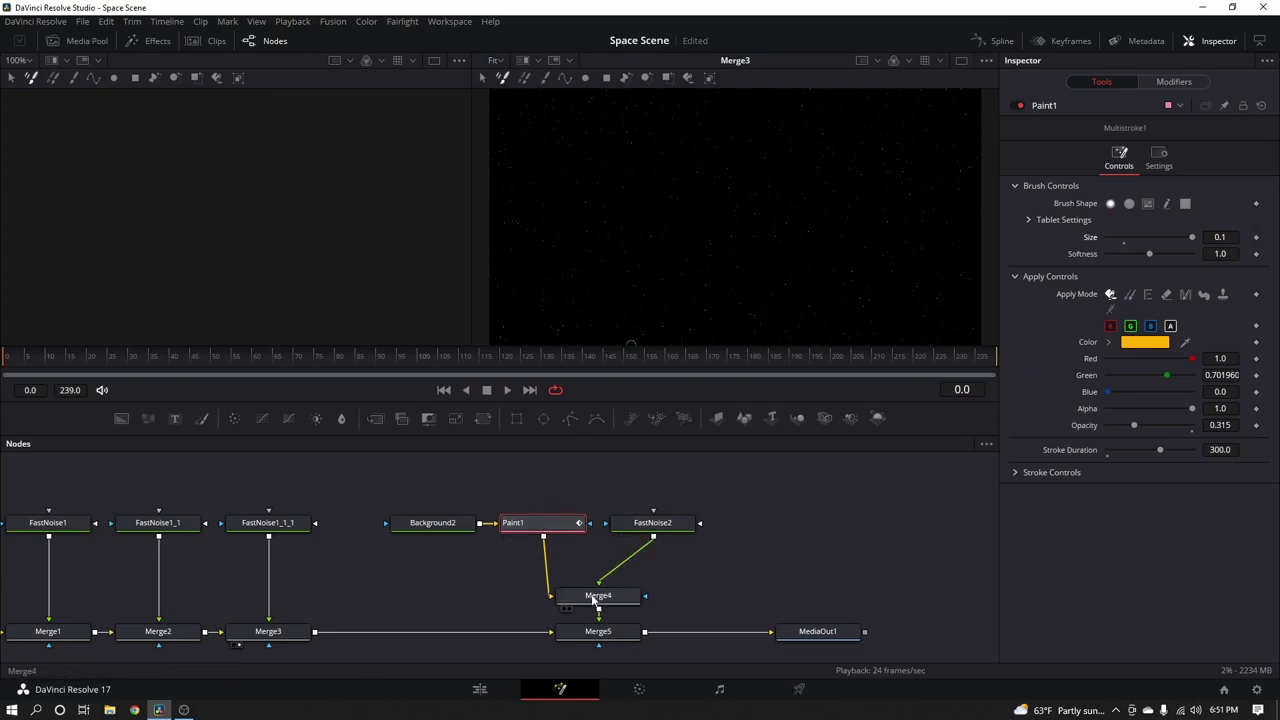
Display Merge4 in the empty viewer, zoomed out to the whole frame, and MediaOut1 in the other viewer
{"action": "left_click_drag", "start_coordinate": [594, 600], "coordinate": [286, 186]}
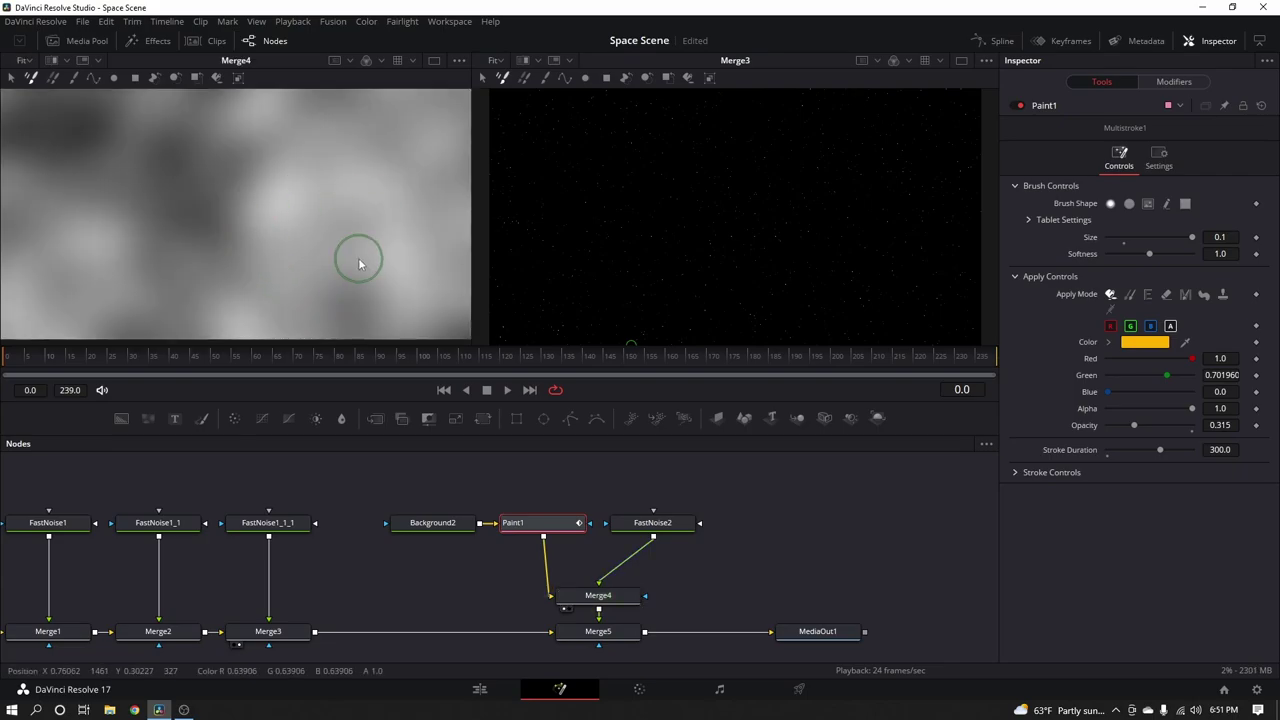
{"action": "scroll", "coordinate": [352, 257], "scroll_direction": "down", "scroll_amount": 1}
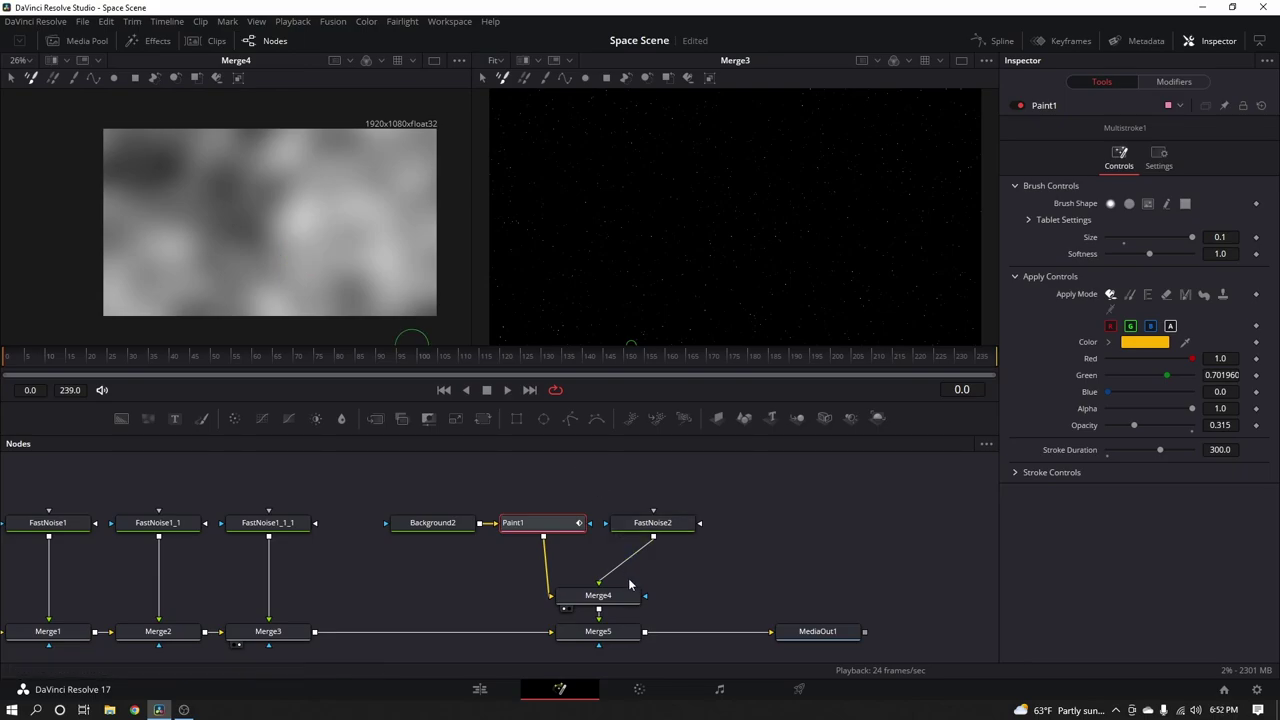
{"action": "left_click", "coordinate": [818, 631]}
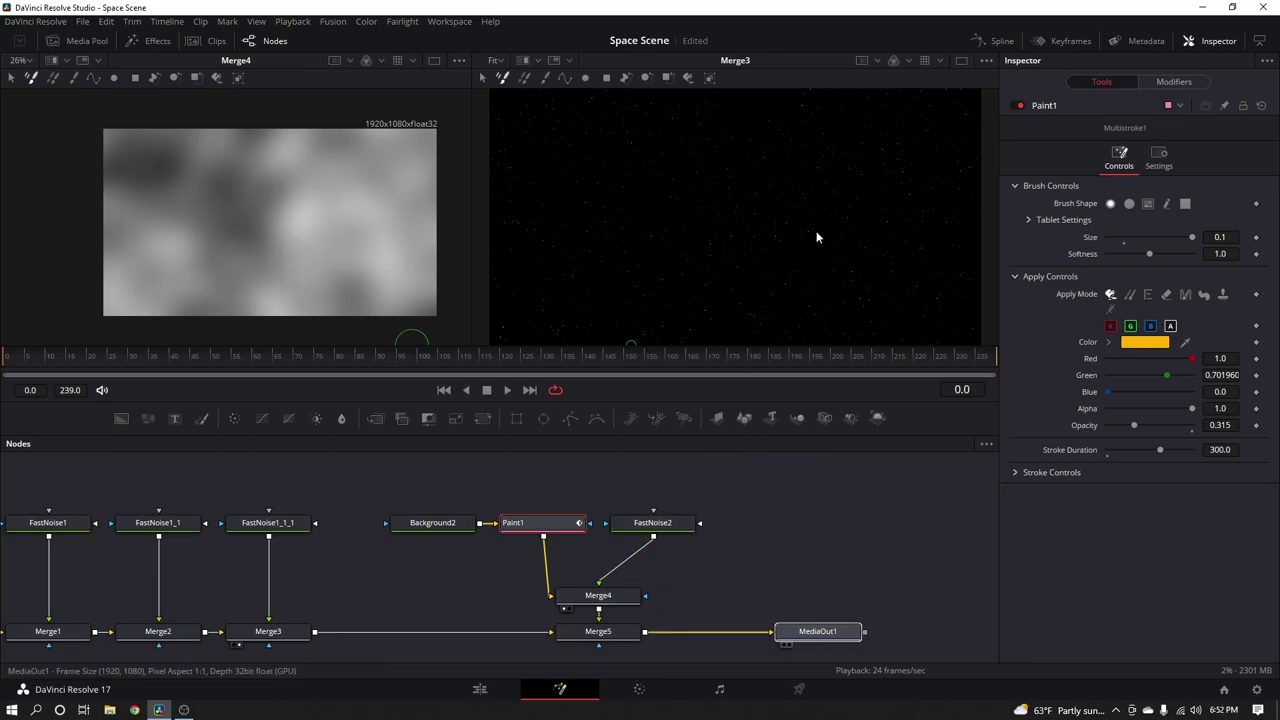
{"action": "key", "text": "2"}
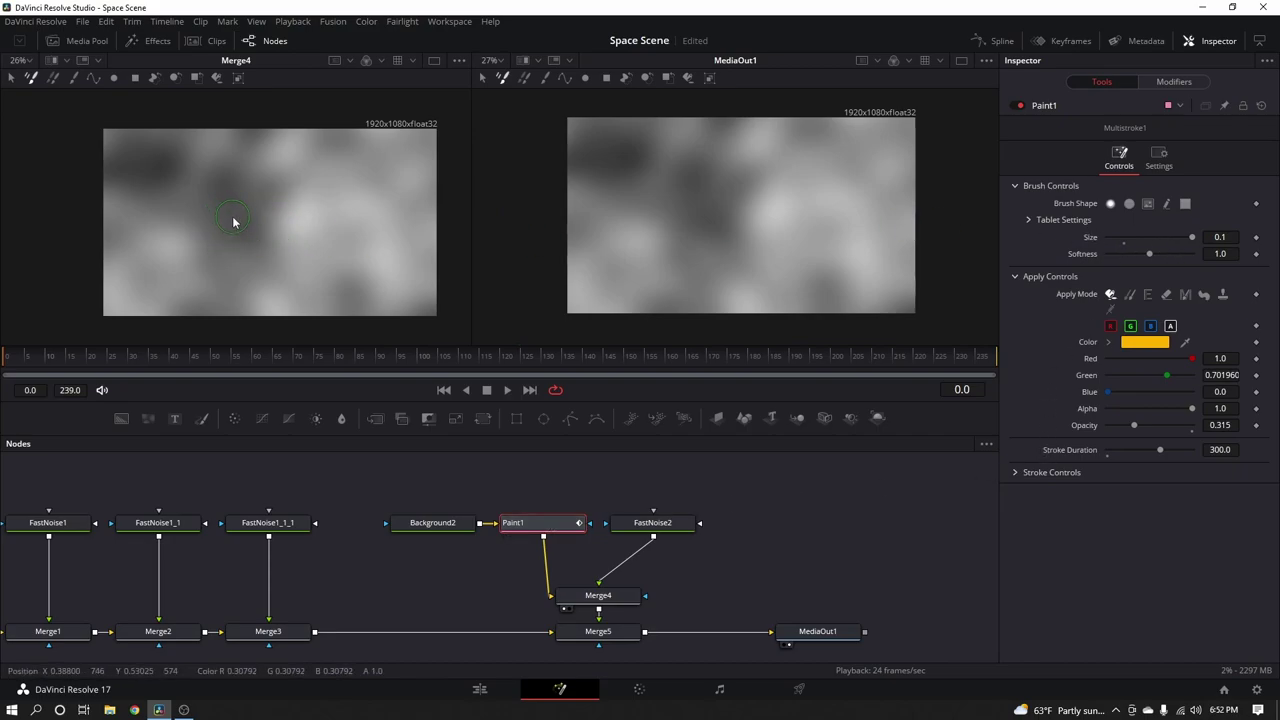
Set Paint1's brush size to 0.3 and its softness to about 1.544
{"action": "left_click", "coordinate": [1224, 237]}
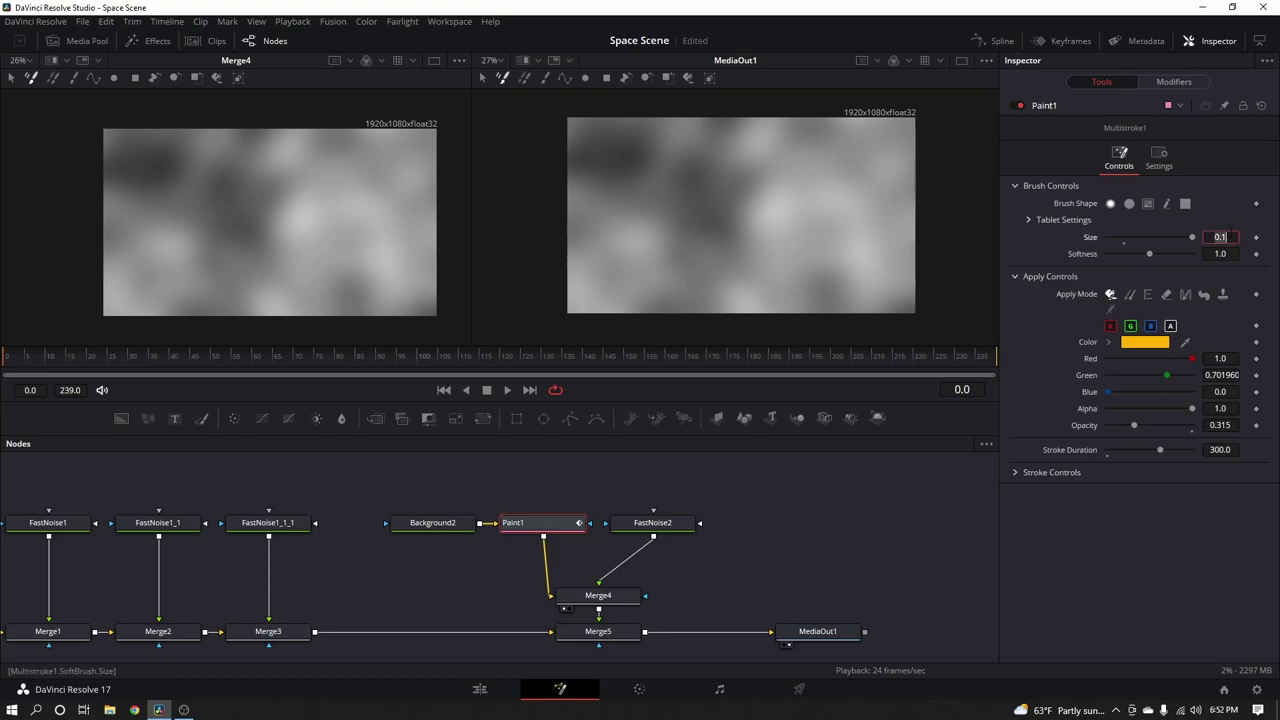
{"action": "key", "text": "BackSpace"}
{"action": "key", "text": "BackSpace"}
{"action": "key", "text": "BackSpace"}
{"action": "type", "text": ".3"}
{"action": "key", "text": "Return"}
{"action": "left_click_drag", "start_coordinate": [1147, 252], "coordinate": [1172, 253]}
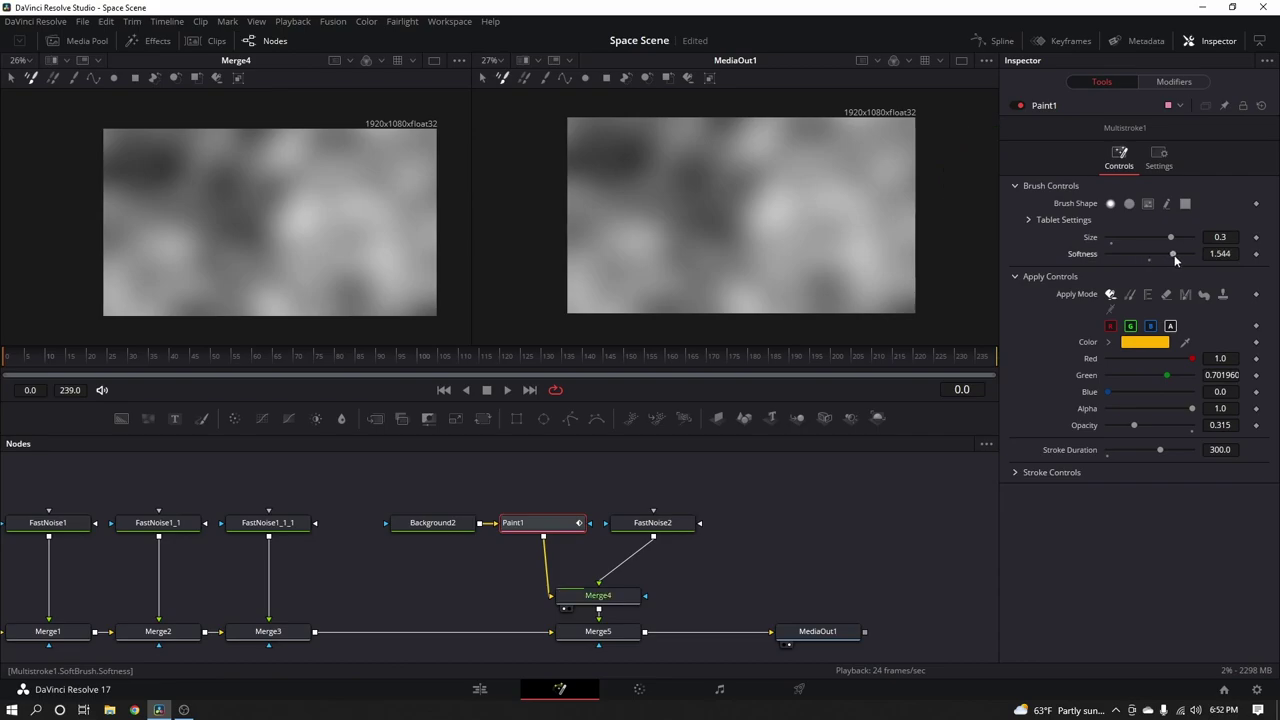
Set FastNoise2's detail to about 5.83 and its scale to about 6.14
{"action": "left_click", "coordinate": [658, 524]}
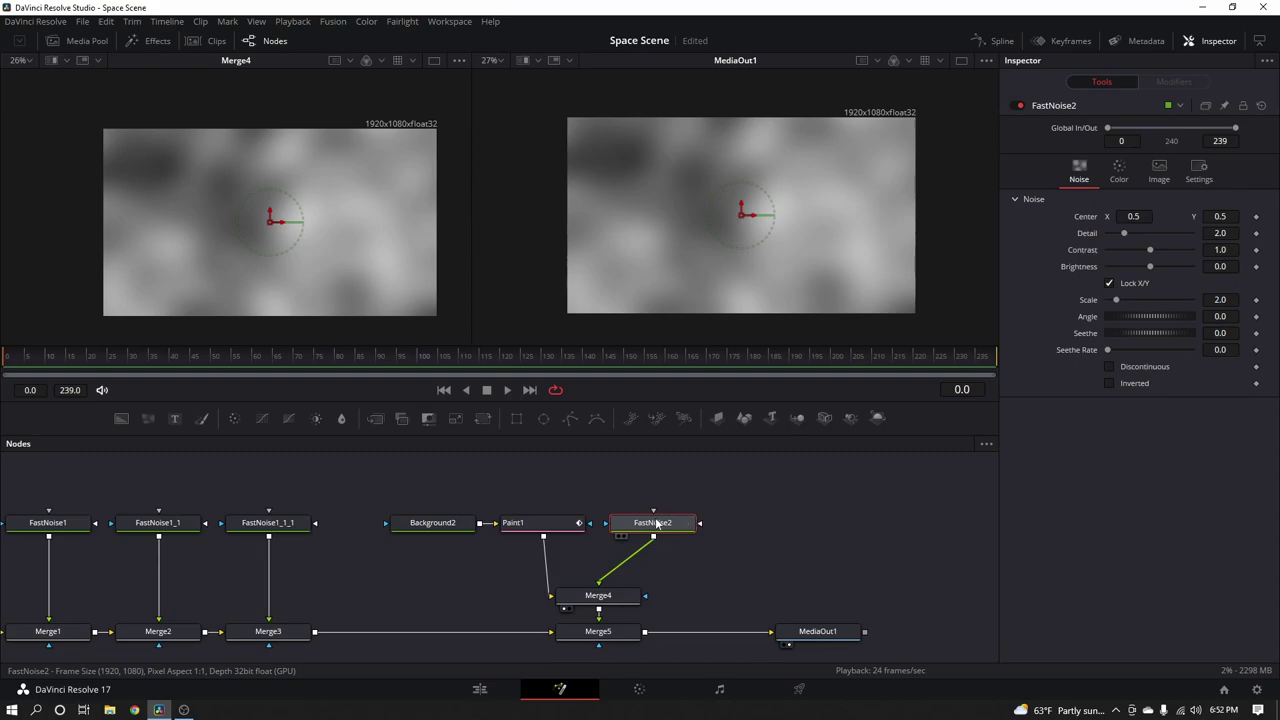
{"action": "left_click_drag", "start_coordinate": [1125, 233], "coordinate": [1155, 237]}
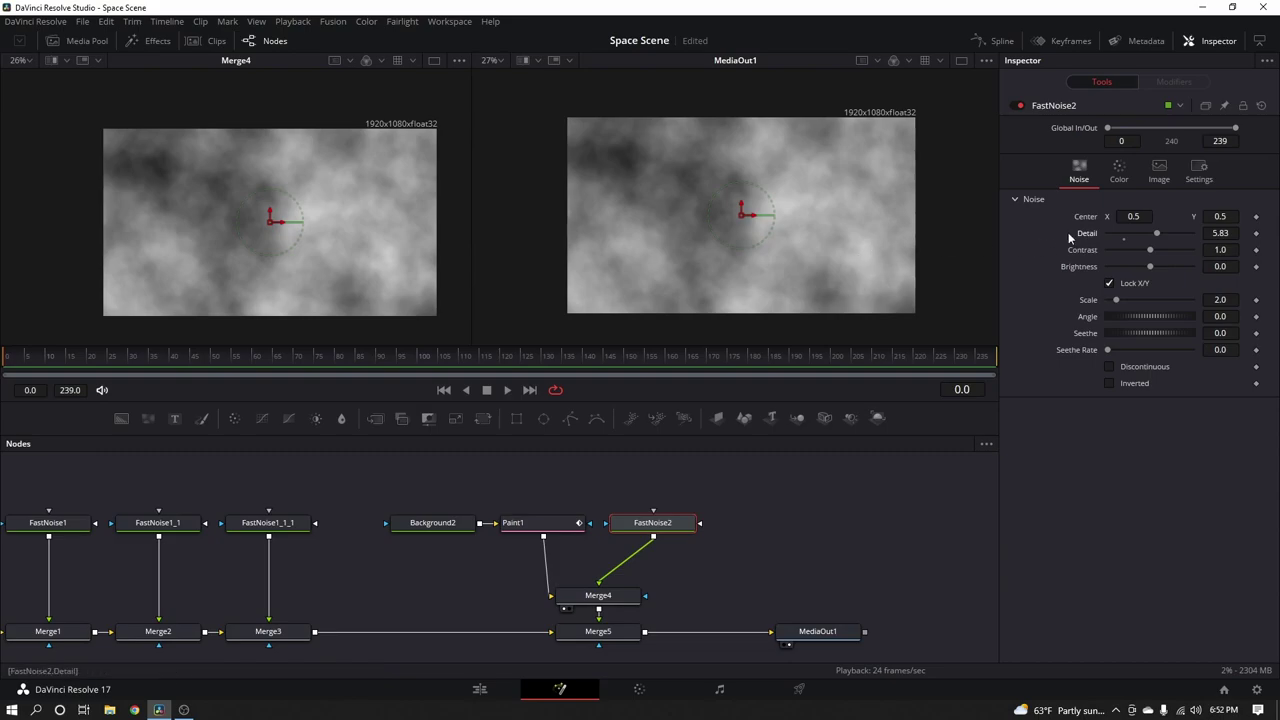
{"action": "left_click_drag", "start_coordinate": [1116, 300], "coordinate": [1132, 300]}
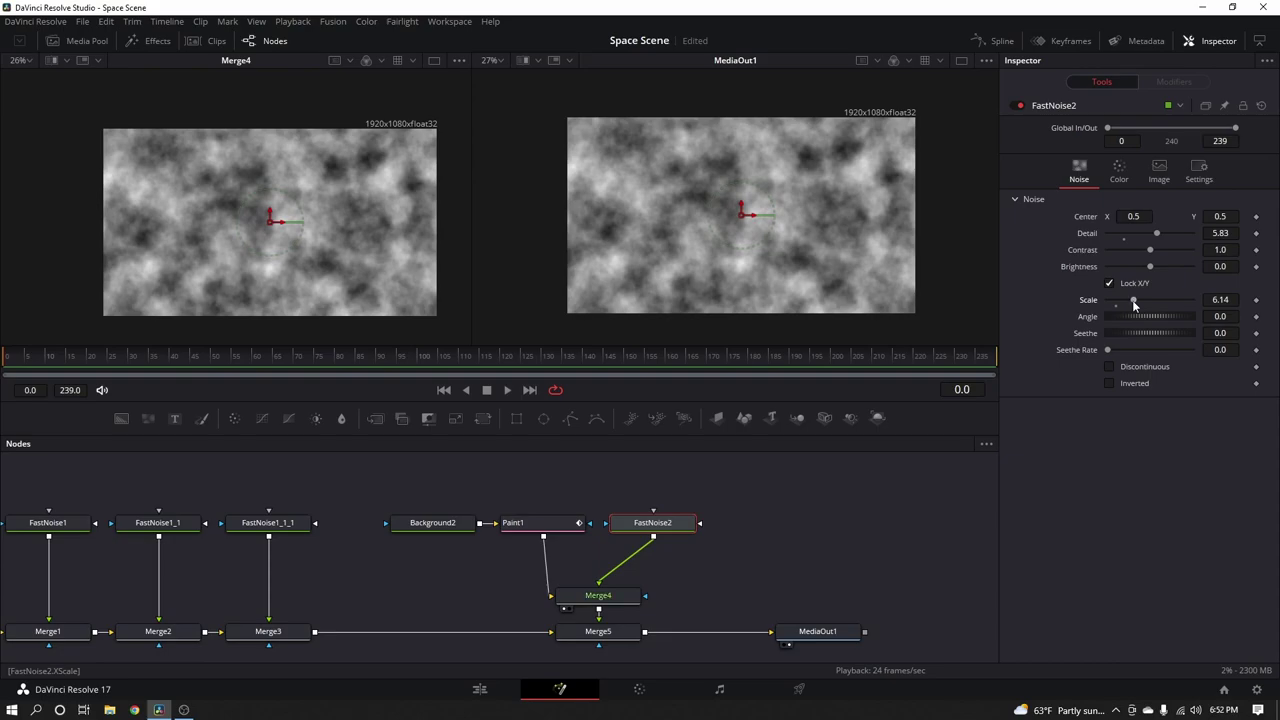
Try the Discontinuous and Inverted options on FastNoise2, and turn both off again
{"action": "left_click", "coordinate": [1119, 172]}
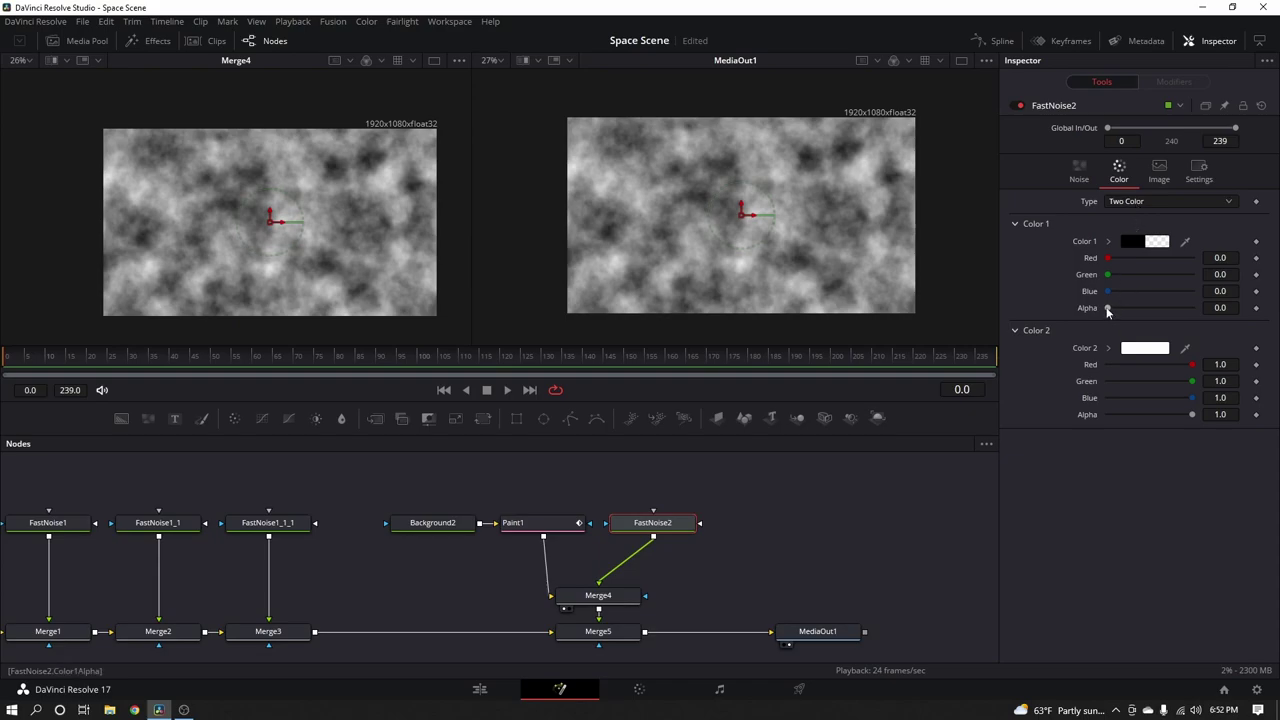
{"action": "left_click_drag", "start_coordinate": [1107, 312], "coordinate": [1099, 314]}
{"action": "left_click", "coordinate": [1079, 172]}
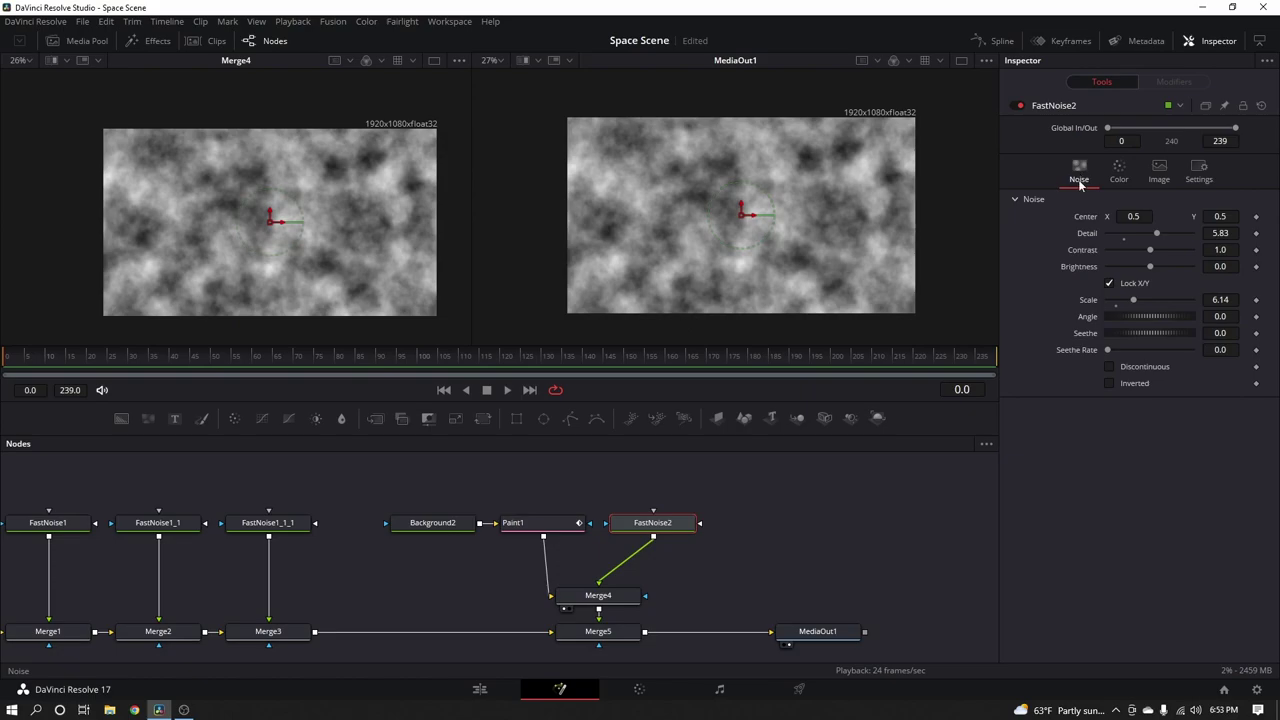
{"action": "left_click", "coordinate": [1110, 367]}
{"action": "left_click", "coordinate": [1110, 384]}
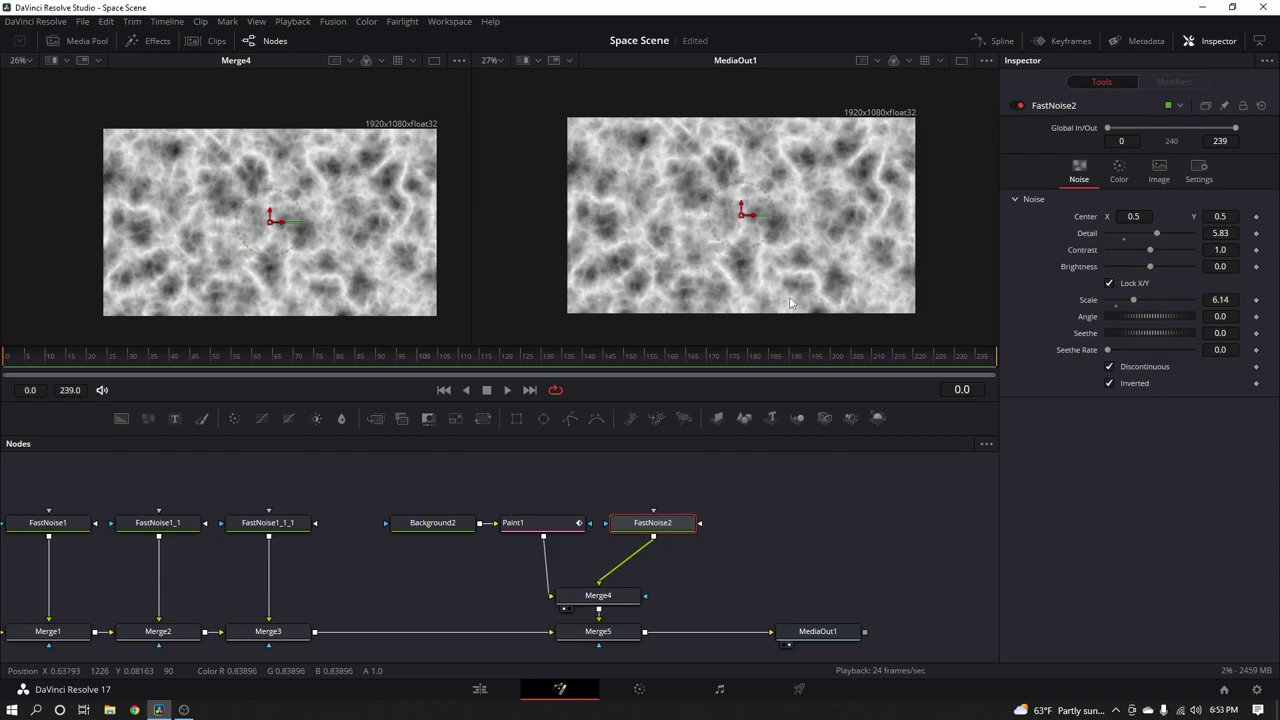
{"action": "left_click", "coordinate": [1109, 367]}
{"action": "left_click", "coordinate": [1108, 383]}
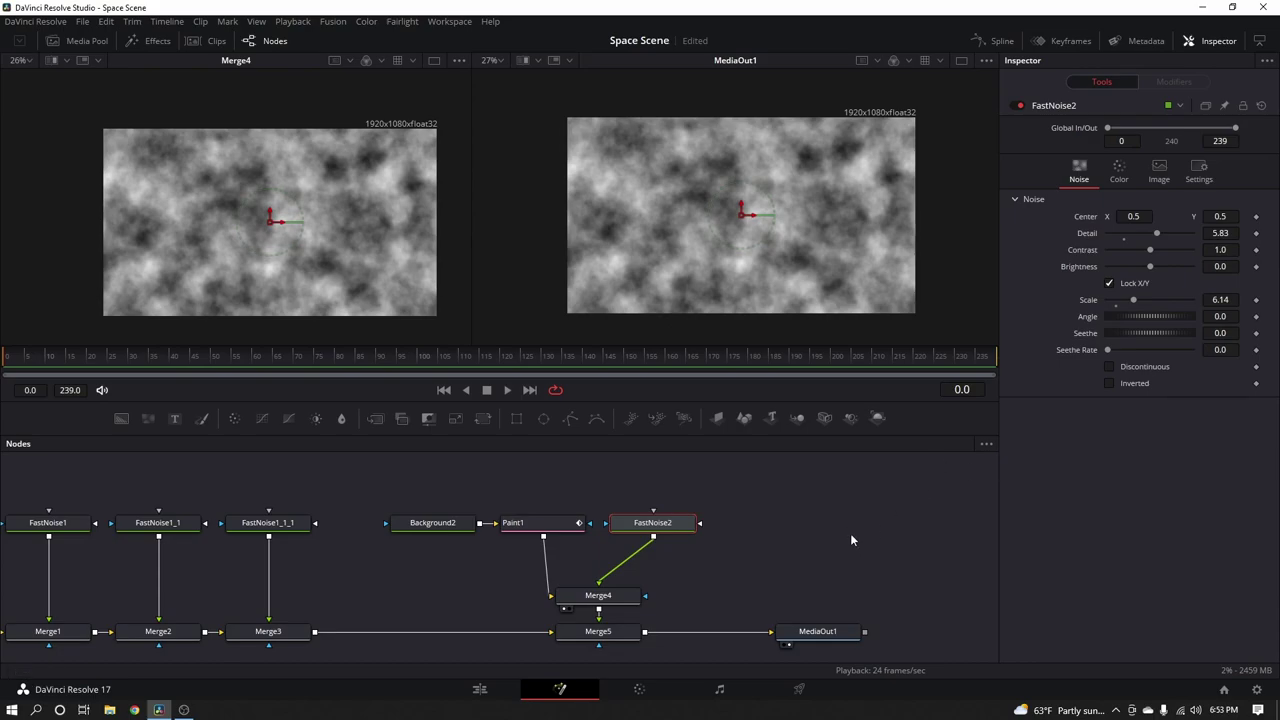
Set Merge4's apply mode to Color Dodge
{"action": "left_click", "coordinate": [565, 526]}
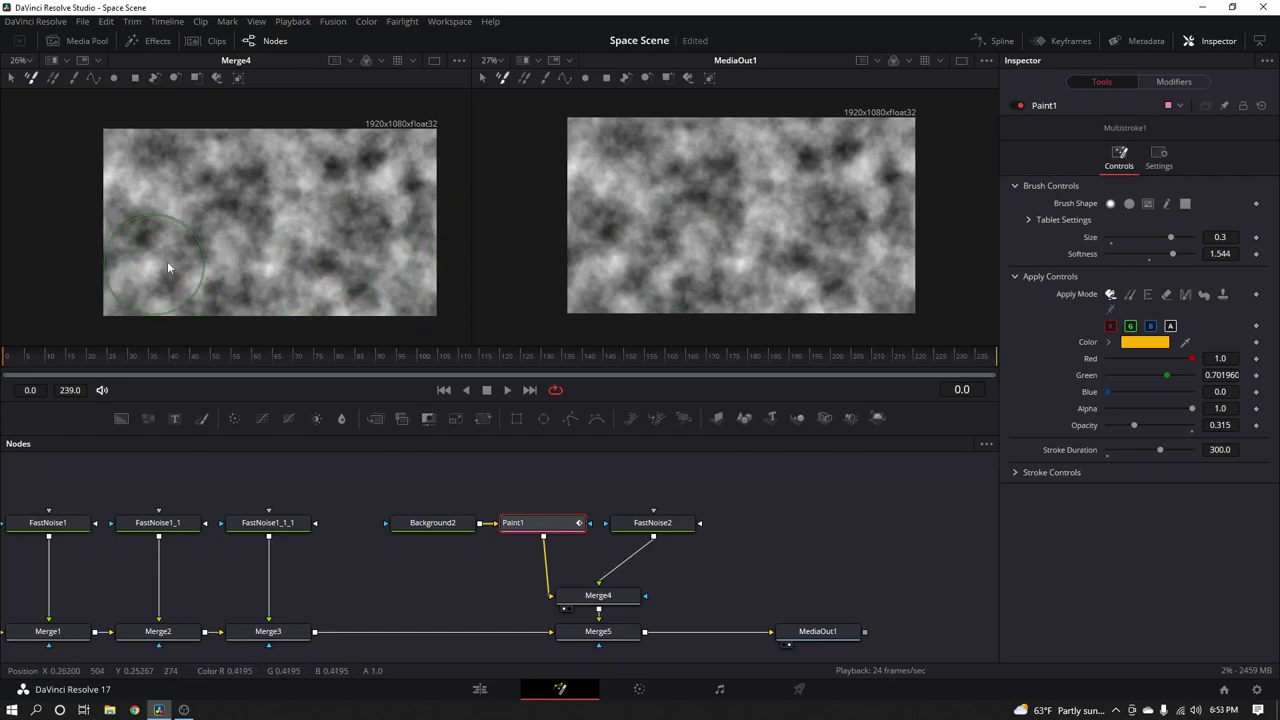
{"action": "left_click", "coordinate": [598, 598]}
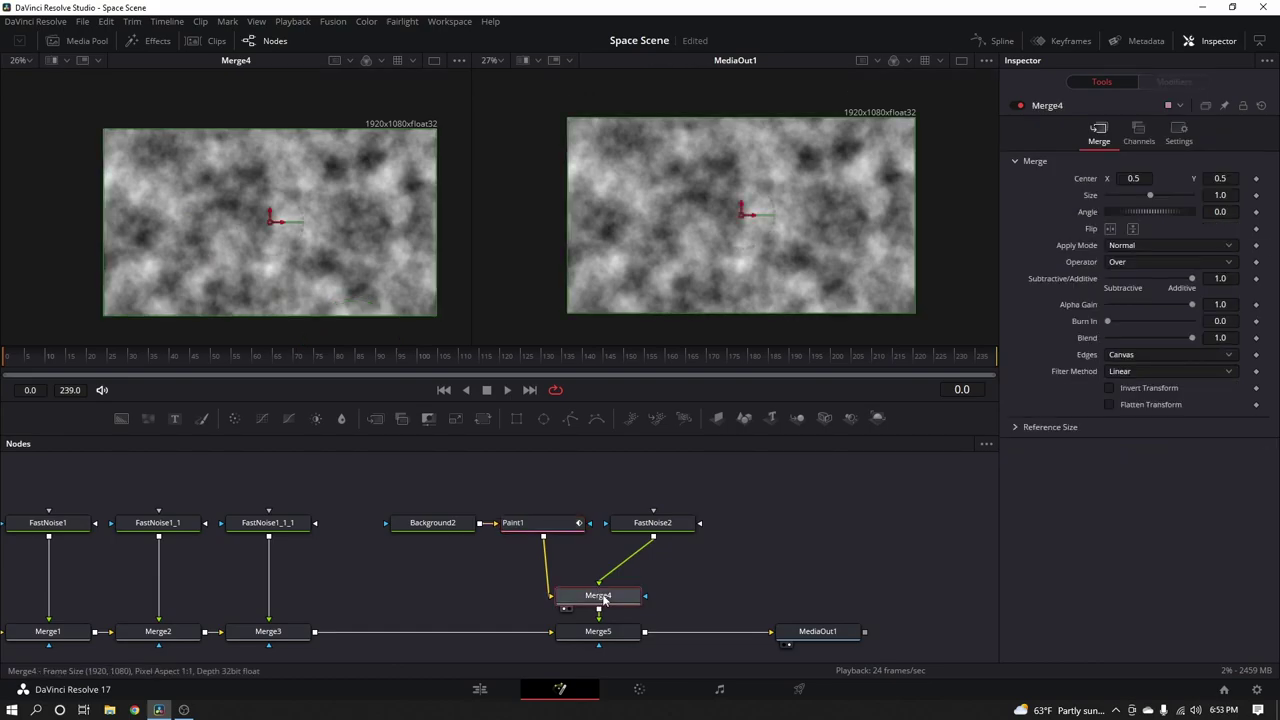
{"action": "left_click", "coordinate": [1124, 246]}
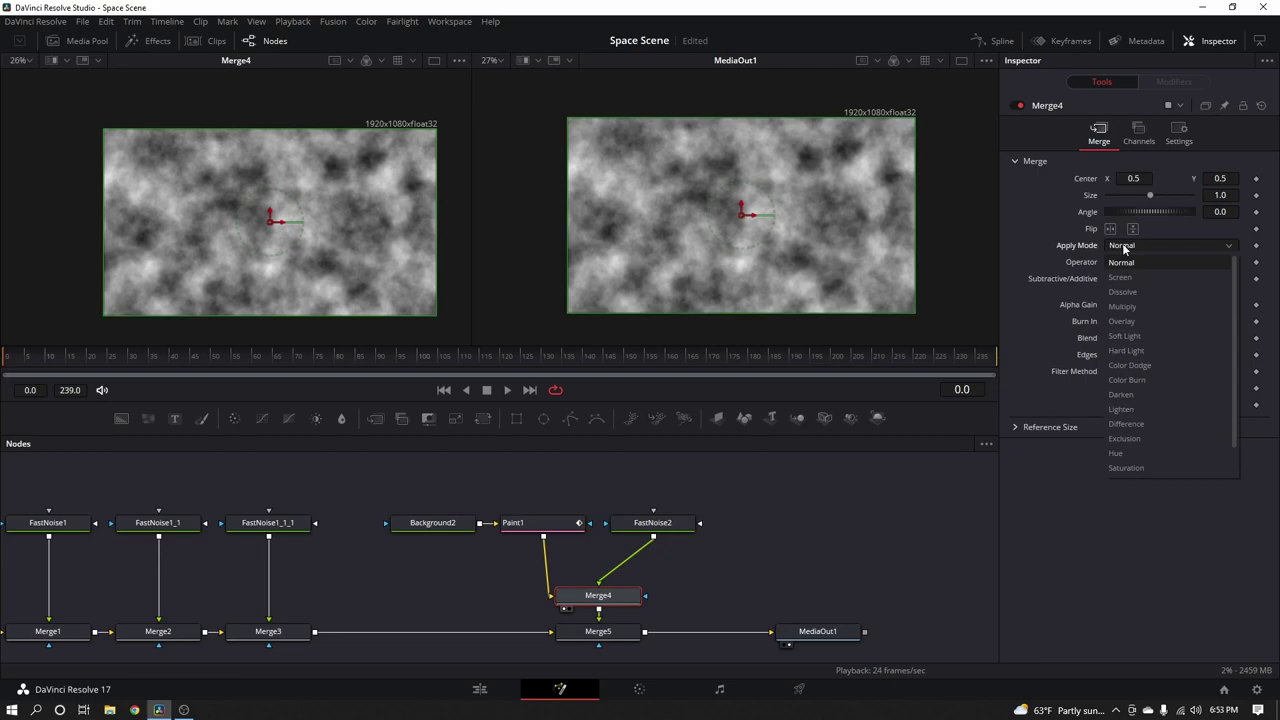
{"action": "left_click", "coordinate": [1130, 365]}
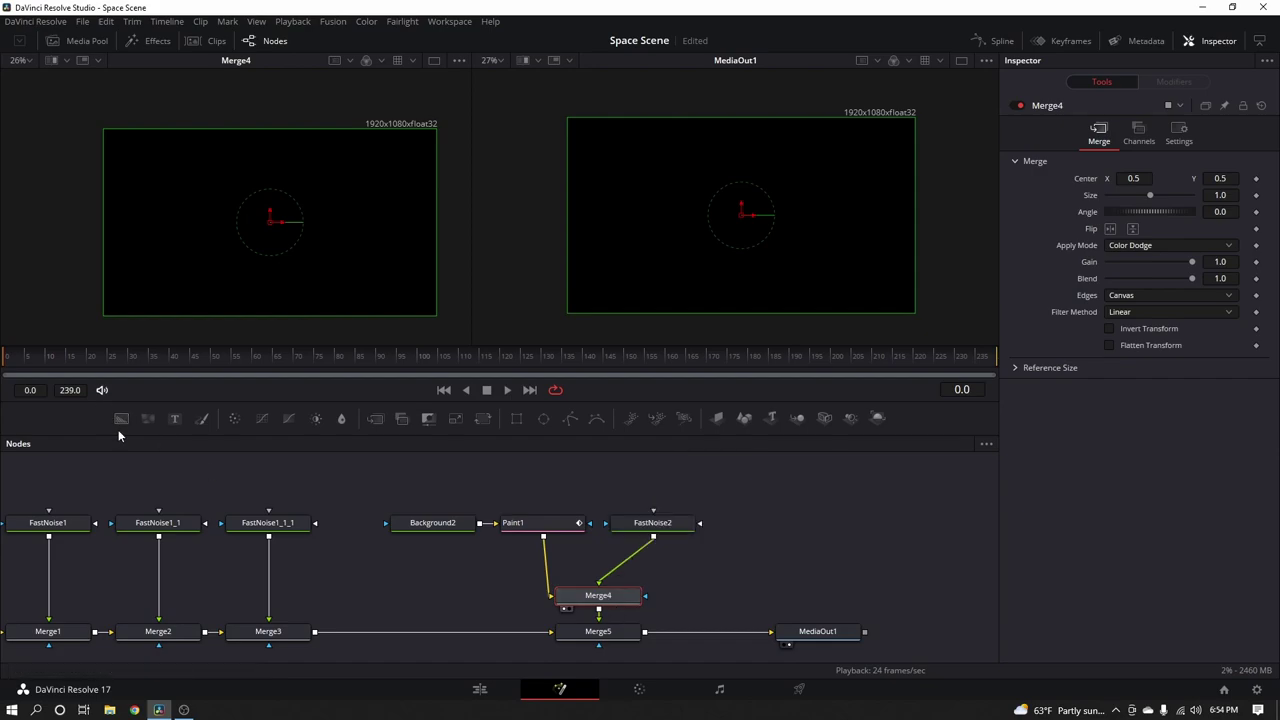
Paint a golden nebula cloud across the middle of the Merge4 frame with Paint1's soft brush
{"action": "left_click", "coordinate": [536, 527]}
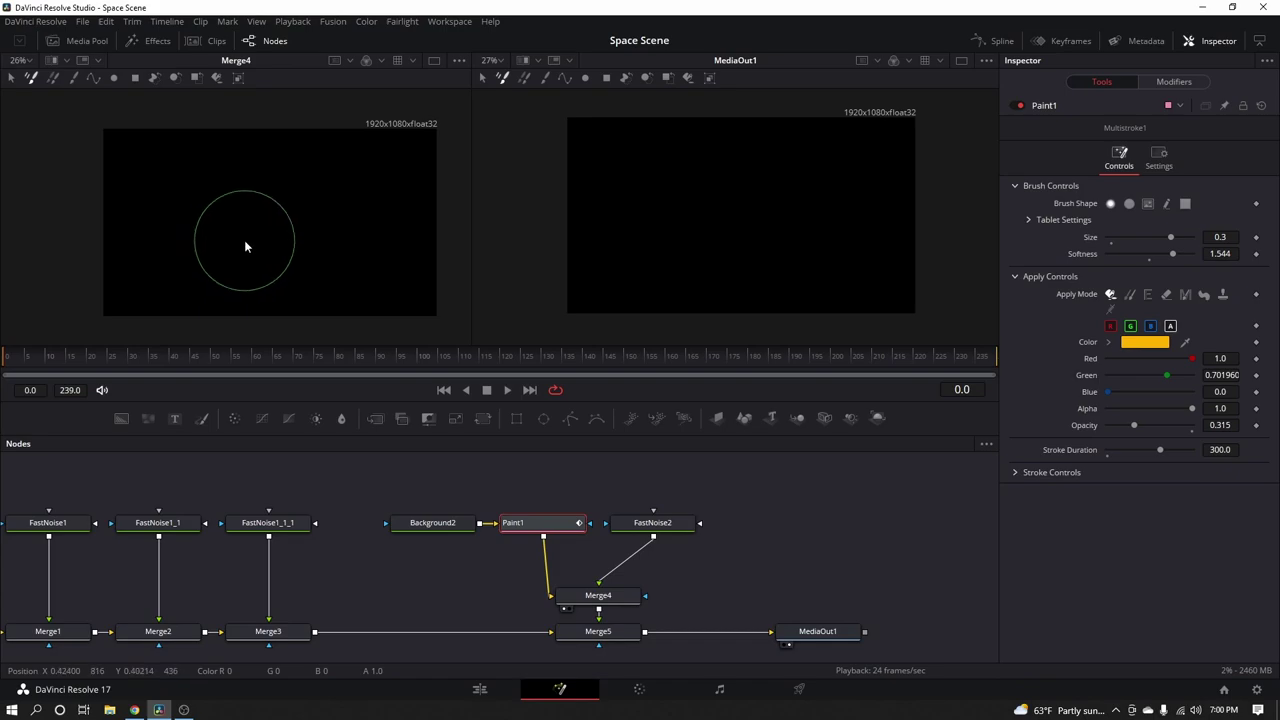
{"action": "mouse_move", "coordinate": [158, 264]}
{"action": "left_mouse_down"}
{"action": "mouse_move", "coordinate": [184, 232]}
{"action": "mouse_move", "coordinate": [332, 207]}
{"action": "mouse_move", "coordinate": [351, 210]}
{"action": "mouse_move", "coordinate": [347, 241]}
{"action": "mouse_move", "coordinate": [180, 261]}
{"action": "mouse_move", "coordinate": [265, 228]}
{"action": "mouse_move", "coordinate": [302, 231]}
{"action": "mouse_move", "coordinate": [301, 208]}
{"action": "mouse_move", "coordinate": [313, 208]}
{"action": "mouse_move", "coordinate": [299, 235]}
{"action": "mouse_move", "coordinate": [333, 229]}
{"action": "mouse_move", "coordinate": [317, 214]}
{"action": "mouse_move", "coordinate": [286, 235]}
{"action": "mouse_move", "coordinate": [305, 226]}
{"action": "mouse_move", "coordinate": [296, 221]}
{"action": "mouse_move", "coordinate": [368, 270]}
{"action": "mouse_move", "coordinate": [348, 273]}
{"action": "mouse_move", "coordinate": [329, 265]}
{"action": "mouse_move", "coordinate": [367, 238]}
{"action": "left_mouse_up"}
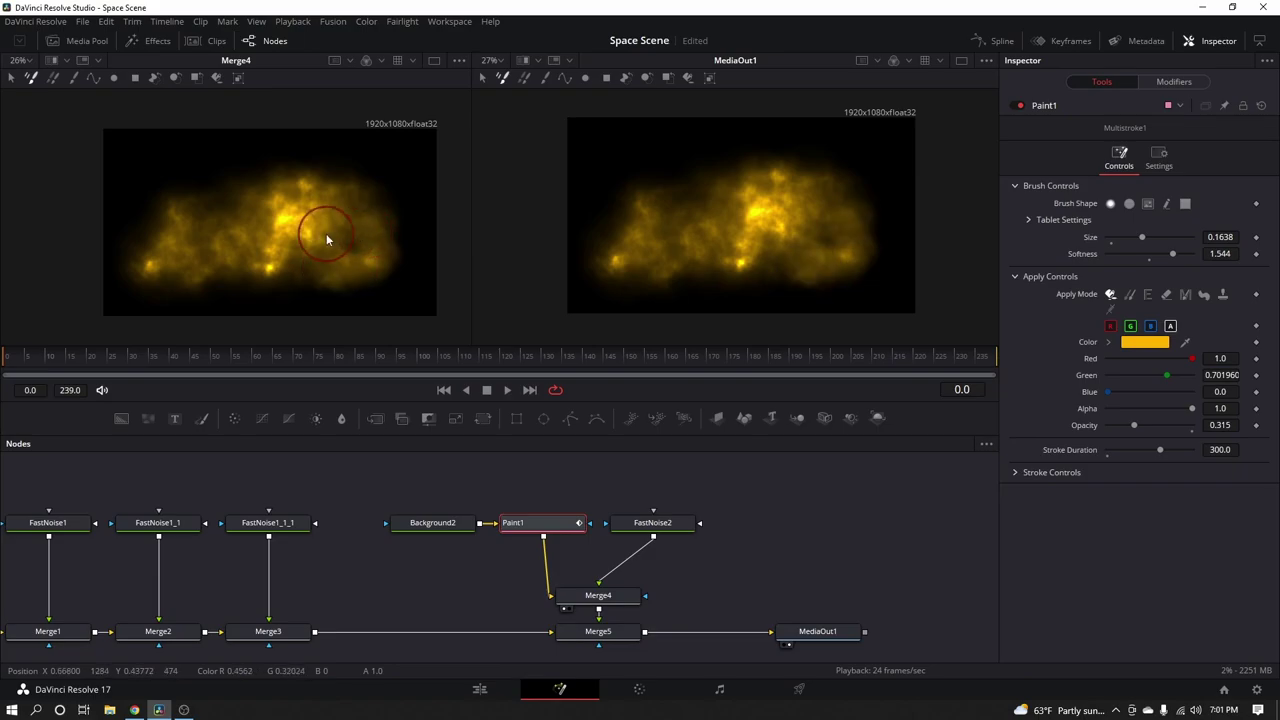
Switch Paint1 to the image brush shape and choose the star_6sides brush
{"action": "left_click", "coordinate": [1149, 204]}
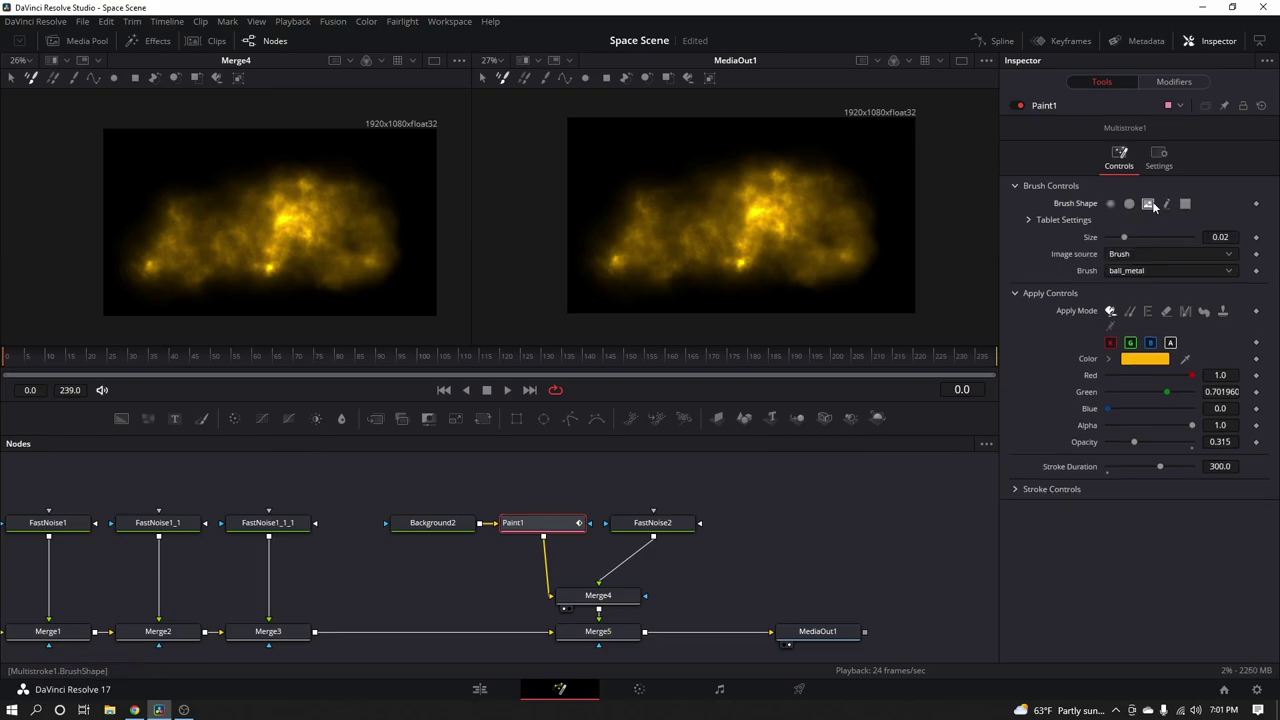
{"action": "left_click", "coordinate": [1127, 274]}
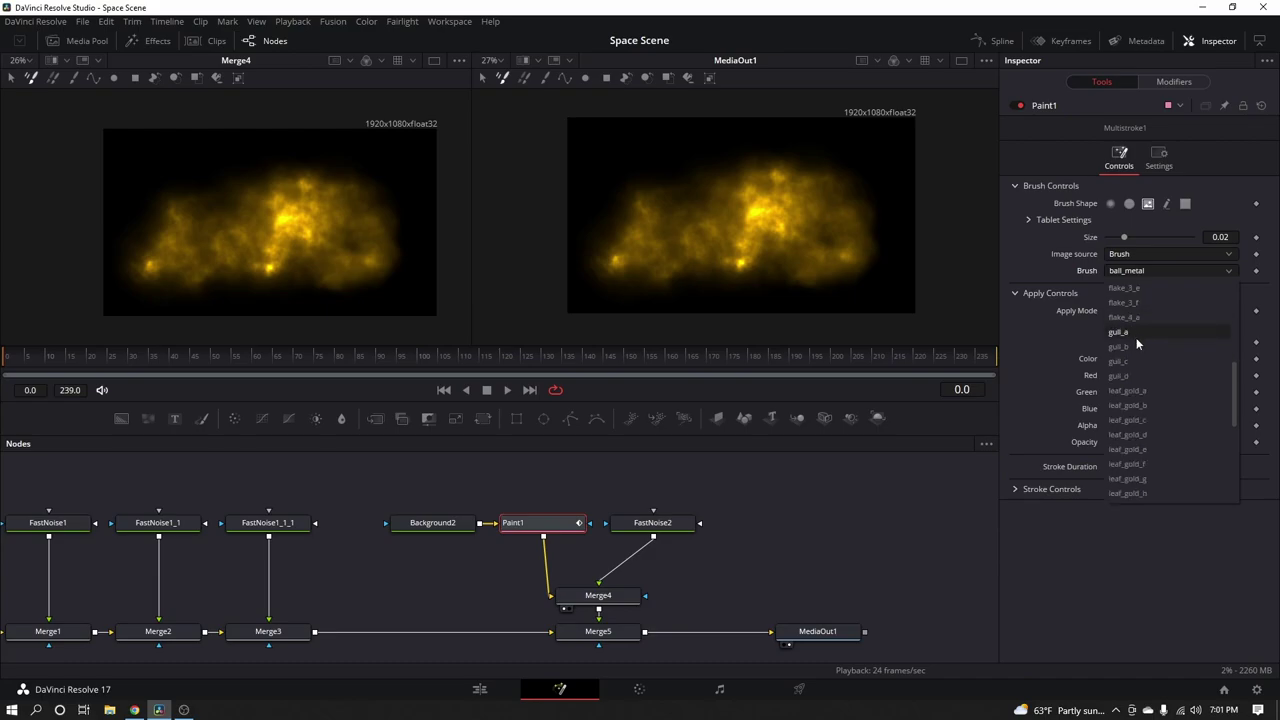
{"action": "scroll", "coordinate": [1137, 343], "scroll_direction": "down", "scroll_amount": 5}
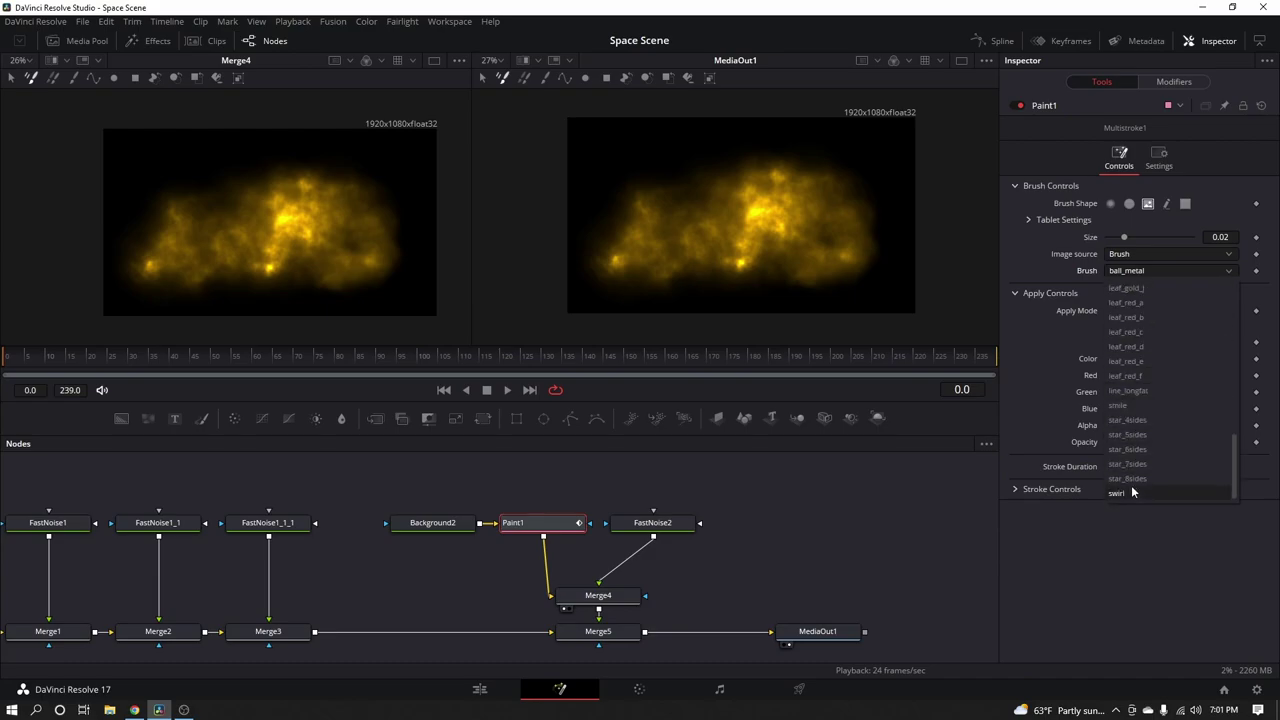
{"action": "left_click", "coordinate": [1133, 451]}
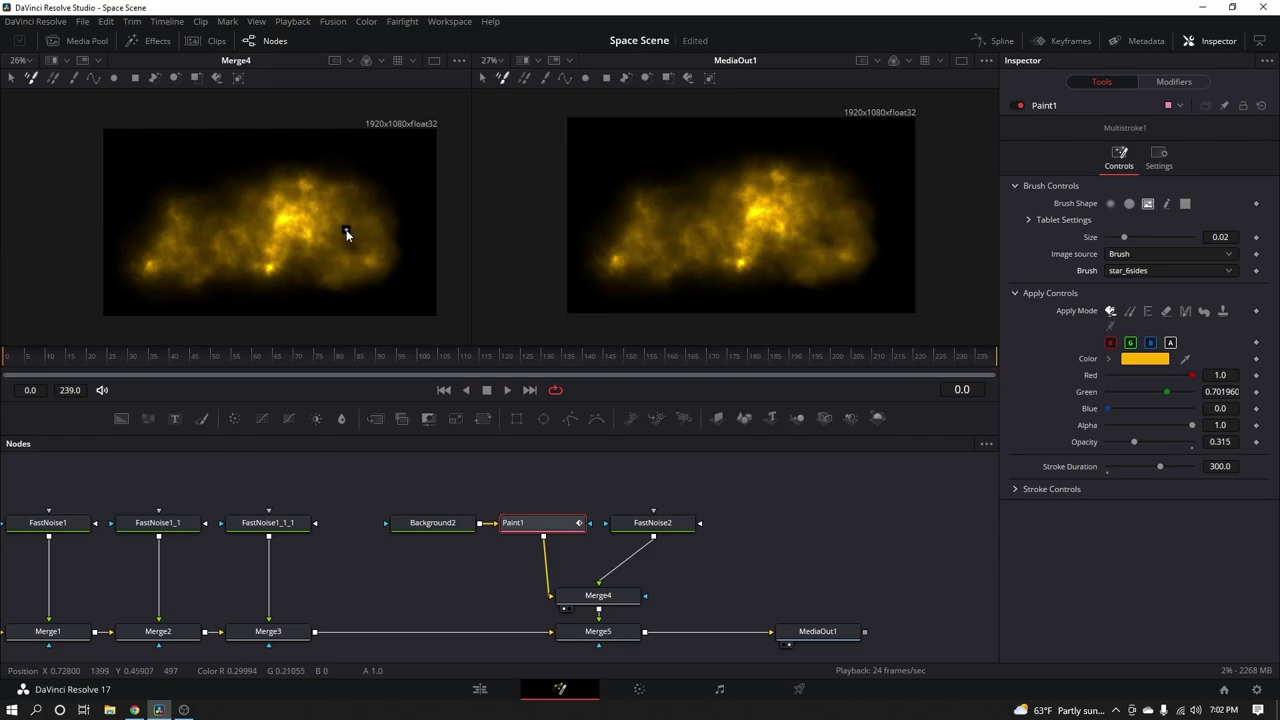
Sample a bright yellow from the cloud as the brush color and stamp a star of size 0.0457 on its lower-left bright spot
{"action": "mouse_move", "coordinate": [349, 226]}
{"action": "left_mouse_down"}
{"action": "mouse_move", "coordinate": [297, 211]}
{"action": "mouse_move", "coordinate": [300, 250]}
{"action": "left_mouse_up"}
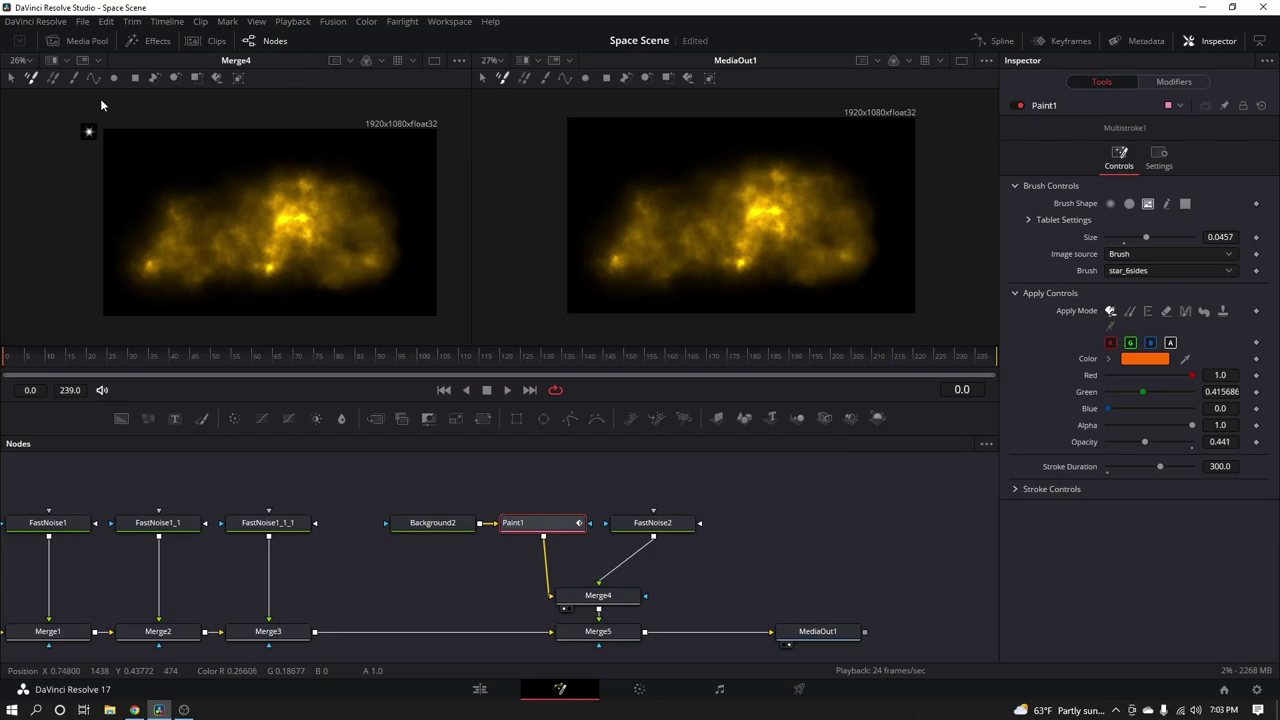
{"action": "left_click_drag", "start_coordinate": [1187, 359], "coordinate": [283, 218]}
{"action": "left_click", "coordinate": [153, 263]}
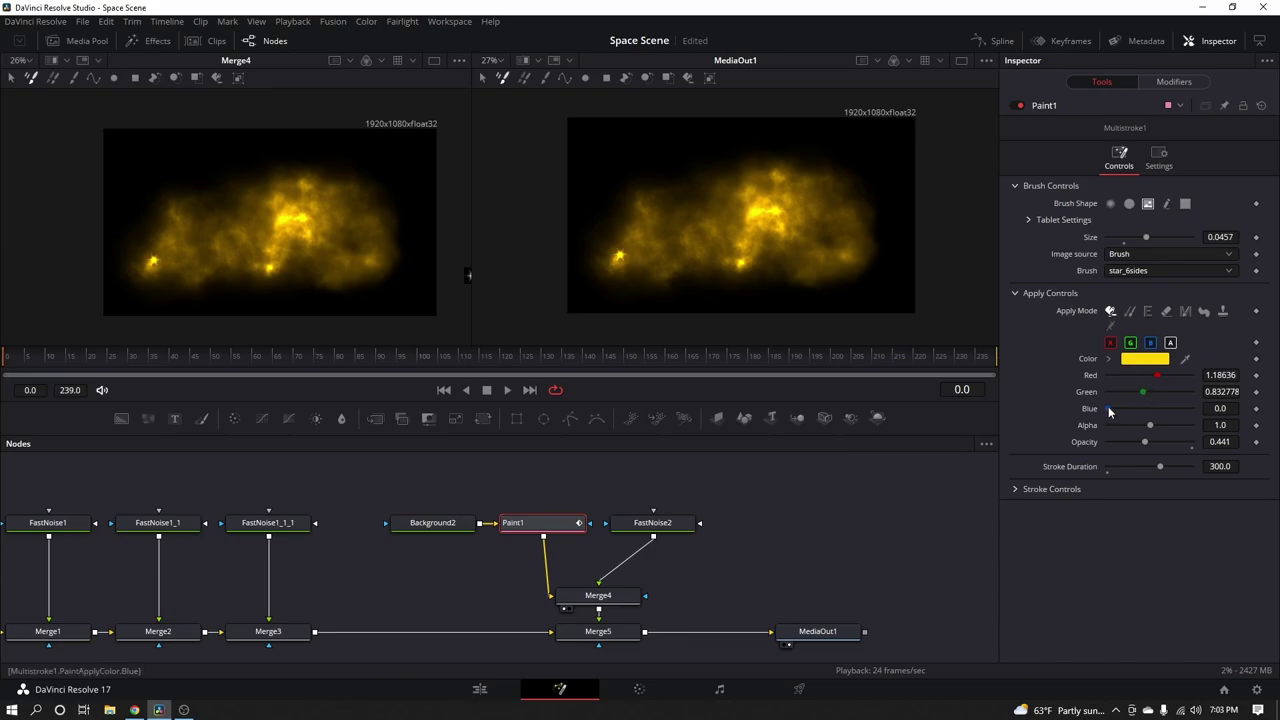
Stamp two small light-blue stars on the cloud, using red 0.283, blue 2.0, opacity 0.228 and brush size 0.0205
{"action": "left_click_drag", "start_coordinate": [1108, 408], "coordinate": [1193, 408]}
{"action": "left_click_drag", "start_coordinate": [1157, 375], "coordinate": [1120, 376]}
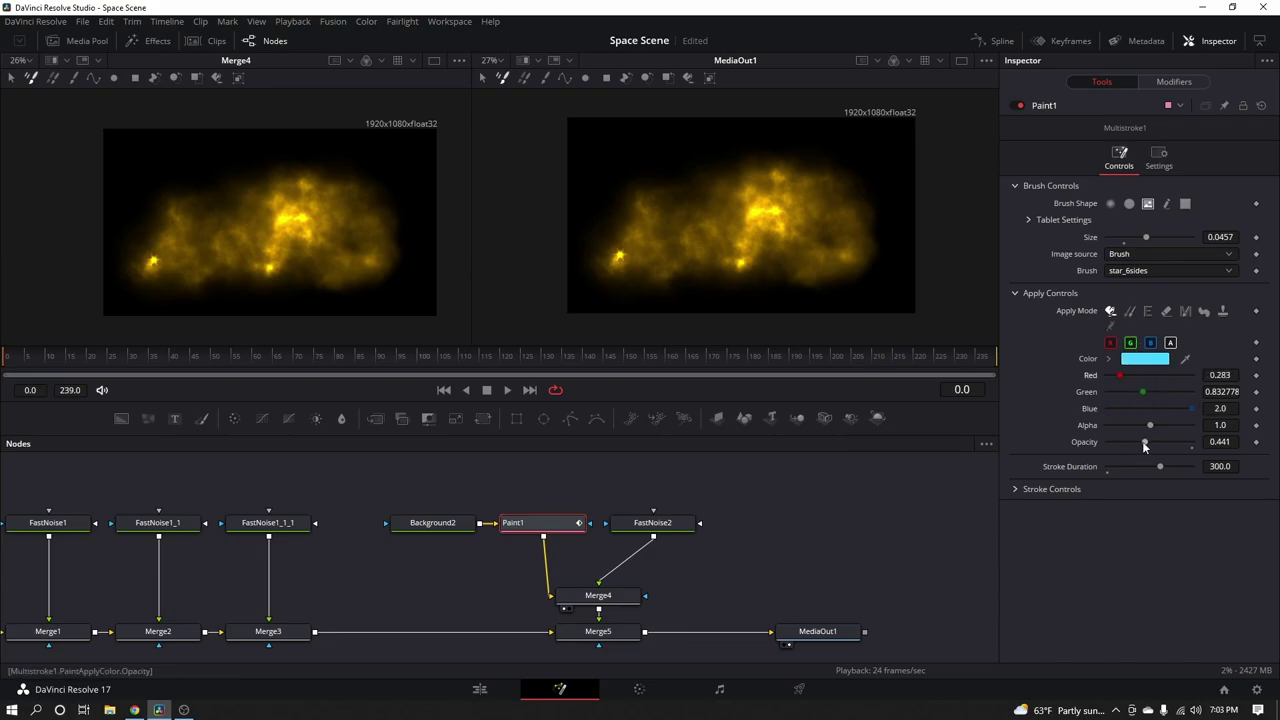
{"action": "left_click_drag", "start_coordinate": [1142, 441], "coordinate": [1128, 441]}
{"action": "left_click_drag", "start_coordinate": [1142, 238], "coordinate": [1121, 235]}
{"action": "left_click", "coordinate": [366, 214]}
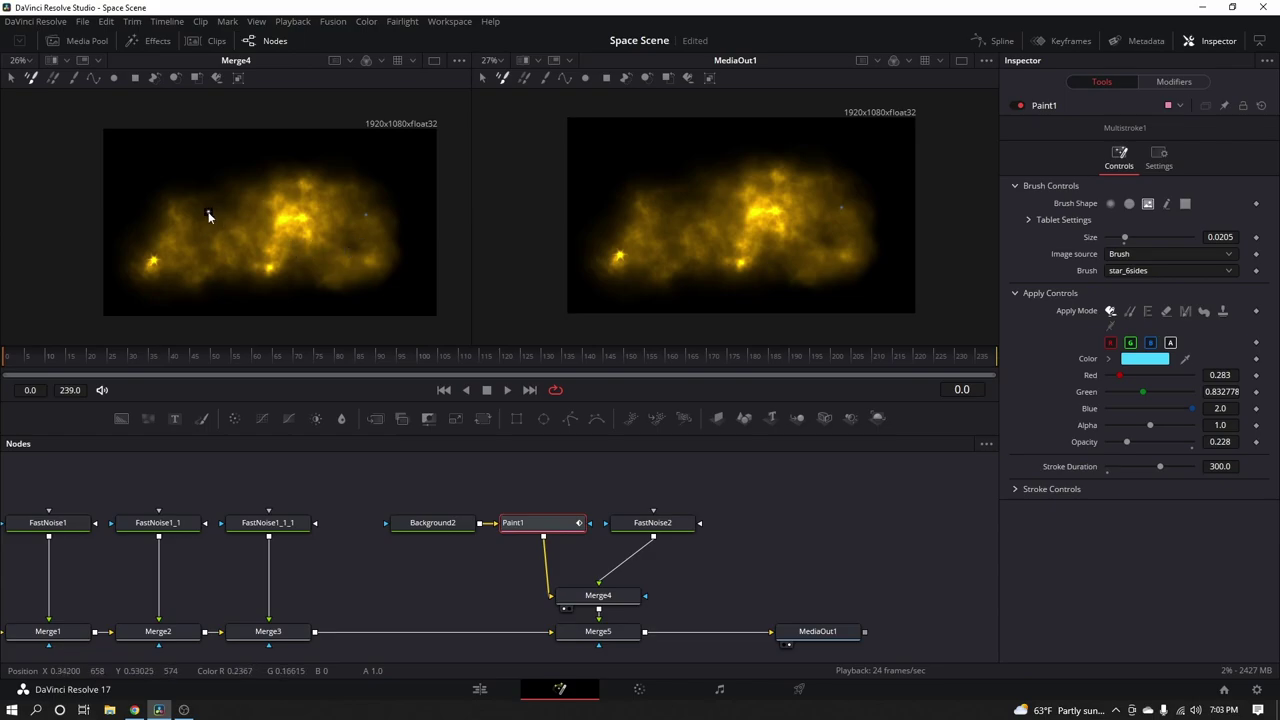
{"action": "left_click", "coordinate": [176, 208]}
Inspect Merge4, Paint1 and FastNoise2 one after another in the second viewer to compare their individual outputs
{"action": "left_click", "coordinate": [607, 597]}
{"action": "left_click_drag", "start_coordinate": [659, 184], "coordinate": [659, 184]}
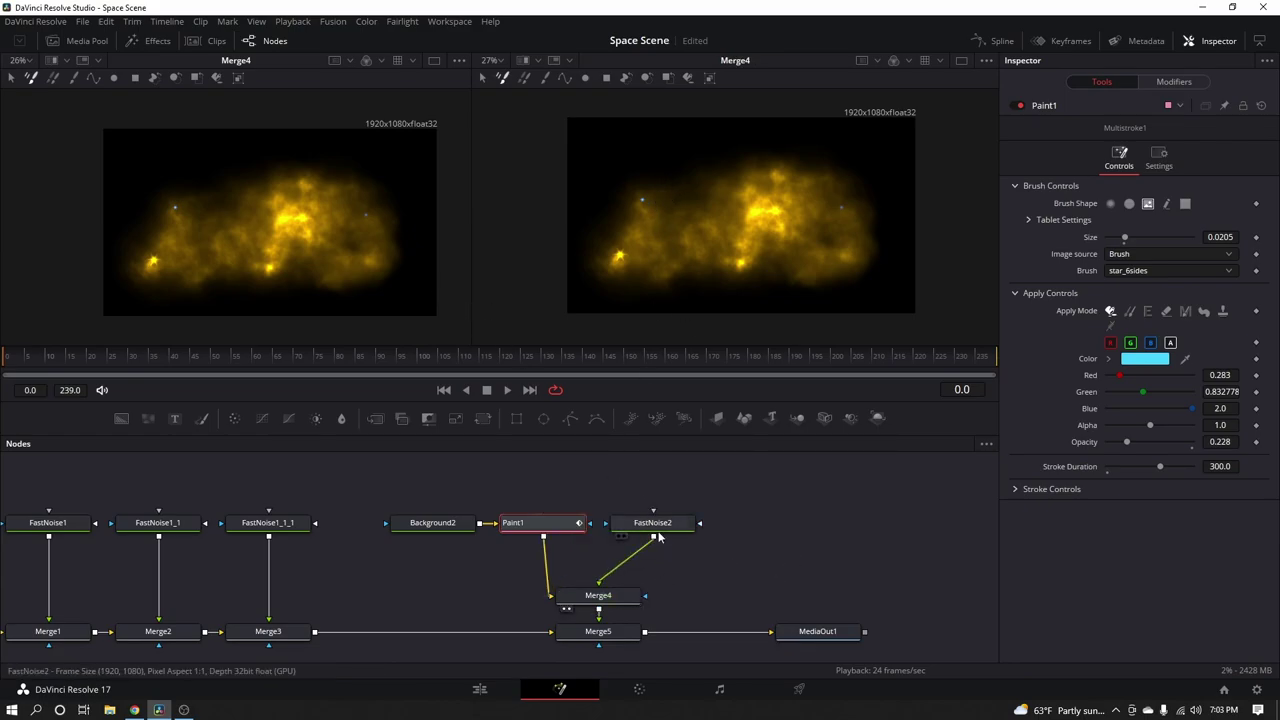
{"action": "key", "text": "2"}
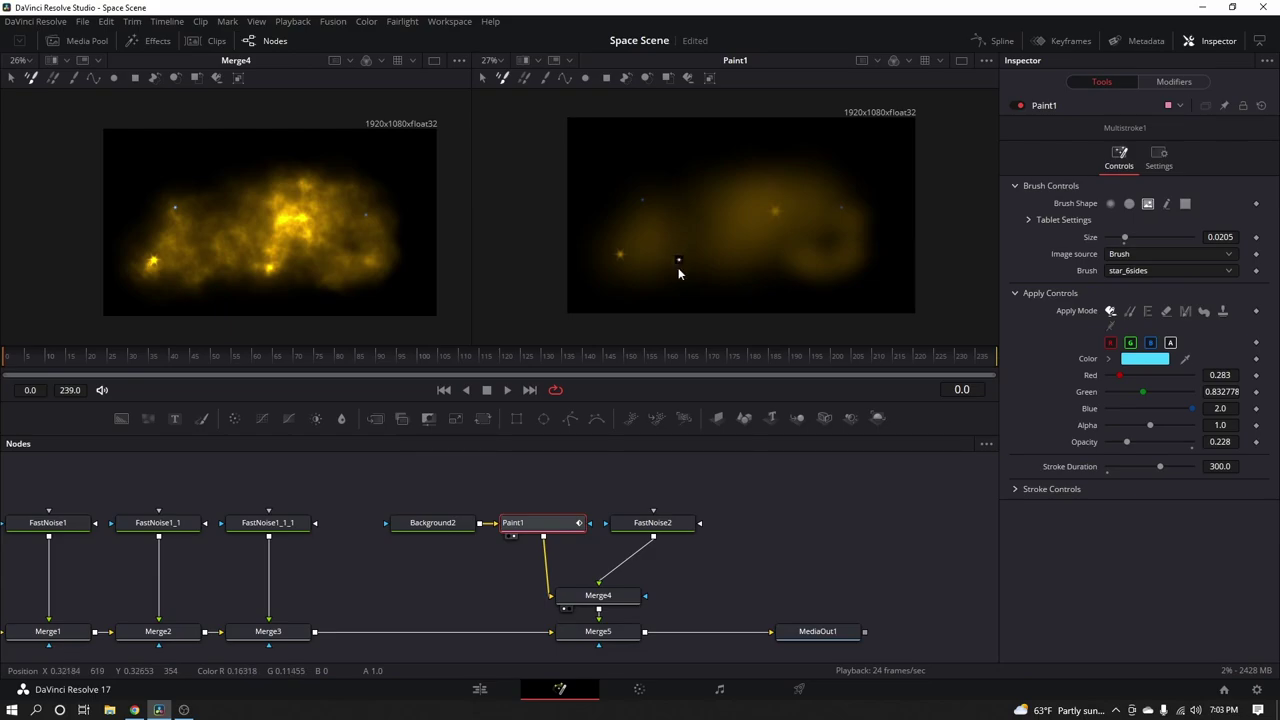
{"action": "key", "text": "2"}
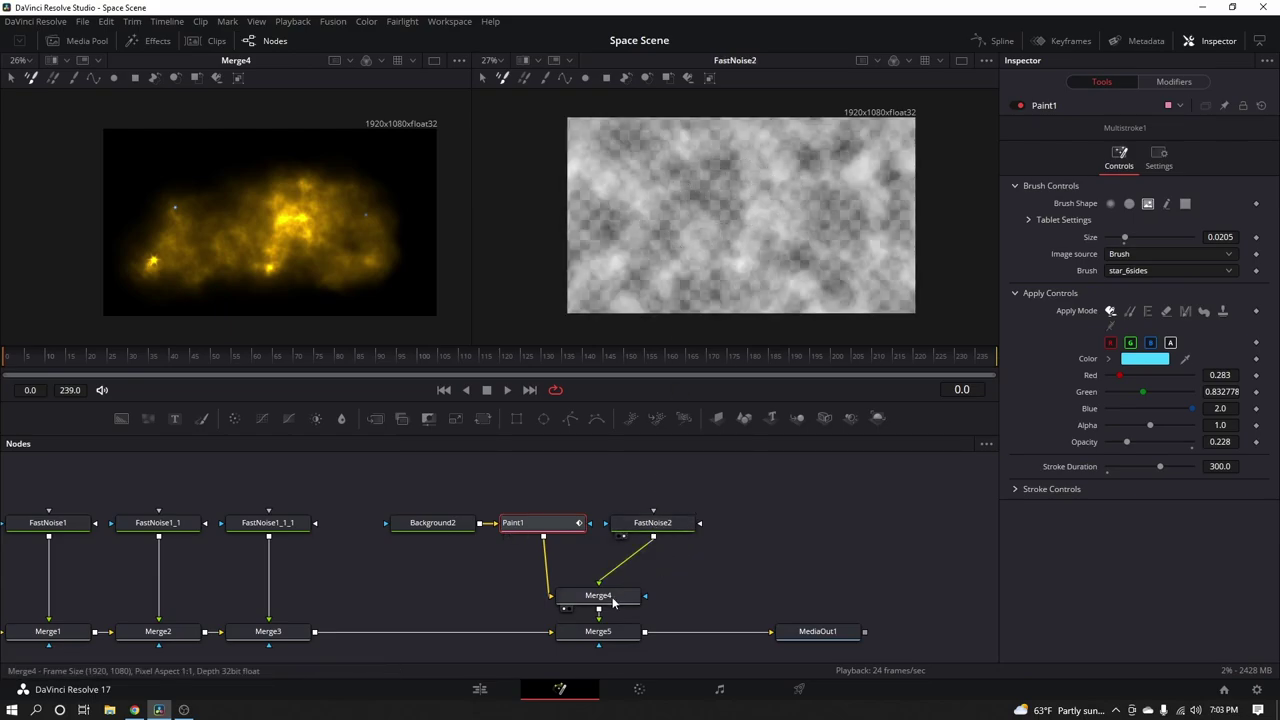
View Merge4 and Merge5 in the second viewer, and make Background2 fully transparent by setting its alpha to 0
{"action": "left_click_drag", "start_coordinate": [598, 595], "coordinate": [645, 289]}
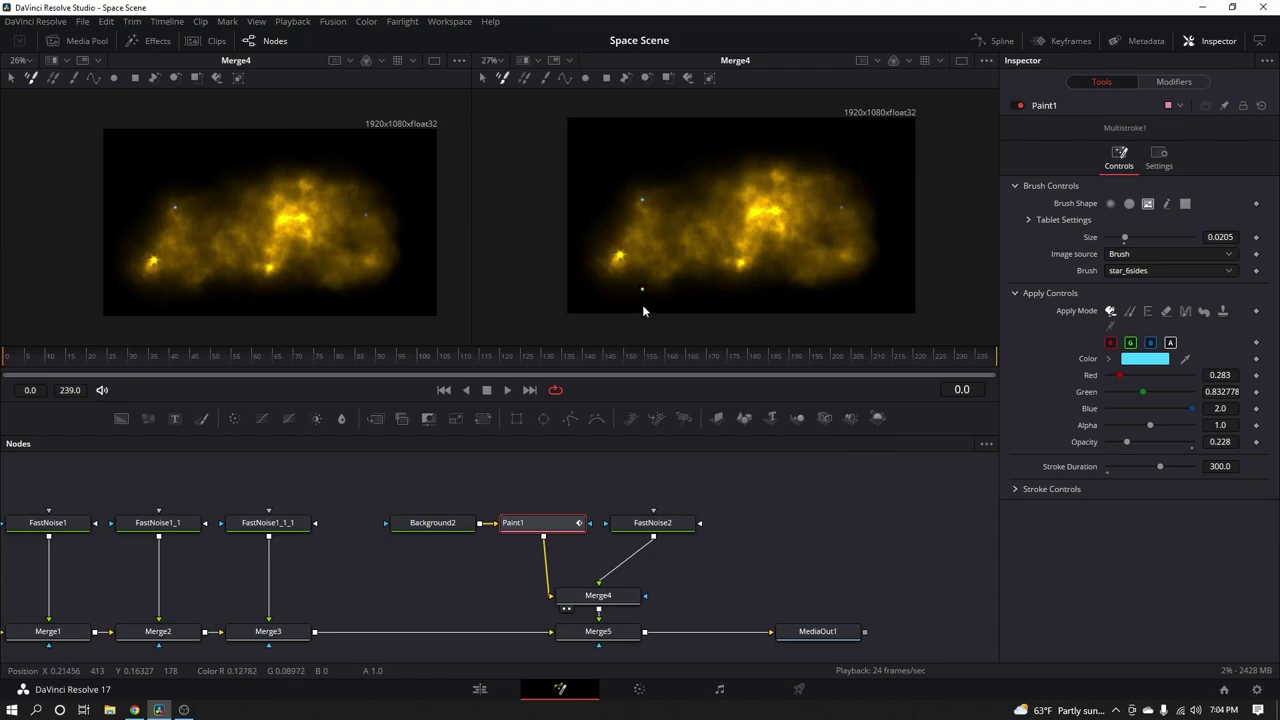
{"action": "left_click_drag", "start_coordinate": [615, 643], "coordinate": [714, 277]}
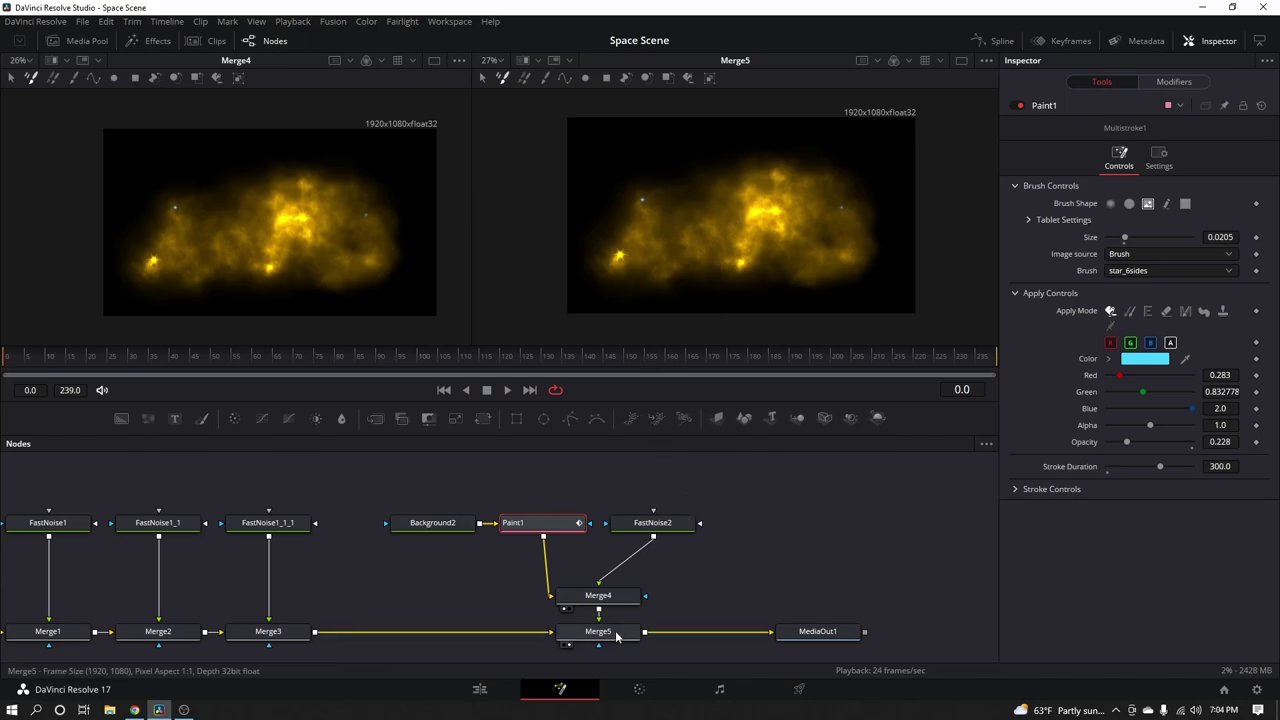
{"action": "left_click", "coordinate": [432, 522]}
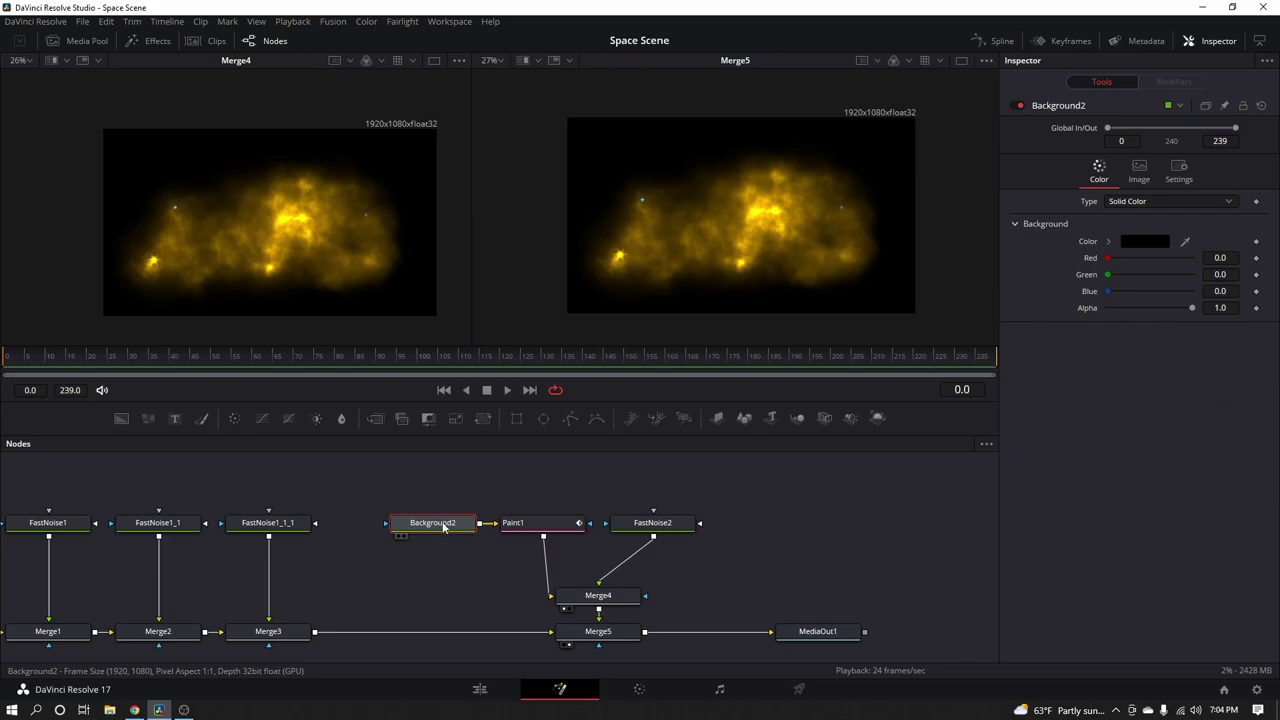
{"action": "left_click_drag", "start_coordinate": [1192, 307], "coordinate": [1107, 307]}
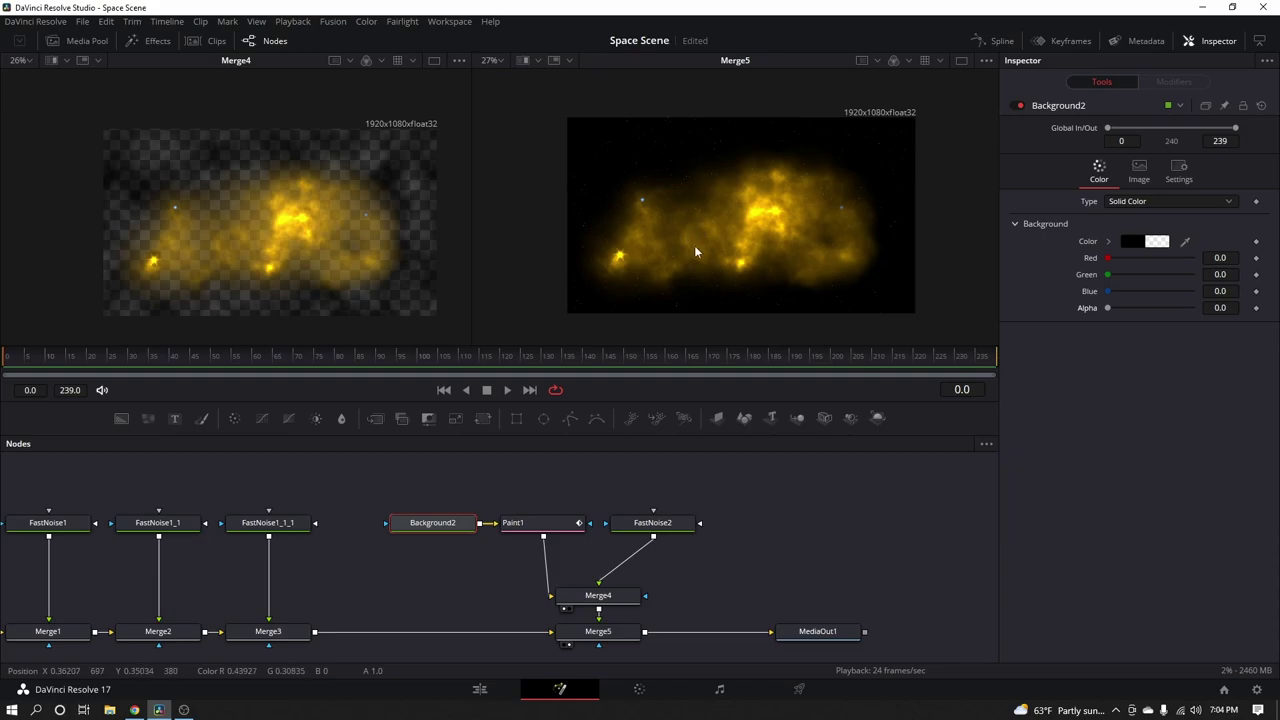
Set the apply mode of Merge5 to Screen
{"action": "left_click", "coordinate": [601, 632]}
{"action": "left_click", "coordinate": [1140, 245]}
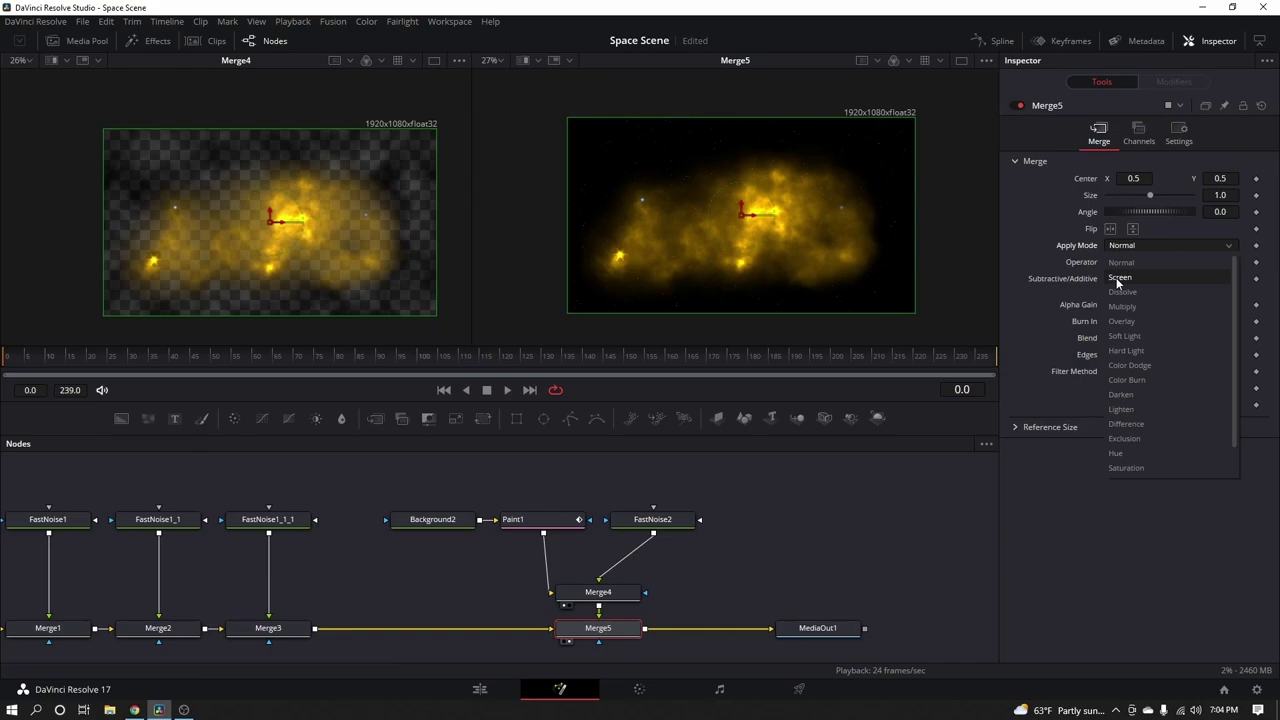
{"action": "left_click", "coordinate": [1140, 274]}
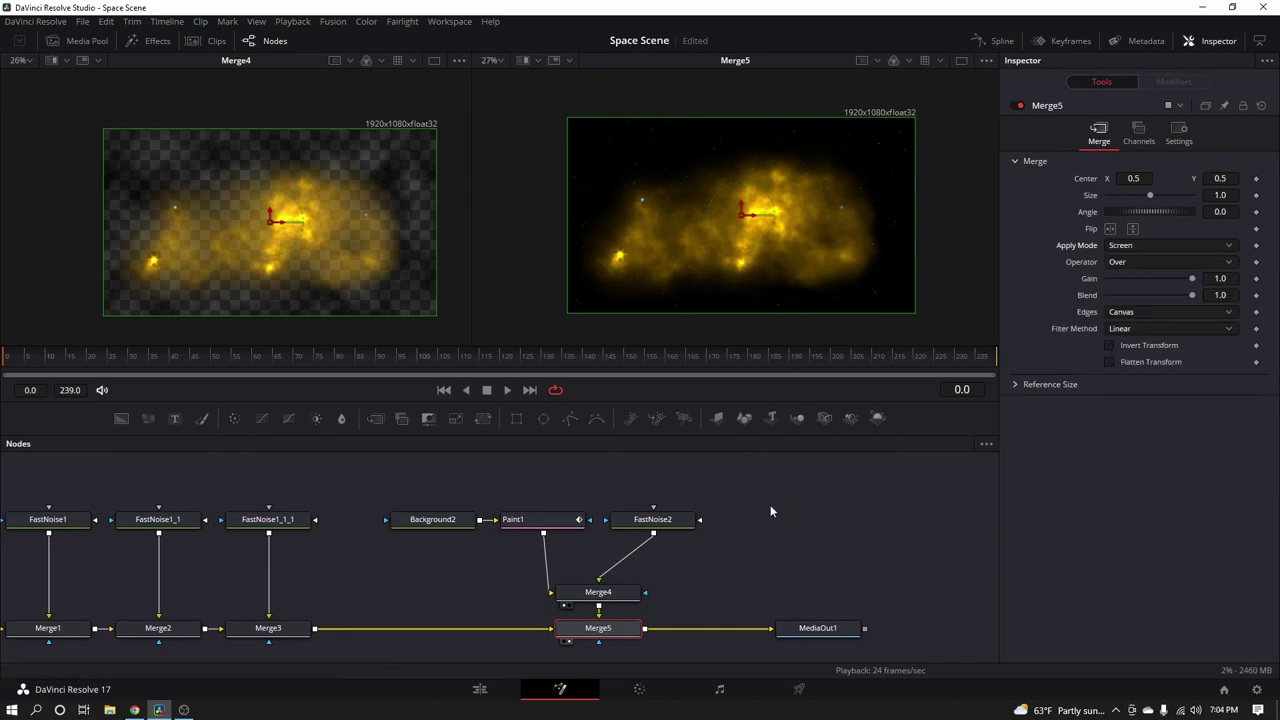
Examine Merge4 and Paint1 one after the other in the second viewer to compare the noise with the painted area
{"action": "left_click_drag", "start_coordinate": [784, 547], "coordinate": [808, 539]}
{"action": "left_click_drag", "start_coordinate": [656, 585], "coordinate": [698, 210]}
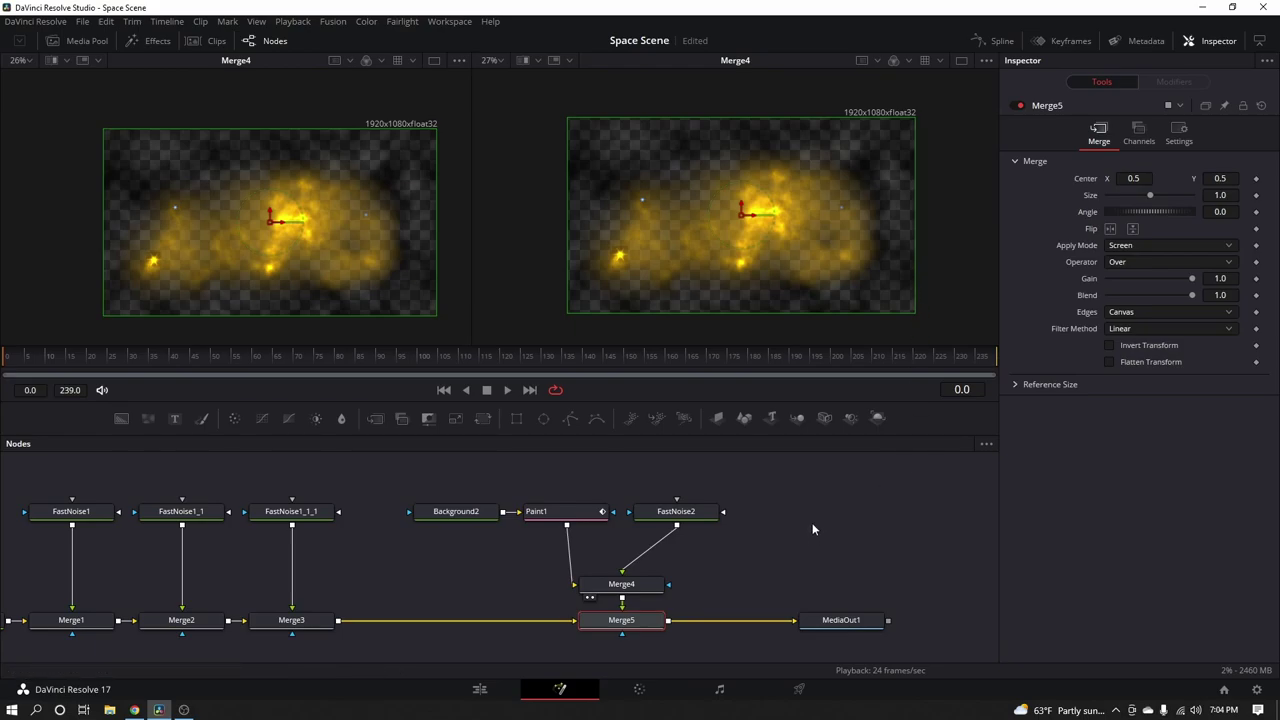
{"action": "left_click_drag", "start_coordinate": [814, 526], "coordinate": [841, 521]}
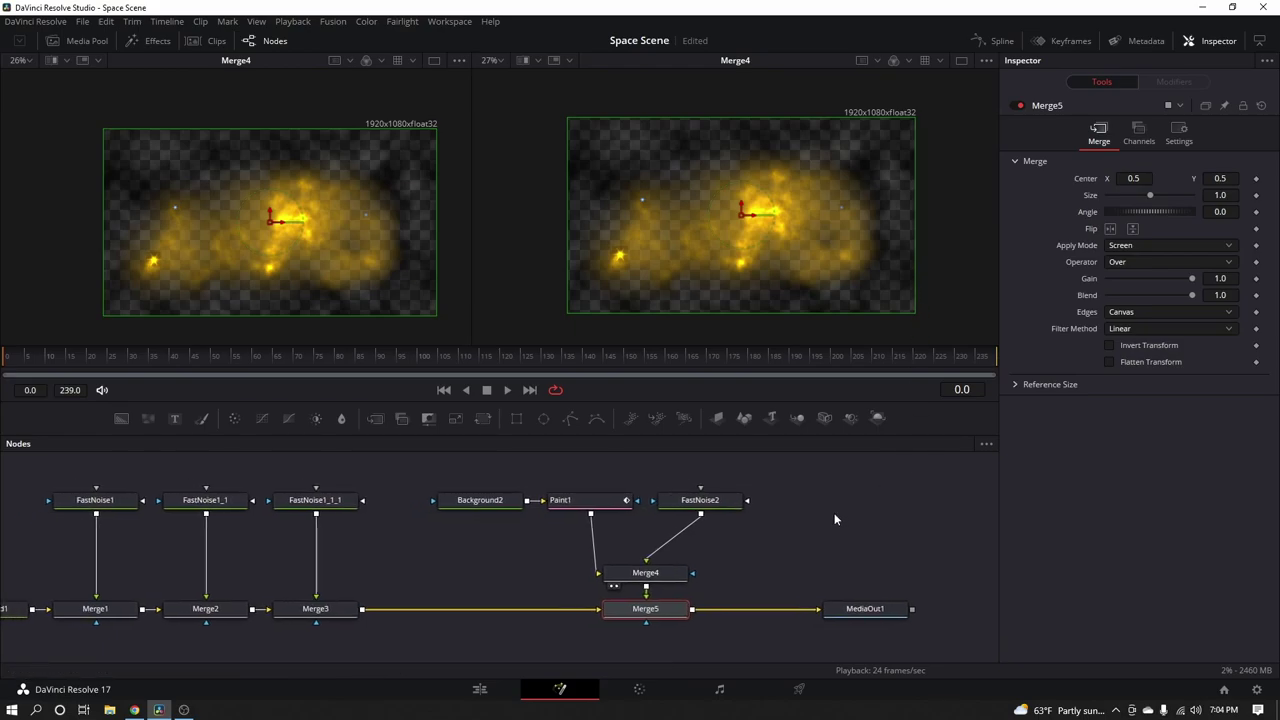
{"action": "left_click", "coordinate": [502, 554]}
{"action": "scroll", "coordinate": [802, 556], "scroll_direction": "up", "scroll_amount": 2}
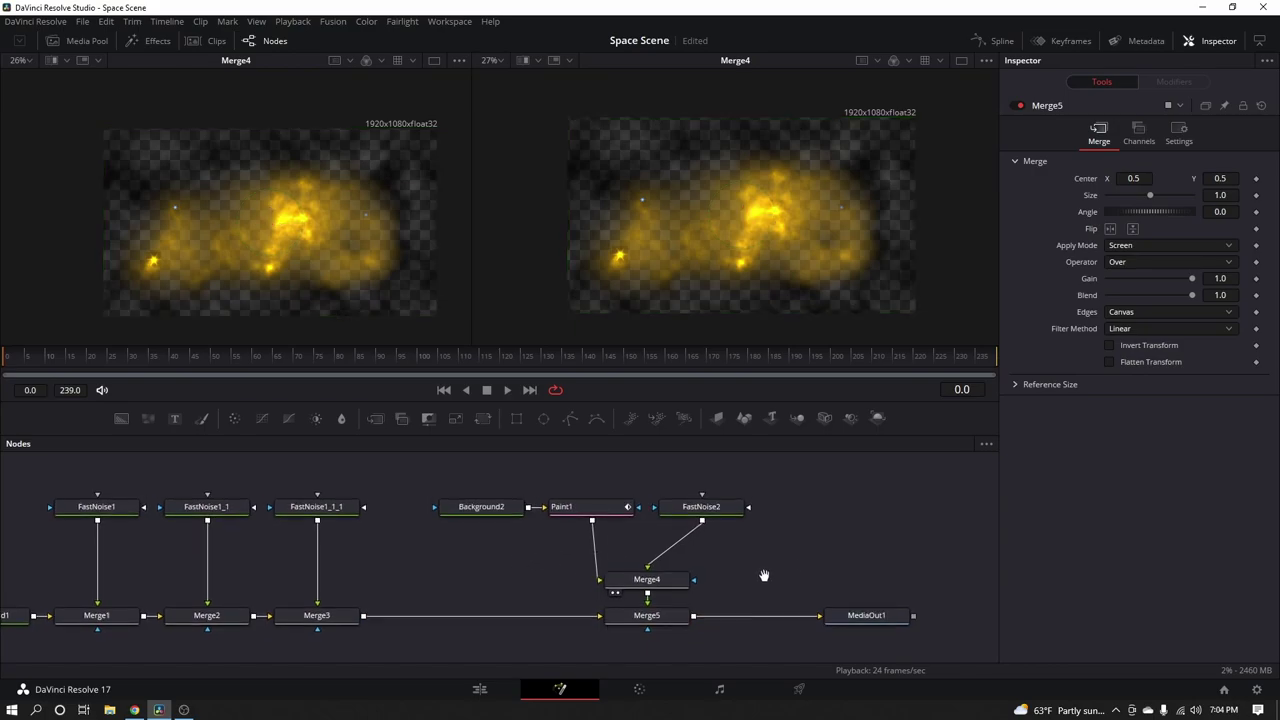
{"action": "left_click", "coordinate": [585, 524]}
{"action": "key", "text": "2"}
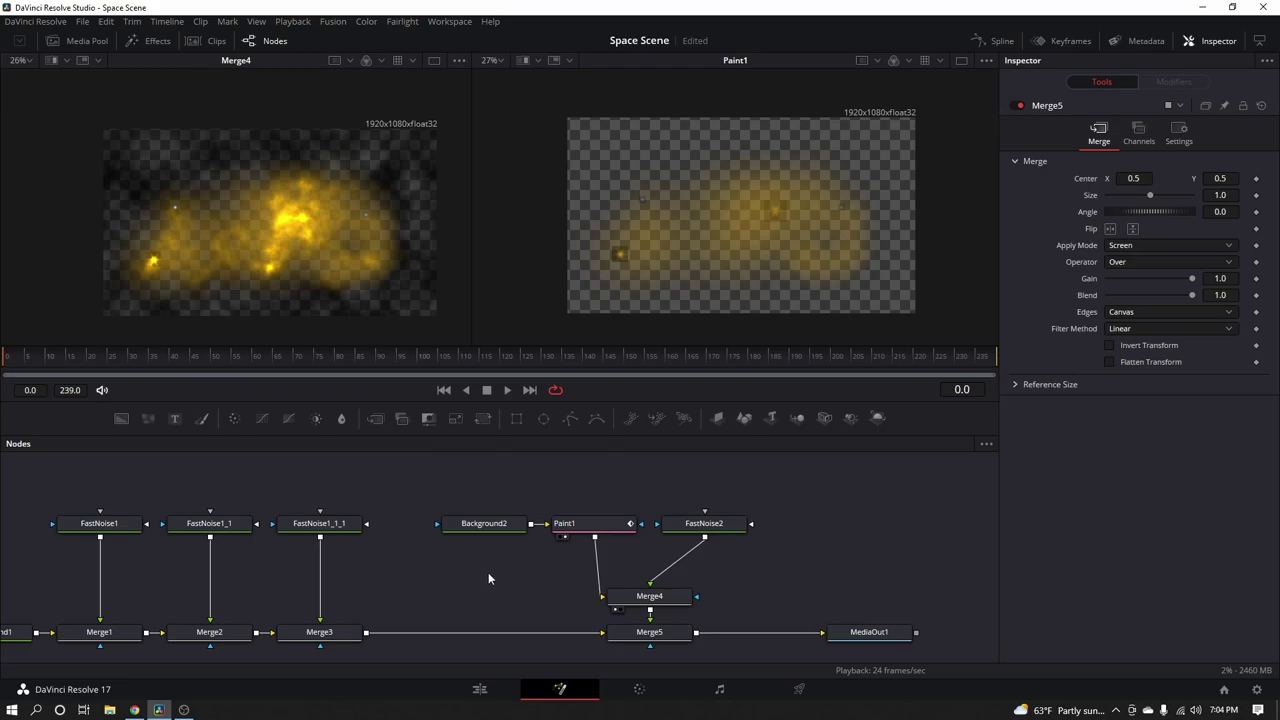
Add a Bitmap mask node below Background2, feed it from Paint1's output and show it in the second viewer
{"action": "key", "text": "shift+space"}
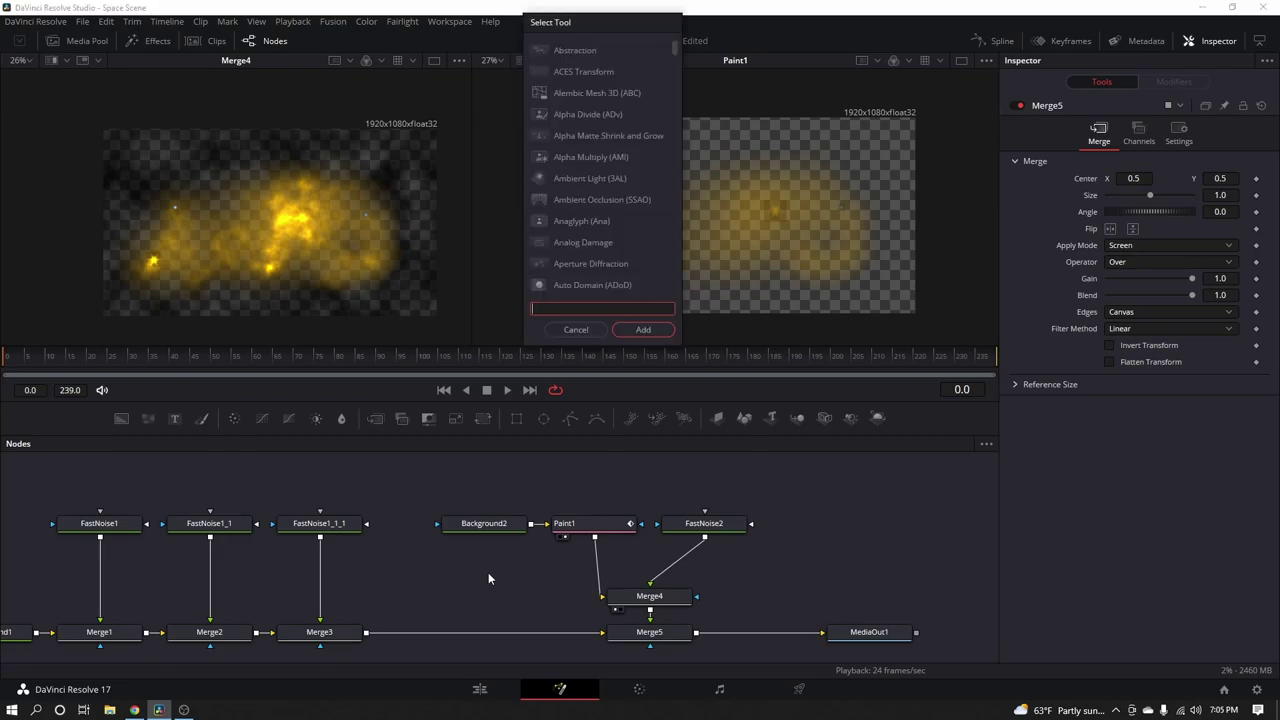
{"action": "type", "text": "bitmap"}
{"action": "key", "text": "Return"}
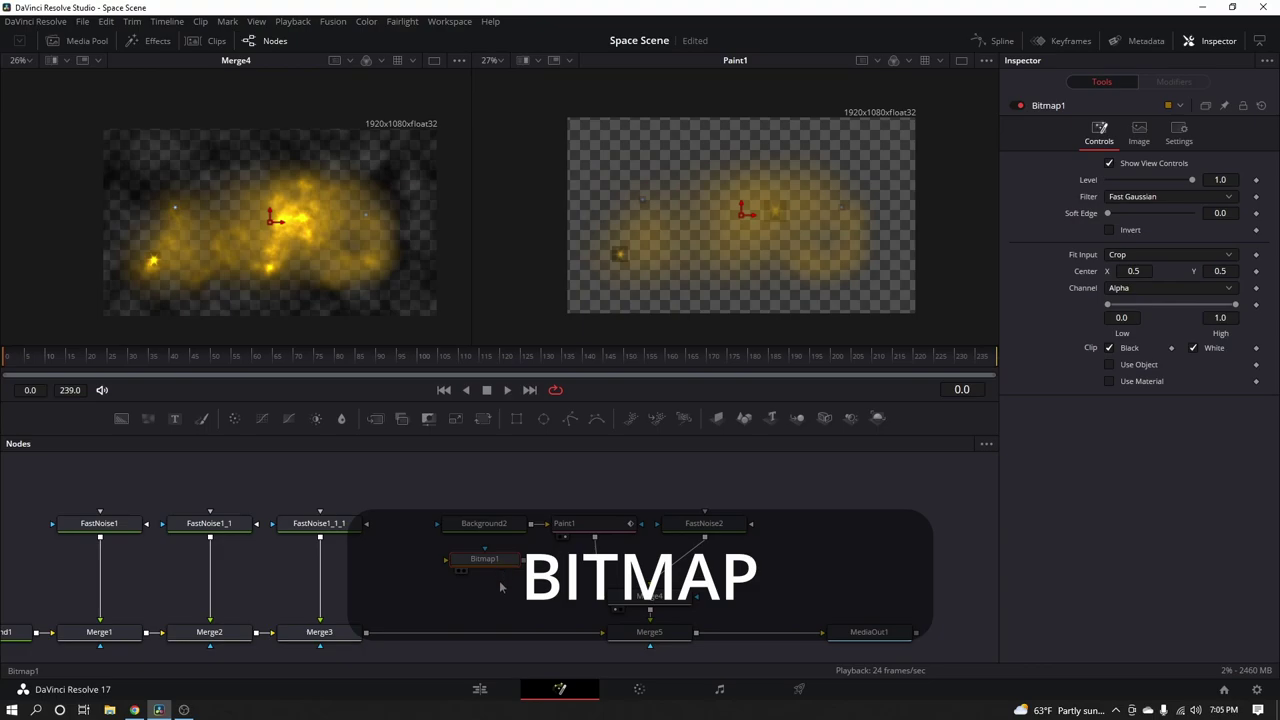
{"action": "left_click", "coordinate": [500, 588]}
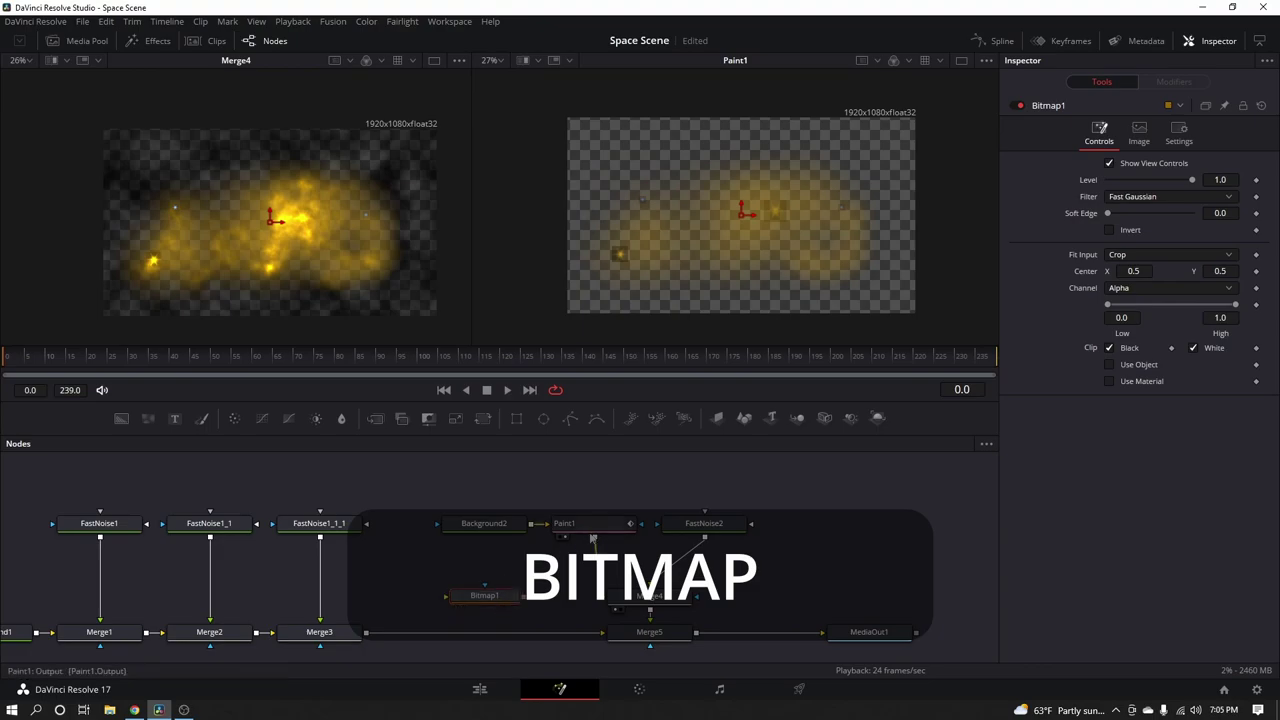
{"action": "mouse_move", "coordinate": [594, 538]}
{"action": "left_mouse_down"}
{"action": "mouse_move", "coordinate": [480, 602]}
{"action": "mouse_move", "coordinate": [524, 600]}
{"action": "left_mouse_up"}
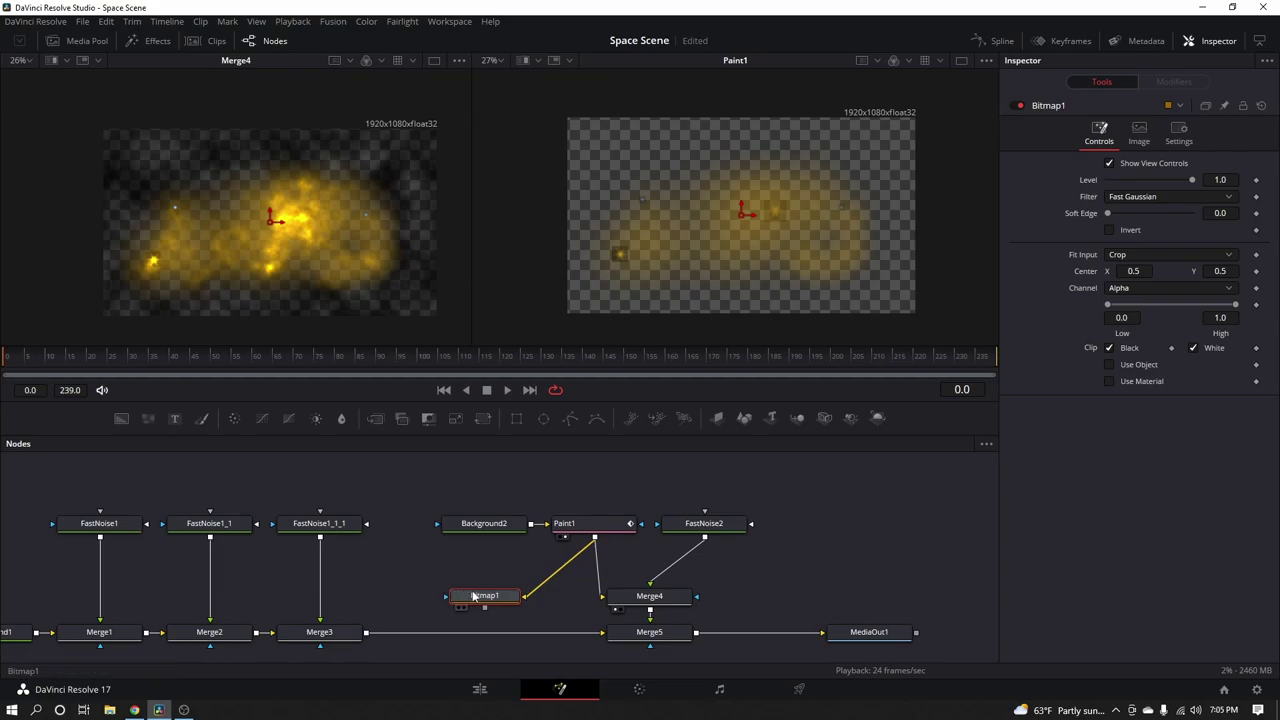
{"action": "key", "text": "2"}
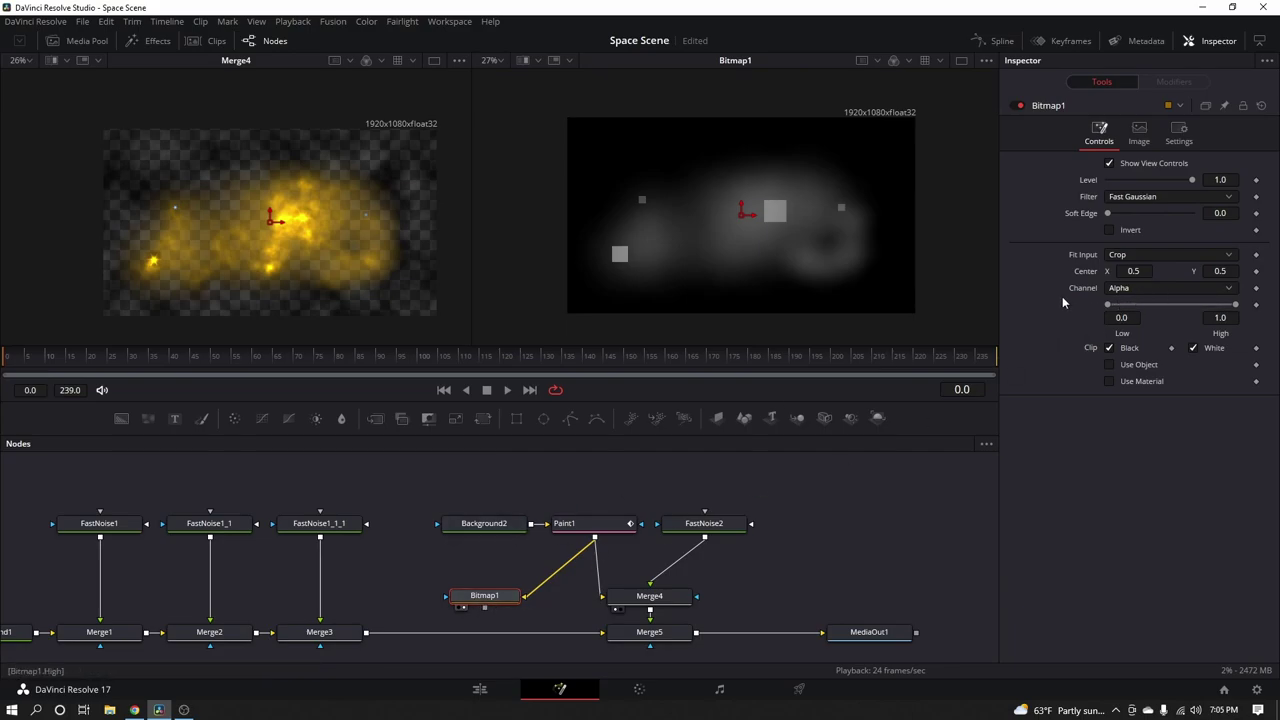
Set Bitmap1's channel to Luminance and save the project
{"action": "left_click", "coordinate": [1121, 289]}
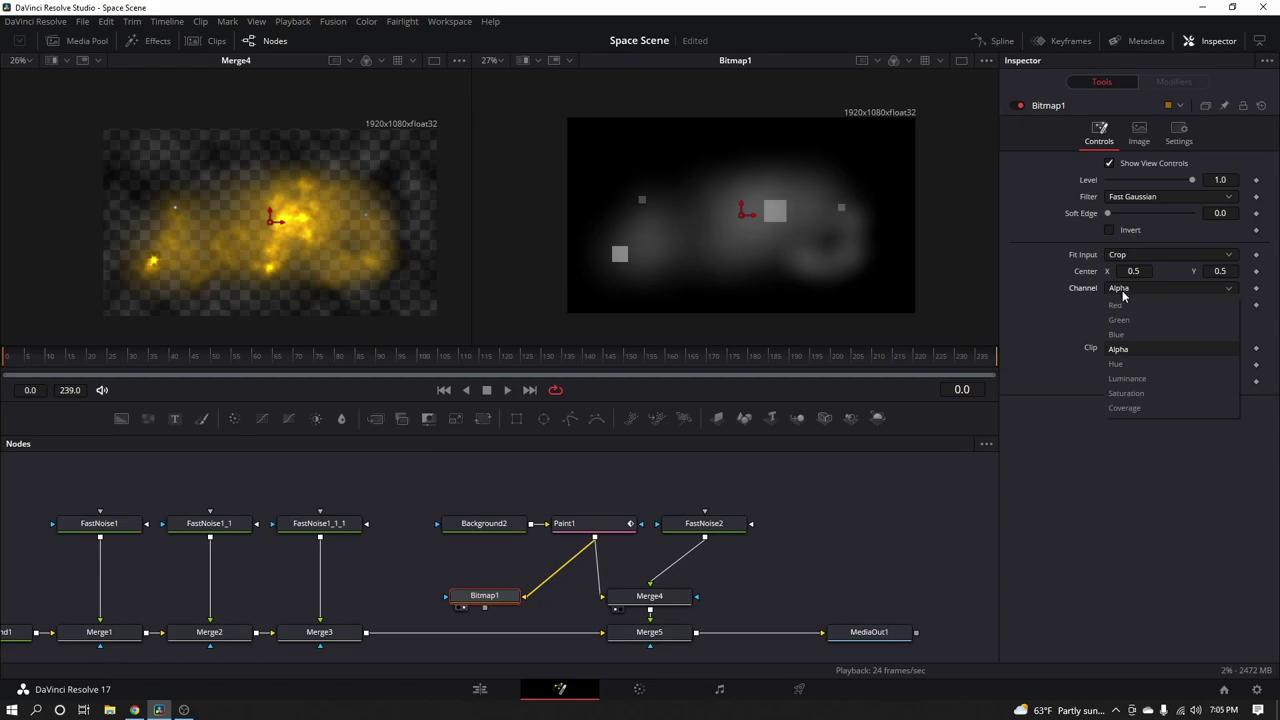
{"action": "left_click", "coordinate": [1126, 379]}
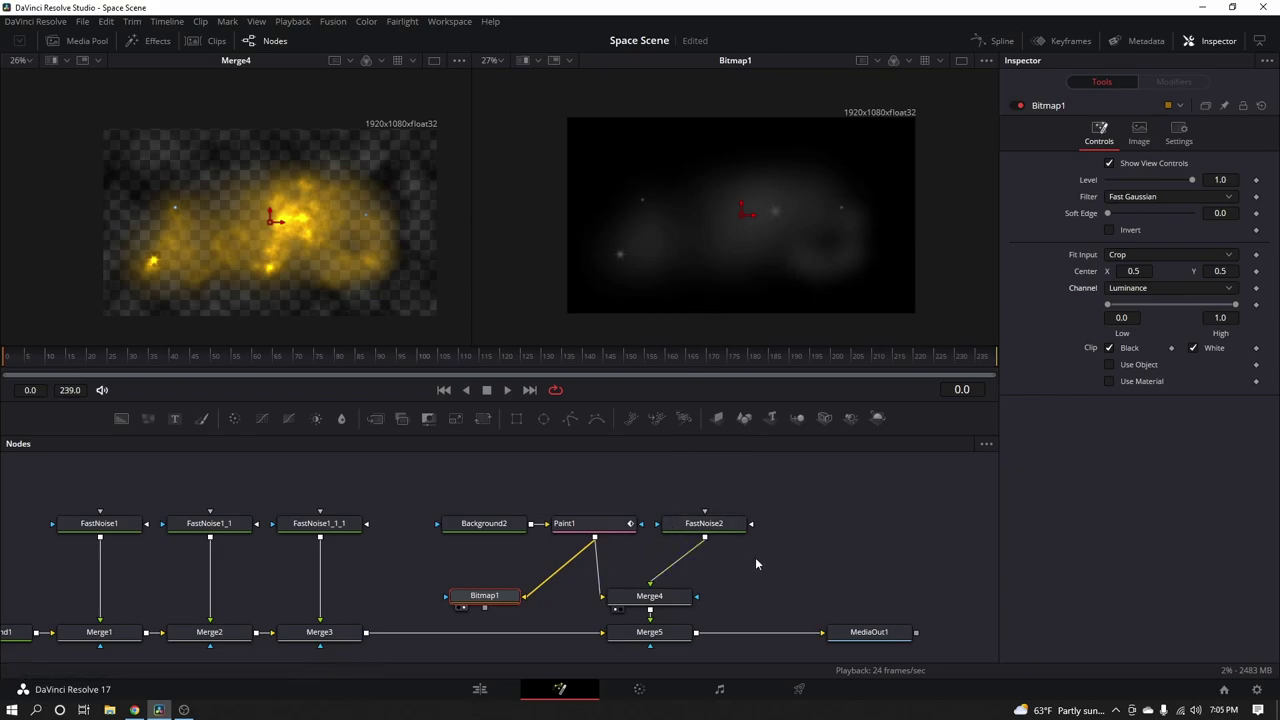
{"action": "key", "text": "ctrl+s"}
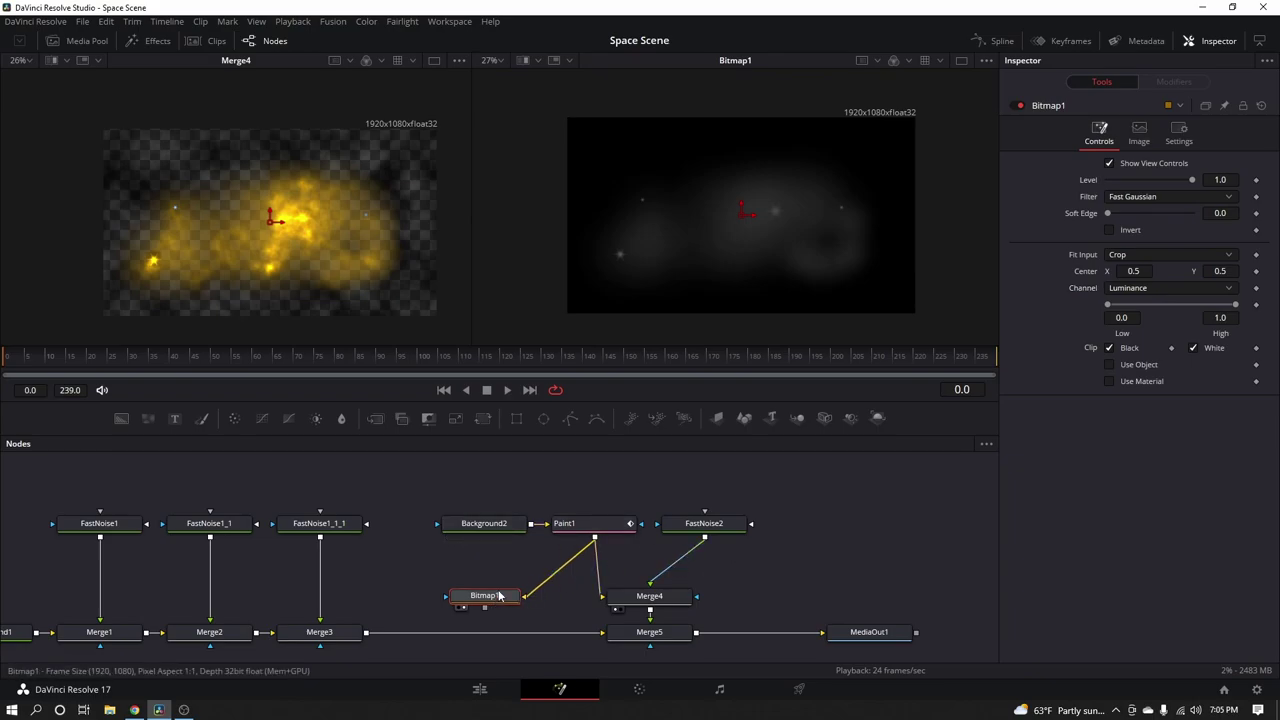
Connect Bitmap1 as the mask of FastNoise2, view the results through Merge5, and place Bitmap1 directly above FastNoise2
{"action": "mouse_move", "coordinate": [498, 596]}
{"action": "left_mouse_down"}
{"action": "mouse_move", "coordinate": [609, 454]}
{"action": "mouse_move", "coordinate": [670, 547]}
{"action": "left_mouse_up"}
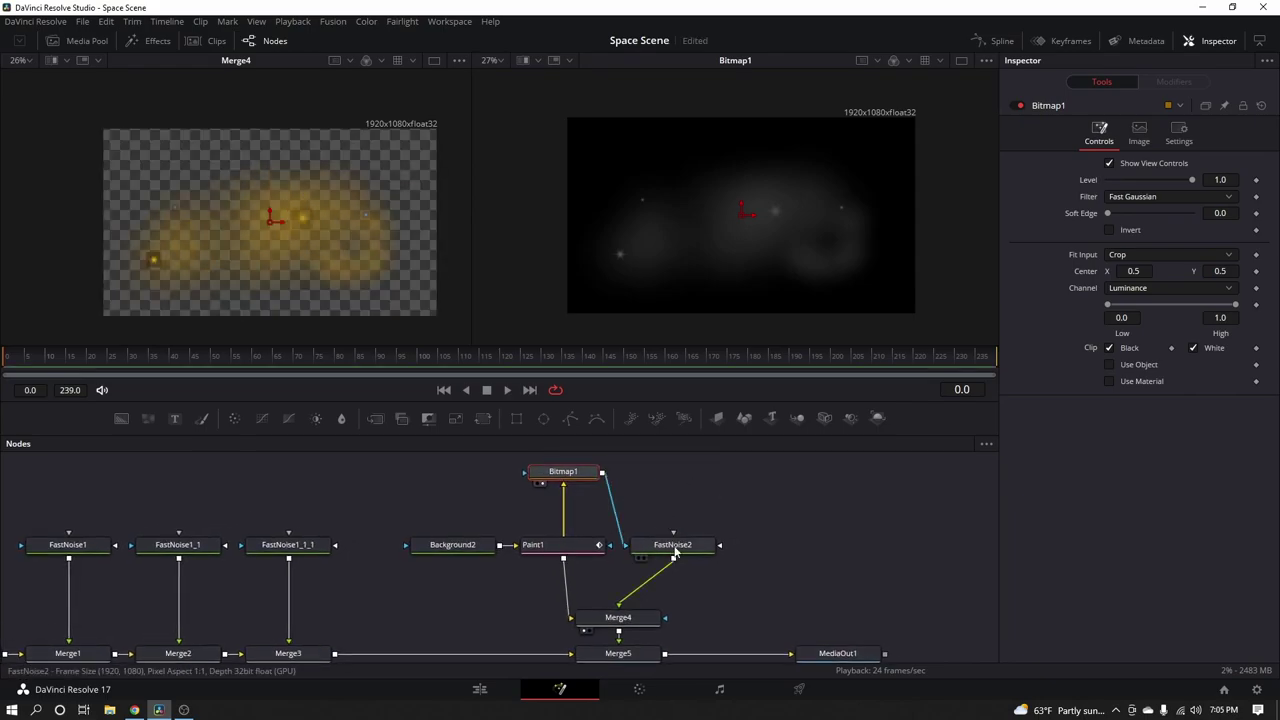
{"action": "left_click_drag", "start_coordinate": [676, 550], "coordinate": [734, 229]}
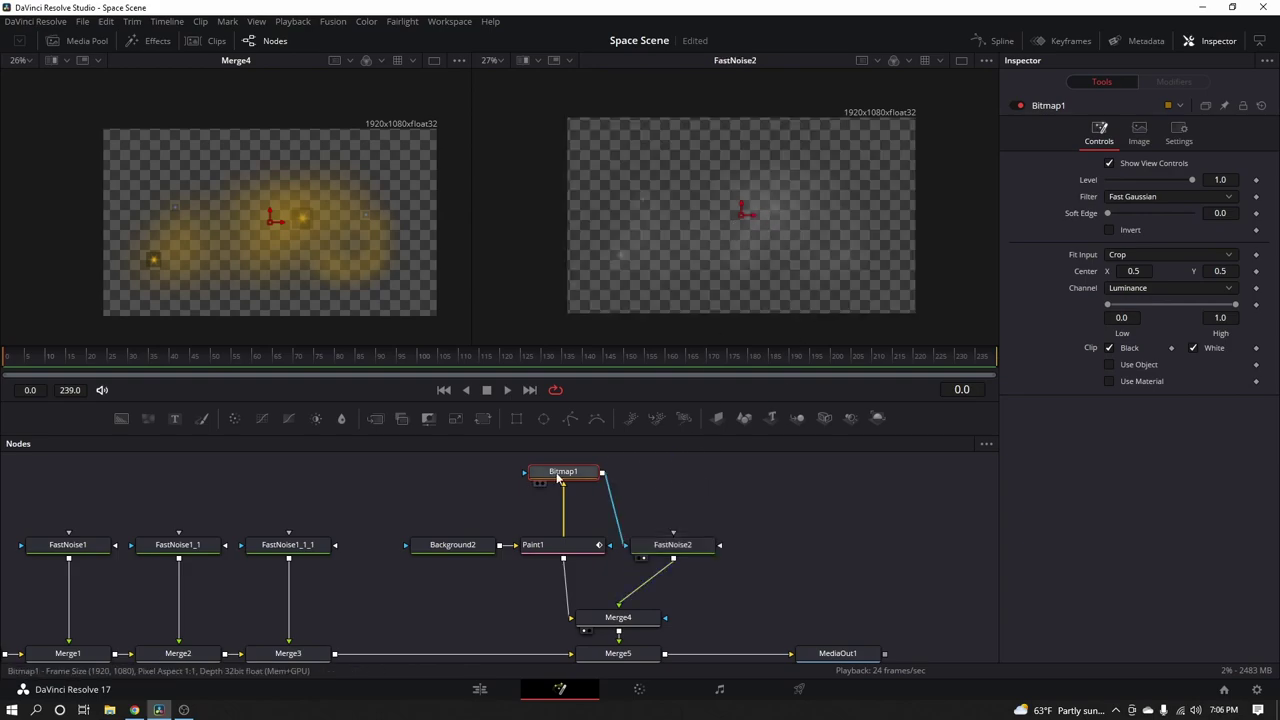
{"action": "left_click", "coordinate": [589, 630]}
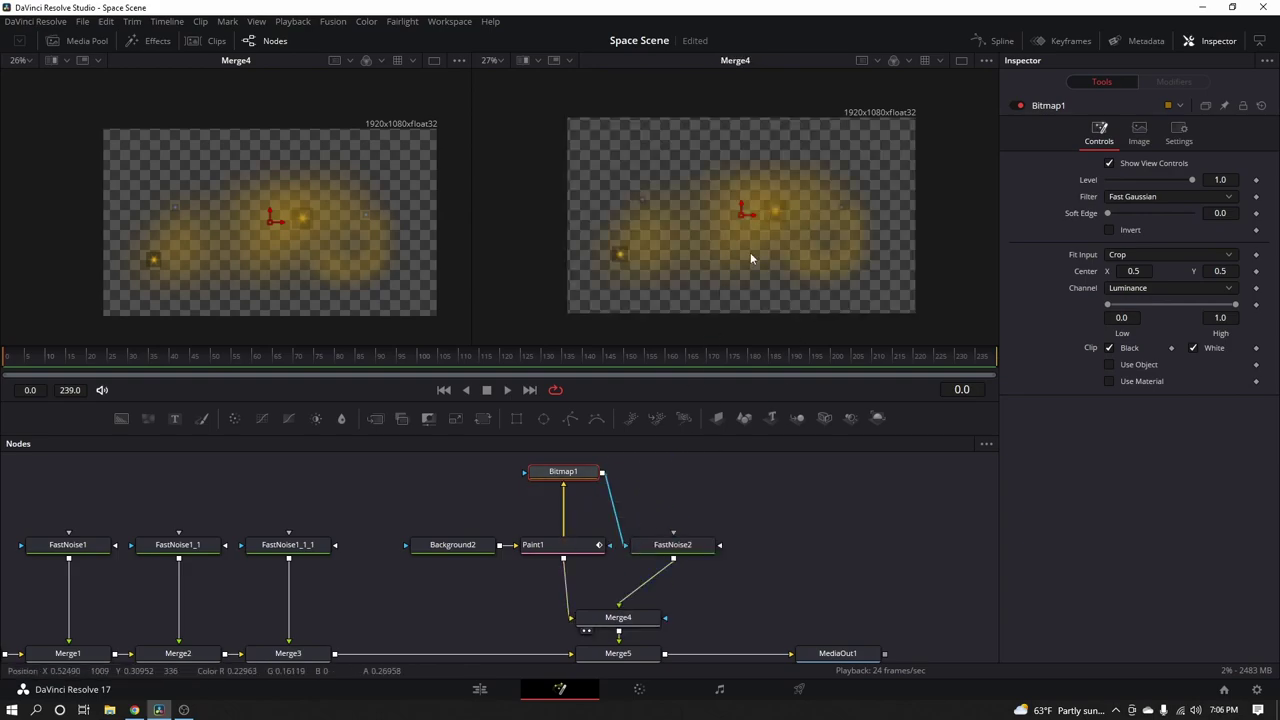
{"action": "left_click_drag", "start_coordinate": [630, 653], "coordinate": [728, 246]}
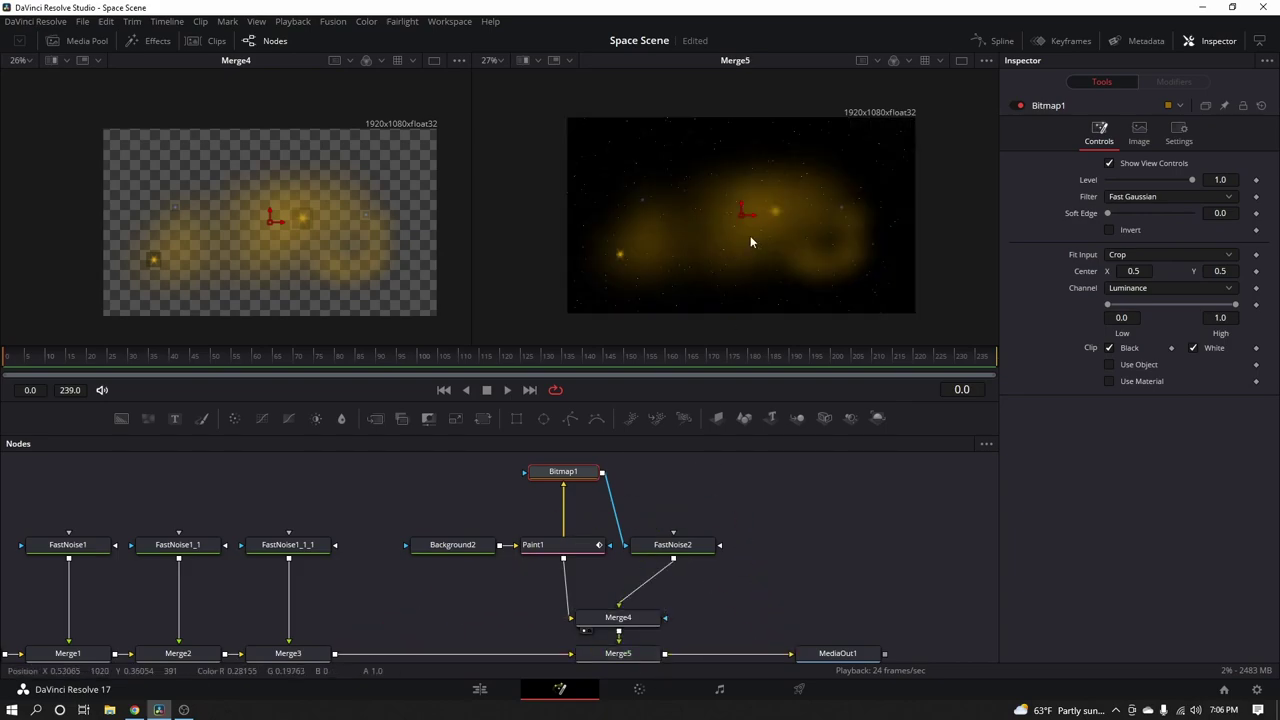
{"action": "left_click_drag", "start_coordinate": [563, 471], "coordinate": [673, 471]}
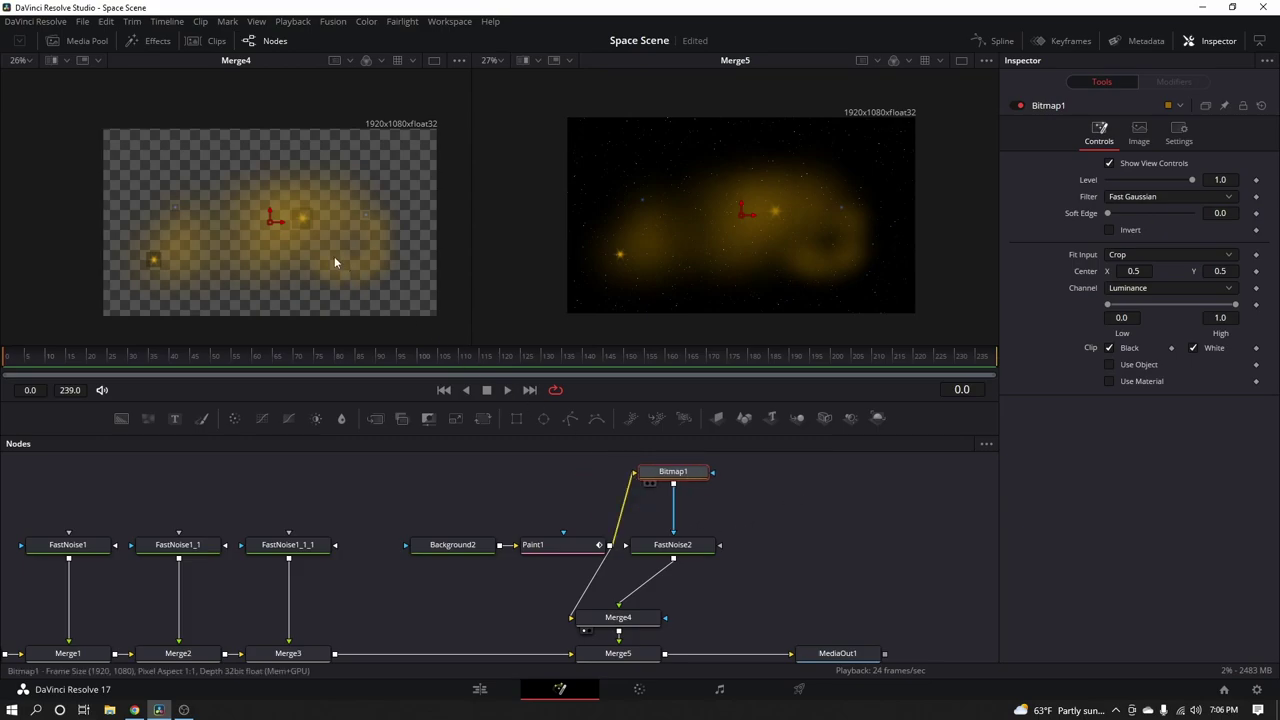
Show Bitmap1 in the first viewer and lower its High threshold to 0.194
{"action": "key", "text": "1"}
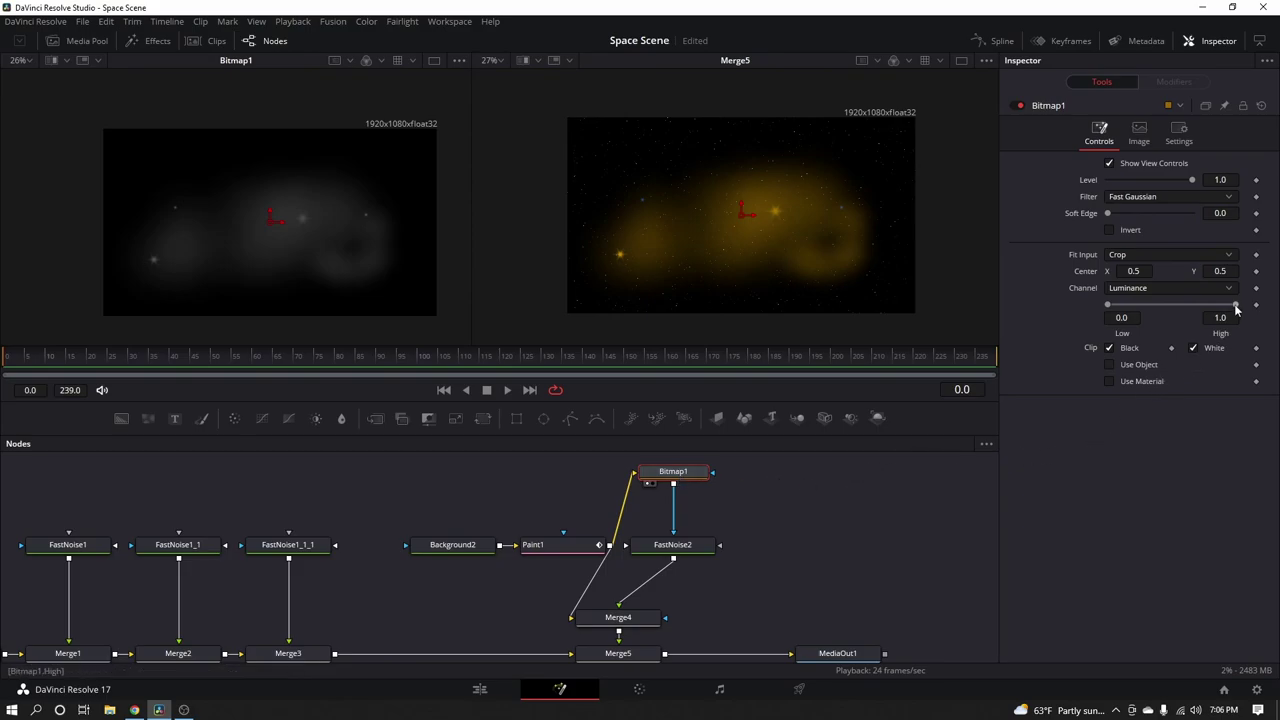
{"action": "left_click_drag", "start_coordinate": [1236, 309], "coordinate": [1138, 316]}
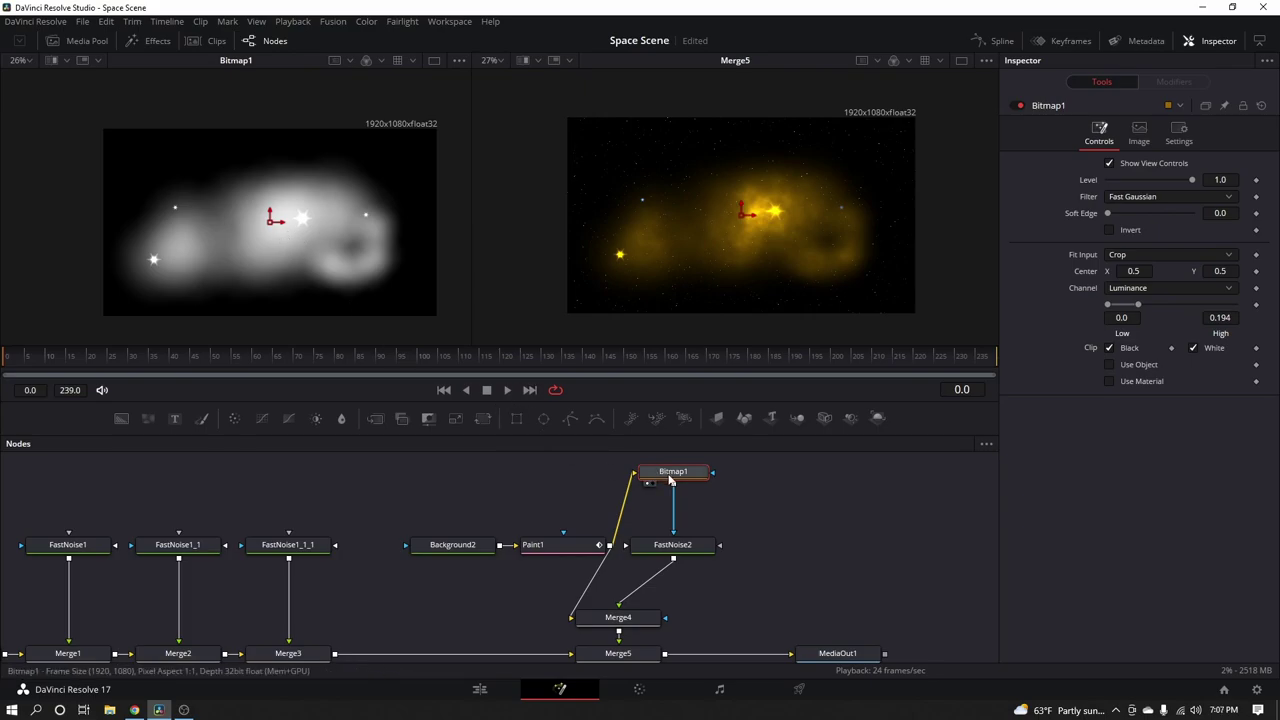
{"action": "left_click_drag", "start_coordinate": [673, 550], "coordinate": [708, 277]}
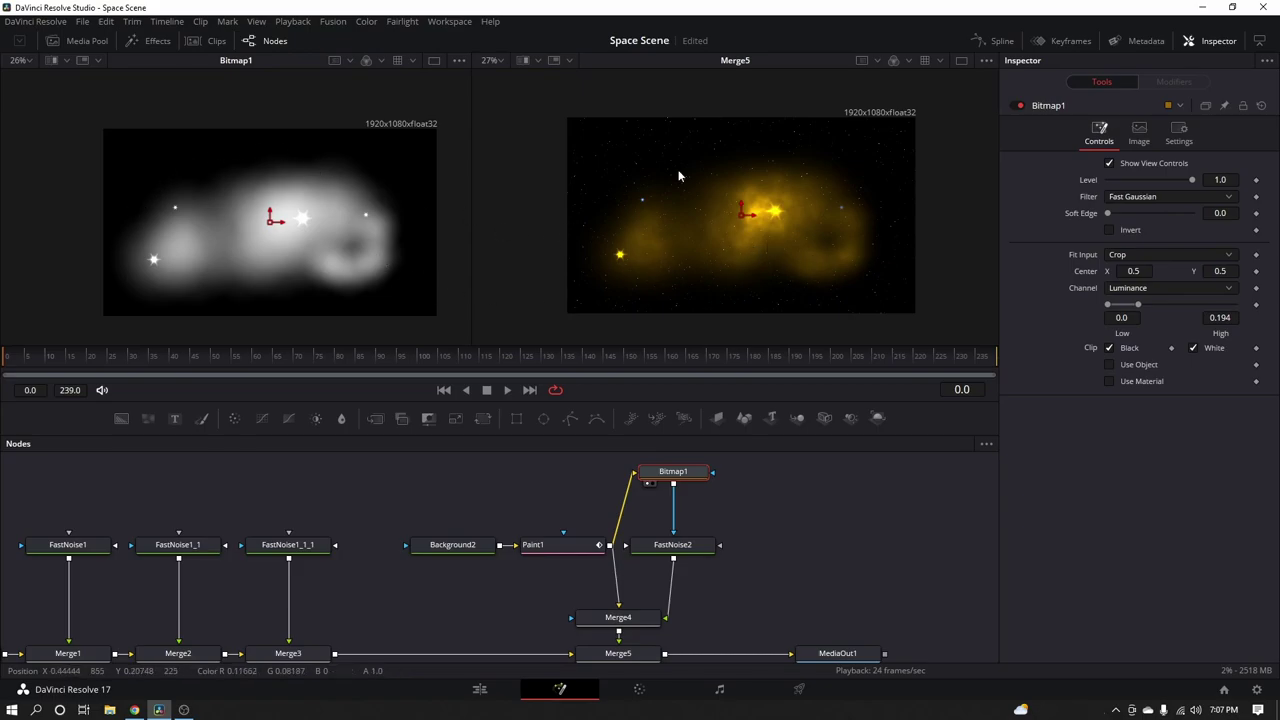
Set Bitmap1's High threshold to 0.061, checking Merge4 and Merge5 in the second viewer
{"action": "left_click_drag", "start_coordinate": [1138, 304], "coordinate": [1115, 307]}
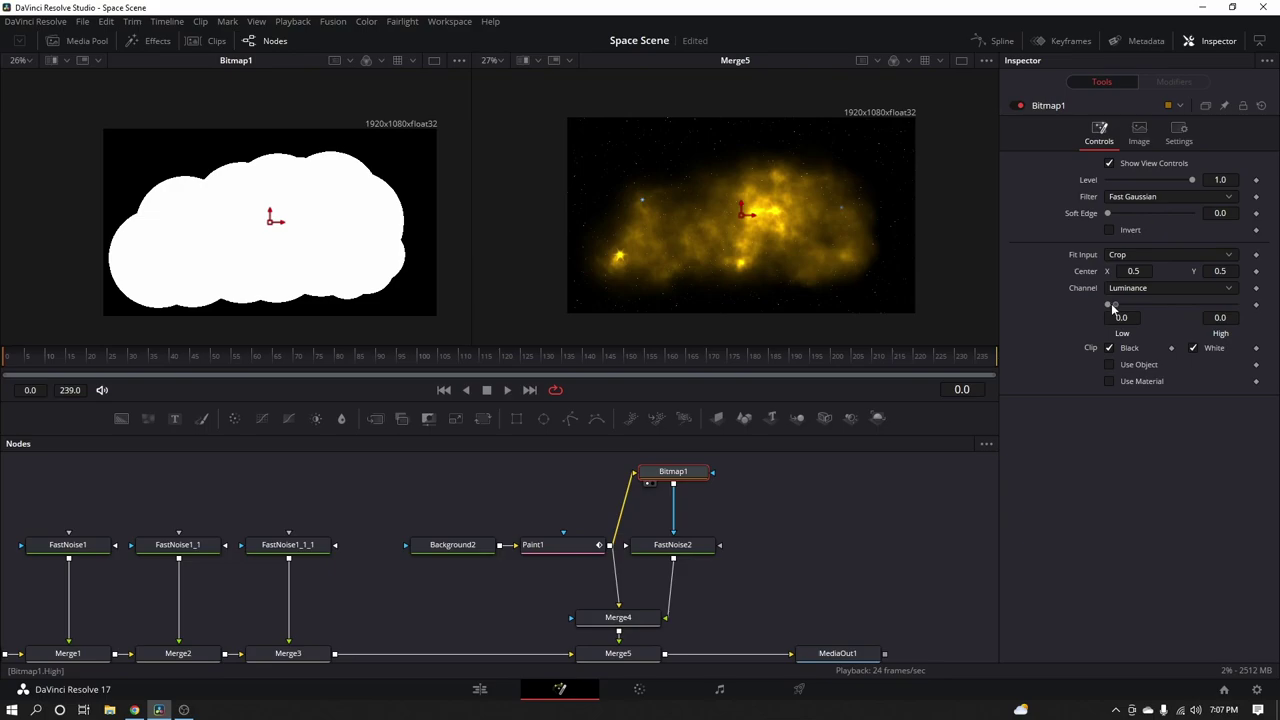
{"action": "left_click_drag", "start_coordinate": [1113, 308], "coordinate": [1124, 309]}
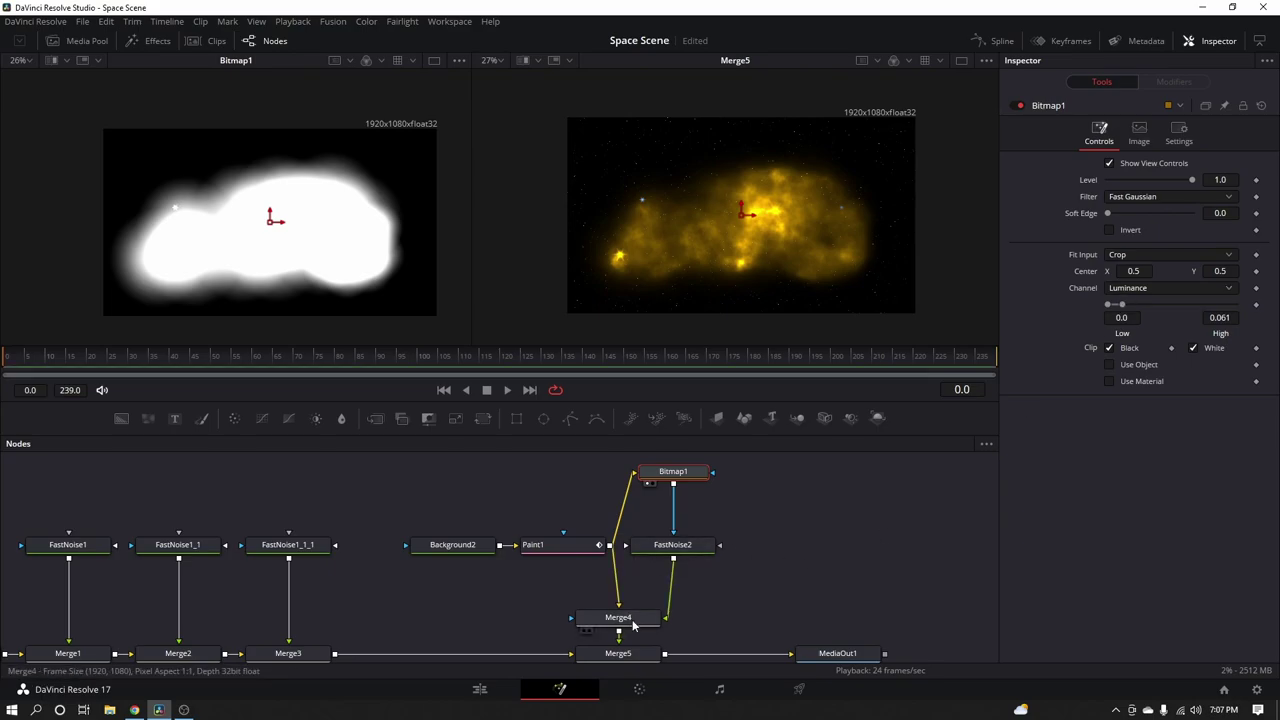
{"action": "key", "text": "2"}
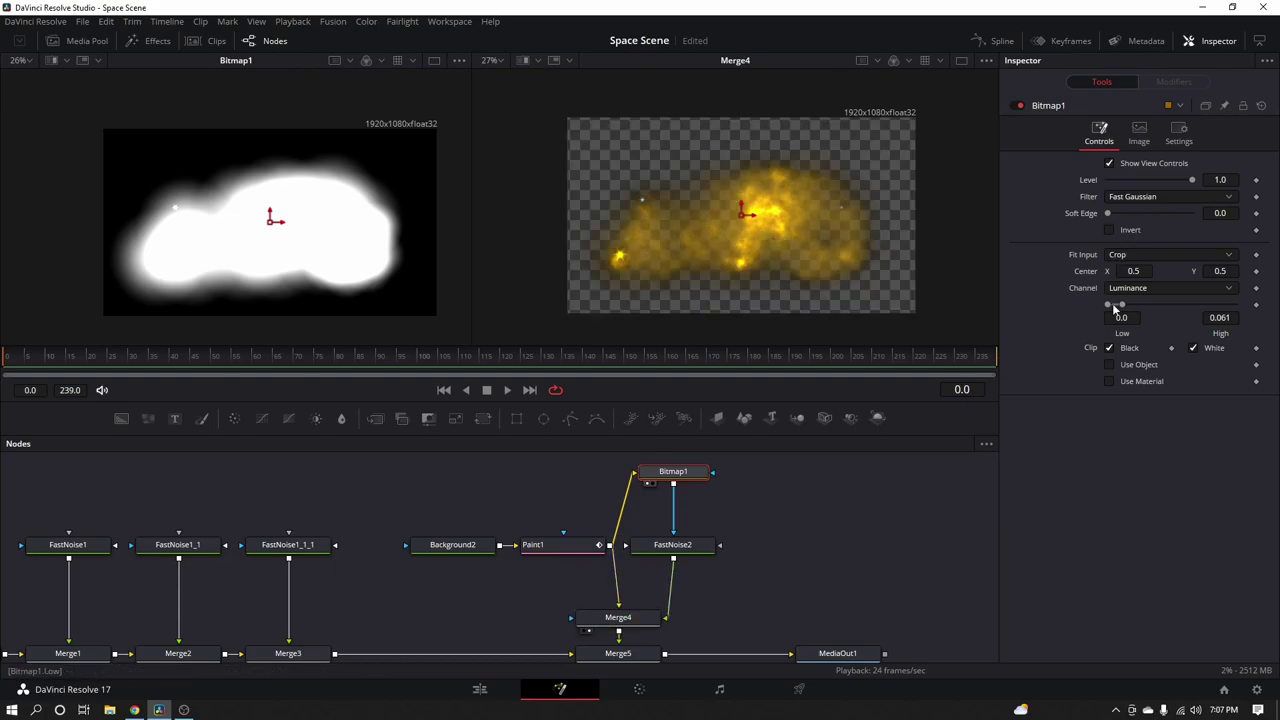
{"action": "left_click_drag", "start_coordinate": [1121, 309], "coordinate": [1122, 309]}
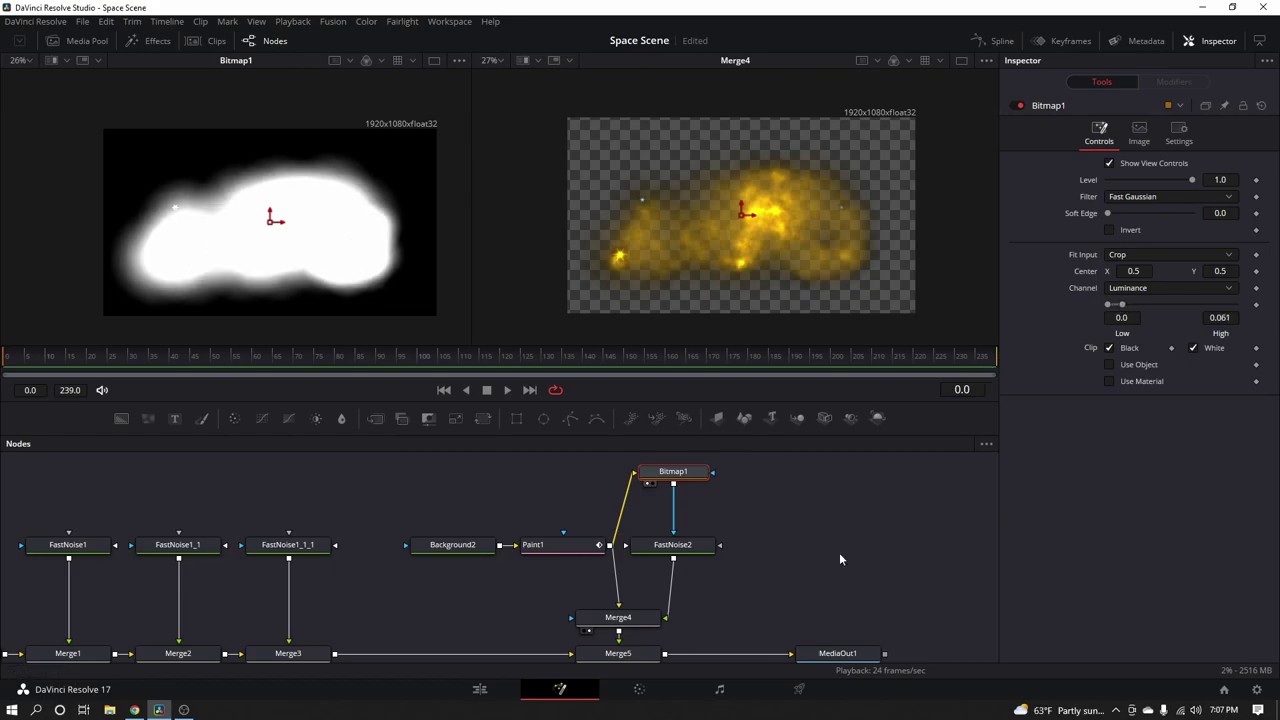
{"action": "scroll", "coordinate": [839, 552], "scroll_direction": "down", "scroll_amount": 1}
{"action": "left_click_drag", "start_coordinate": [618, 638], "coordinate": [714, 278]}
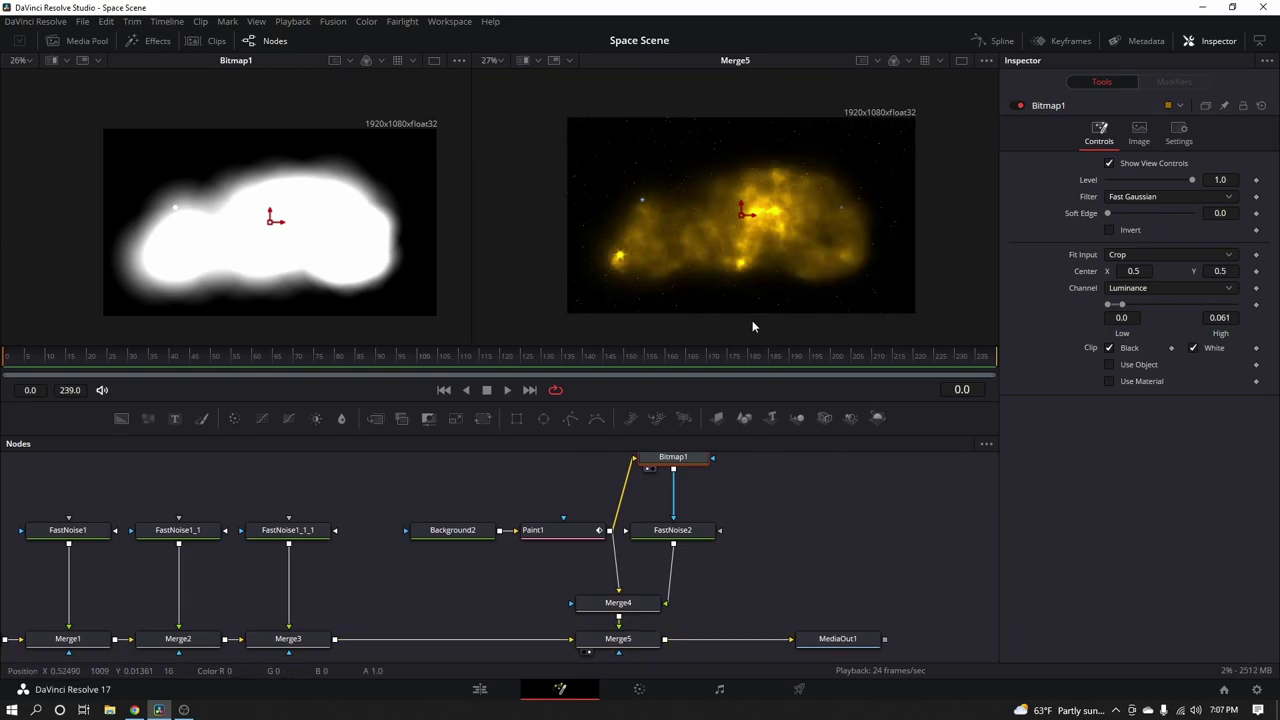
Move the nebula nodes, from Background2 and Bitmap1 to Merge4, upward together to make room above Merge5
{"action": "left_click_drag", "start_coordinate": [829, 507], "coordinate": [835, 539]}
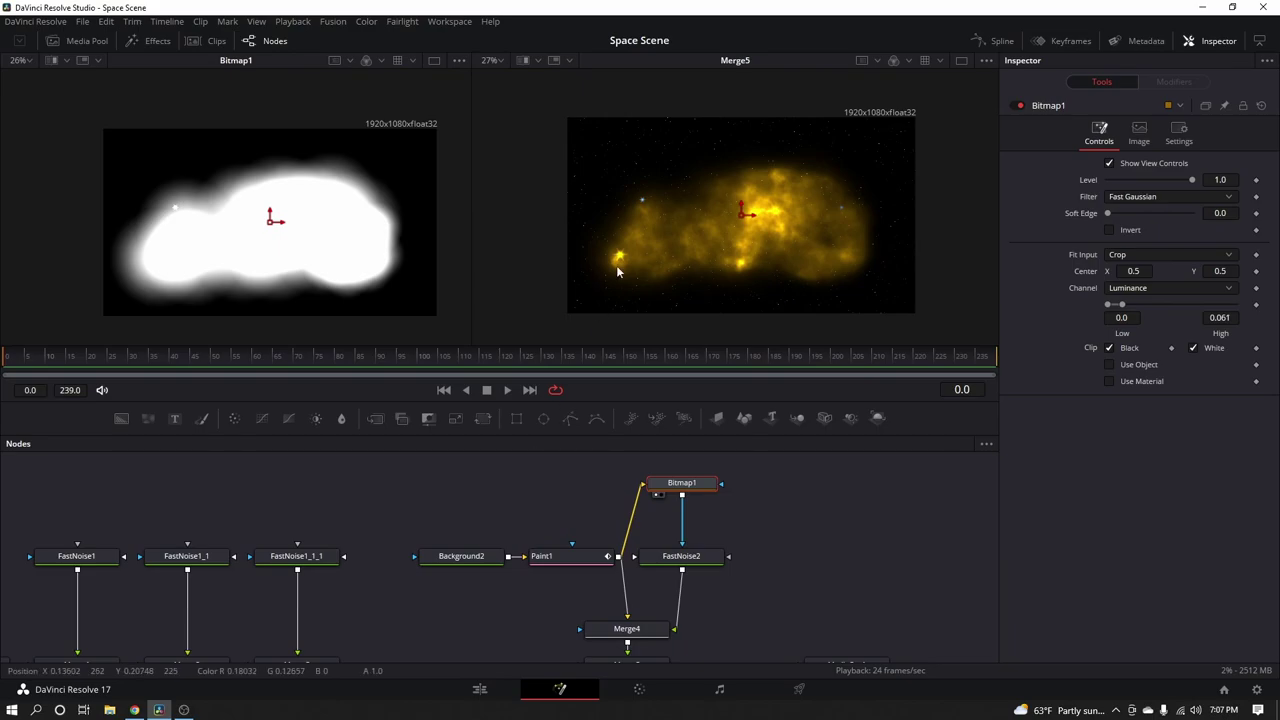
{"action": "left_click_drag", "start_coordinate": [572, 476], "coordinate": [420, 490]}
{"action": "left_click_drag", "start_coordinate": [657, 514], "coordinate": [820, 632]}
{"action": "scroll", "coordinate": [718, 581], "scroll_direction": "down", "scroll_amount": 2}
Add a Hot Spot node between Merge4 and Merge5
{"action": "left_click", "coordinate": [720, 565]}
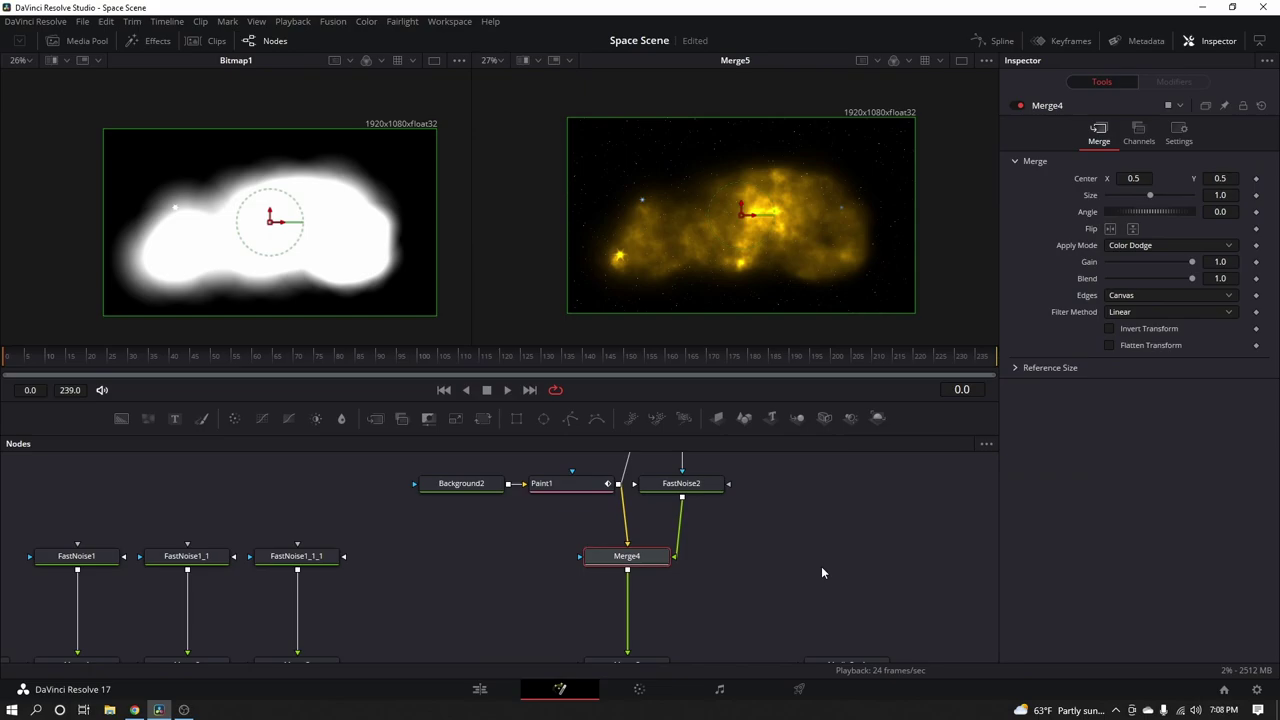
{"action": "key", "text": "shift+space"}
{"action": "type", "text": "bit"}
{"action": "key", "text": "BackSpace"}
{"action": "key", "text": "BackSpace"}
{"action": "key", "text": "BackSpace"}
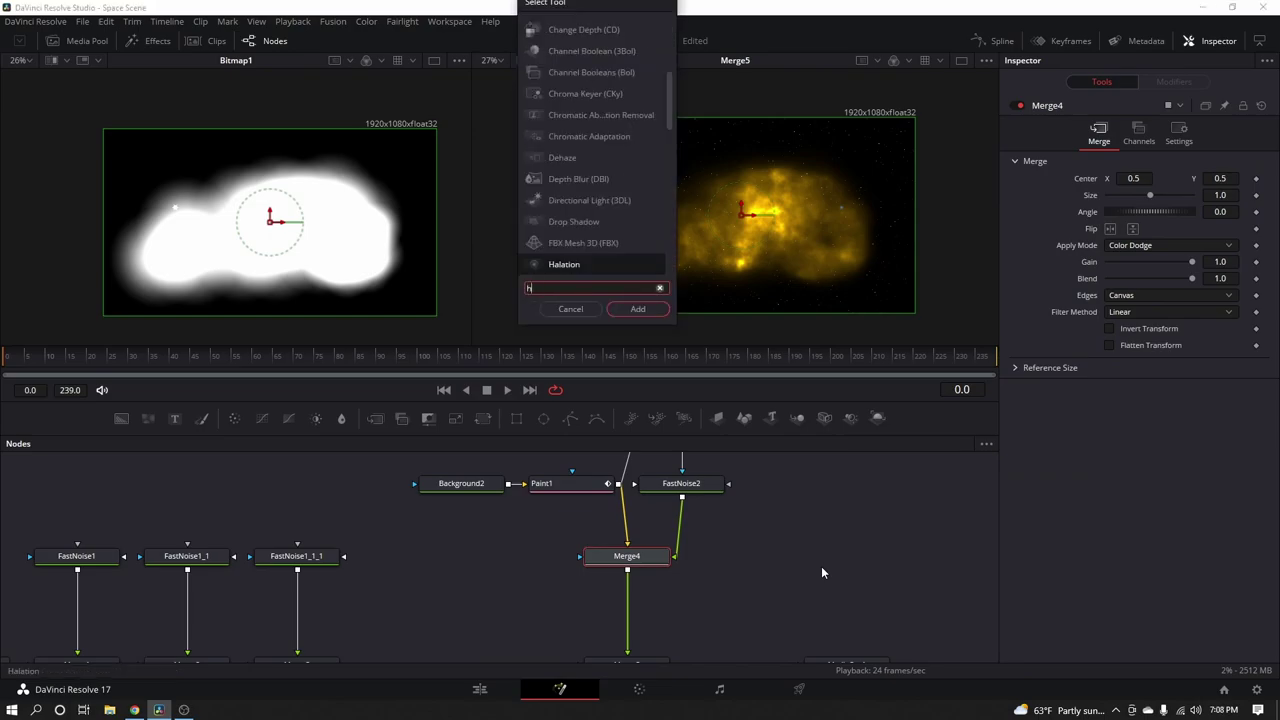
{"action": "type", "text": "hot"}
{"action": "key", "text": "Return"}
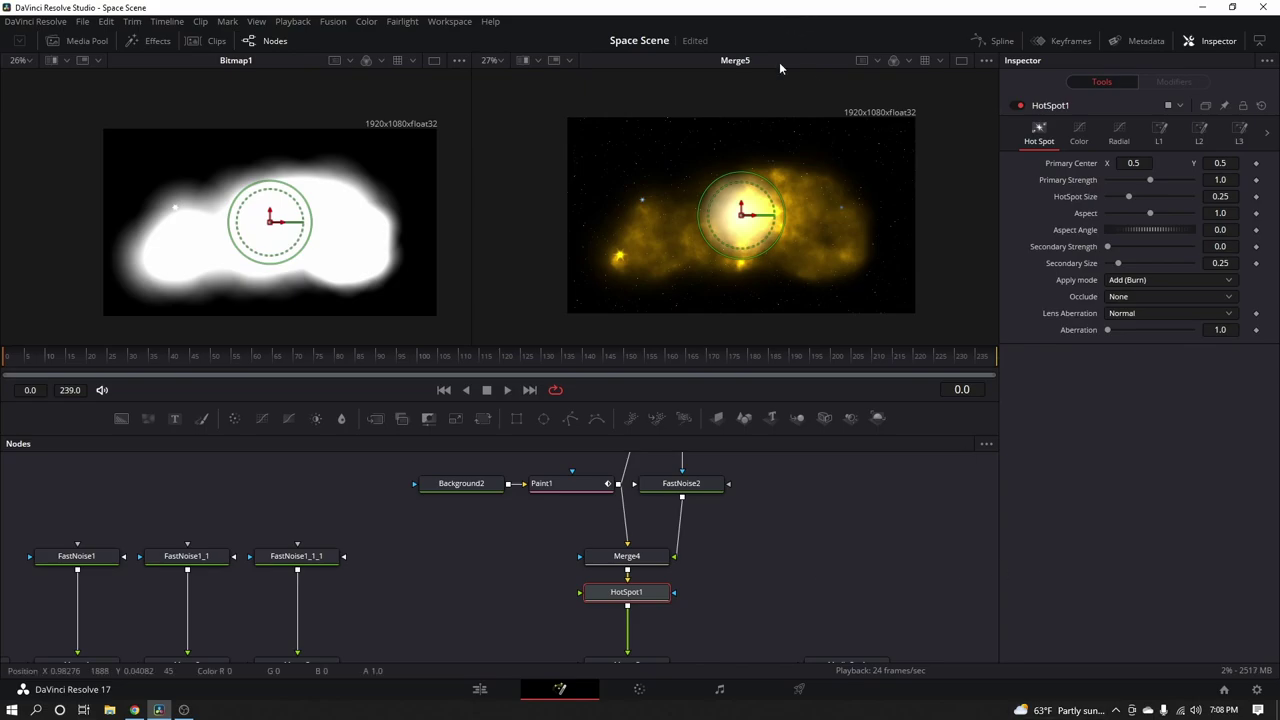
Try the Hot Spot over the bright knot at the nebula's lower-left end with Primary Strength 0.079
{"action": "left_click_drag", "start_coordinate": [740, 220], "coordinate": [620, 256]}
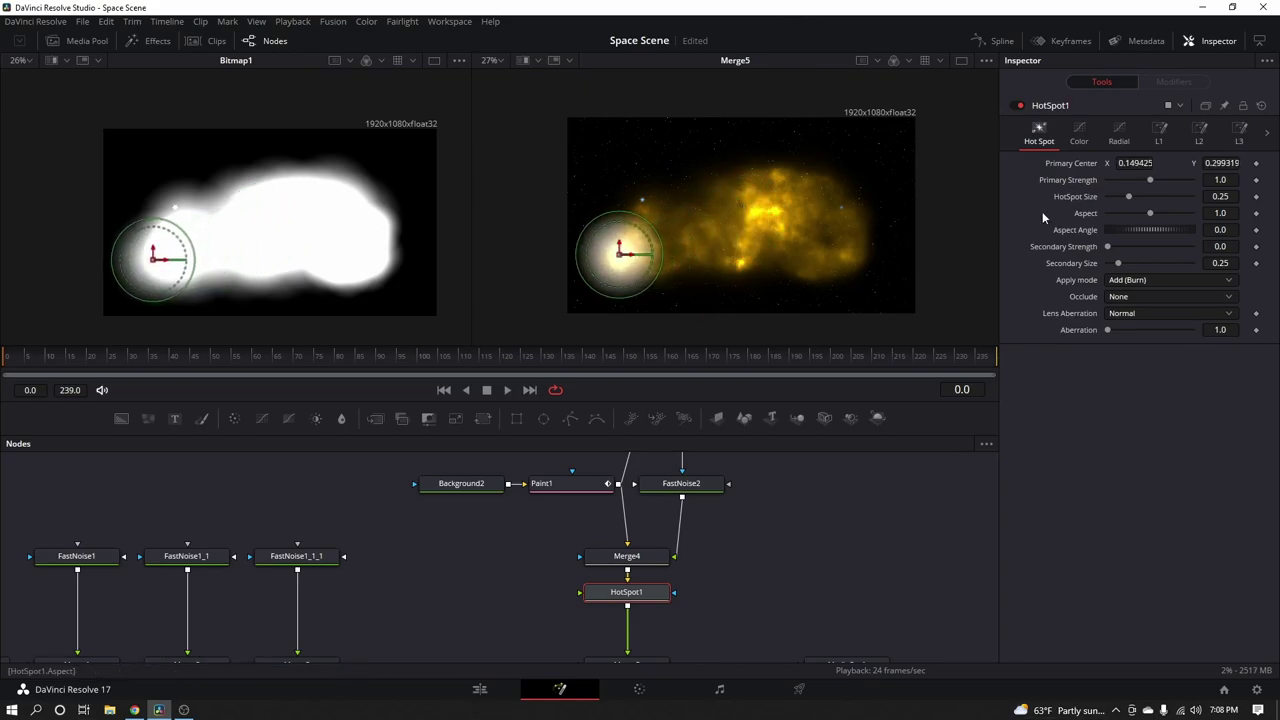
{"action": "left_click_drag", "start_coordinate": [1150, 180], "coordinate": [1110, 184]}
{"action": "left_click", "coordinate": [867, 544]}
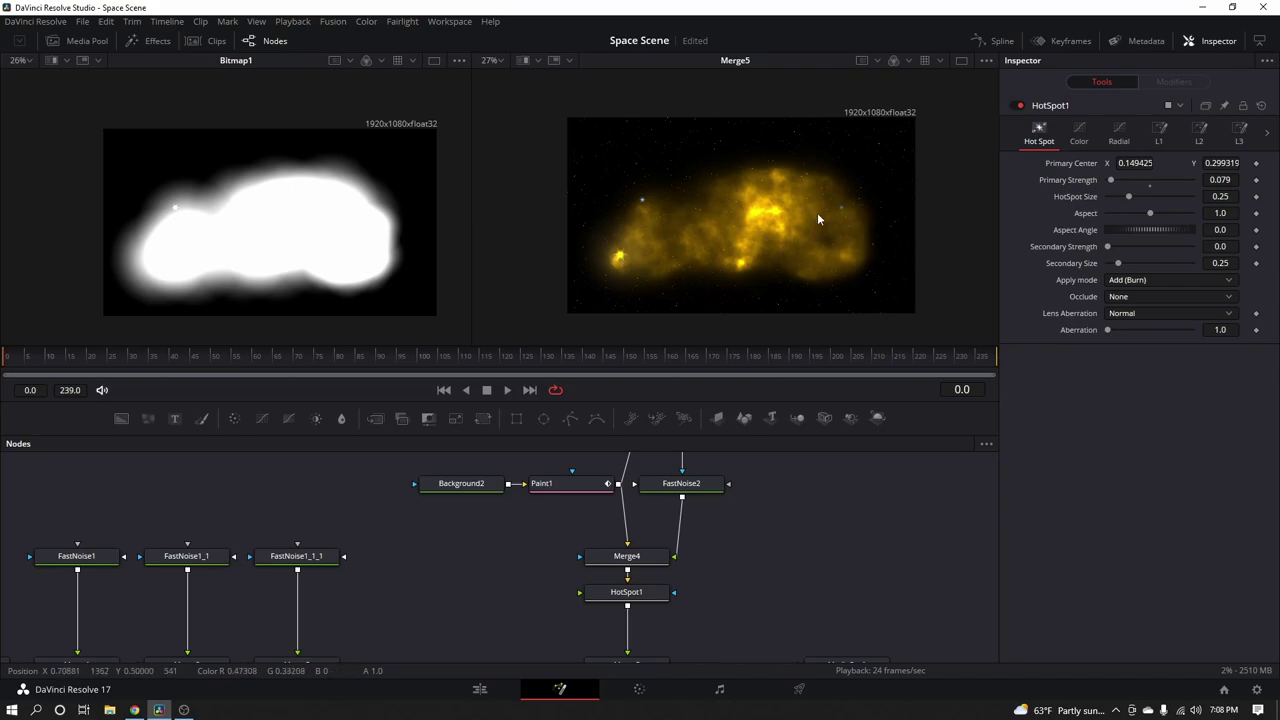
Replace the Hot Spot with a Rays (CIR) node after Merge4 and center its rays on the blue star, about X 0.215, Y 0.578
{"action": "left_click", "coordinate": [633, 600]}
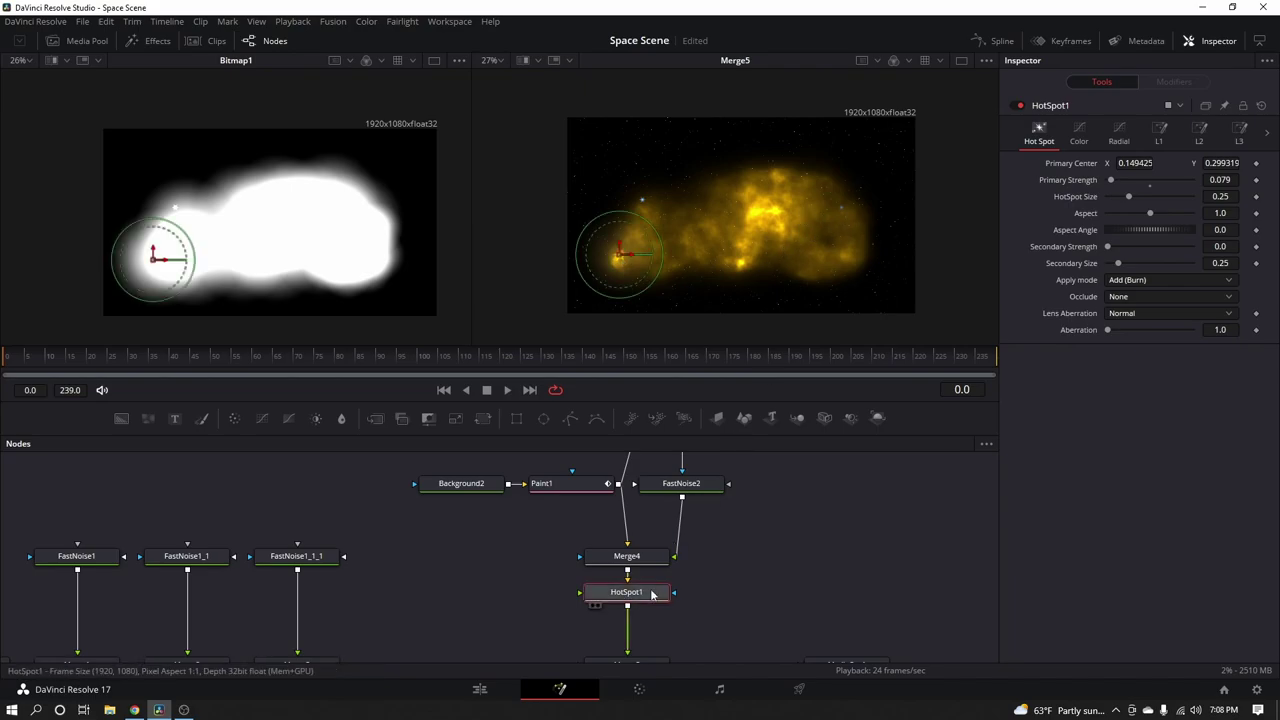
{"action": "key", "text": "Delete"}
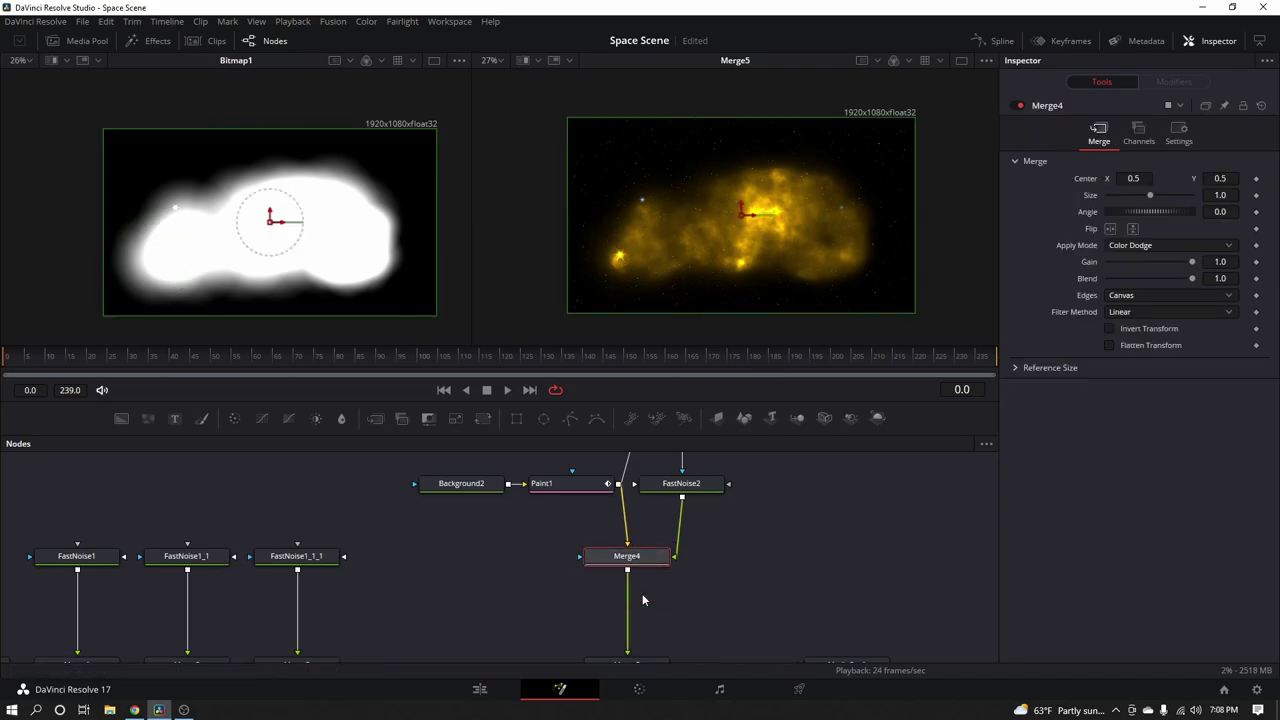
{"action": "key", "text": "shift+space"}
{"action": "type", "text": "ray"}
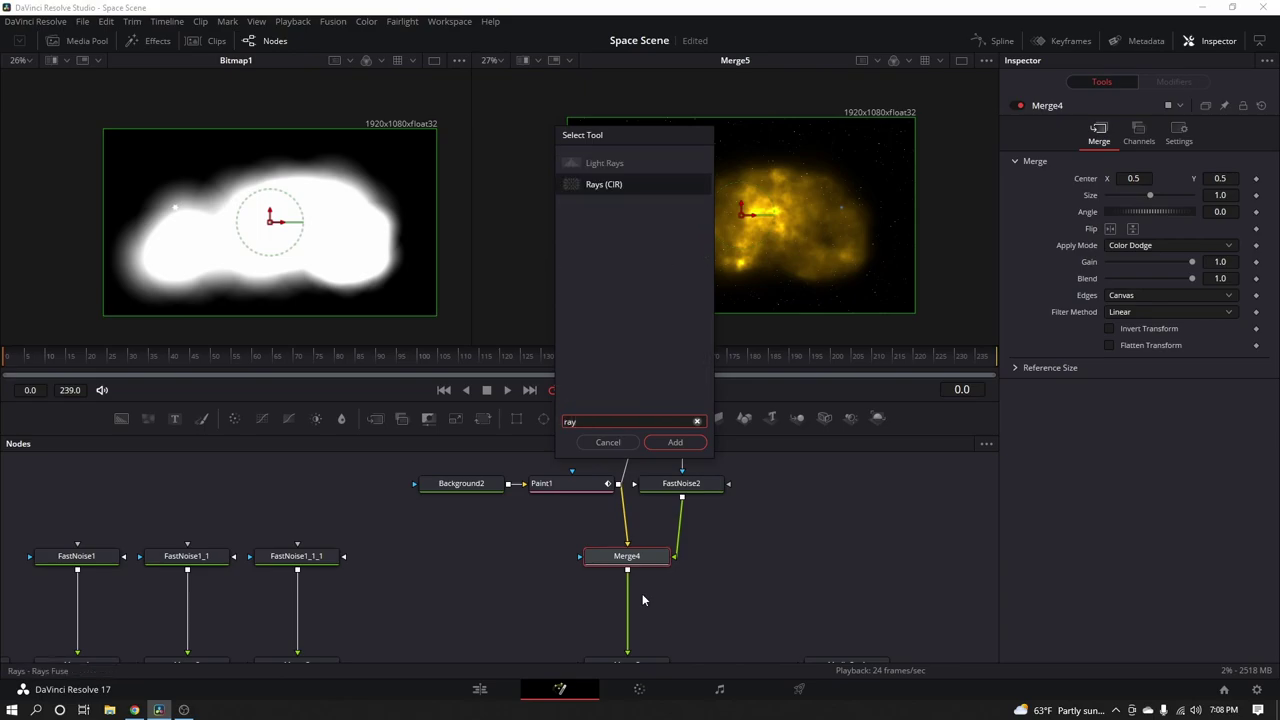
{"action": "key", "text": "Return"}
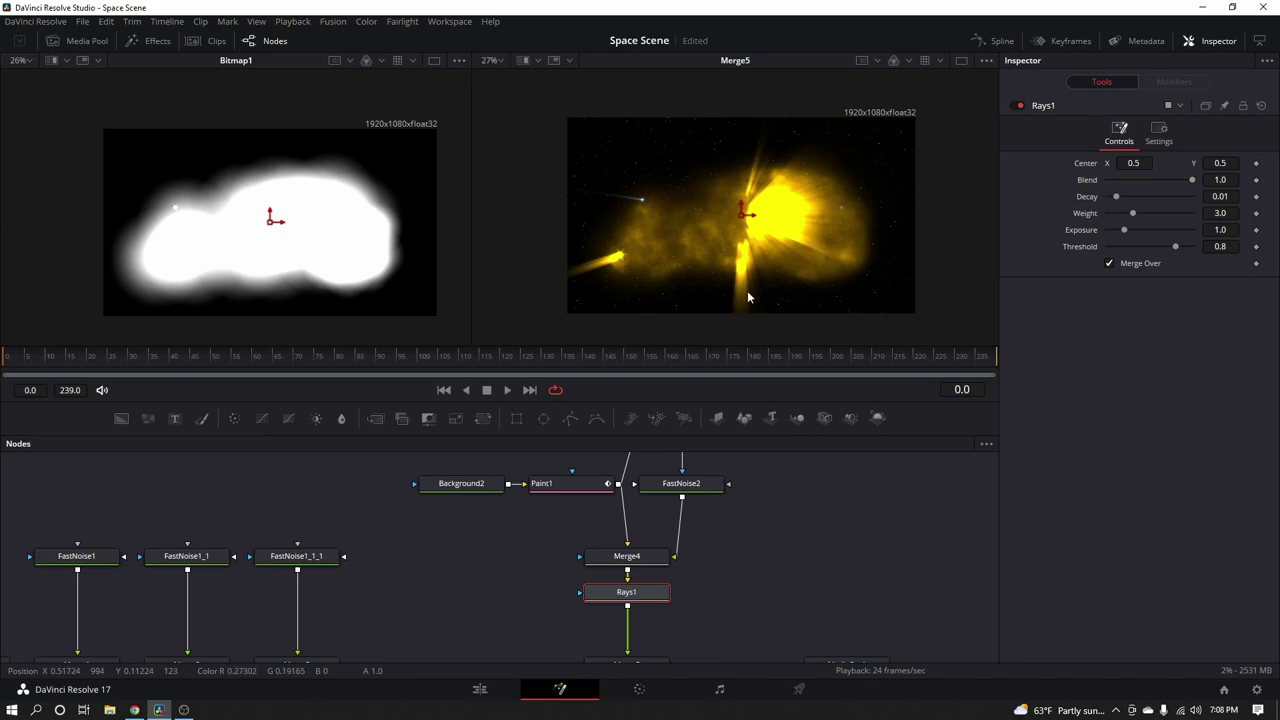
{"action": "left_click_drag", "start_coordinate": [743, 216], "coordinate": [643, 202]}
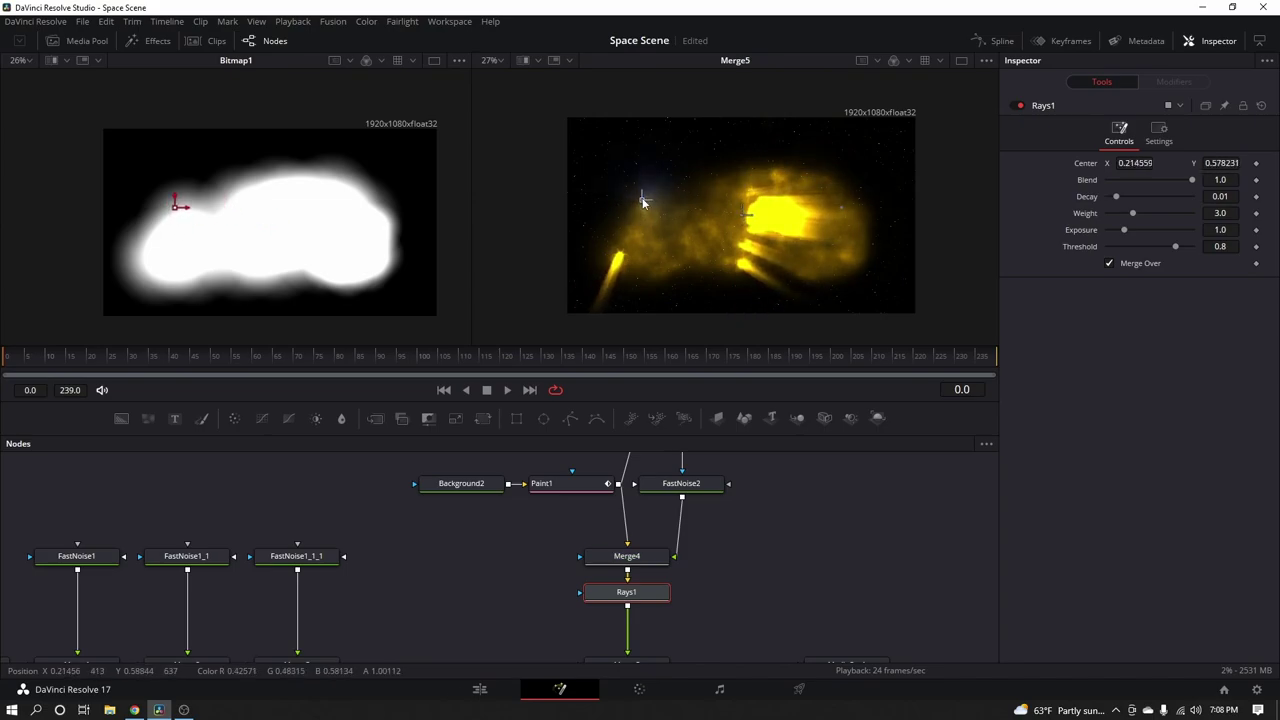
Mask Rays1 with an ellipse around the blue star, about 0.131 wide and high, with a Soft Edge of 0.0441
{"action": "left_click", "coordinate": [543, 418]}
{"action": "left_click_drag", "start_coordinate": [626, 570], "coordinate": [518, 604]}
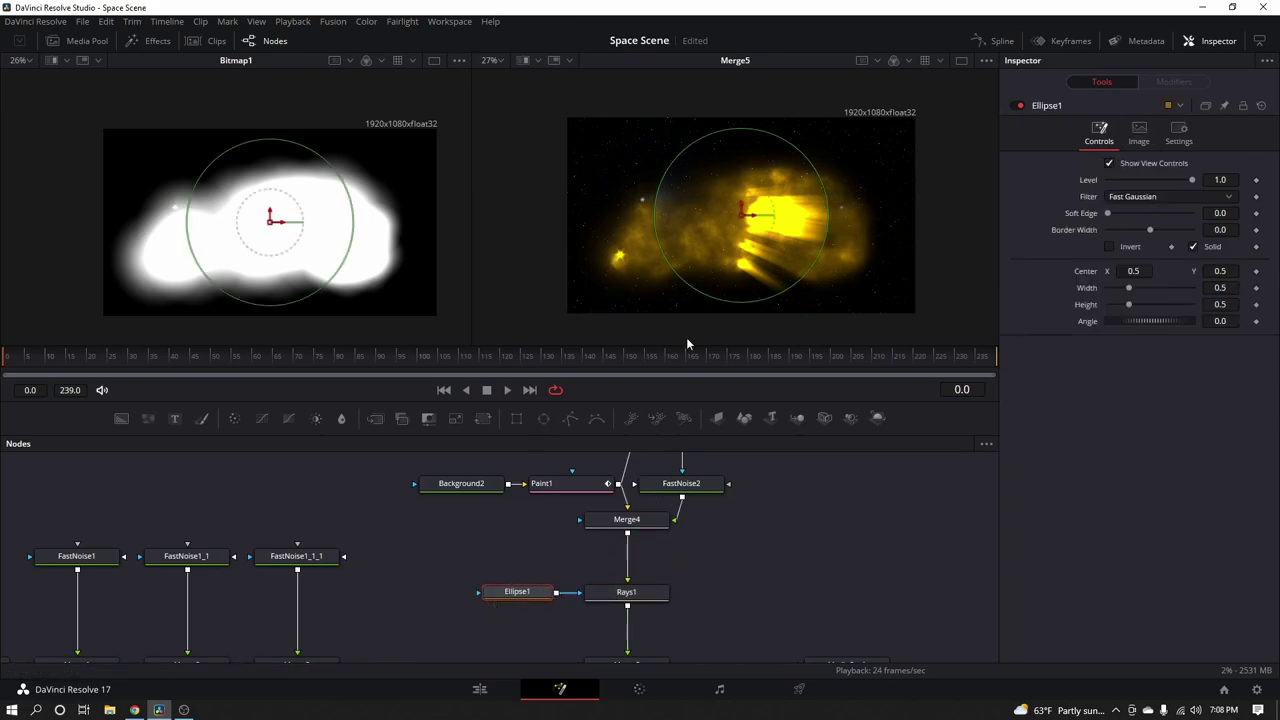
{"action": "left_click_drag", "start_coordinate": [745, 219], "coordinate": [663, 220]}
{"action": "left_click_drag", "start_coordinate": [1107, 213], "coordinate": [1125, 218]}
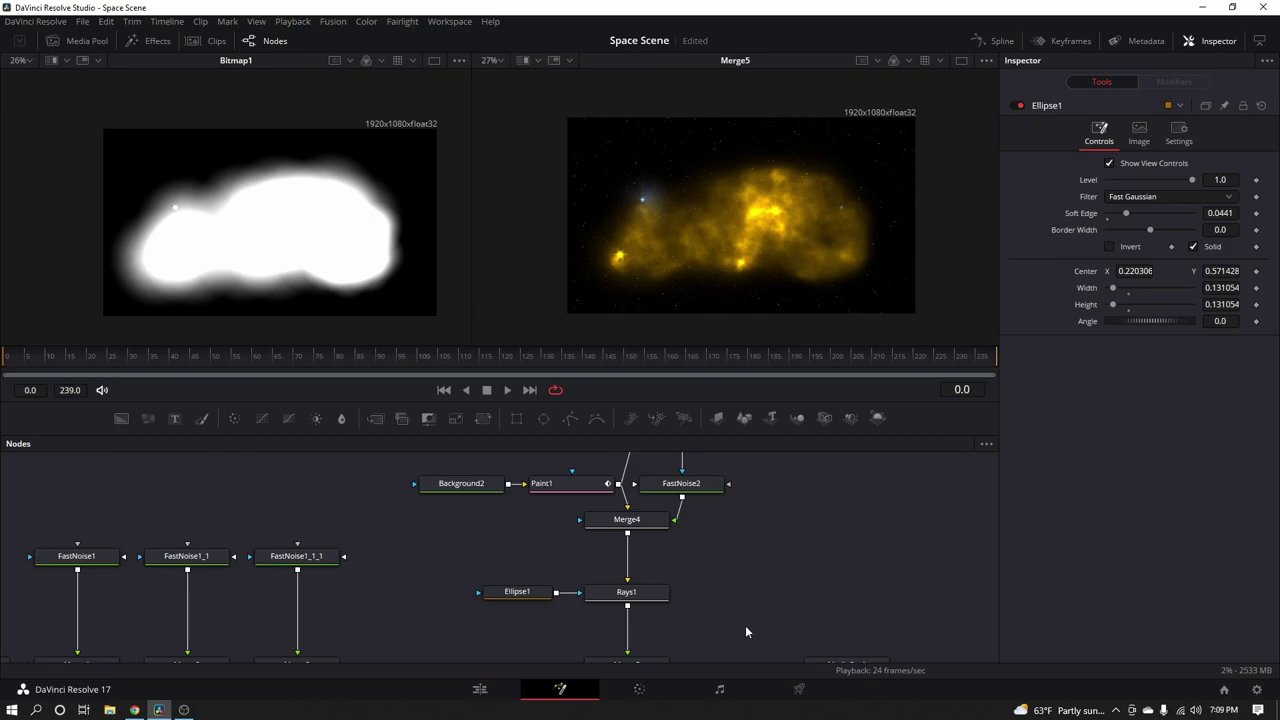
Move all nebula nodes, from Bitmap1 and Background2 down to Rays1 and Ellipse1, higher above Merge5
{"action": "left_click_drag", "start_coordinate": [790, 602], "coordinate": [774, 569]}
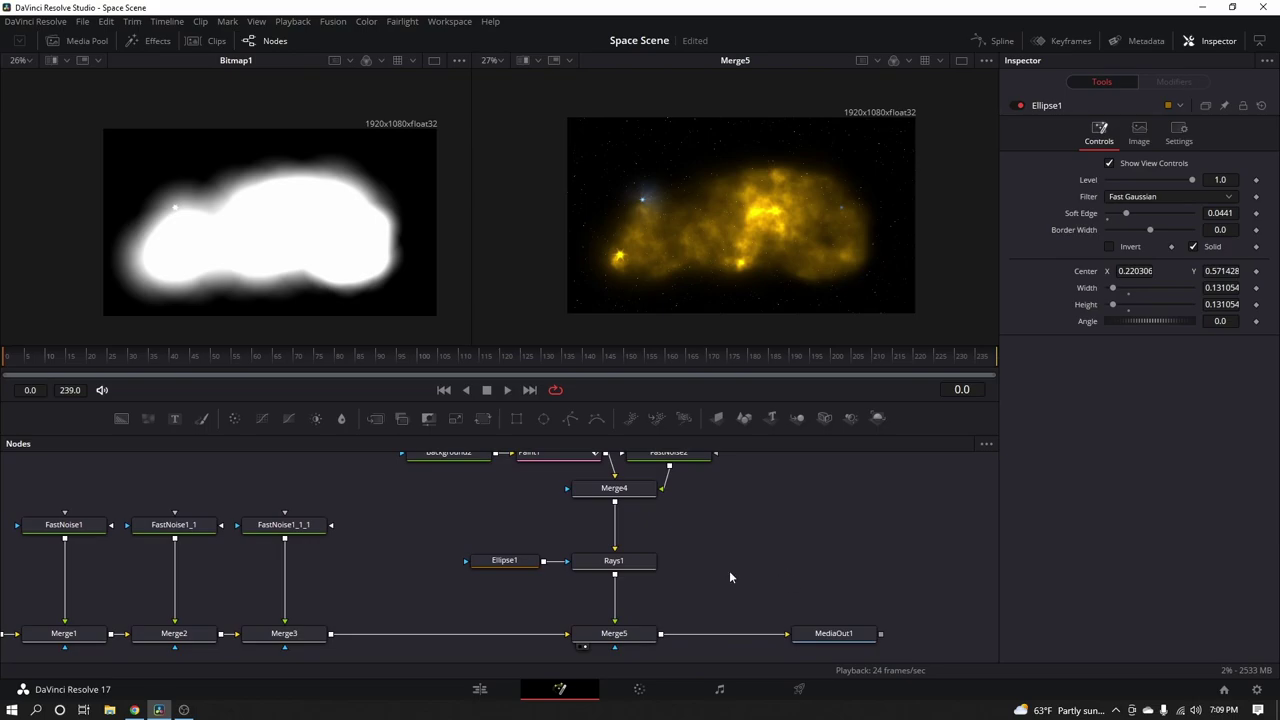
{"action": "scroll", "coordinate": [810, 556], "scroll_direction": "down", "scroll_amount": 3}
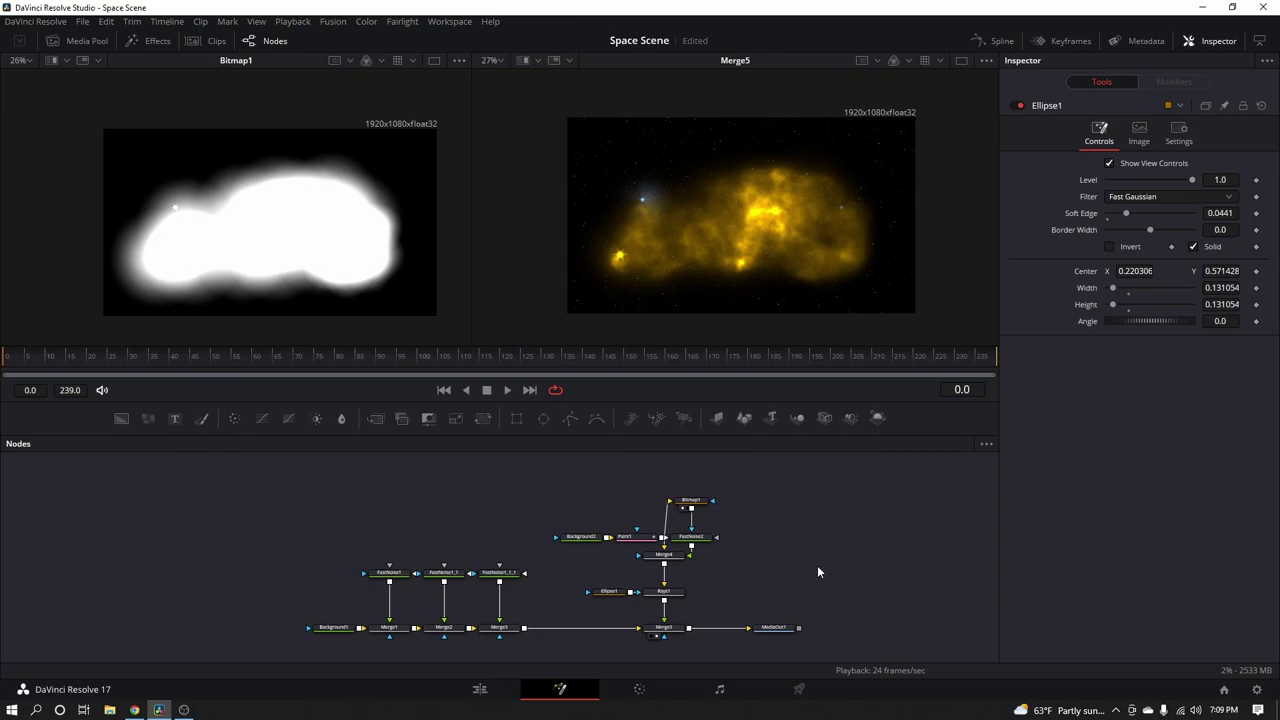
{"action": "left_click_drag", "start_coordinate": [823, 577], "coordinate": [810, 584]}
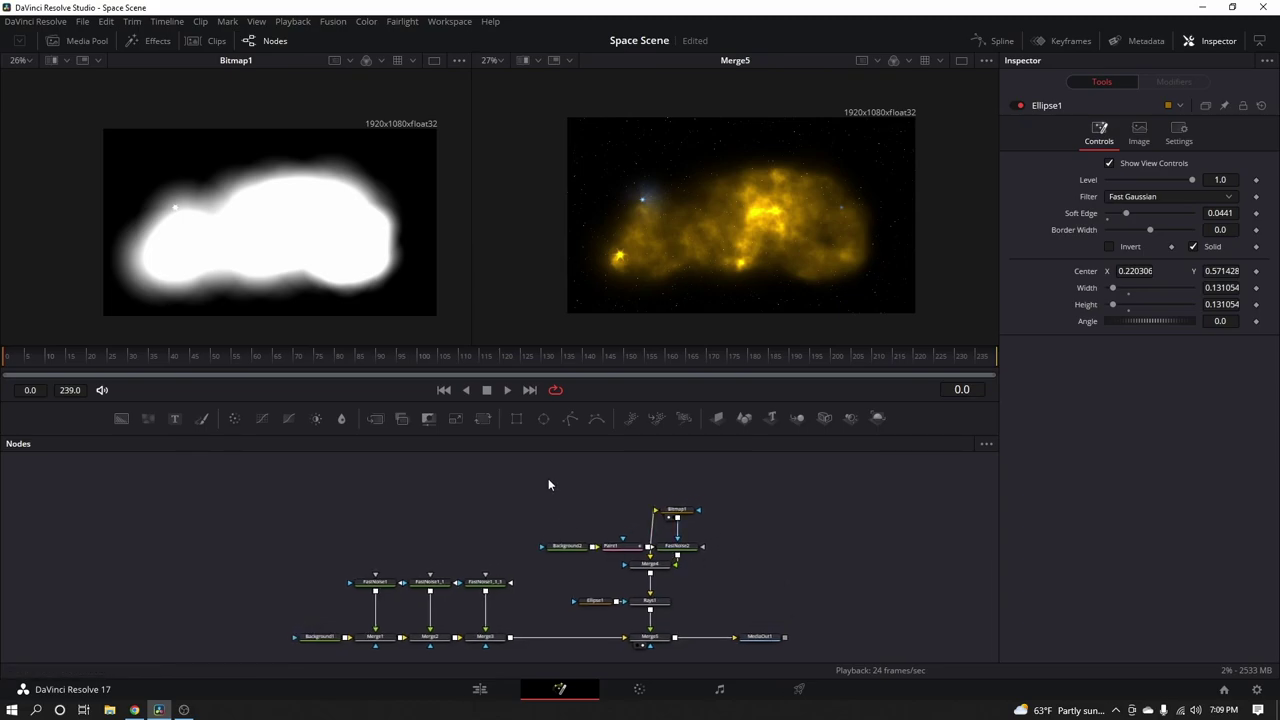
{"action": "left_click_drag", "start_coordinate": [561, 482], "coordinate": [777, 622]}
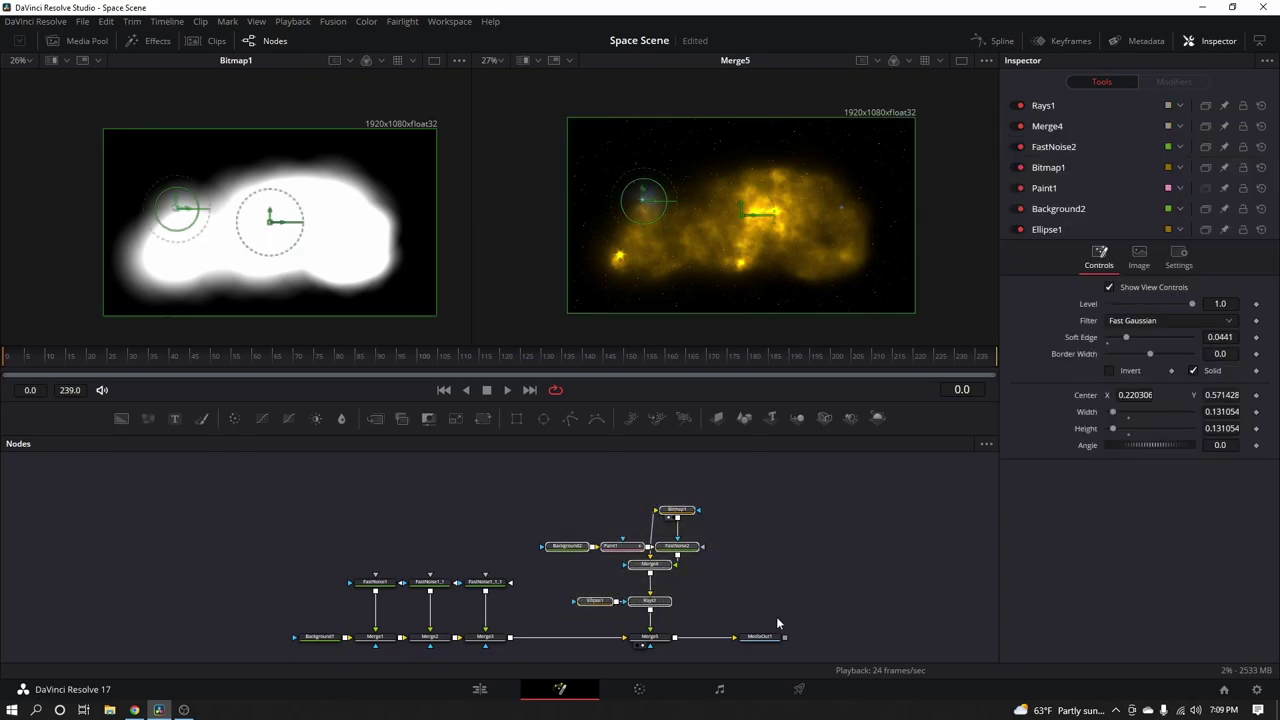
{"action": "left_click_drag", "start_coordinate": [650, 601], "coordinate": [650, 528]}
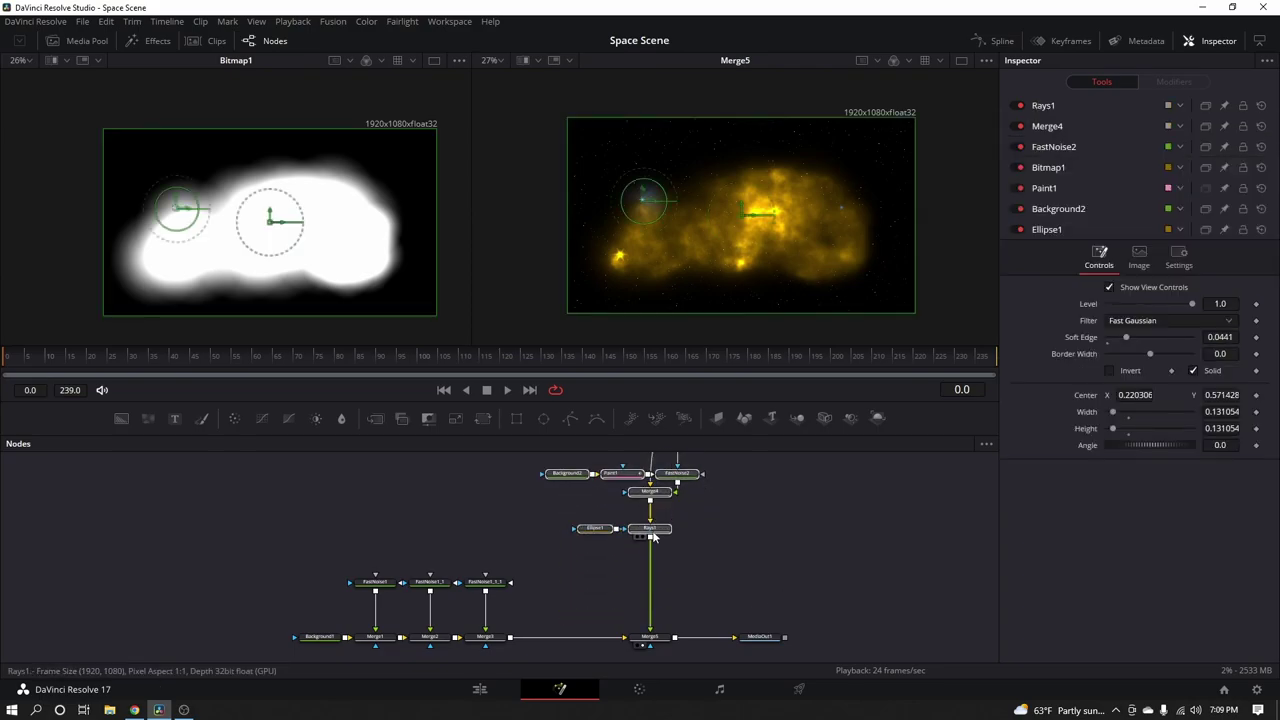
{"action": "left_click", "coordinate": [820, 568]}
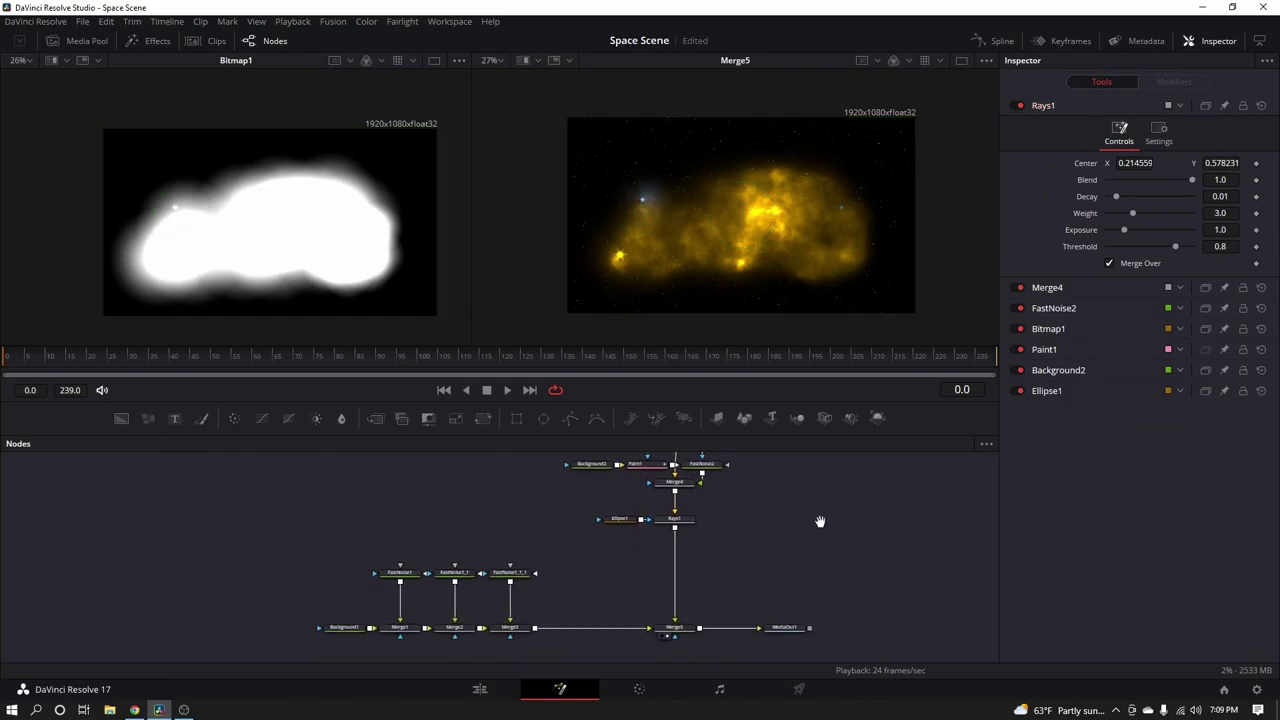
Space out the star nodes by moving Background1 farther left and the three FastNoise nodes higher above their merges
{"action": "left_click_drag", "start_coordinate": [359, 636], "coordinate": [277, 636]}
{"action": "left_click_drag", "start_coordinate": [402, 579], "coordinate": [402, 470]}
{"action": "left_click_drag", "start_coordinate": [455, 574], "coordinate": [455, 466]}
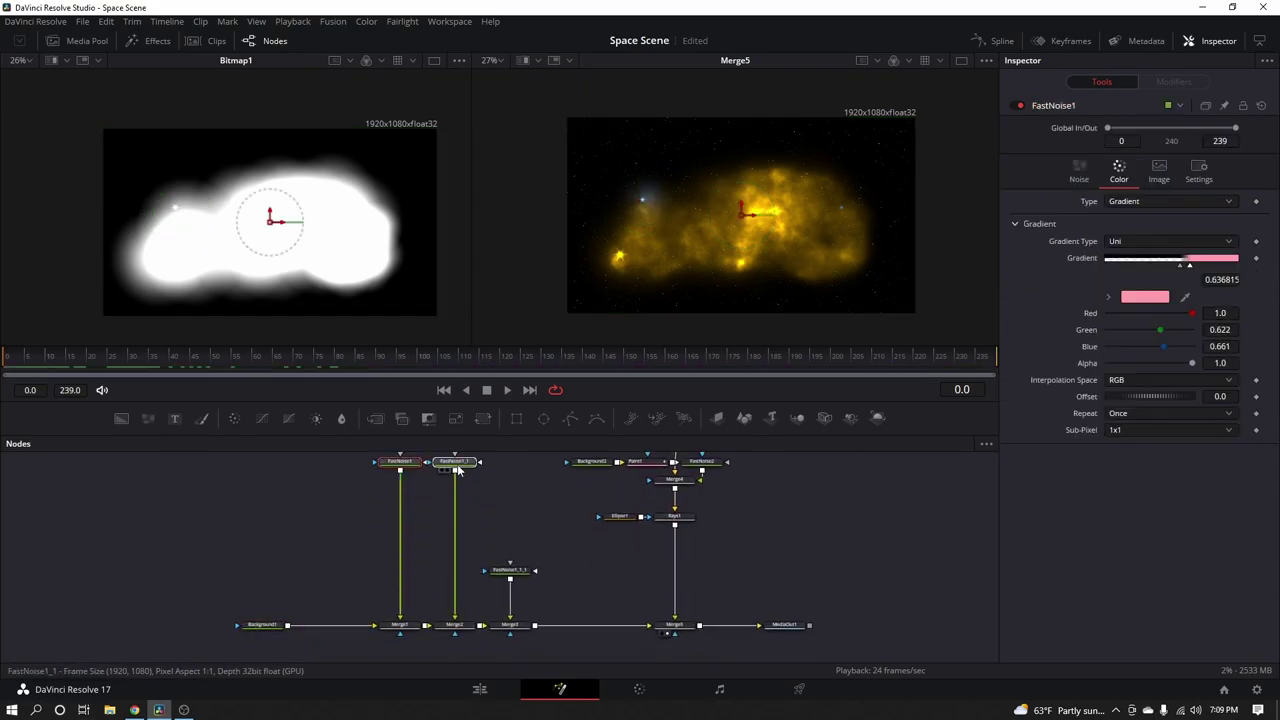
{"action": "left_click_drag", "start_coordinate": [515, 575], "coordinate": [514, 466]}
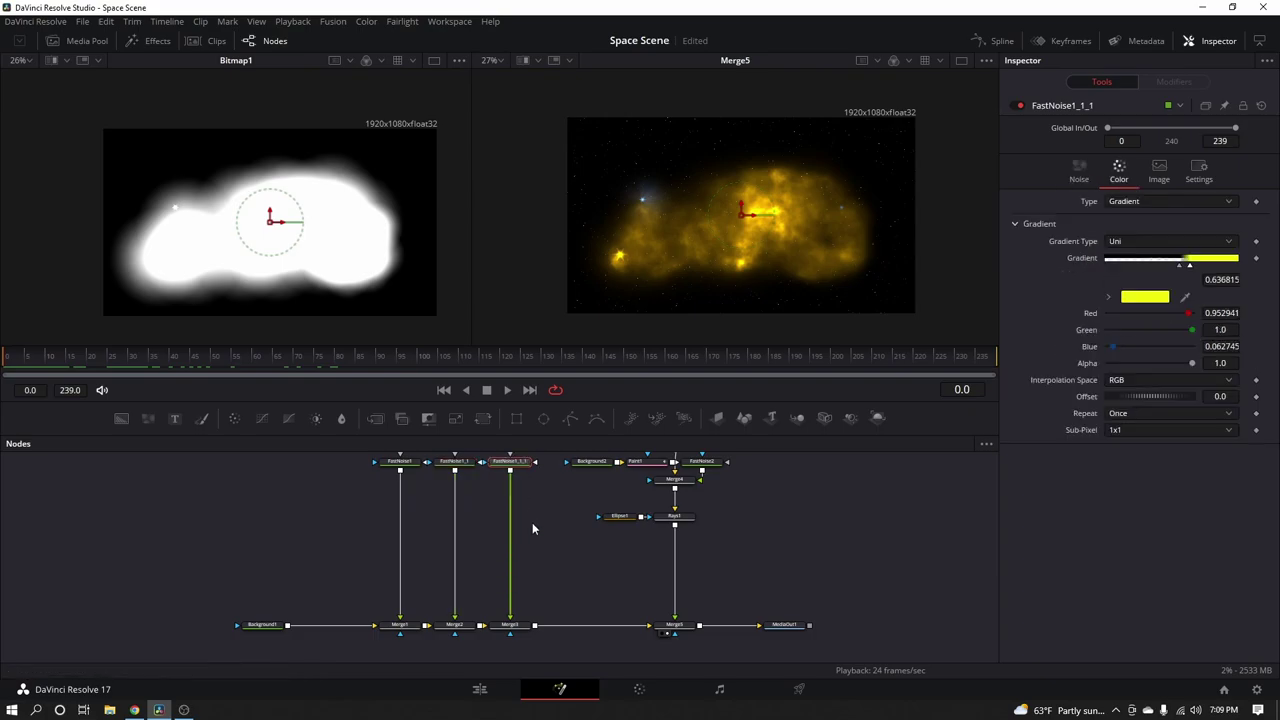
Place an Underlay behind the three star FastNoise nodes
{"action": "scroll", "coordinate": [440, 520], "scroll_direction": "up", "scroll_amount": 2}
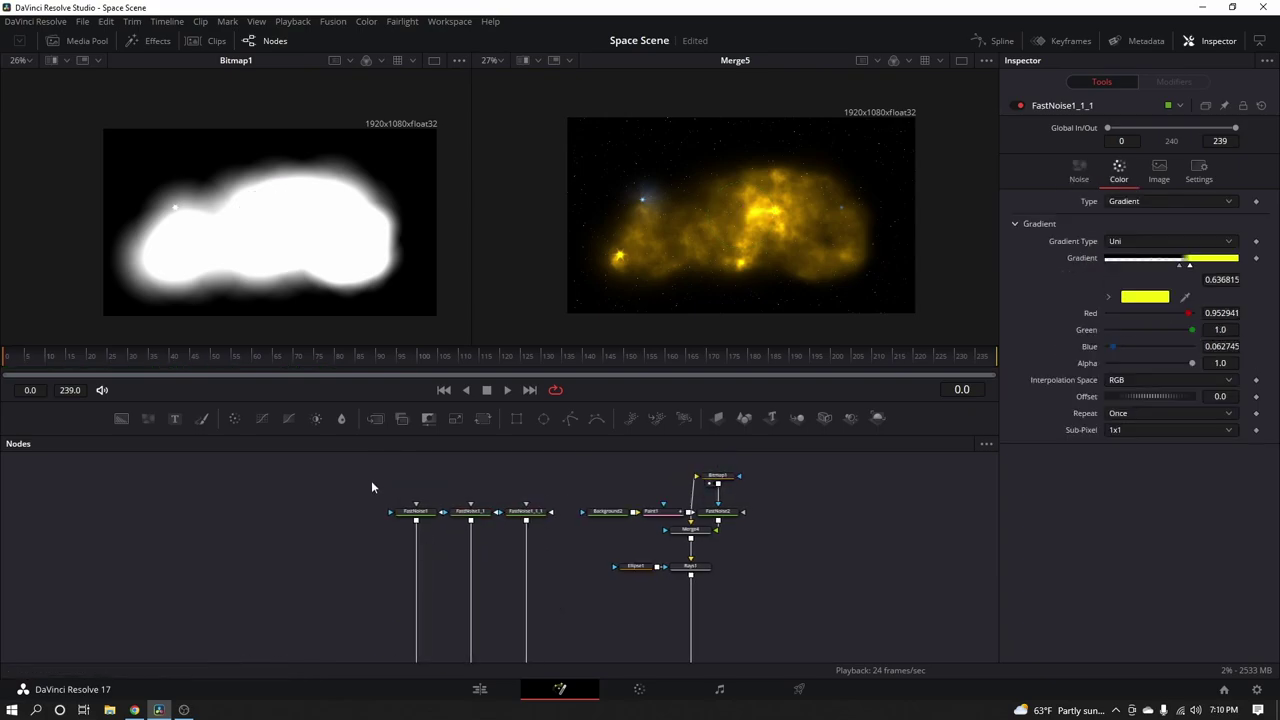
{"action": "left_click_drag", "start_coordinate": [372, 474], "coordinate": [569, 572]}
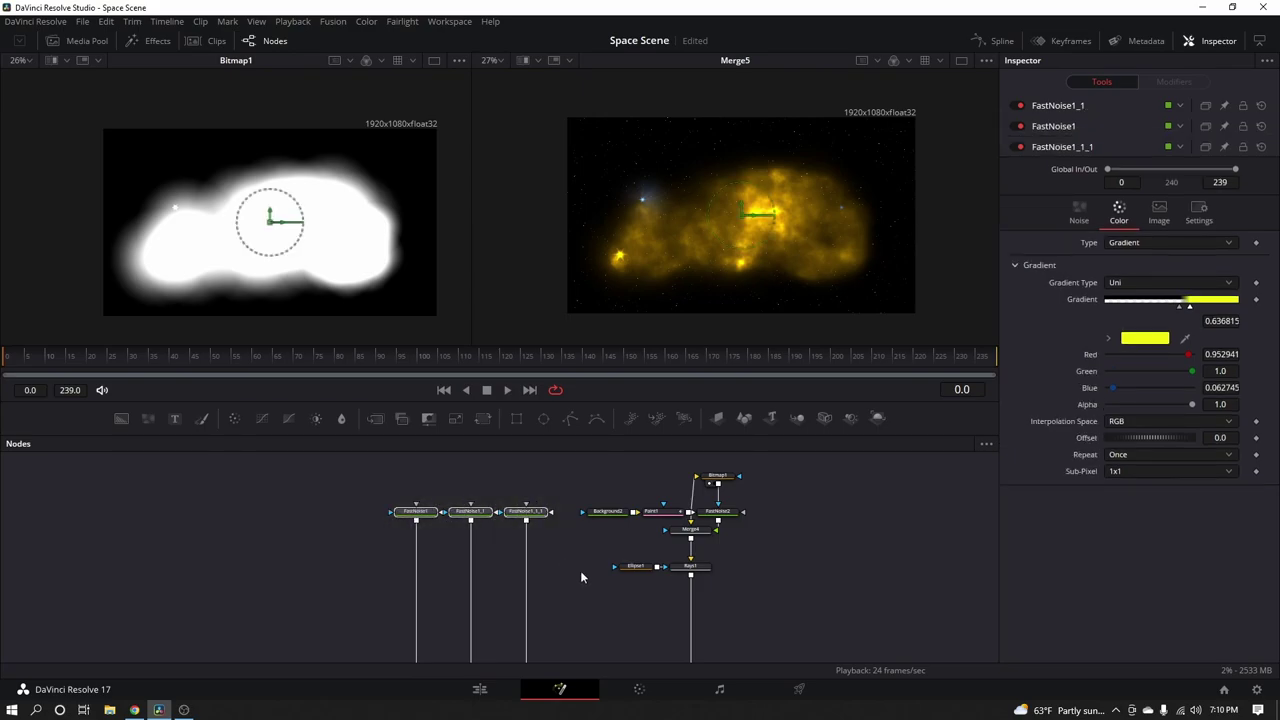
{"action": "key", "text": "shift+space"}
{"action": "type", "text": "ray"}
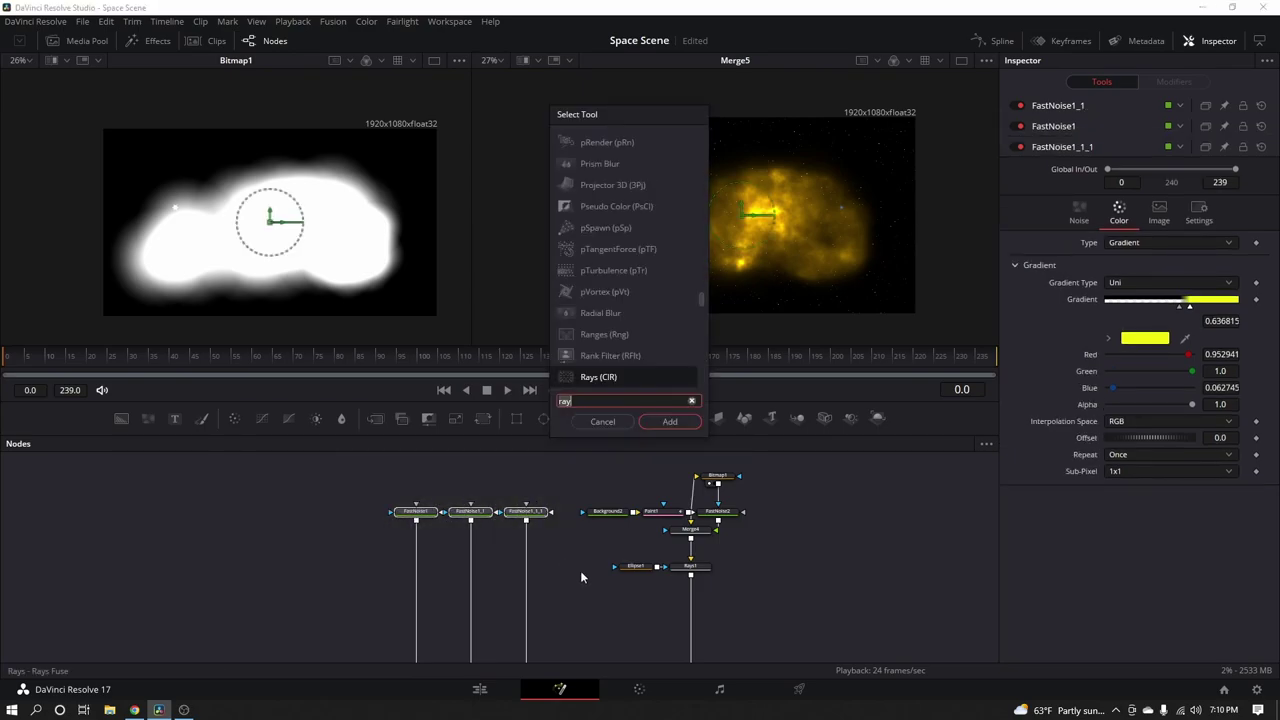
{"action": "key", "text": "BackSpace"}
{"action": "key", "text": "BackSpace"}
{"action": "key", "text": "BackSpace"}
{"action": "type", "text": "under"}
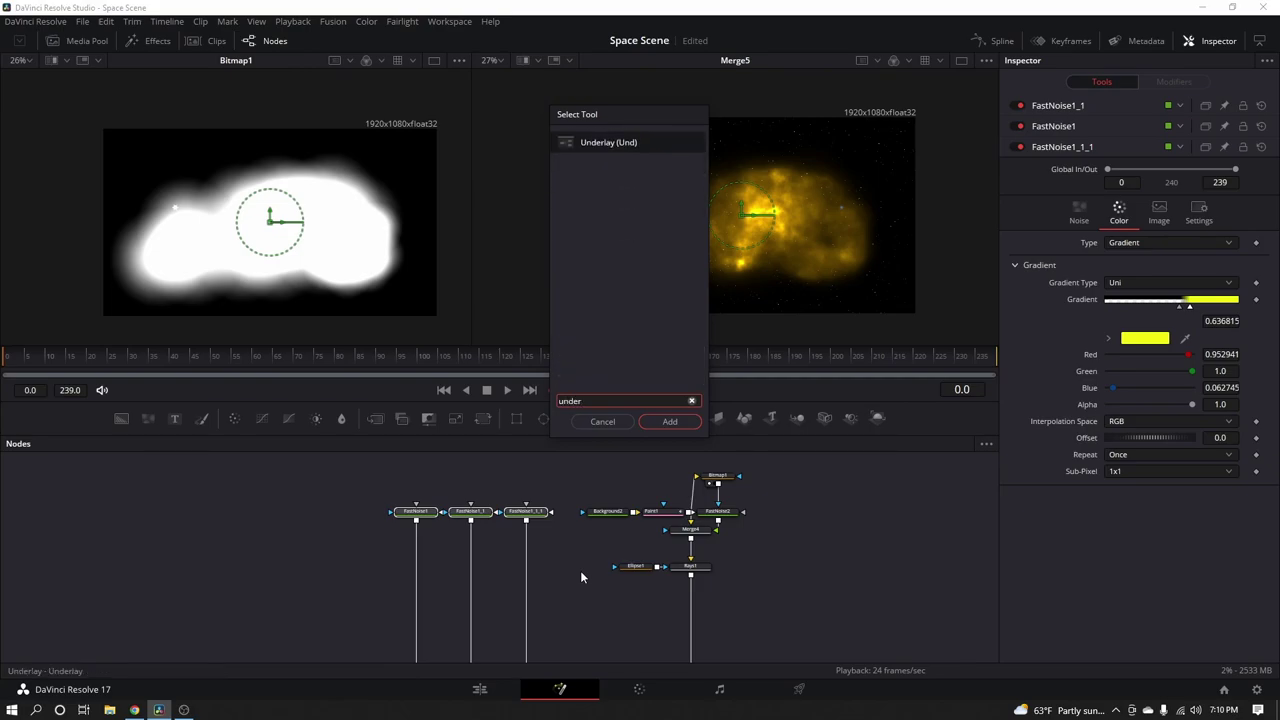
{"action": "key", "text": "Return"}
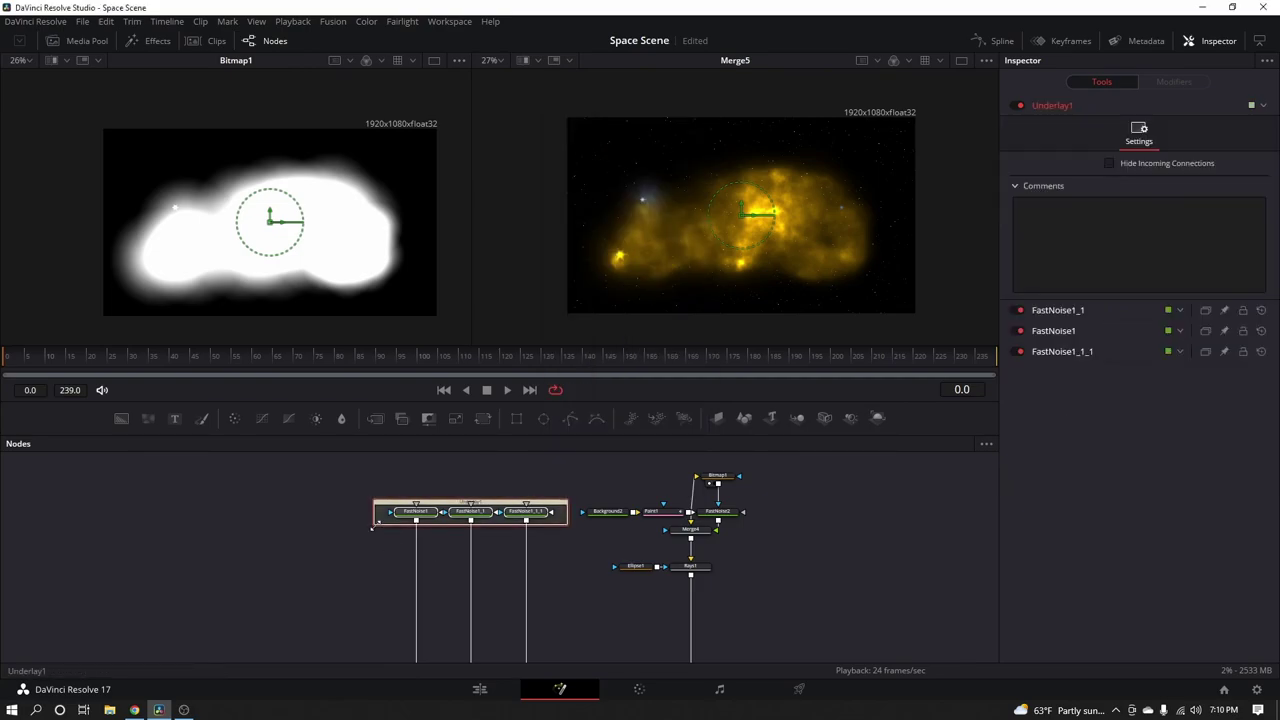
Enlarge the star underlay, shift it left with its nodes, and reposition the frame so the nodes sit below its title bar
{"action": "left_click_drag", "start_coordinate": [372, 526], "coordinate": [364, 553]}
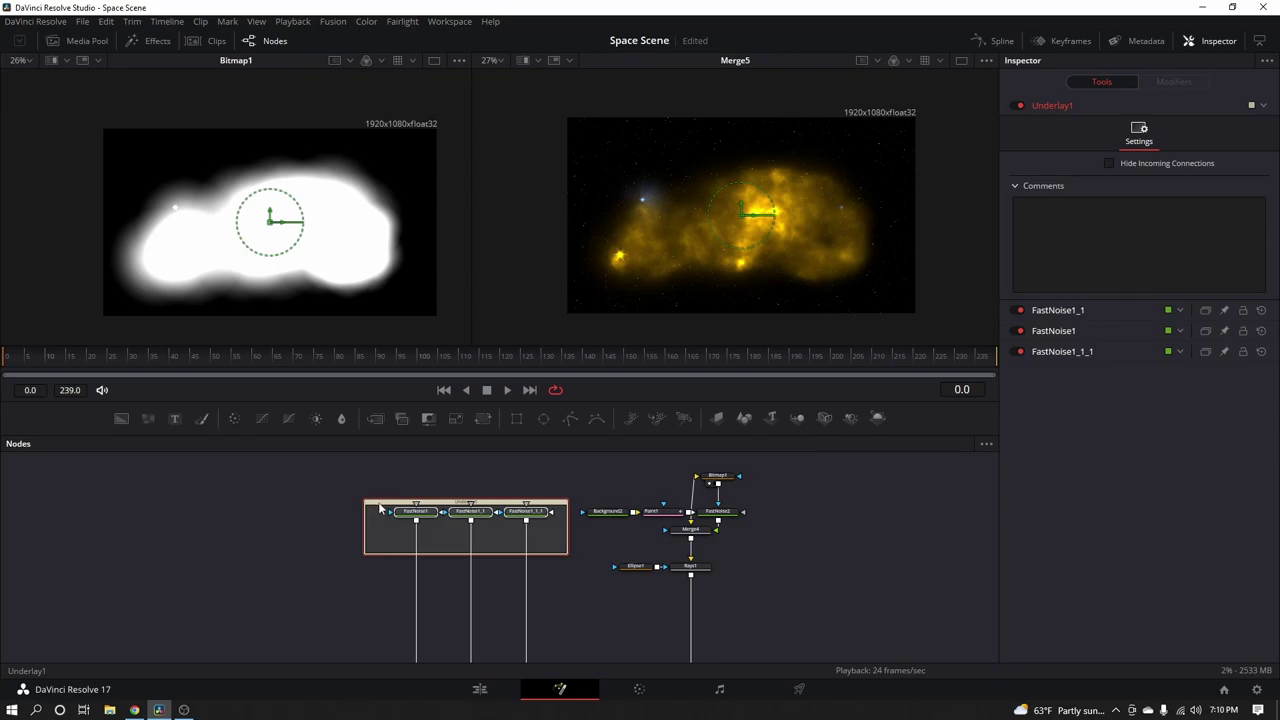
{"action": "left_click_drag", "start_coordinate": [379, 508], "coordinate": [357, 508]}
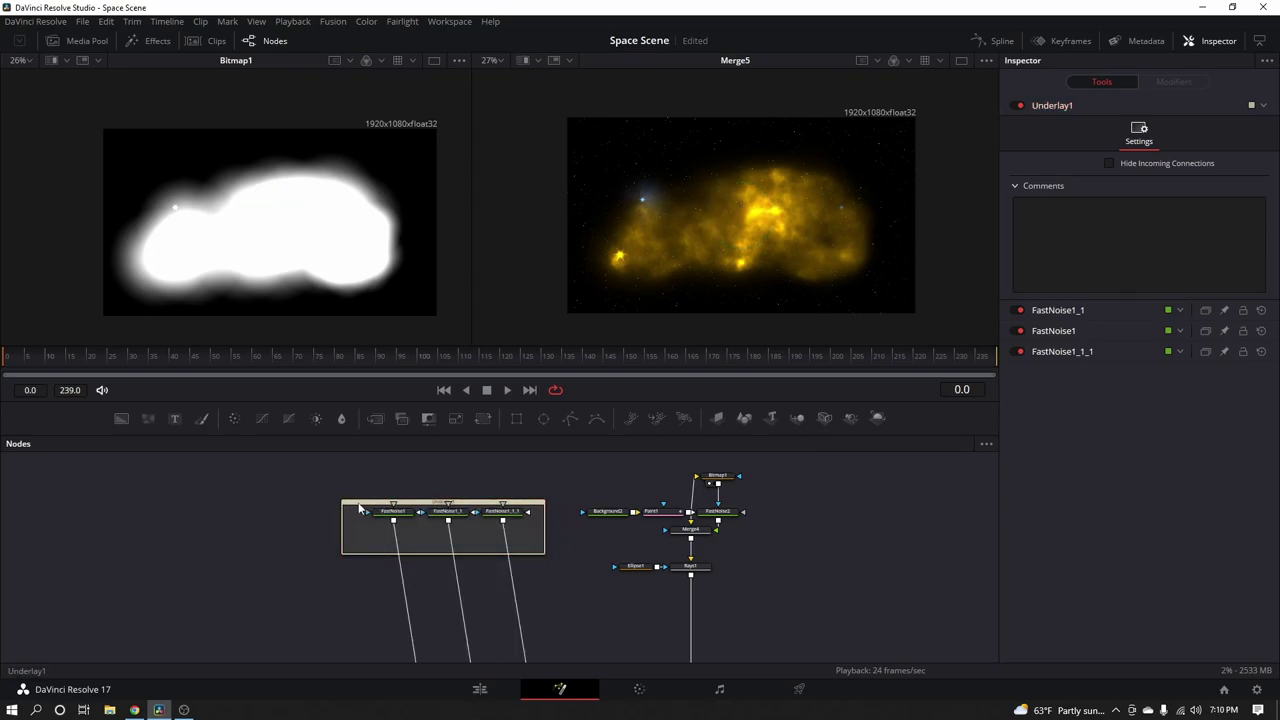
{"action": "left_click_drag", "start_coordinate": [359, 508], "coordinate": [365, 491]}
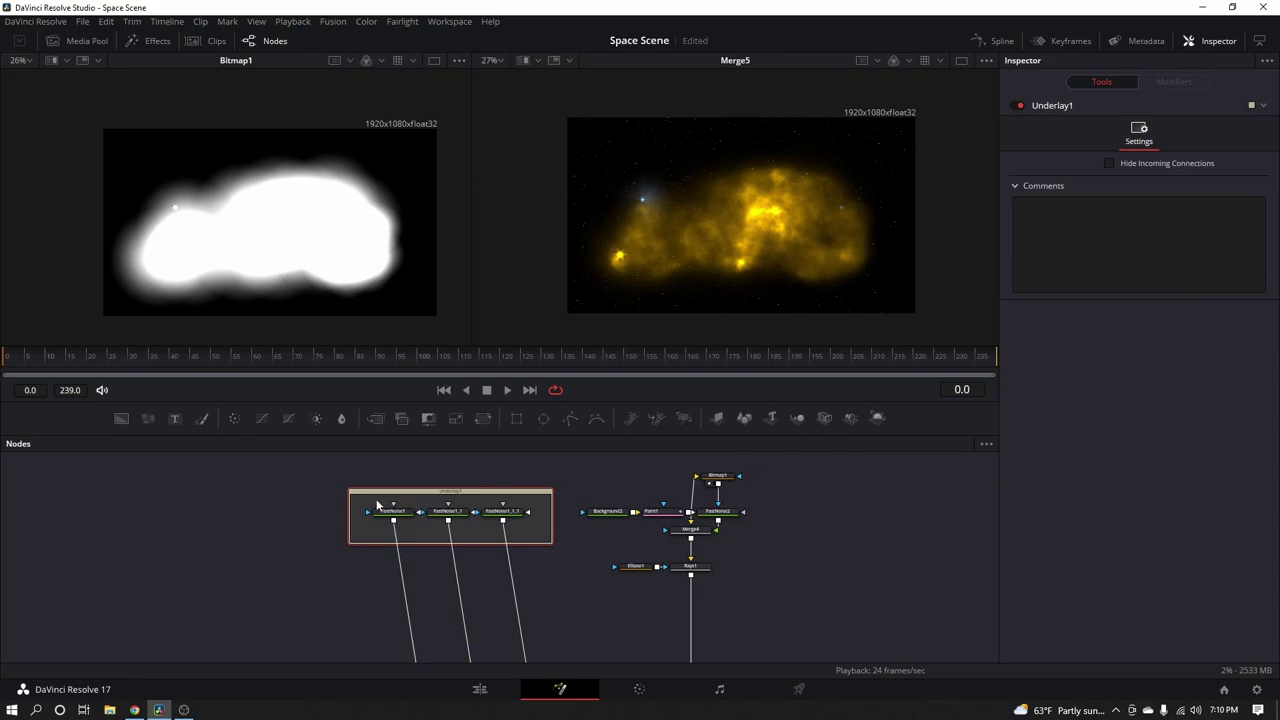
Set the color of the star nodes' underlay to Green
{"action": "right_click", "coordinate": [498, 490]}
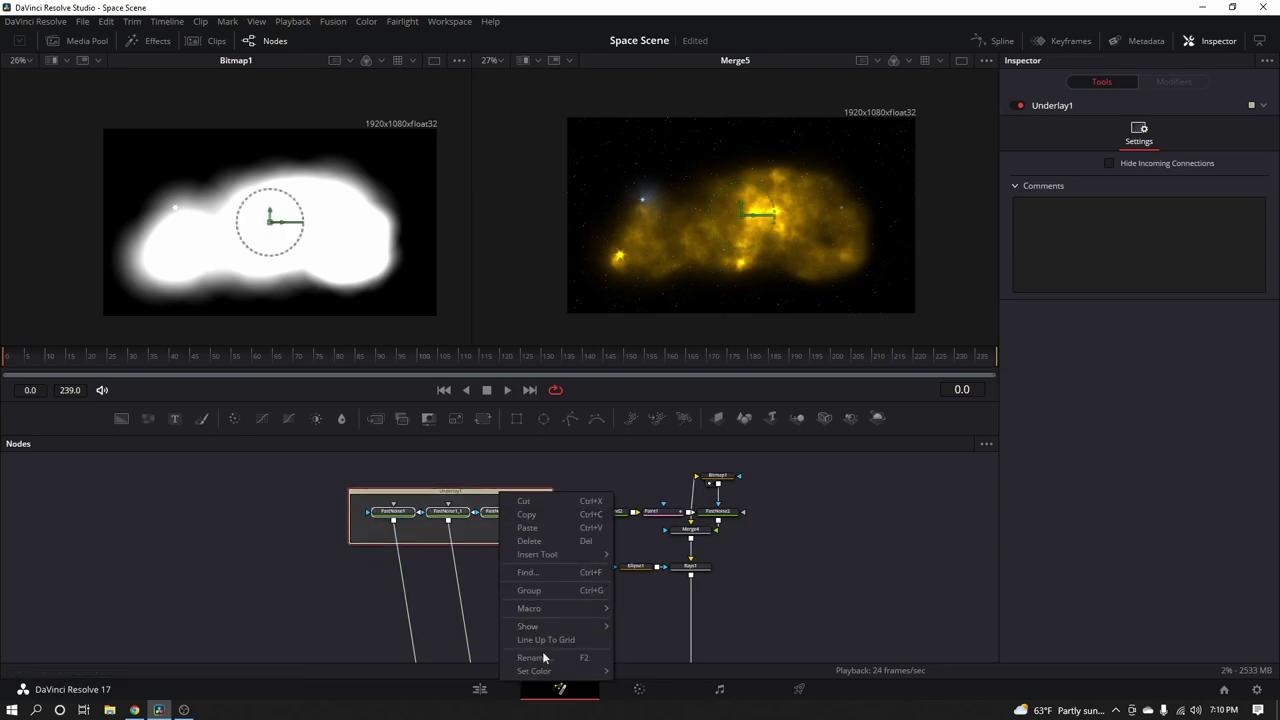
{"action": "mouse_move", "coordinate": [543, 672]}
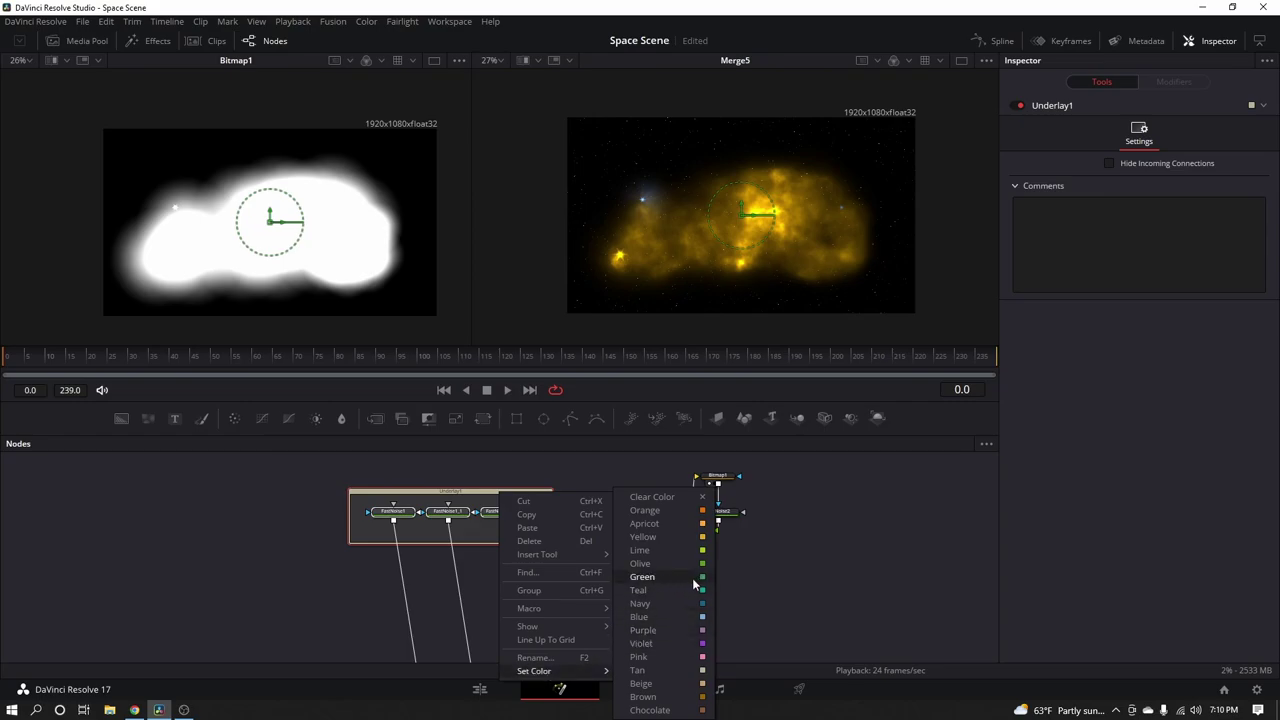
{"action": "left_click", "coordinate": [695, 578]}
{"action": "left_click", "coordinate": [581, 617]}
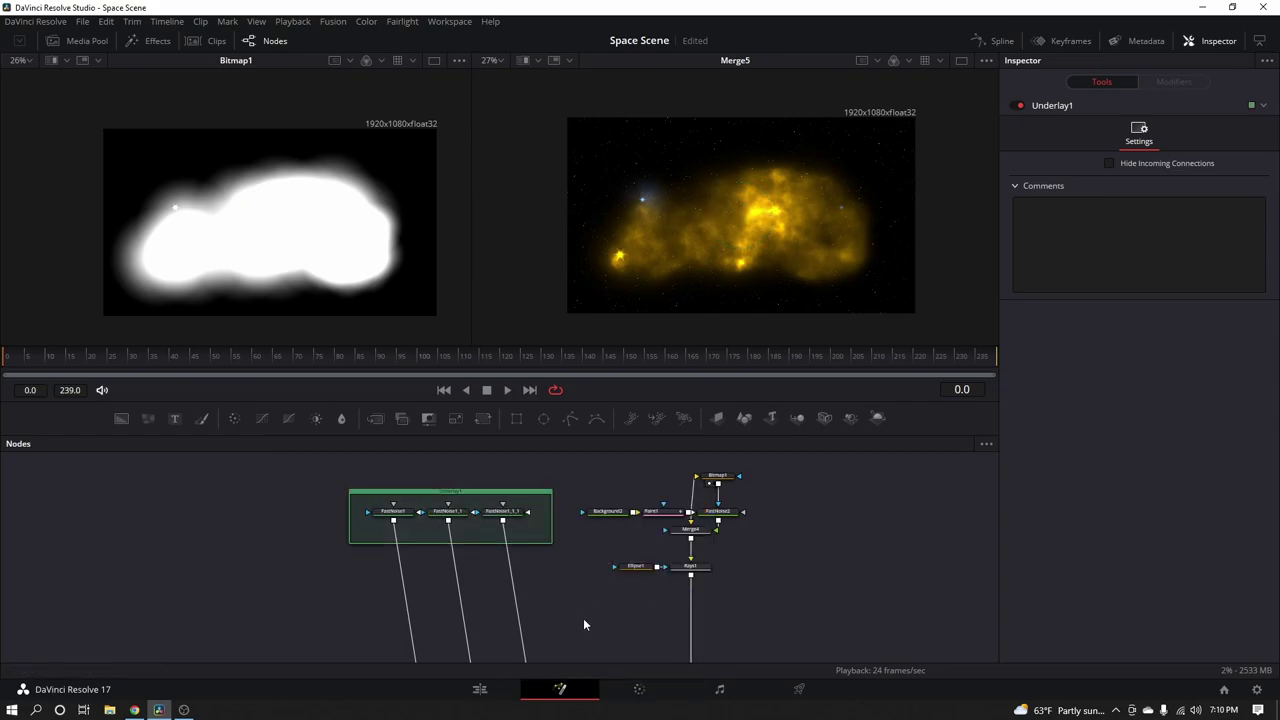
Place an Underlay behind all nebula nodes and set the color of the underlay and its nodes to Pink
{"action": "left_click_drag", "start_coordinate": [753, 575], "coordinate": [410, 457]}
{"action": "key", "text": "shift+space"}
{"action": "type", "text": "under"}
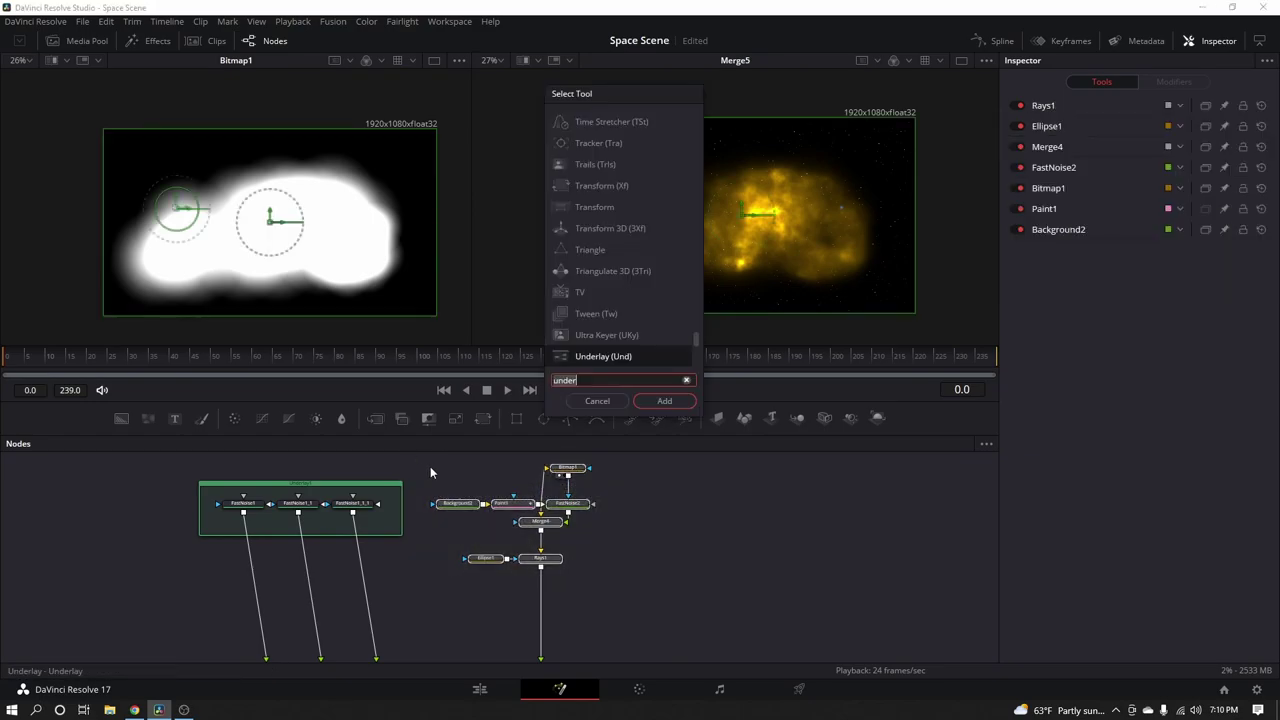
{"action": "key", "text": "Return"}
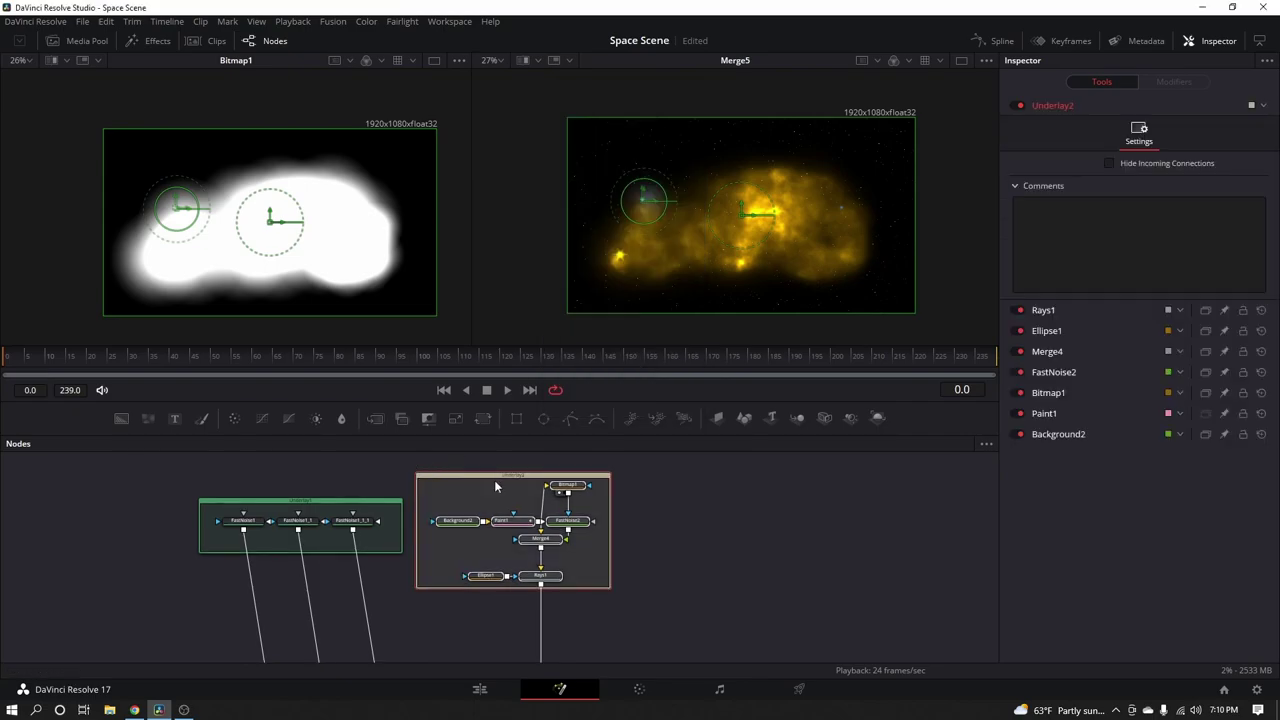
{"action": "right_click", "coordinate": [508, 481]}
{"action": "mouse_move", "coordinate": [549, 656]}
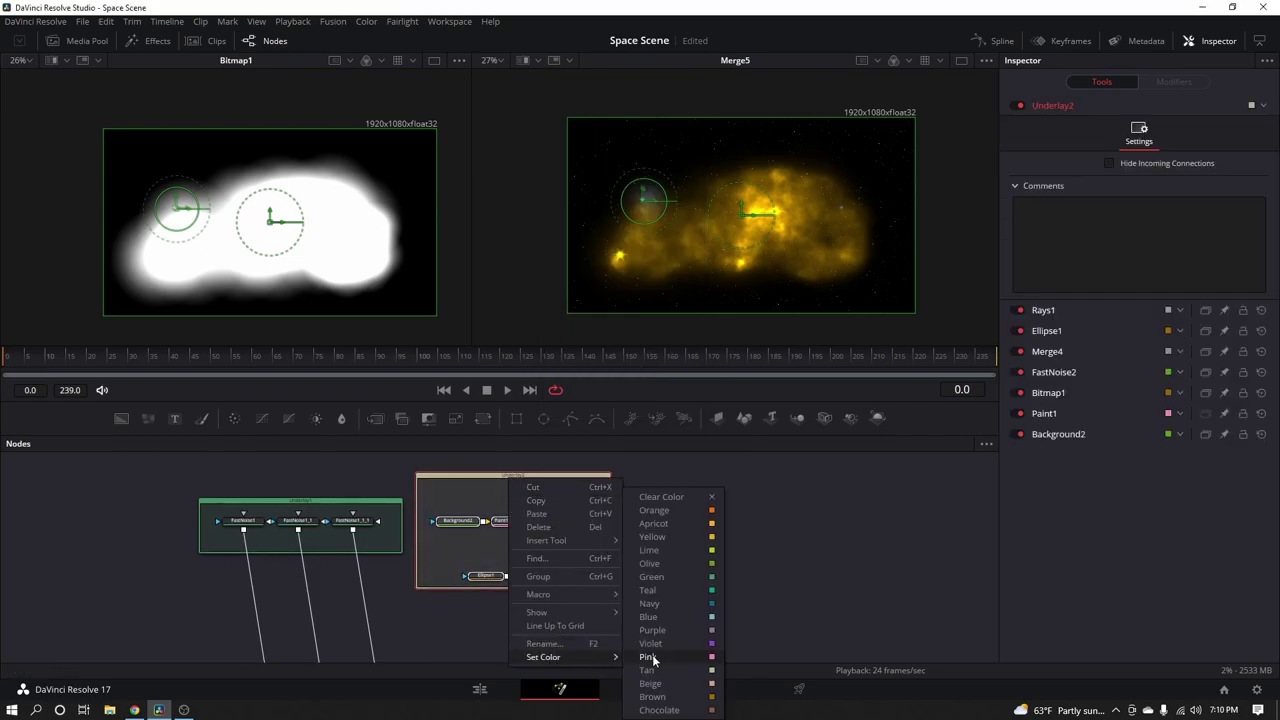
{"action": "left_click", "coordinate": [652, 656]}
{"action": "left_click", "coordinate": [744, 576]}
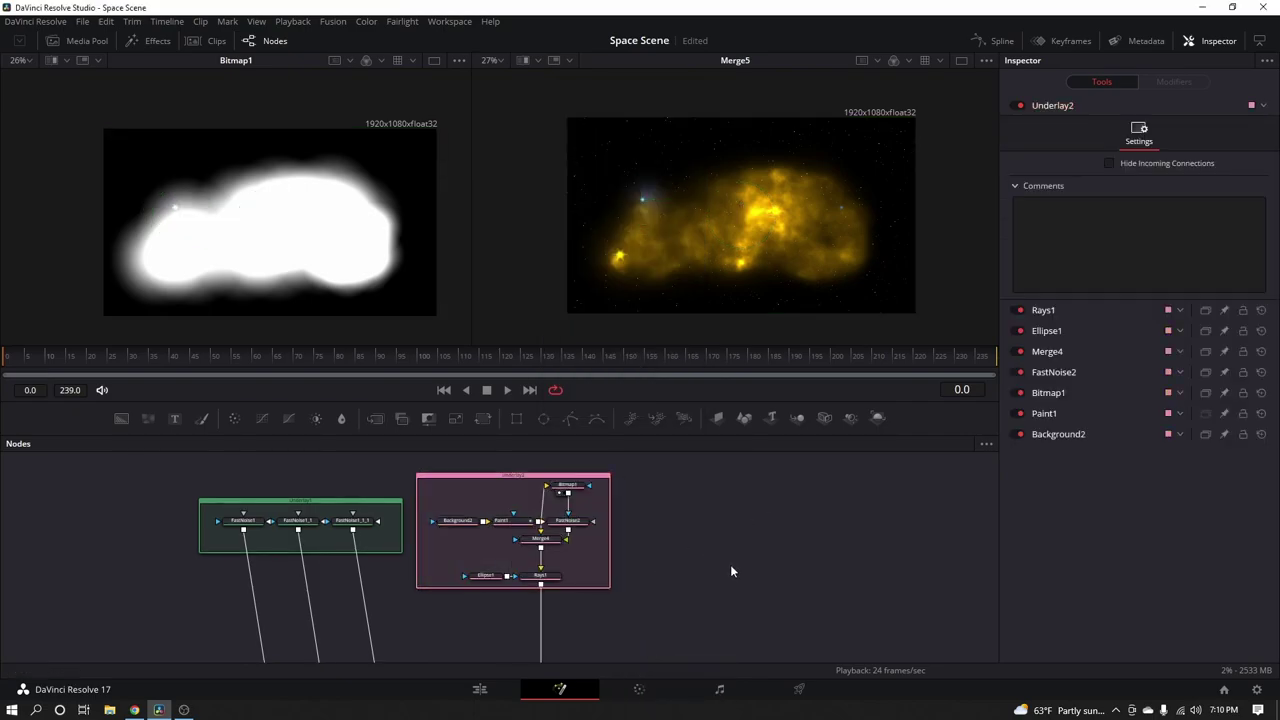
Add connected Image Plane 3D, Merge 3D, Camera 3D and Renderer 3D nodes in empty space beside the nebula underlay
{"action": "scroll", "coordinate": [700, 560], "scroll_direction": "down", "scroll_amount": 2}
{"action": "scroll", "coordinate": [696, 561], "scroll_direction": "down", "scroll_amount": 2}
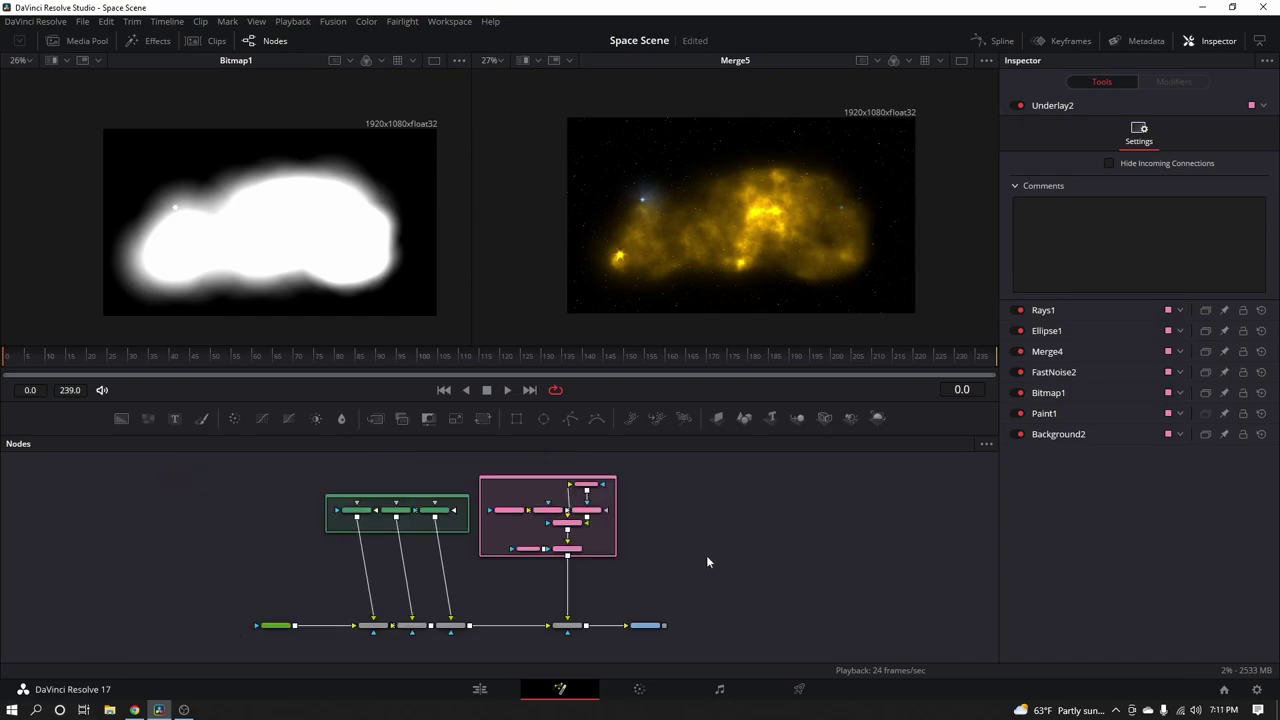
{"action": "left_click", "coordinate": [720, 418]}
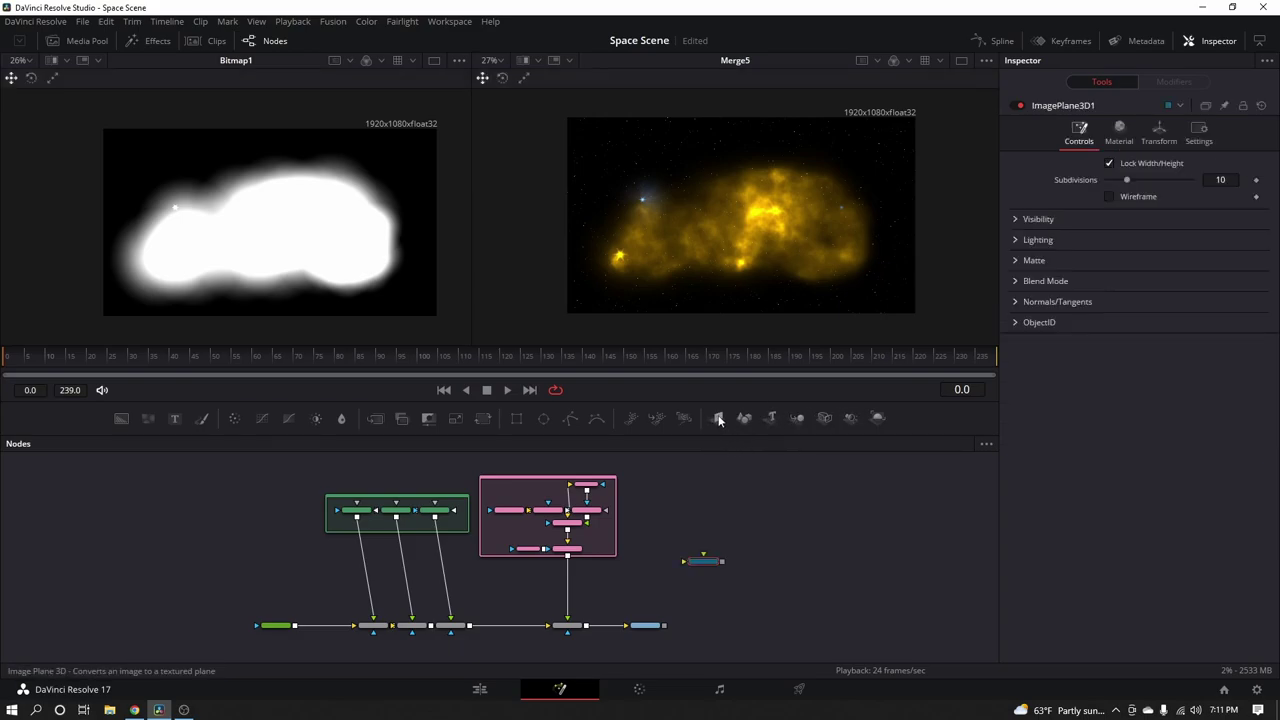
{"action": "left_click", "coordinate": [797, 418]}
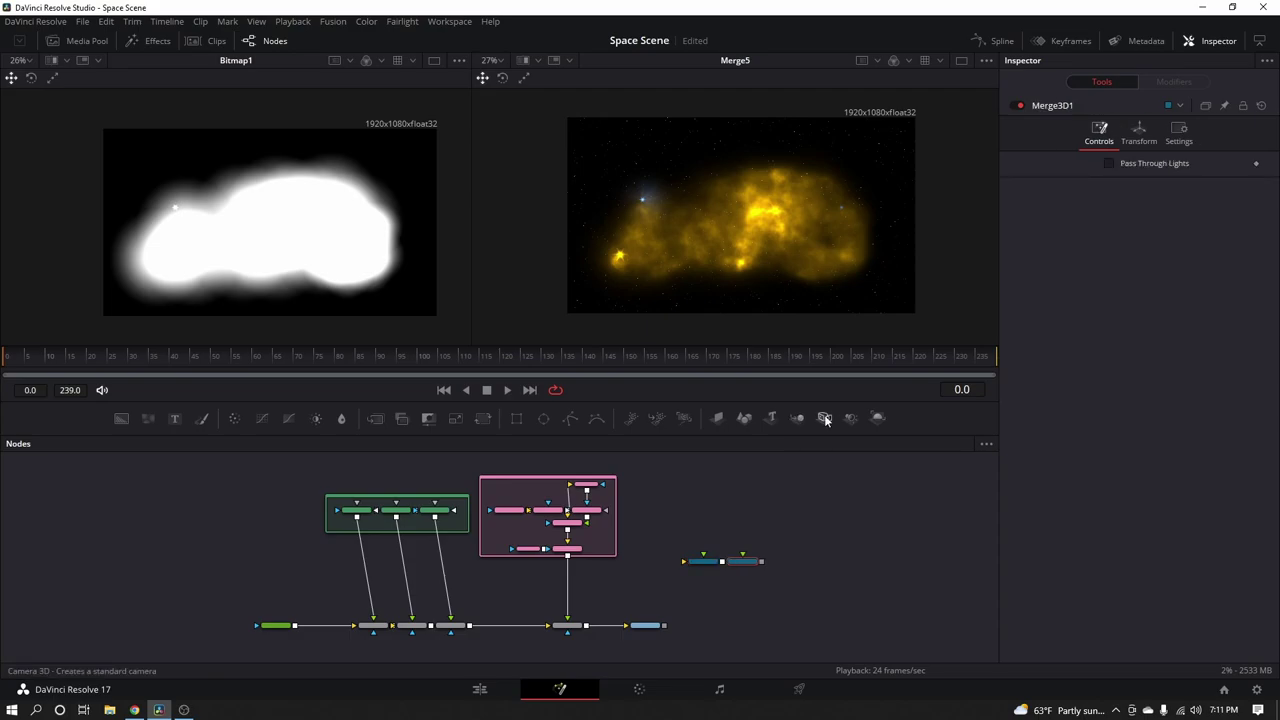
{"action": "left_click", "coordinate": [825, 418]}
{"action": "left_click", "coordinate": [878, 418]}
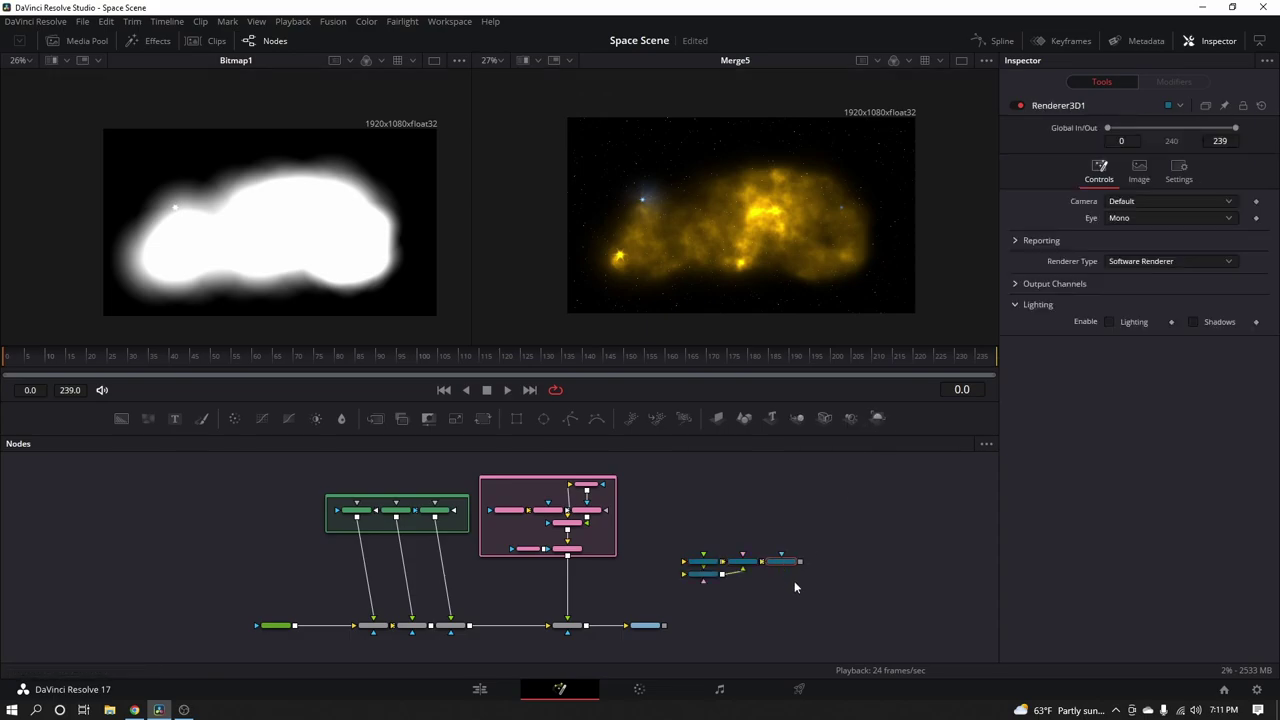
Space the ImagePlane3D1 node farther from Merge3D1 and display Merge3D1 in the second viewer, seen from the side
{"action": "scroll", "coordinate": [729, 580], "scroll_direction": "up", "scroll_amount": 5}
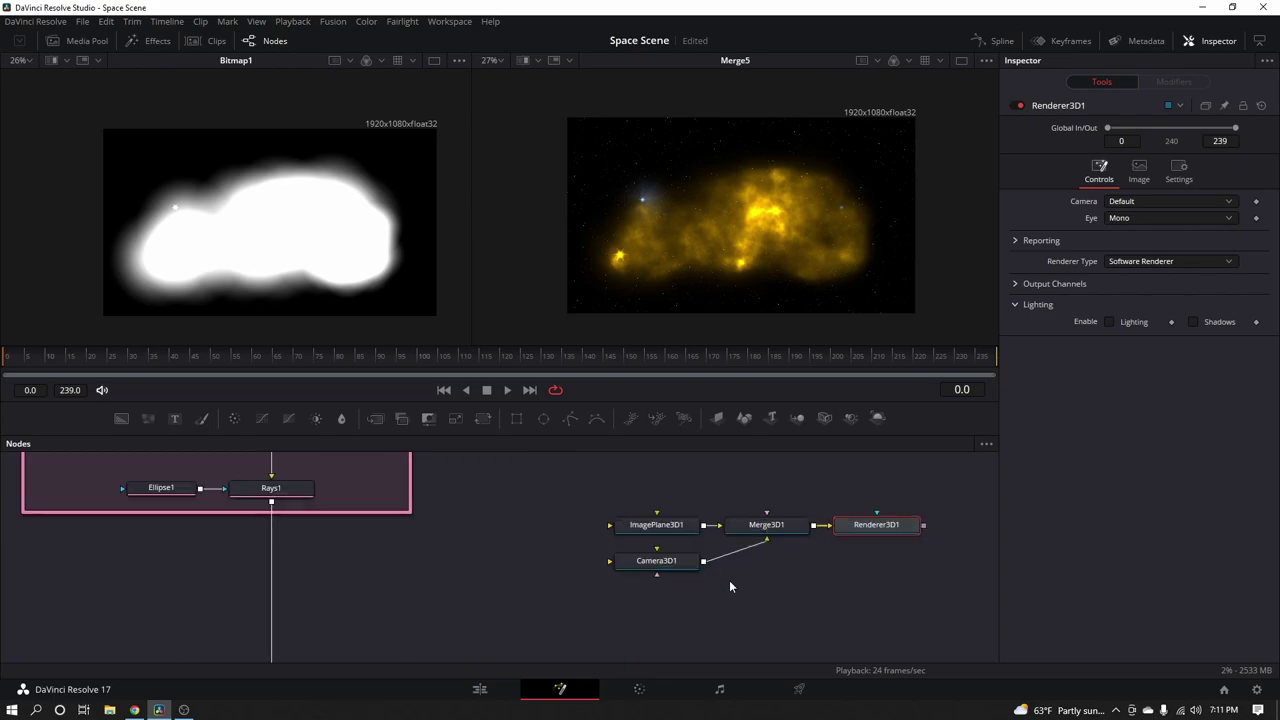
{"action": "scroll", "coordinate": [751, 603], "scroll_direction": "up", "scroll_amount": 2}
{"action": "left_click_drag", "start_coordinate": [644, 571], "coordinate": [531, 571]}
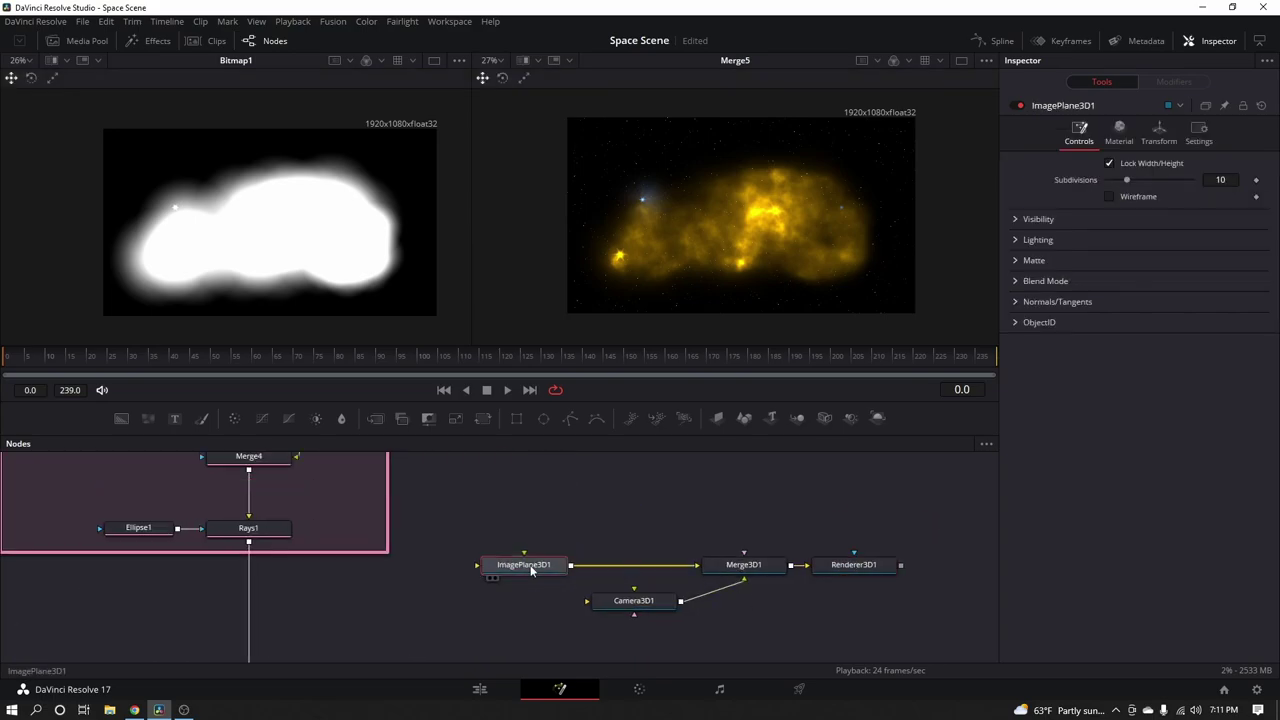
{"action": "left_click_drag", "start_coordinate": [745, 566], "coordinate": [716, 292]}
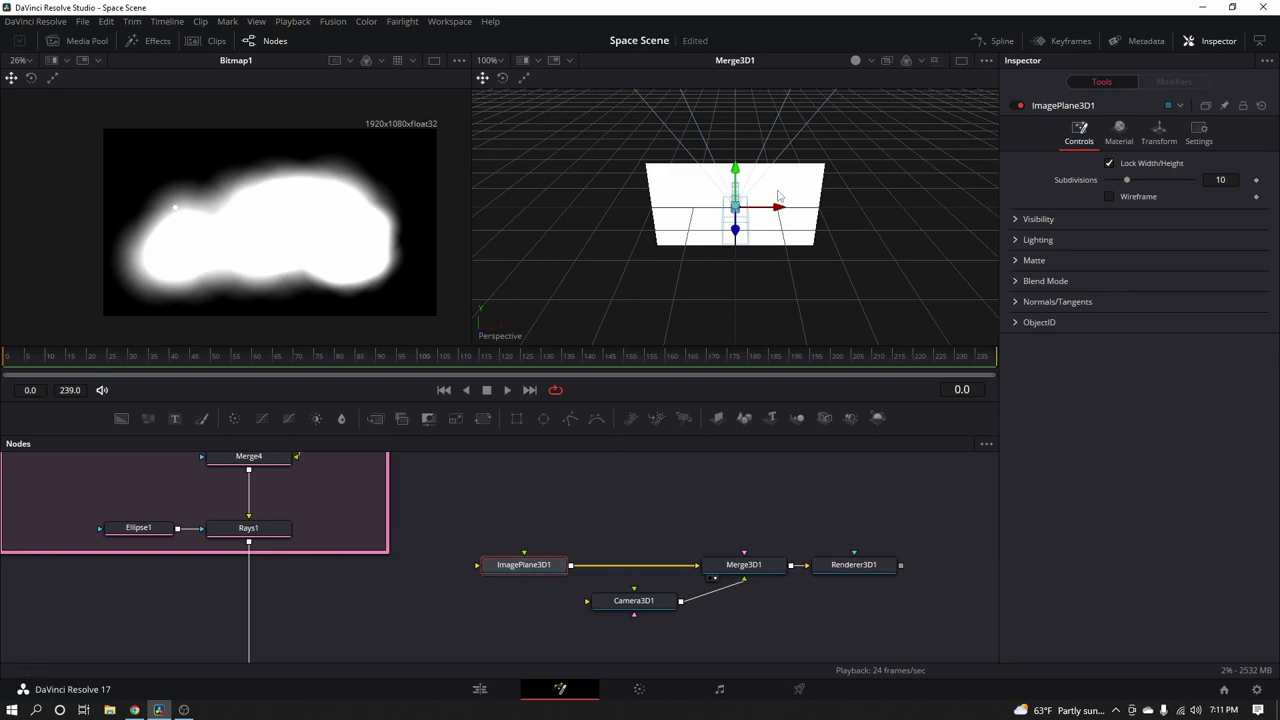
{"action": "left_click_drag", "start_coordinate": [745, 207], "coordinate": [690, 212]}
{"action": "mouse_move", "coordinate": [729, 213]}
{"action": "left_mouse_down"}
{"action": "mouse_move", "coordinate": [622, 225]}
{"action": "mouse_move", "coordinate": [678, 163]}
{"action": "mouse_move", "coordinate": [783, 210]}
{"action": "mouse_move", "coordinate": [615, 245]}
{"action": "mouse_move", "coordinate": [745, 253]}
{"action": "mouse_move", "coordinate": [600, 240]}
{"action": "mouse_move", "coordinate": [747, 231]}
{"action": "left_mouse_up"}
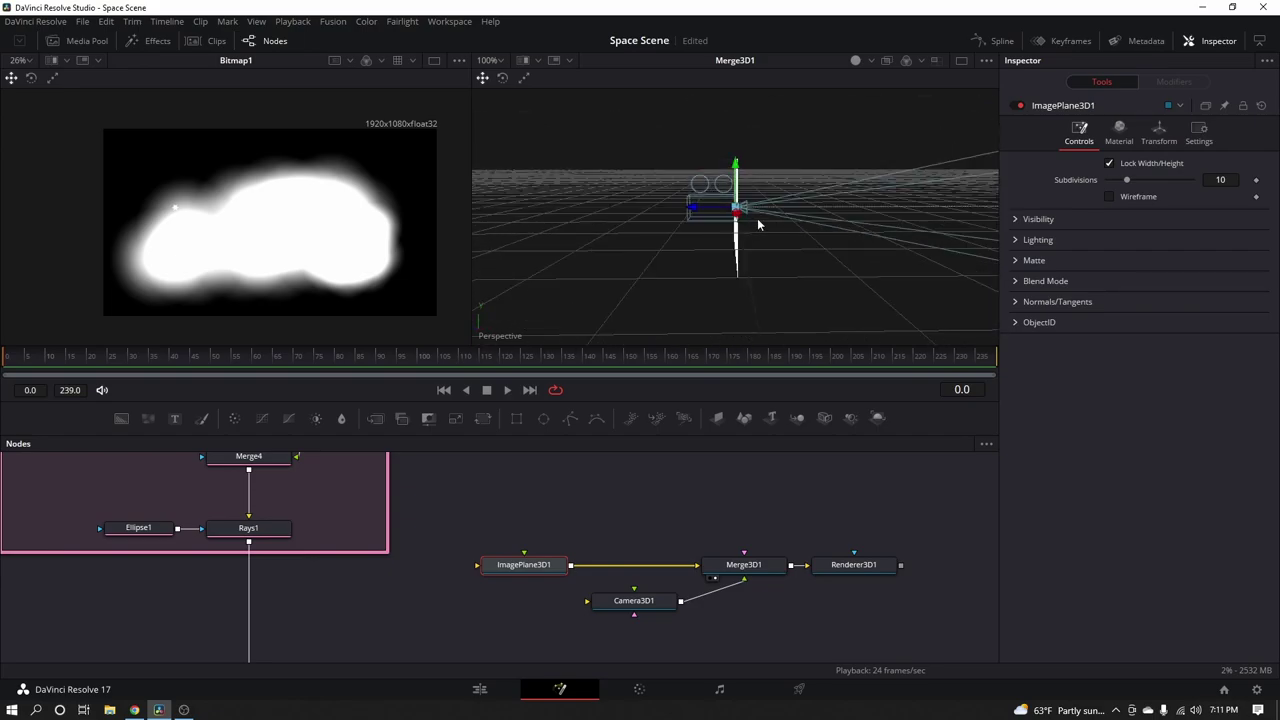
{"action": "scroll", "coordinate": [758, 225], "scroll_direction": "down", "scroll_amount": 3}
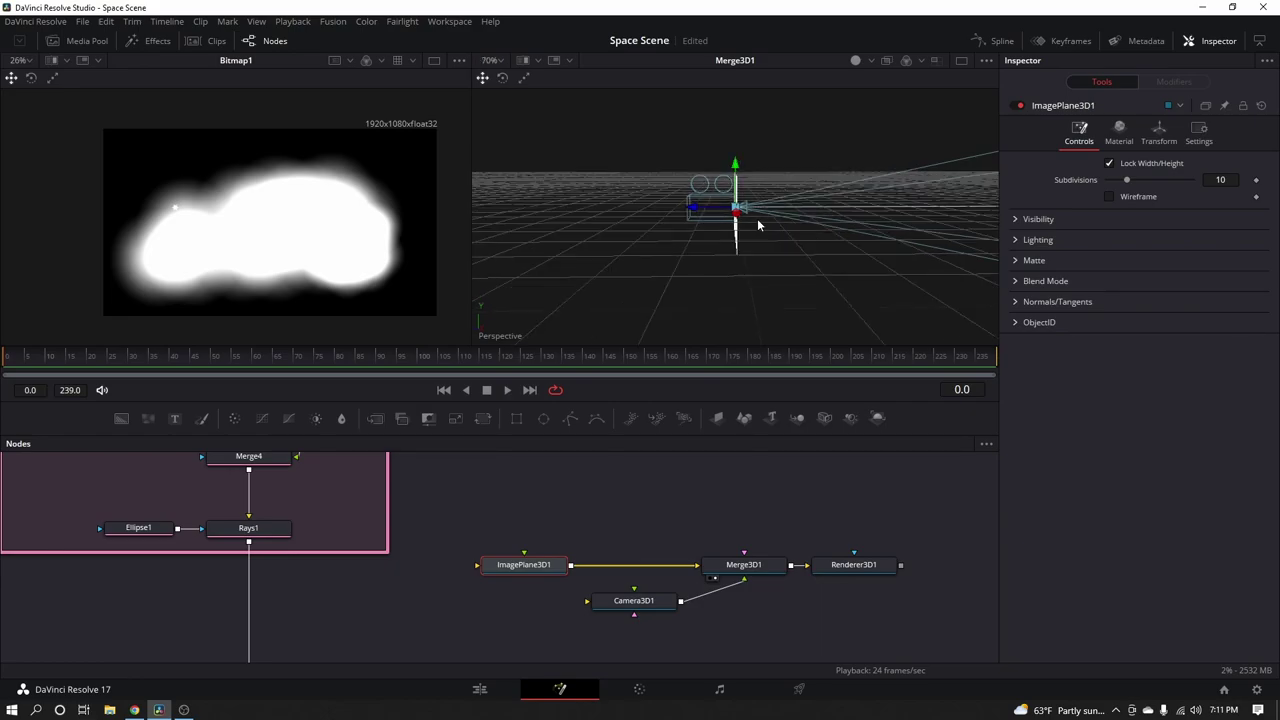
{"action": "left_click_drag", "start_coordinate": [758, 225], "coordinate": [784, 215]}
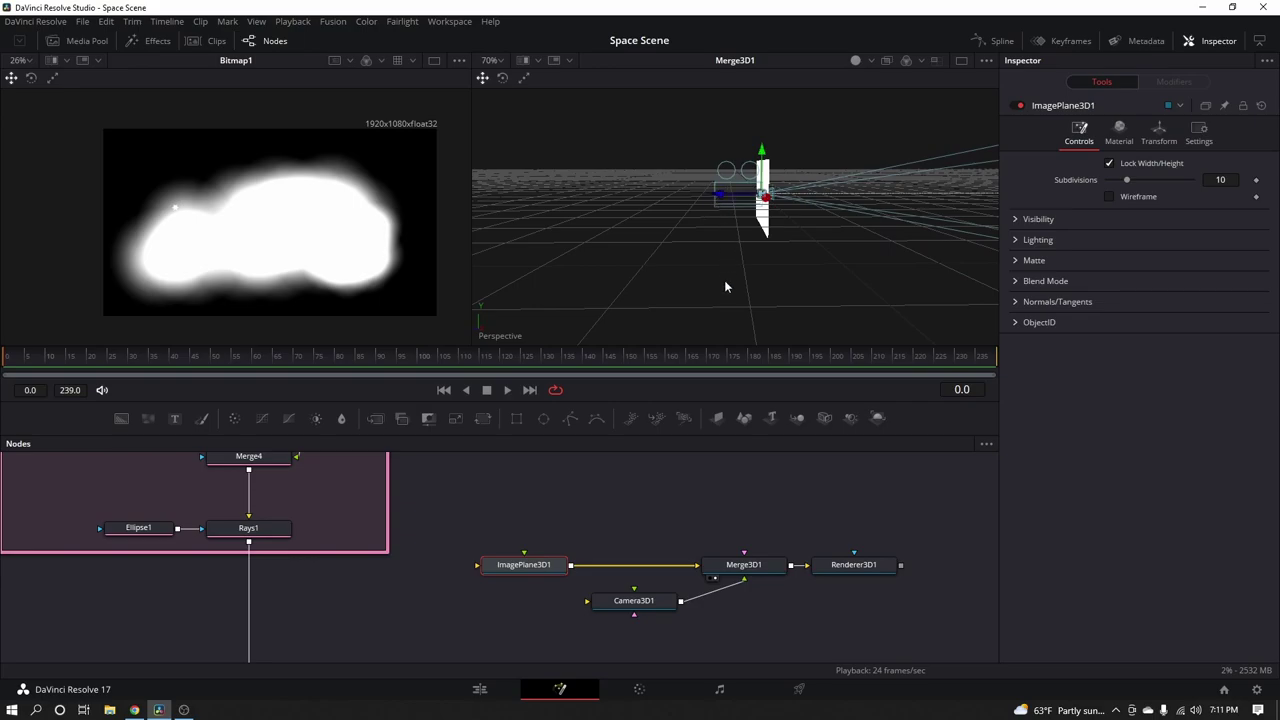
Pull Camera3D1 back along its Z axis and push ImagePlane3D1 away from it in the opposite direction
{"action": "left_click", "coordinate": [632, 605]}
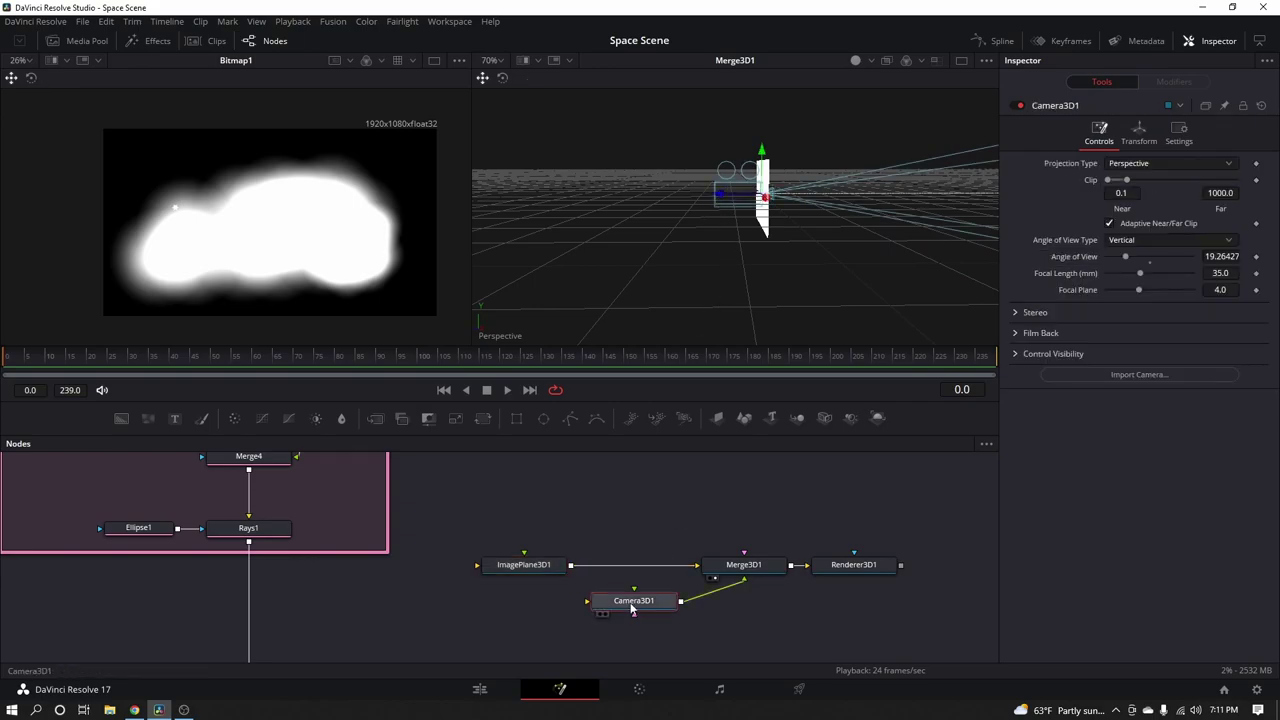
{"action": "left_click_drag", "start_coordinate": [721, 197], "coordinate": [521, 205]}
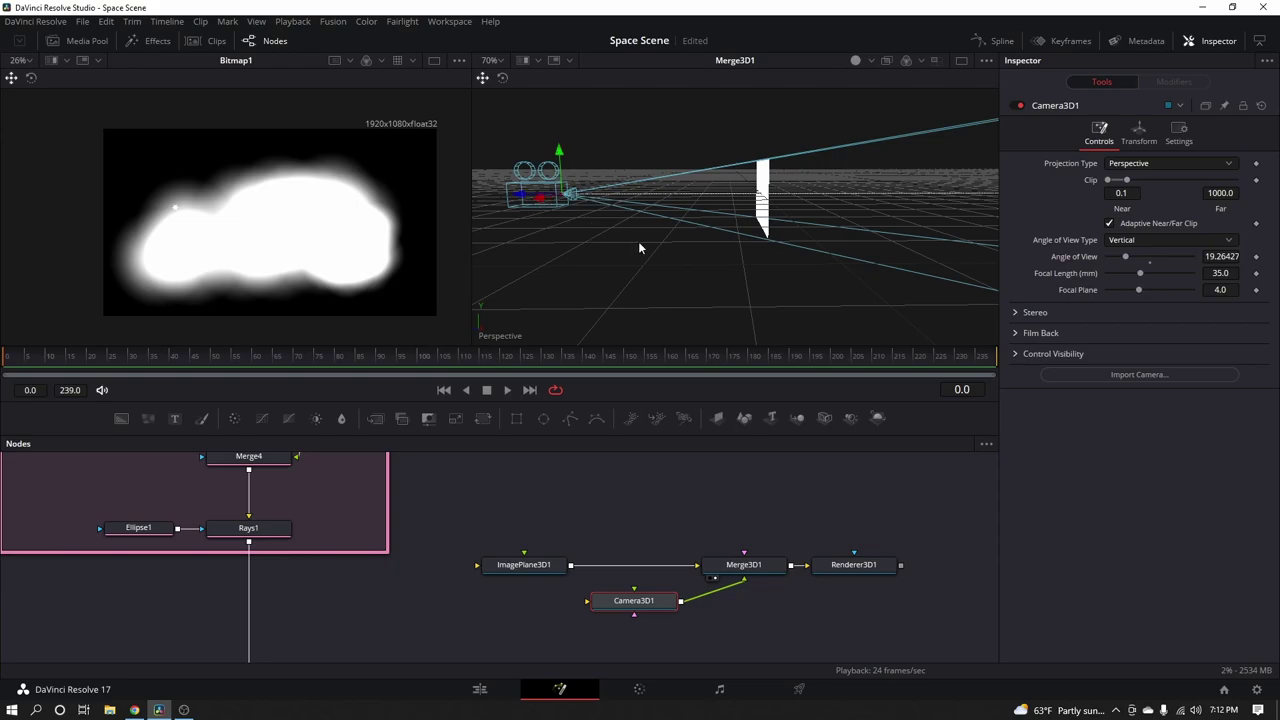
{"action": "left_click", "coordinate": [524, 565]}
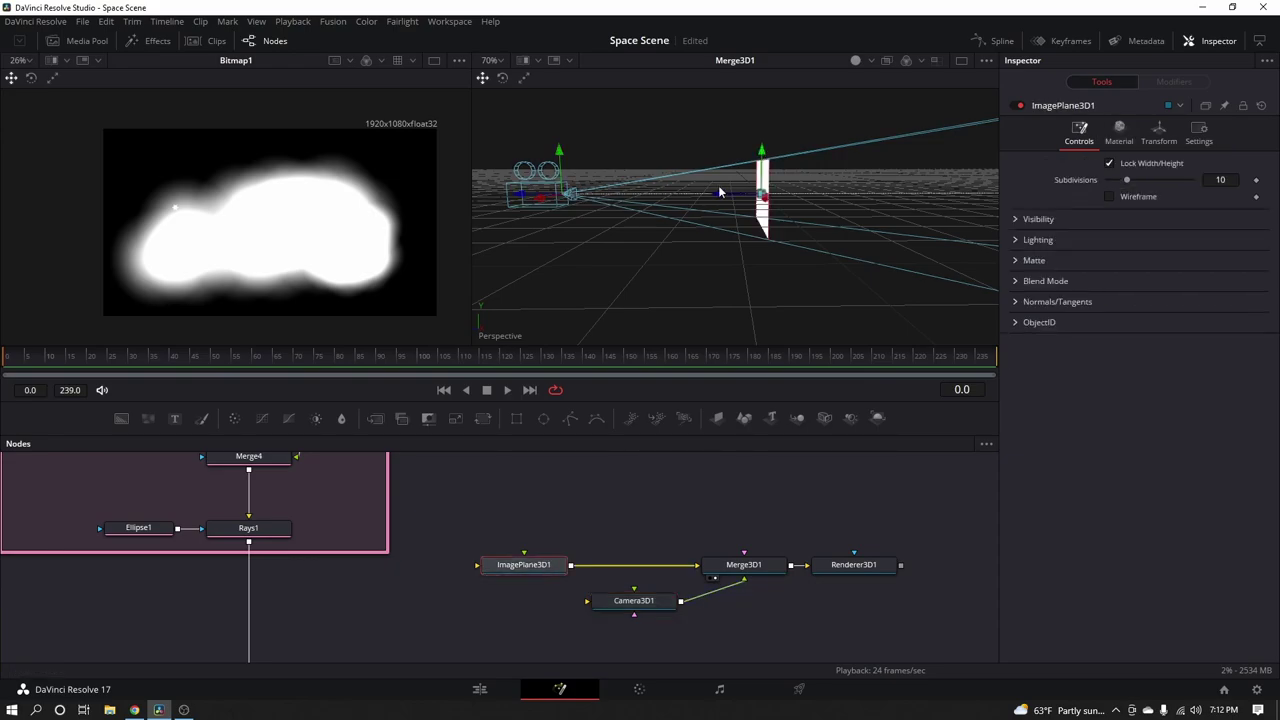
{"action": "left_click_drag", "start_coordinate": [717, 189], "coordinate": [829, 192]}
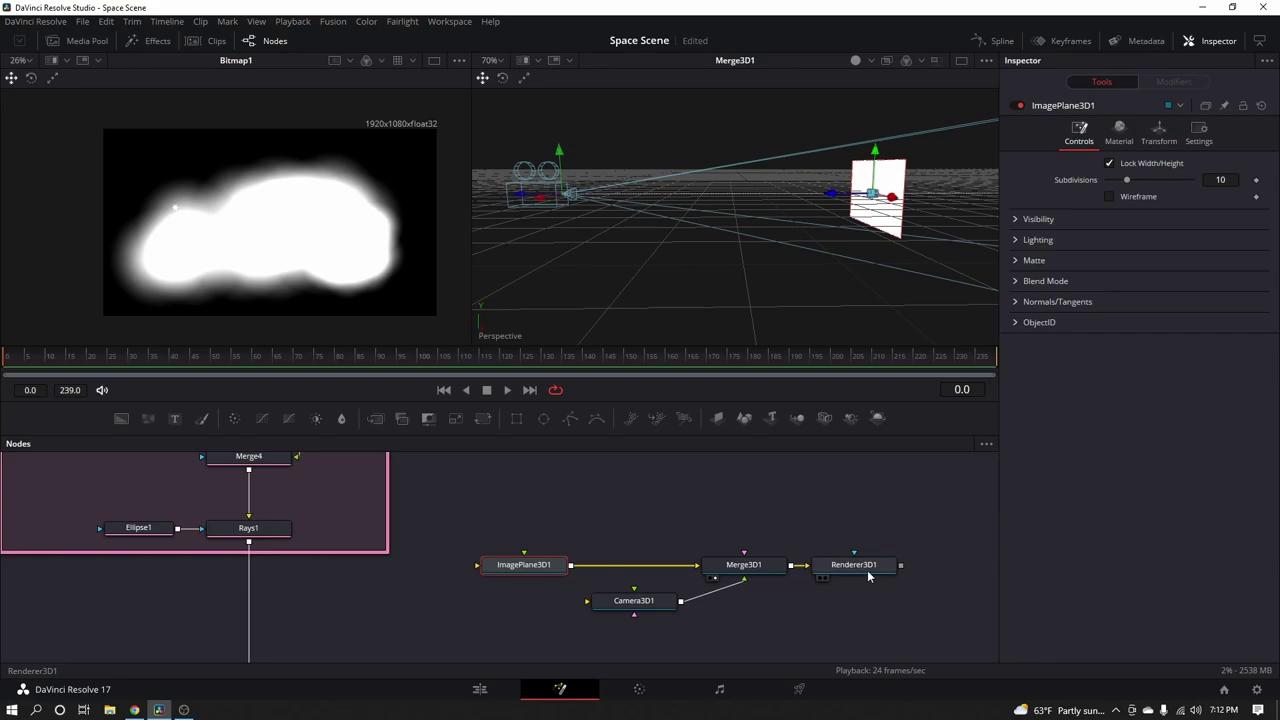
Display Renderer3D1 in the first viewer and push ImagePlane3D1 farther from the camera along Z
{"action": "left_click_drag", "start_coordinate": [868, 570], "coordinate": [348, 265]}
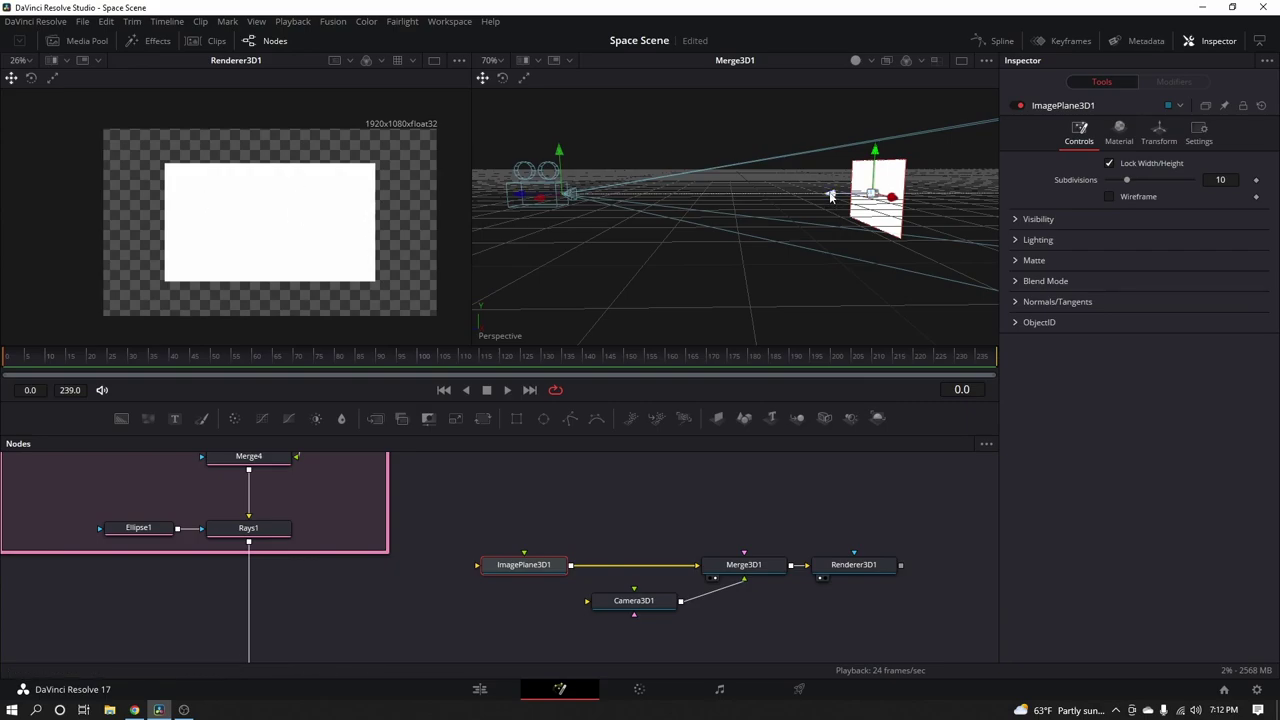
{"action": "left_click_drag", "start_coordinate": [830, 196], "coordinate": [870, 214]}
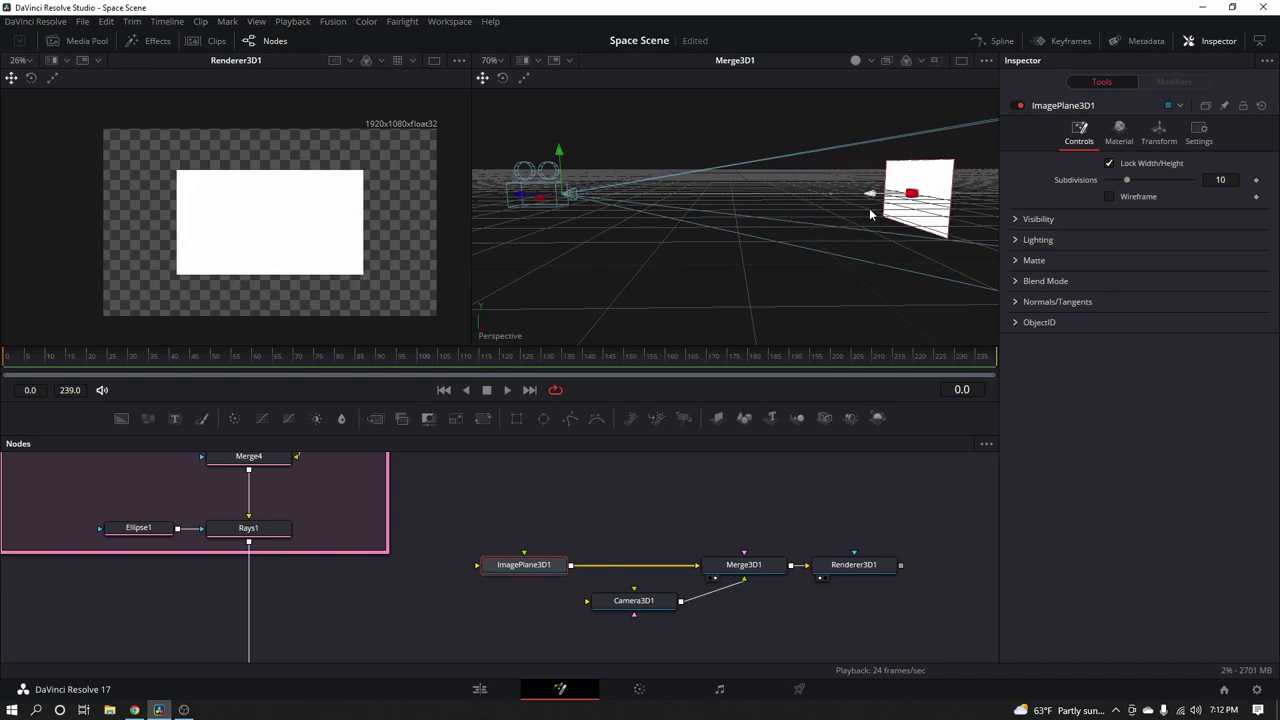
{"action": "left_click_drag", "start_coordinate": [870, 214], "coordinate": [869, 214]}
{"action": "left_click_drag", "start_coordinate": [910, 165], "coordinate": [890, 46]}
{"action": "key", "text": "ctrl+z"}
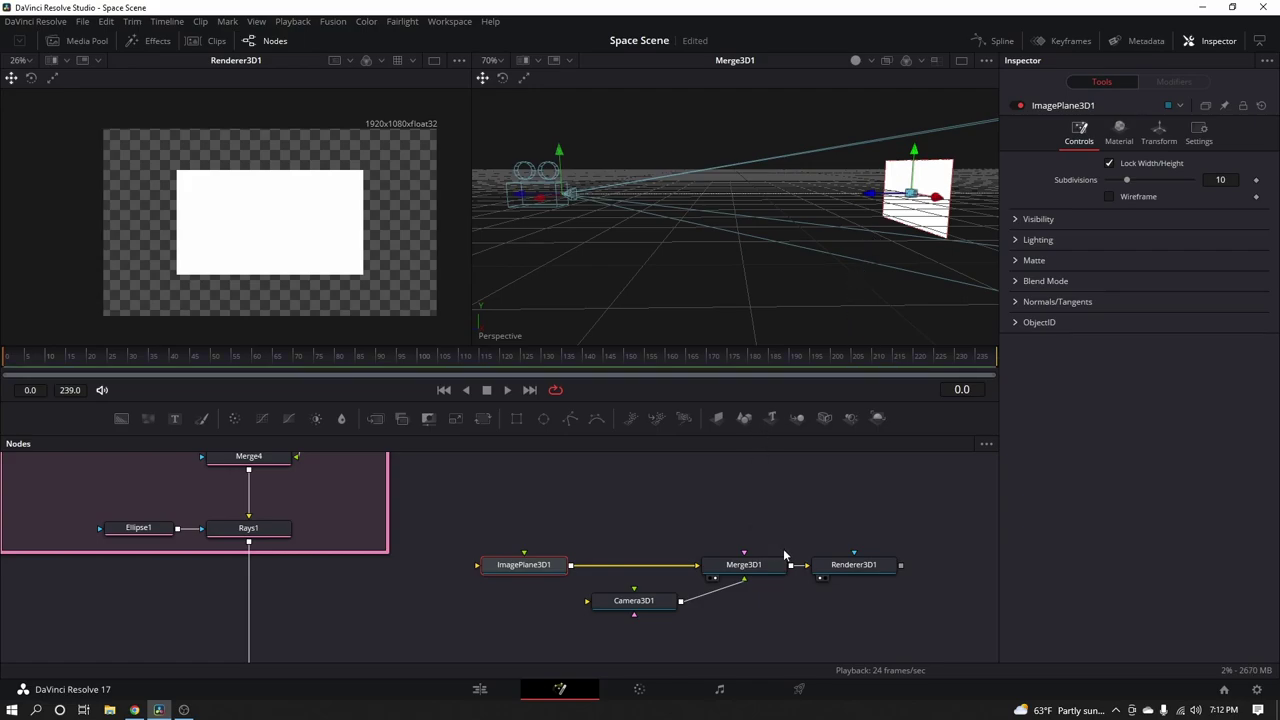
Examine the Renderer3D1 settings and the layout of the 3D nodes beside the star, nebula and 2D merge nodes
{"action": "scroll", "coordinate": [746, 545], "scroll_direction": "up", "scroll_amount": 1}
{"action": "scroll", "coordinate": [746, 545], "scroll_direction": "right", "scroll_amount": 1}
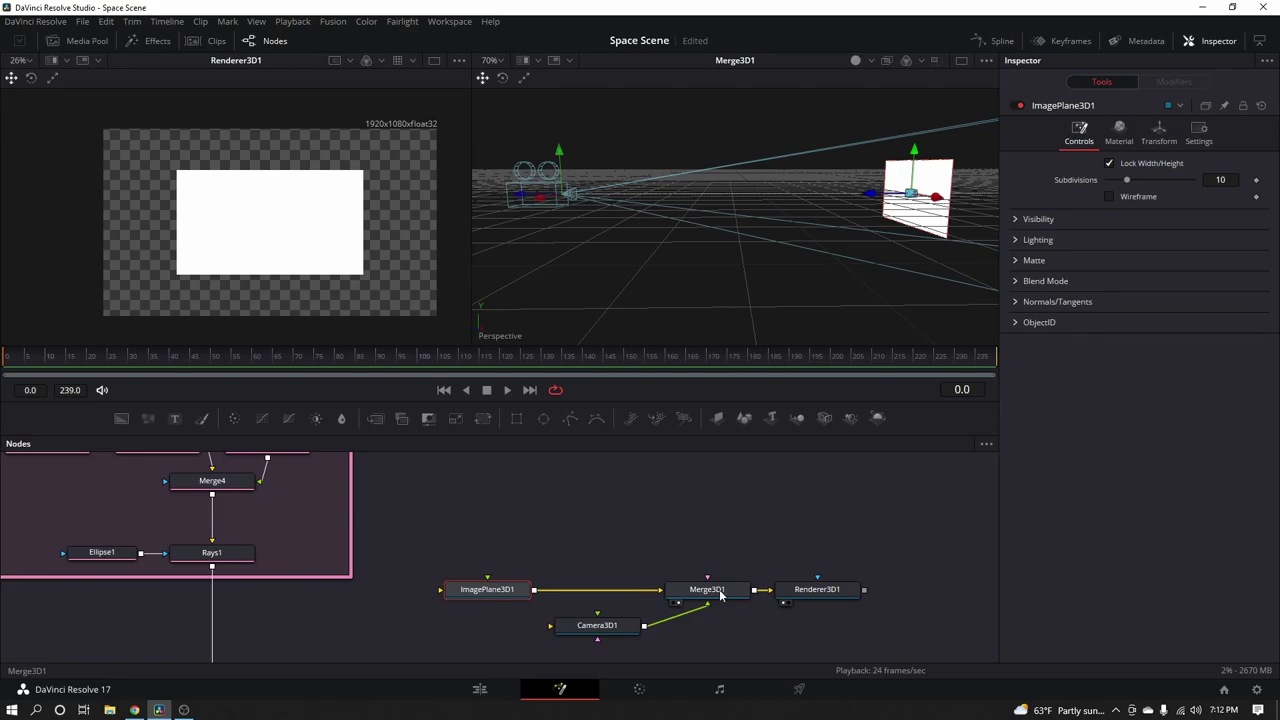
{"action": "left_click", "coordinate": [817, 590]}
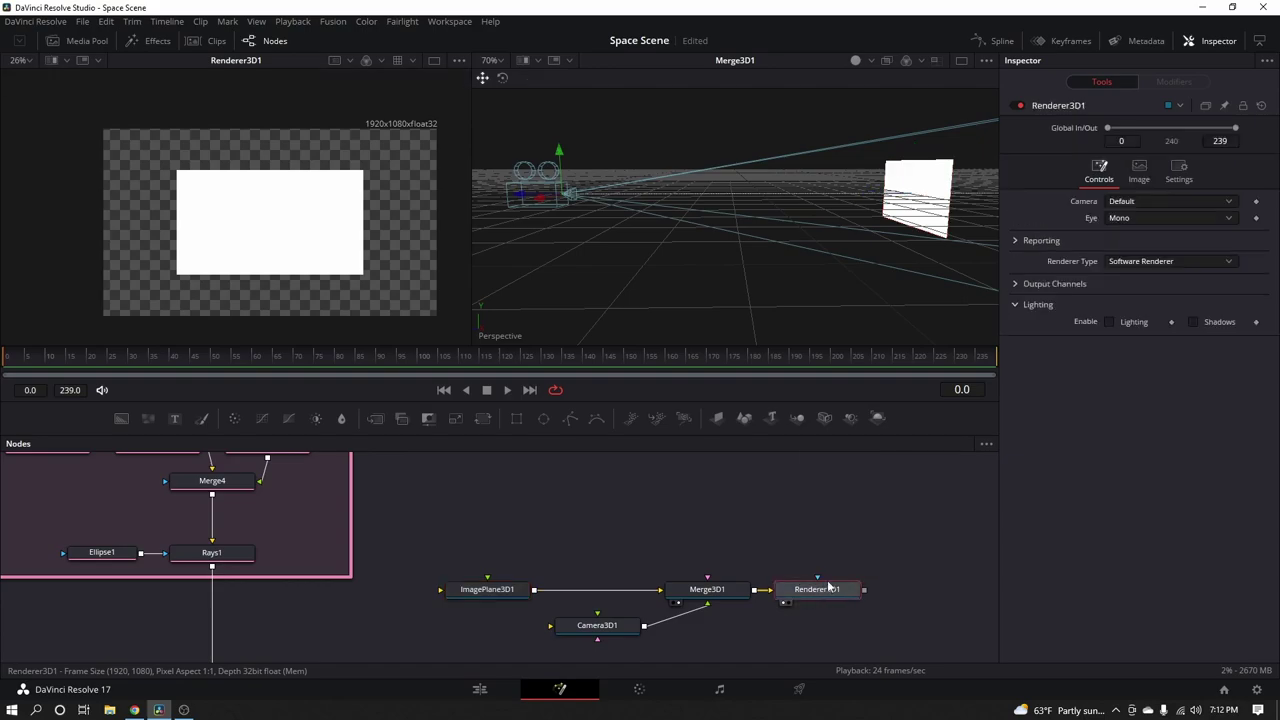
{"action": "scroll", "coordinate": [887, 516], "scroll_direction": "down", "scroll_amount": 5}
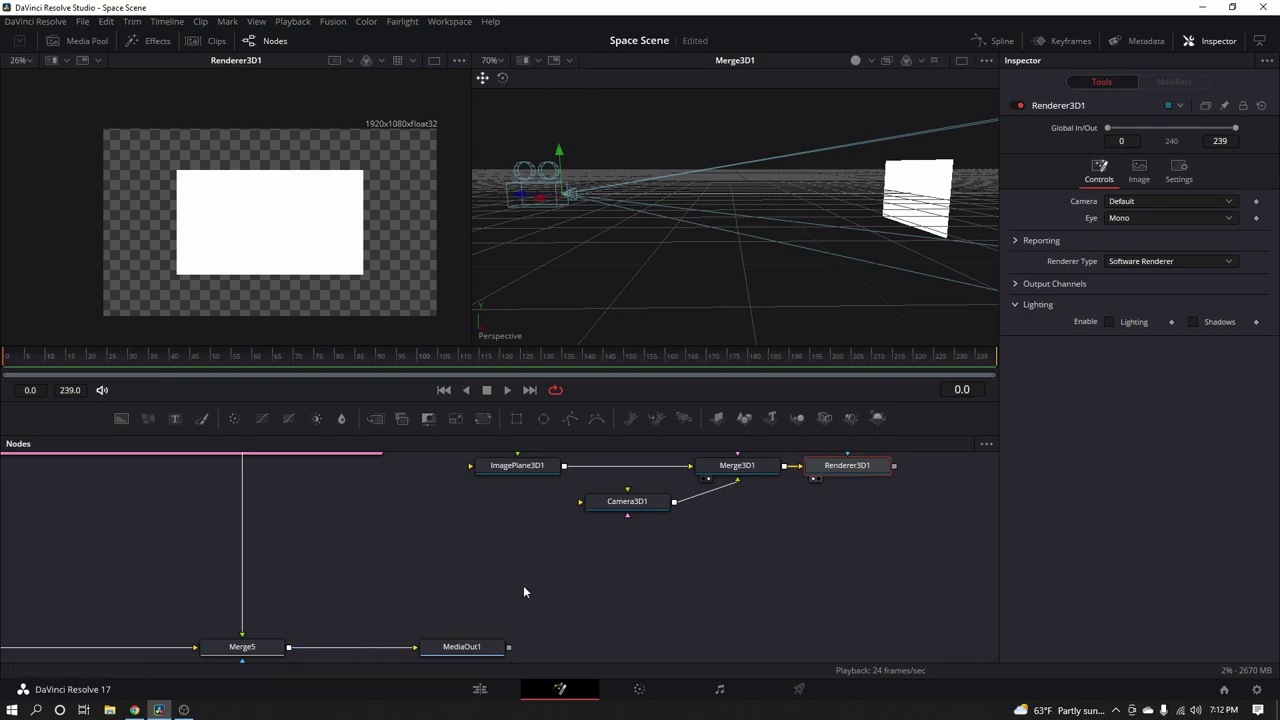
{"action": "left_click_drag", "start_coordinate": [689, 570], "coordinate": [703, 580]}
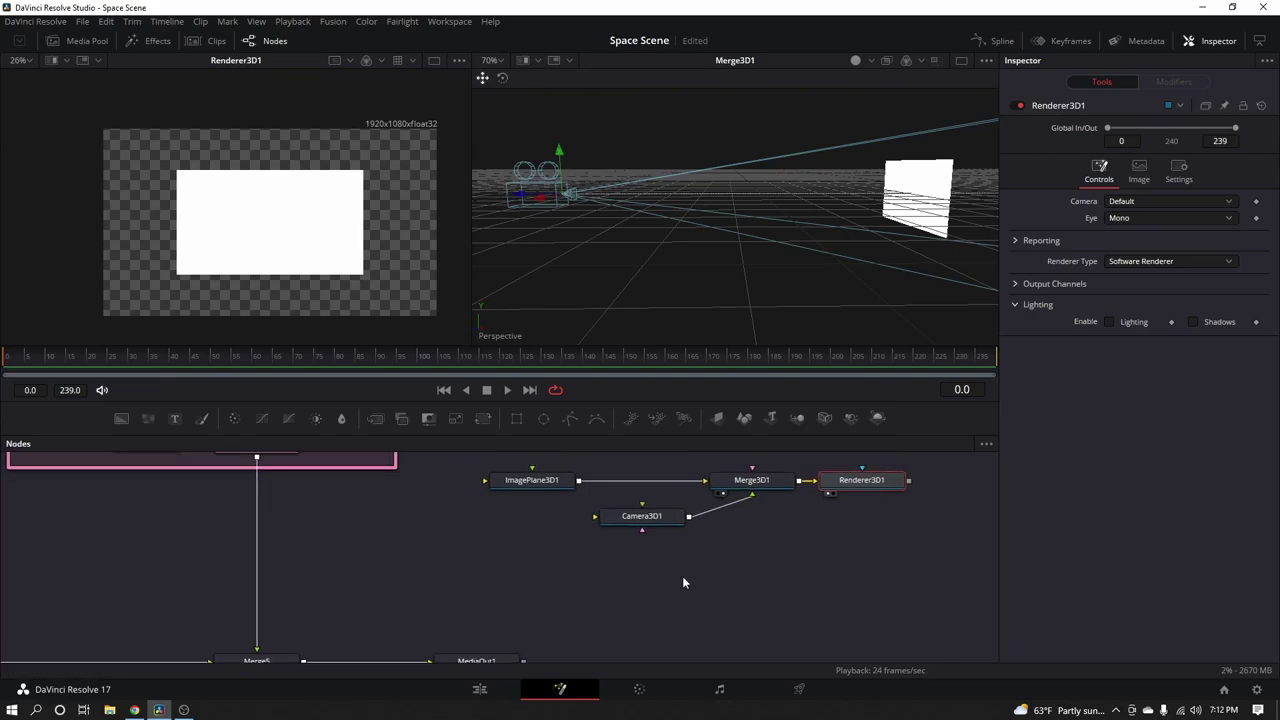
{"action": "scroll", "coordinate": [682, 576], "scroll_direction": "up", "scroll_amount": 2}
{"action": "scroll", "coordinate": [592, 582], "scroll_direction": "down", "scroll_amount": 2}
{"action": "scroll", "coordinate": [592, 582], "scroll_direction": "down", "scroll_amount": 3}
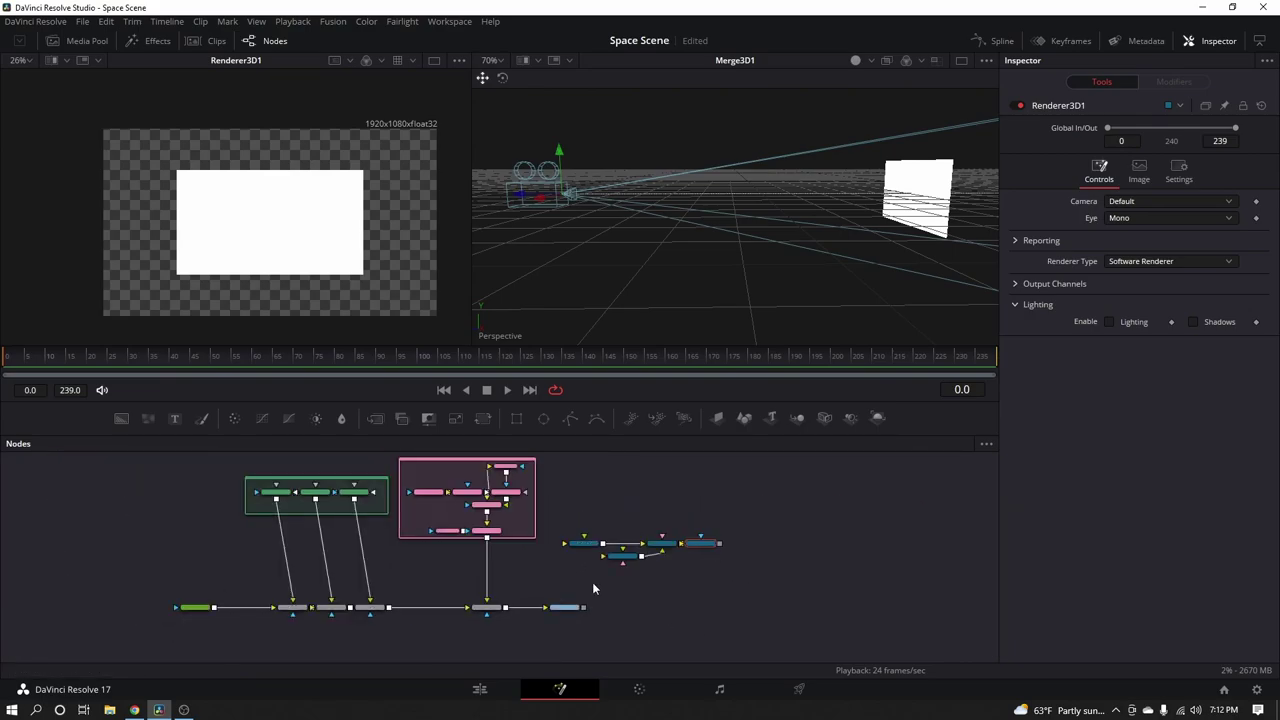
{"action": "scroll", "coordinate": [638, 594], "scroll_direction": "up", "scroll_amount": 1}
{"action": "scroll", "coordinate": [555, 587], "scroll_direction": "up", "scroll_amount": 1}
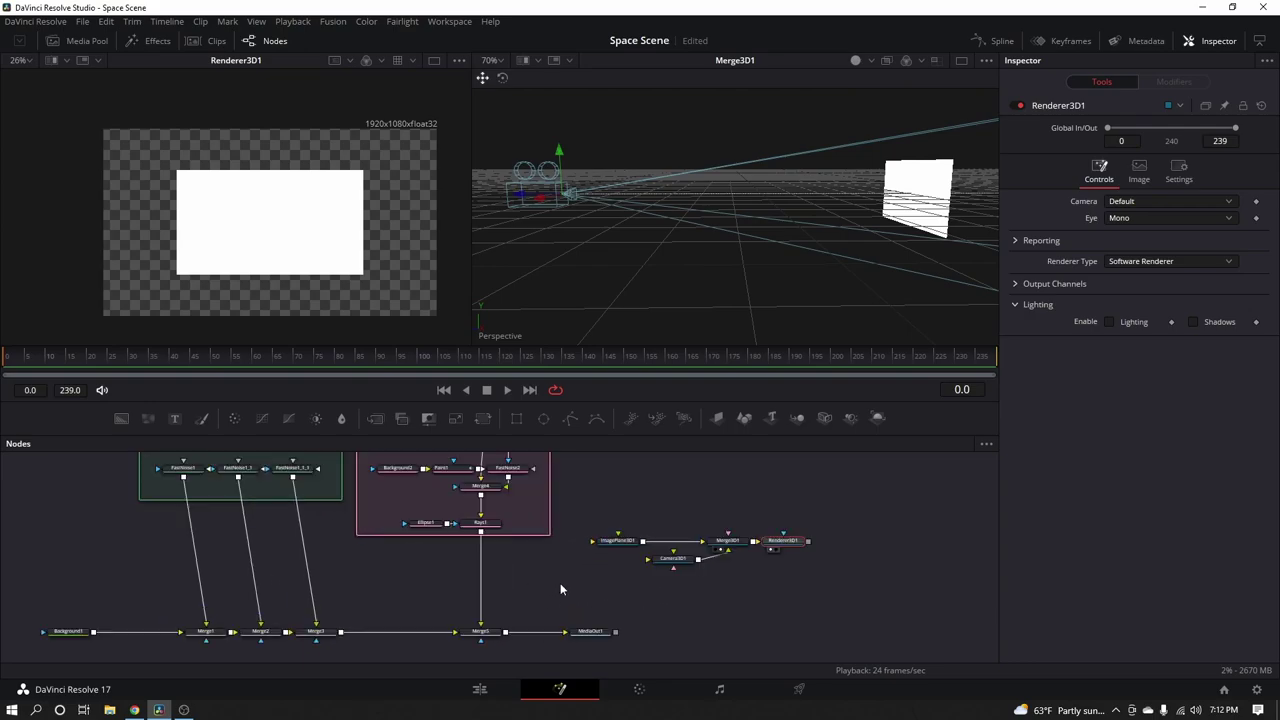
Disconnect the star FastNoise nodes and Rays1 from the 2D merges, and move ImagePlane3D1 below the star underlay
{"action": "scroll", "coordinate": [565, 590], "scroll_direction": "up", "scroll_amount": 1}
{"action": "scroll", "coordinate": [565, 590], "scroll_direction": "down", "scroll_amount": 1}
{"action": "scroll", "coordinate": [565, 590], "scroll_direction": "down", "scroll_amount": 2}
{"action": "scroll", "coordinate": [429, 580], "scroll_direction": "up", "scroll_amount": 3}
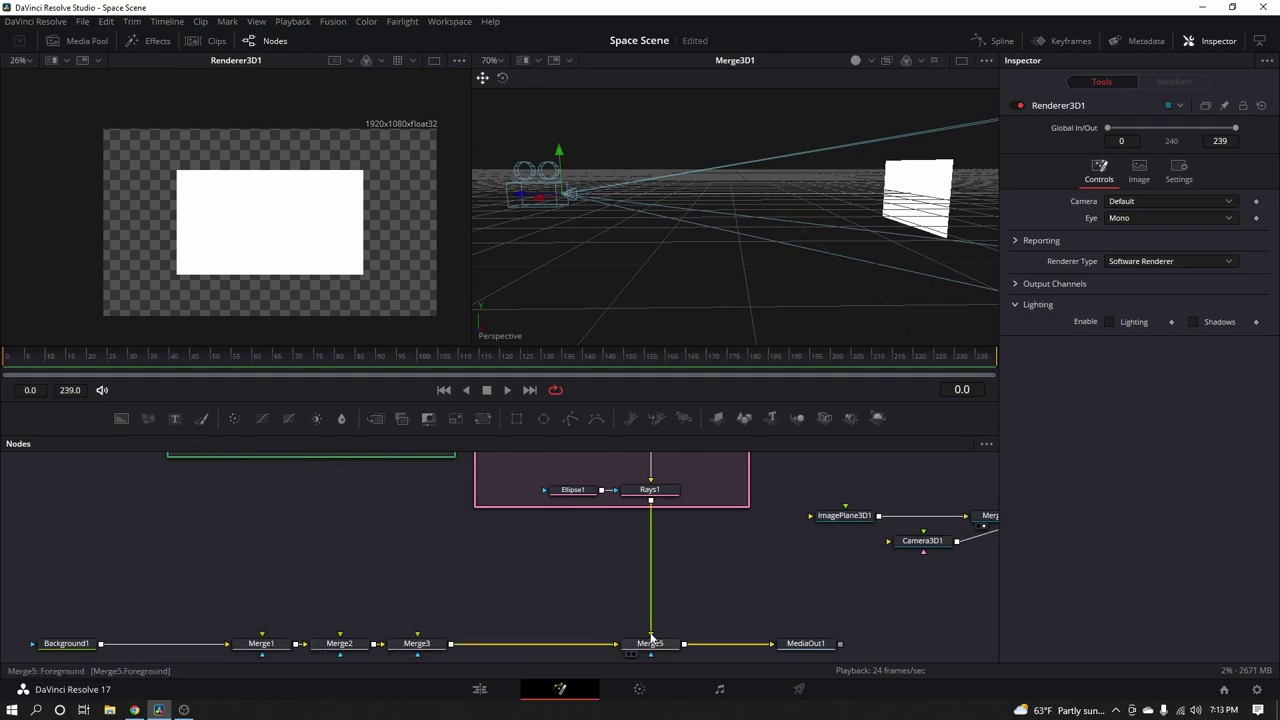
{"action": "left_click_drag", "start_coordinate": [842, 521], "coordinate": [254, 502]}
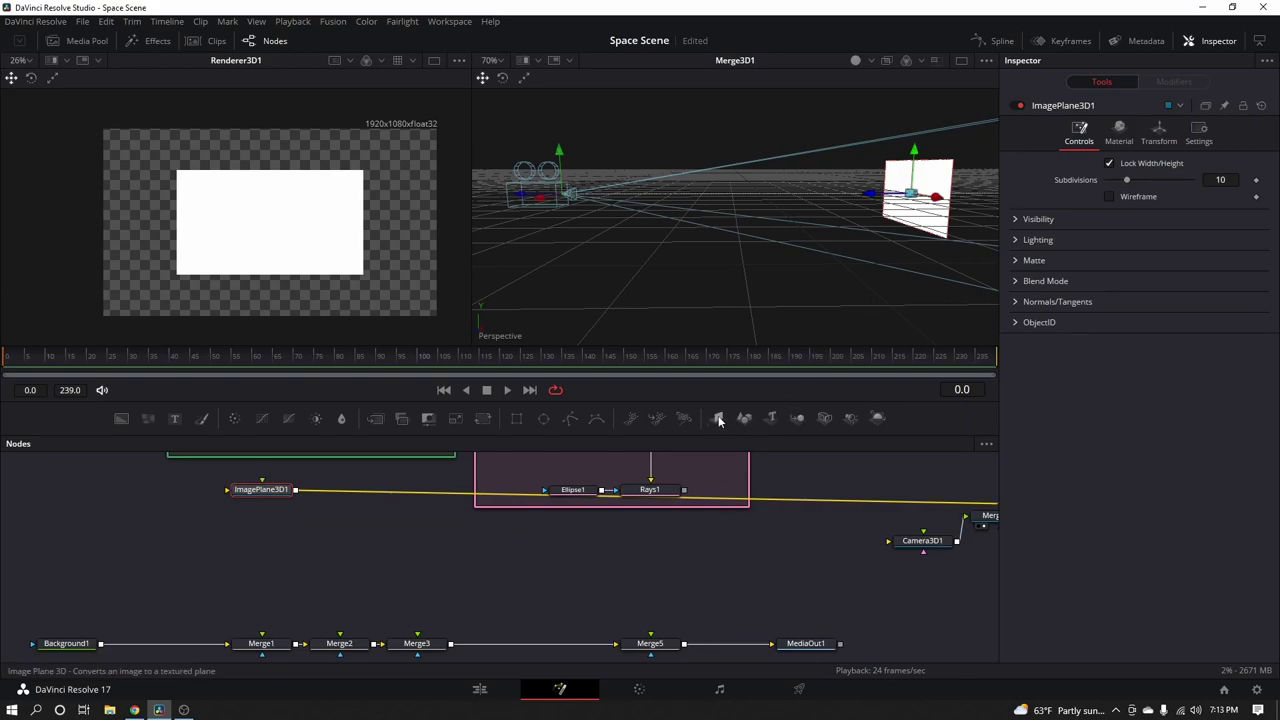
Add a second image plane, delete the extra 3D merge joining the two planes, and disconnect ImagePlane3D1 from Merge3D1
{"action": "left_click_drag", "start_coordinate": [718, 421], "coordinate": [345, 487]}
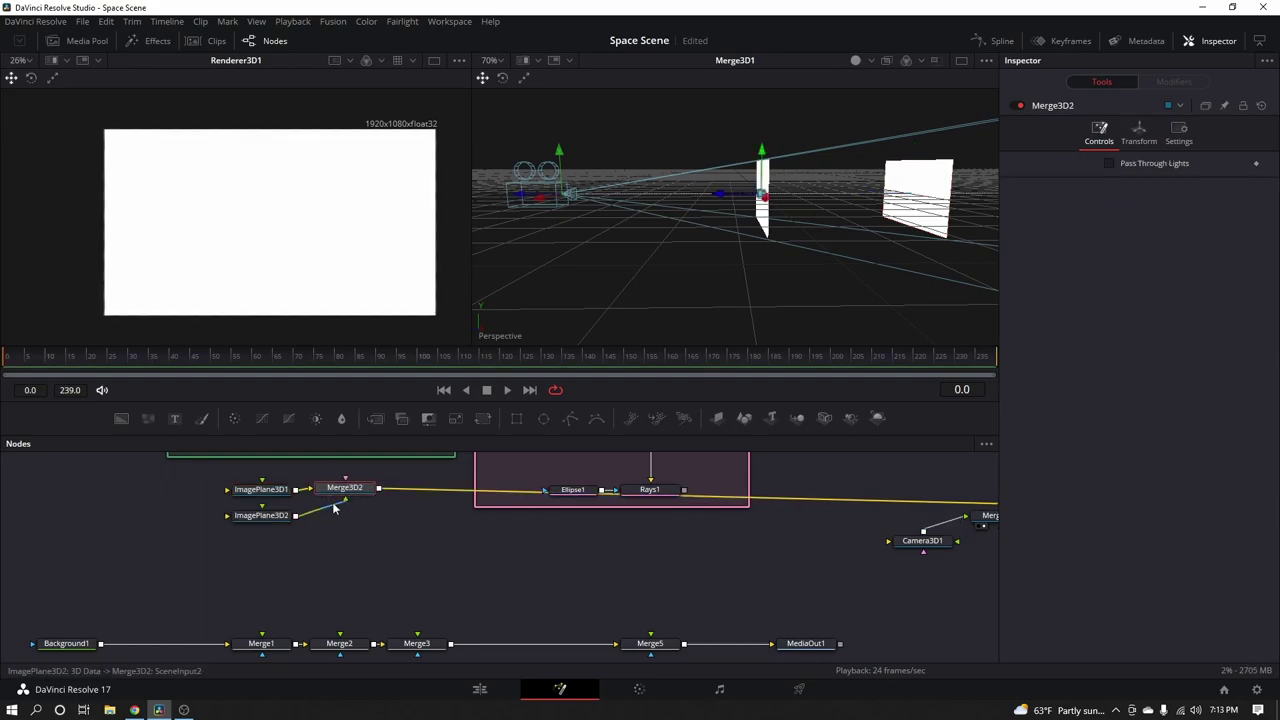
{"action": "key", "text": "Delete"}
{"action": "scroll", "coordinate": [540, 540], "scroll_direction": "right", "scroll_amount": 3}
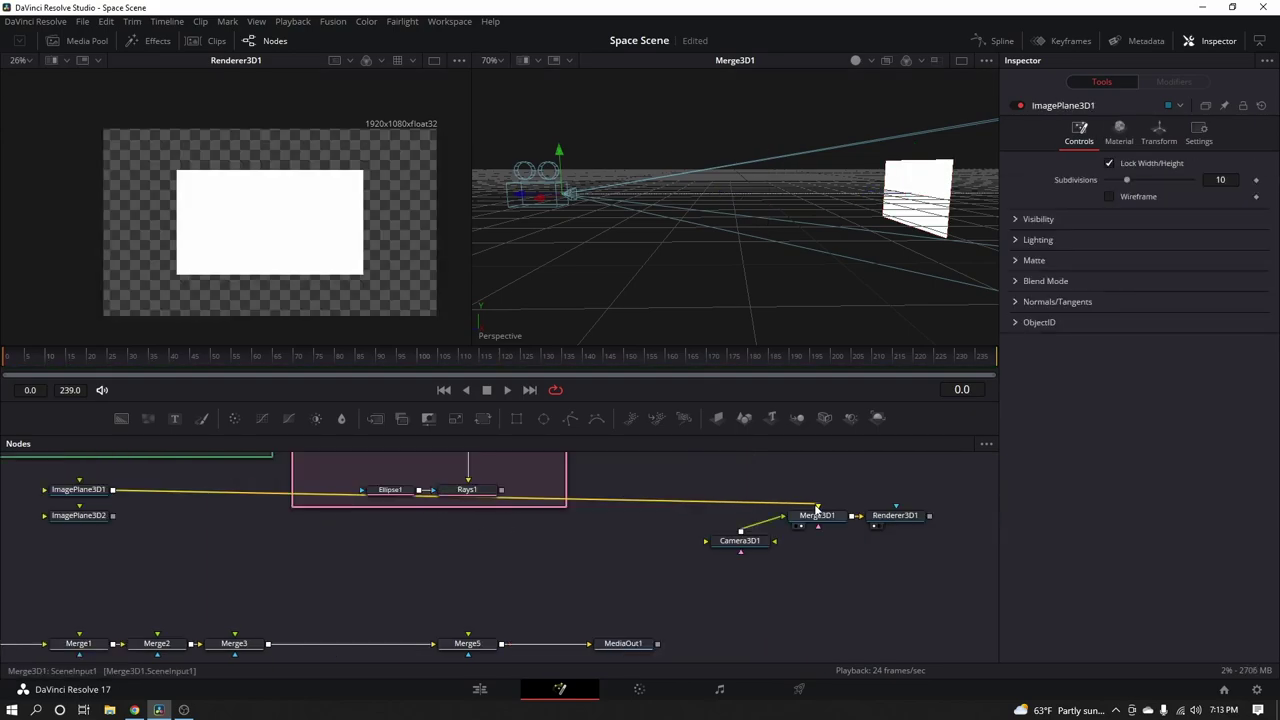
{"action": "left_click_drag", "start_coordinate": [654, 554], "coordinate": [746, 594]}
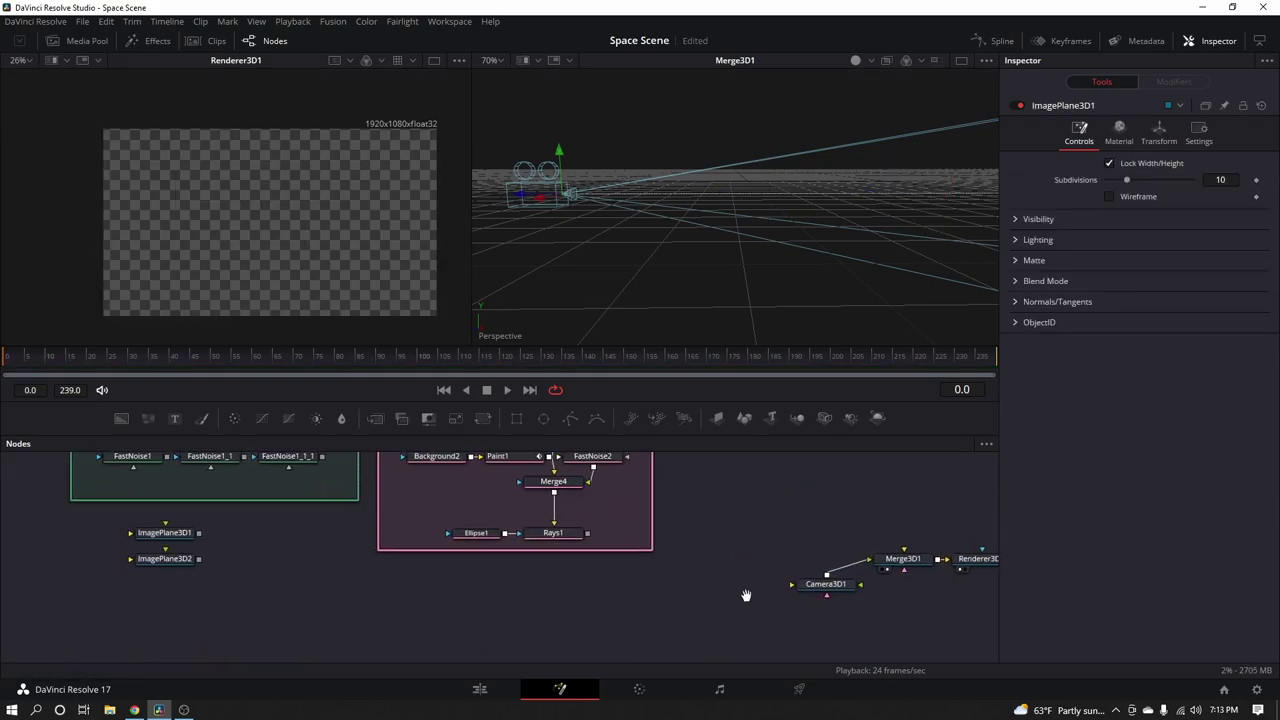
Line up the two image planes side by side below the star underlay and add a third one next to them
{"action": "left_click_drag", "start_coordinate": [185, 537], "coordinate": [219, 534]}
{"action": "left_click", "coordinate": [180, 559]}
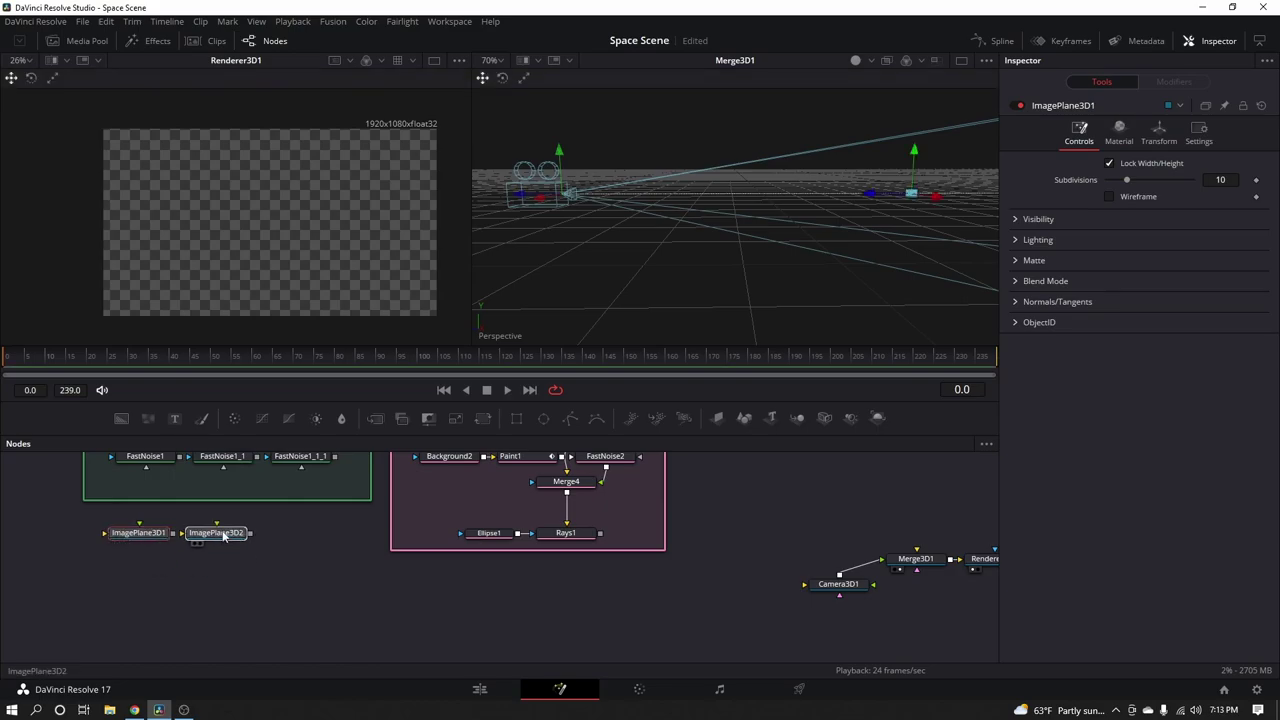
{"action": "left_click", "coordinate": [717, 418]}
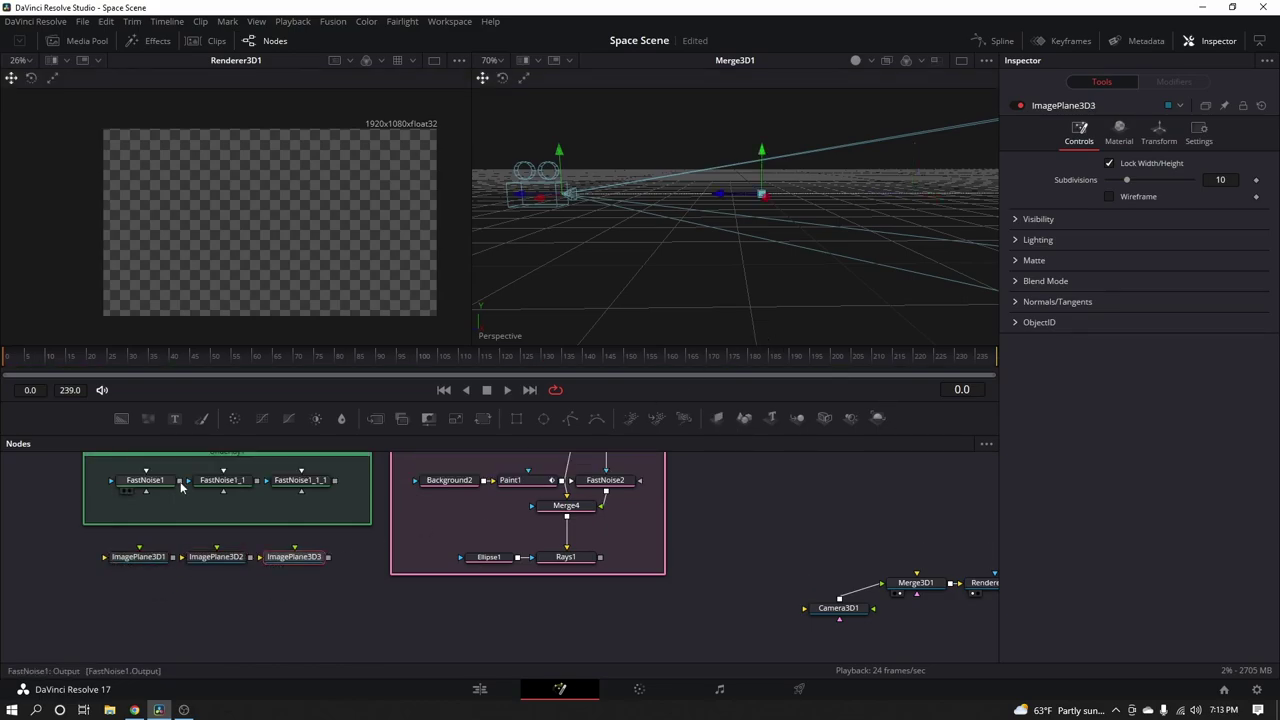
Connect FastNoise1, FastNoise1_1 and FastNoise1_1_1 to ImagePlane3D1, ImagePlane3D2 and ImagePlane3D3 respectively
{"action": "left_click_drag", "start_coordinate": [180, 481], "coordinate": [140, 556]}
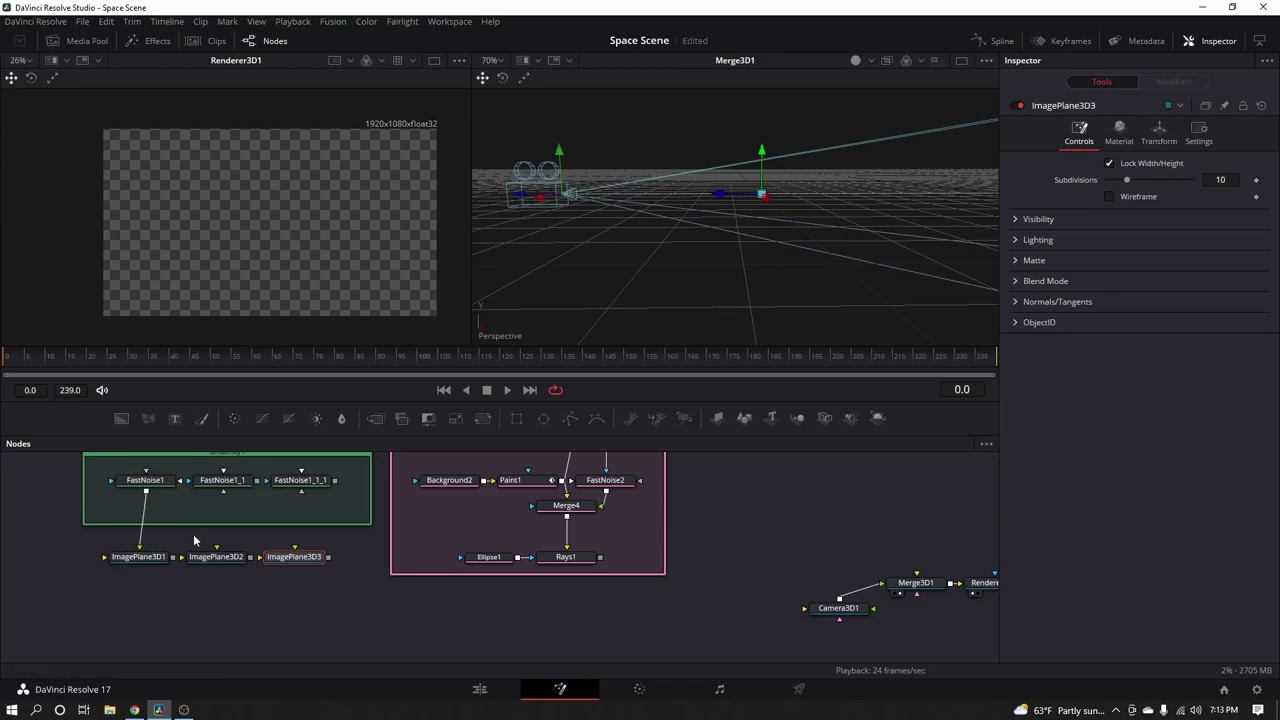
{"action": "left_click_drag", "start_coordinate": [255, 490], "coordinate": [220, 556]}
{"action": "left_click_drag", "start_coordinate": [330, 490], "coordinate": [296, 556]}
Move Merge3D1 and Camera3D1 below the nebula underlay, connect ImagePlane3D1 to Merge3D1, and display the merge in the second viewer
{"action": "scroll", "coordinate": [718, 535], "scroll_direction": "down", "scroll_amount": 2}
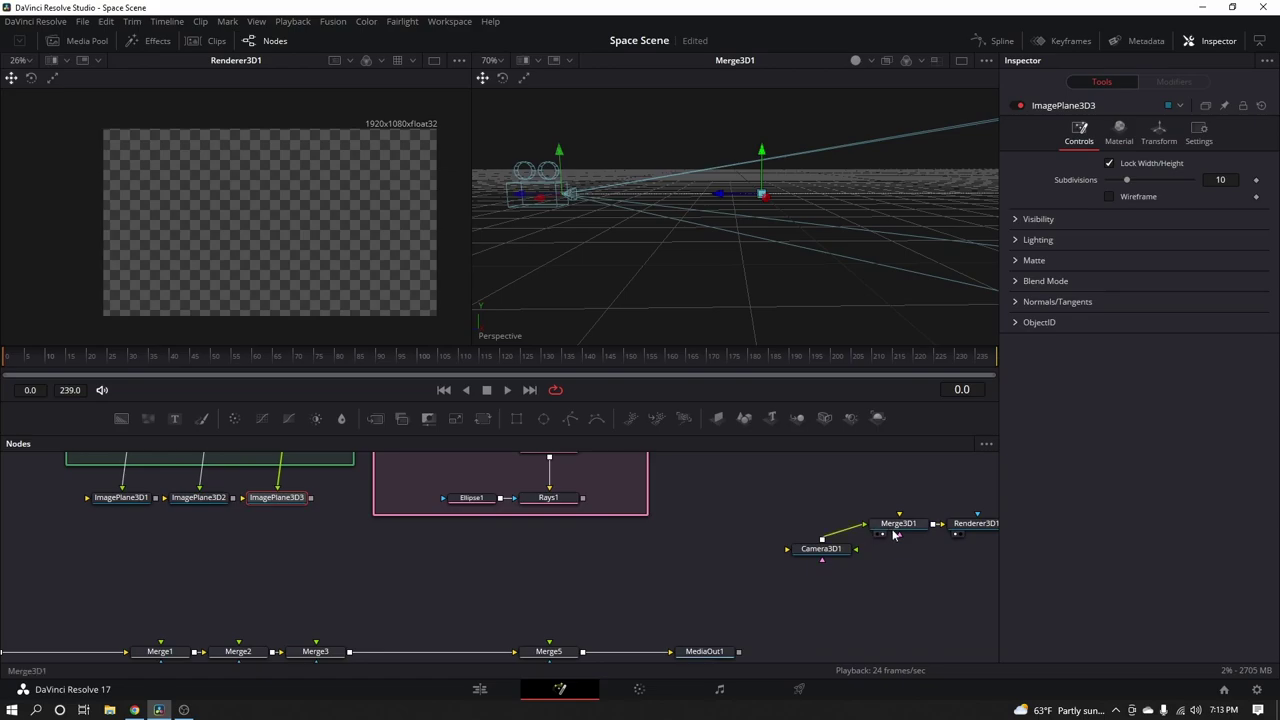
{"action": "left_click_drag", "start_coordinate": [900, 525], "coordinate": [567, 562]}
{"action": "left_click_drag", "start_coordinate": [820, 549], "coordinate": [665, 574]}
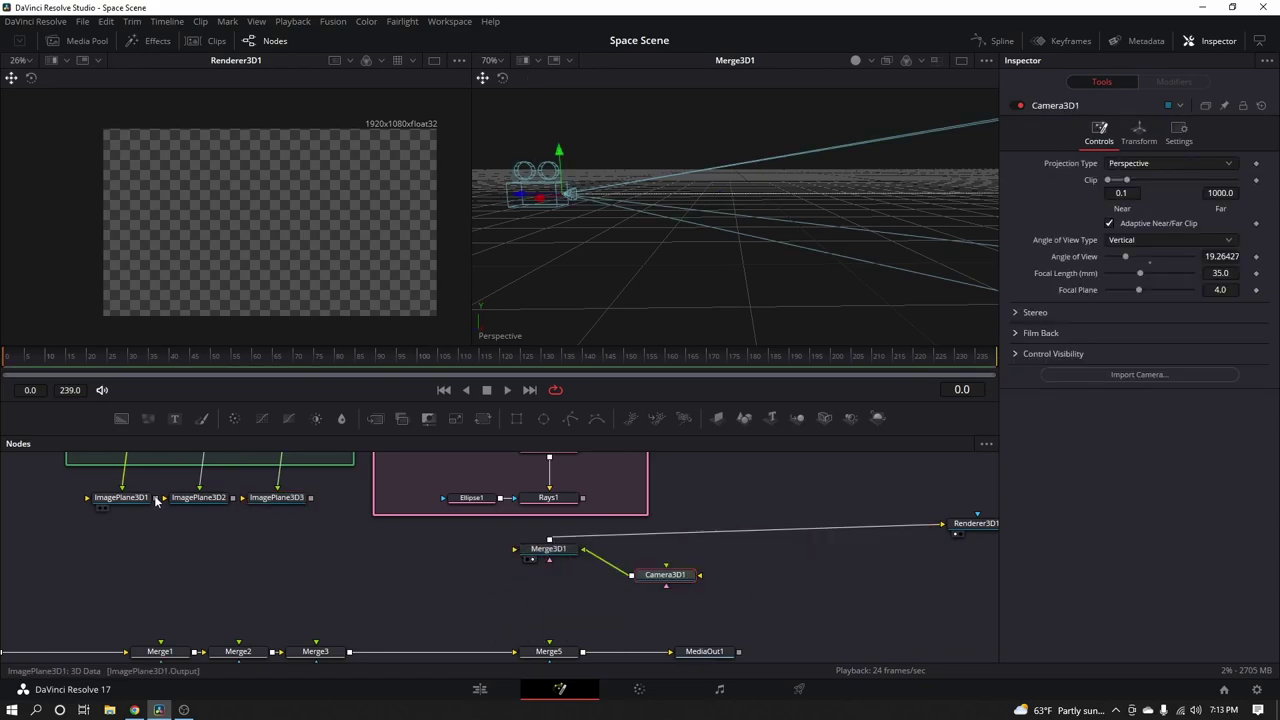
{"action": "left_click_drag", "start_coordinate": [156, 497], "coordinate": [537, 556]}
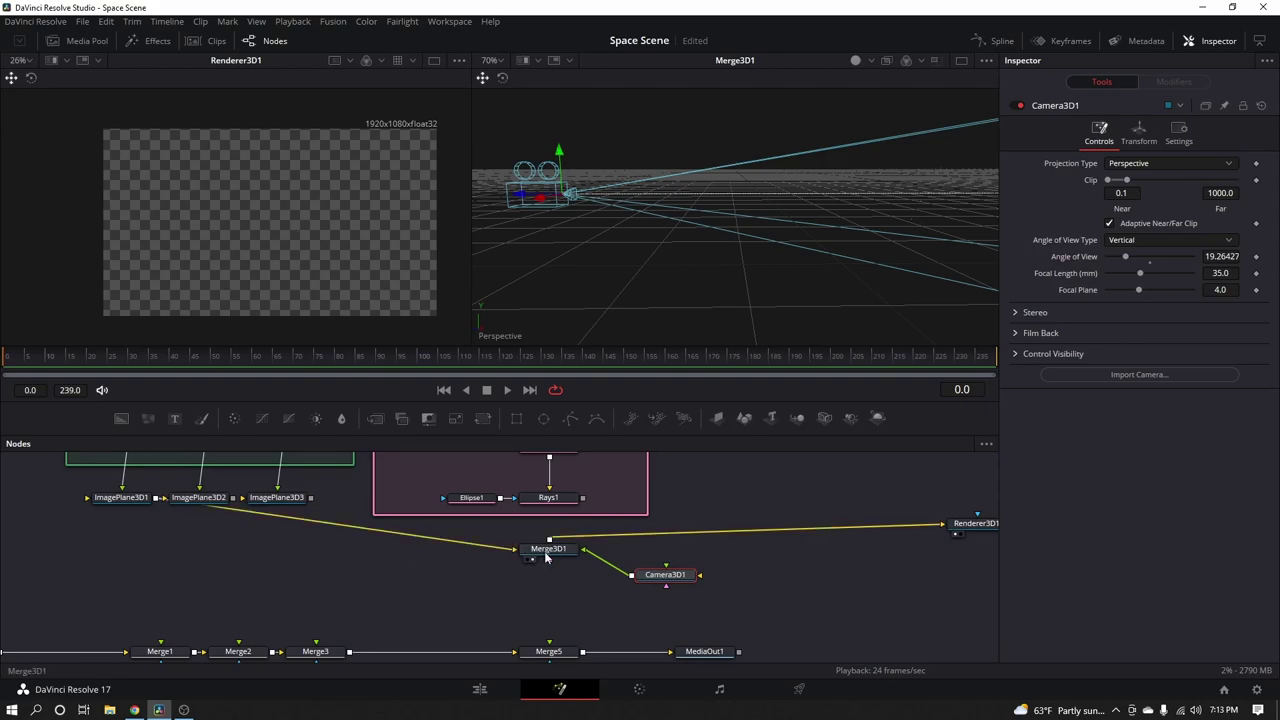
{"action": "left_click_drag", "start_coordinate": [546, 556], "coordinate": [592, 286]}
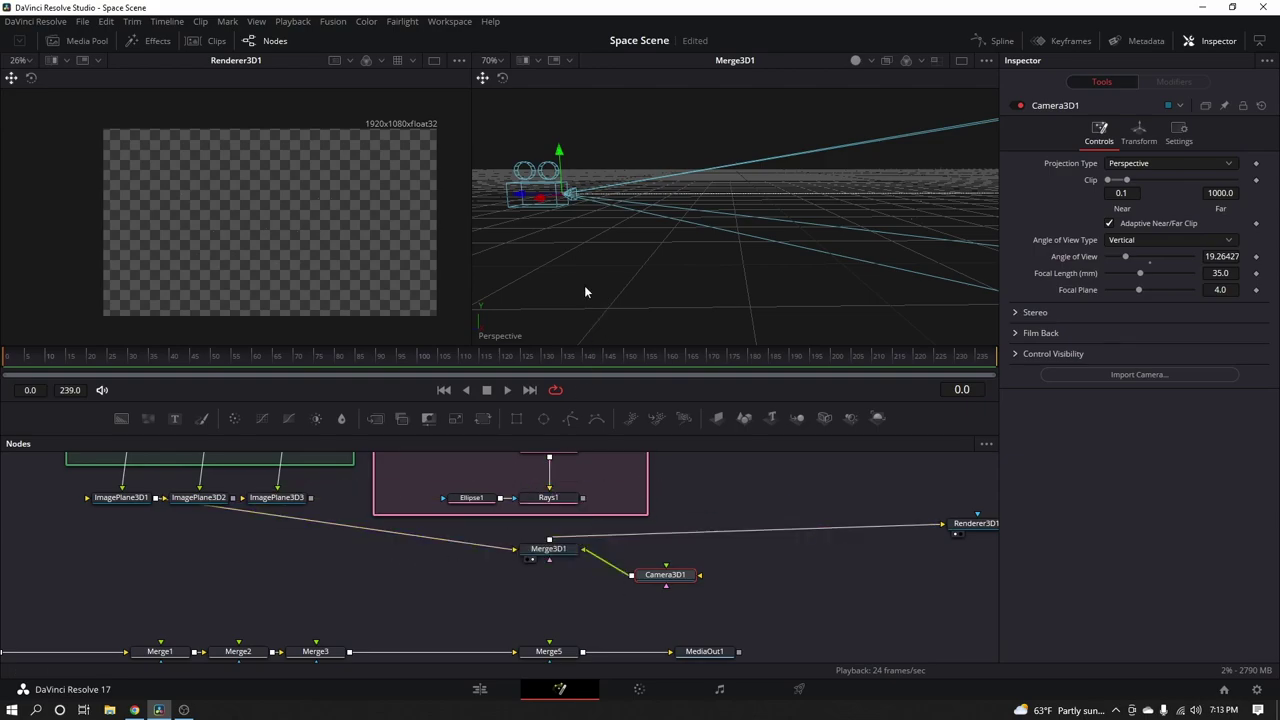
Move Renderer3D1 between Merge3D1 and Merge5 in the node graph and connect its output to Merge5
{"action": "left_click_drag", "start_coordinate": [972, 528], "coordinate": [552, 610]}
{"action": "left_click", "coordinate": [552, 610]}
{"action": "scroll", "coordinate": [620, 605], "scroll_direction": "down", "scroll_amount": 2}
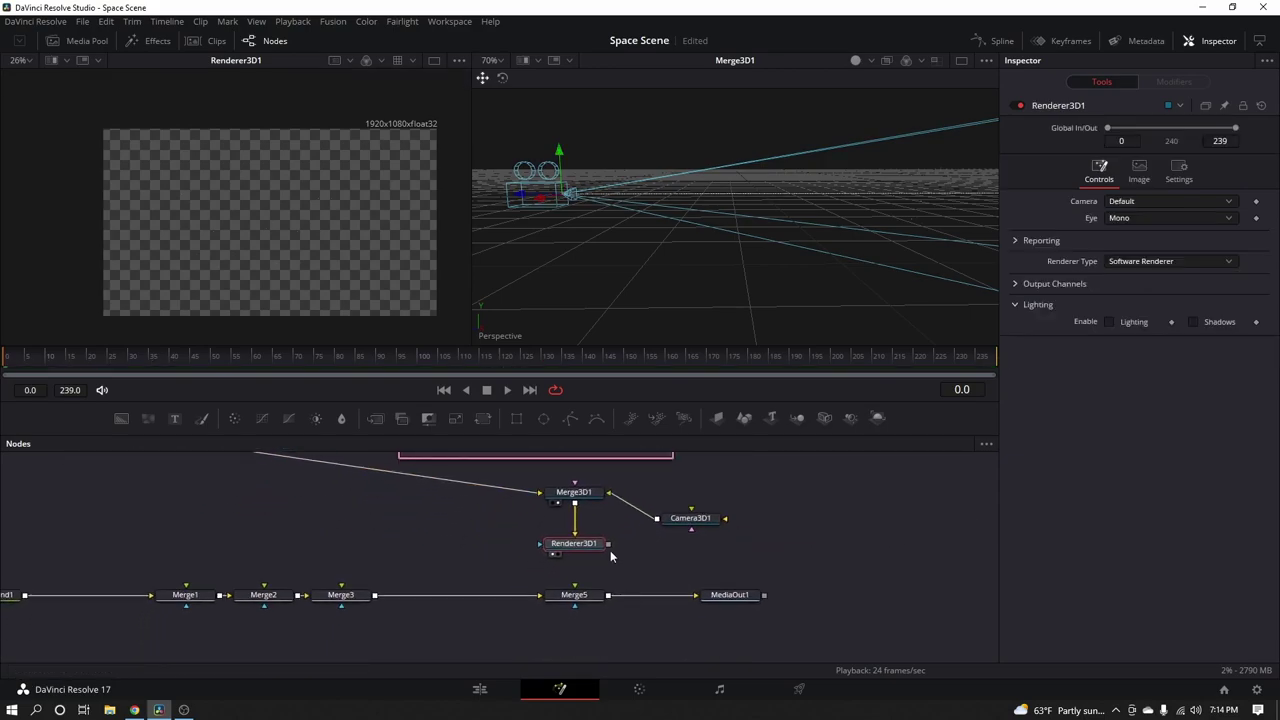
{"action": "left_click_drag", "start_coordinate": [609, 544], "coordinate": [574, 594]}
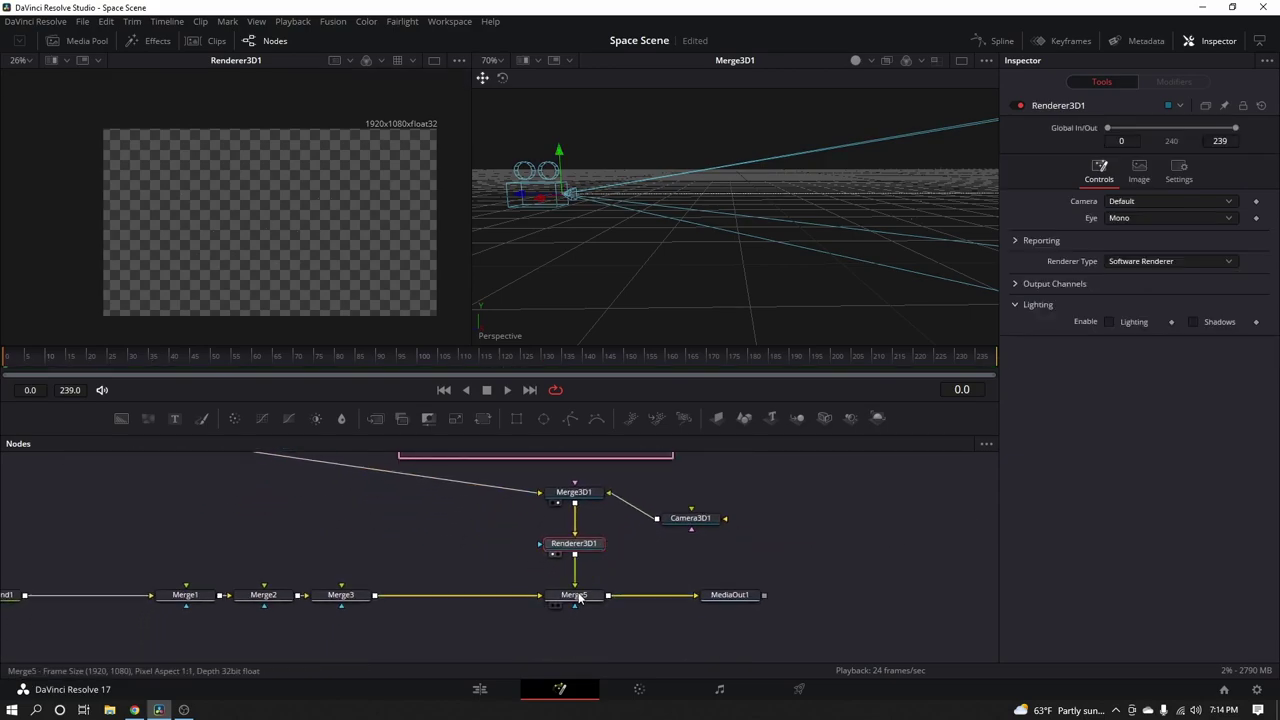
Delete Merge1, Merge2 and Merge3 from the background line and display MediaOut1 in the second viewer
{"action": "scroll", "coordinate": [392, 550], "scroll_direction": "left", "scroll_amount": 2}
{"action": "left_click_drag", "start_coordinate": [264, 544], "coordinate": [462, 632]}
{"action": "key", "text": "Delete"}
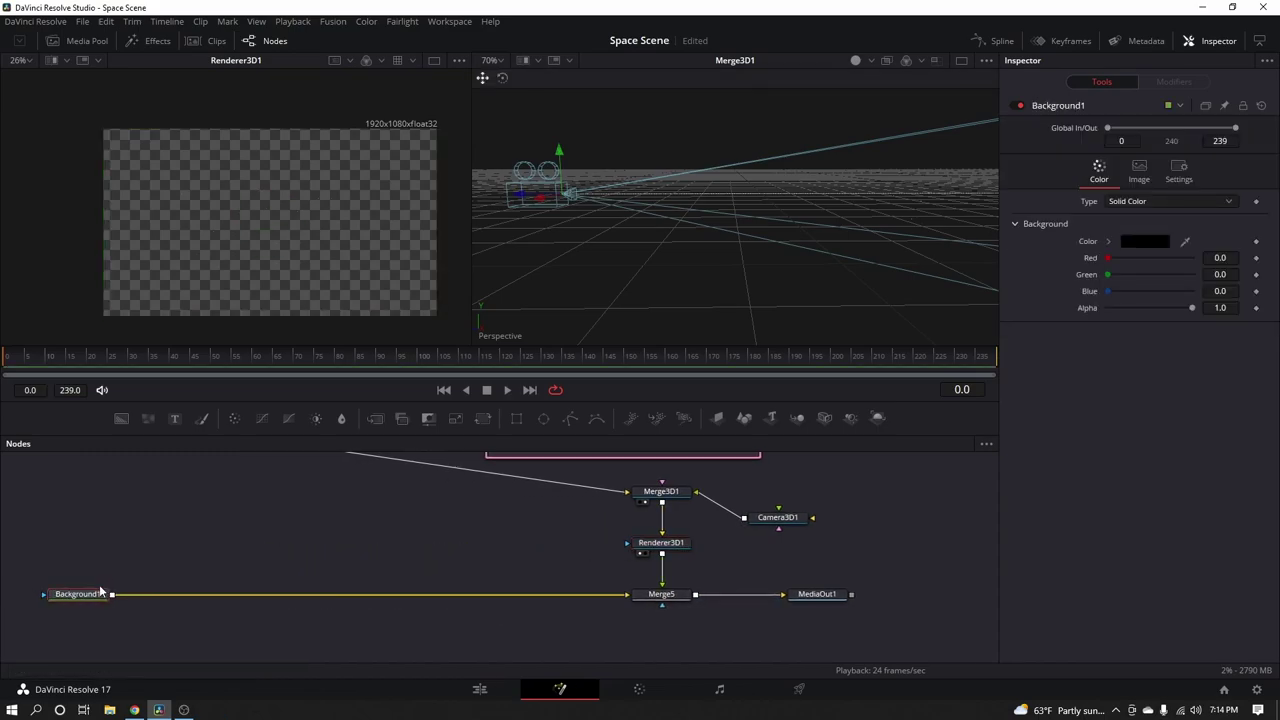
{"action": "scroll", "coordinate": [194, 563], "scroll_direction": "right", "scroll_amount": 2}
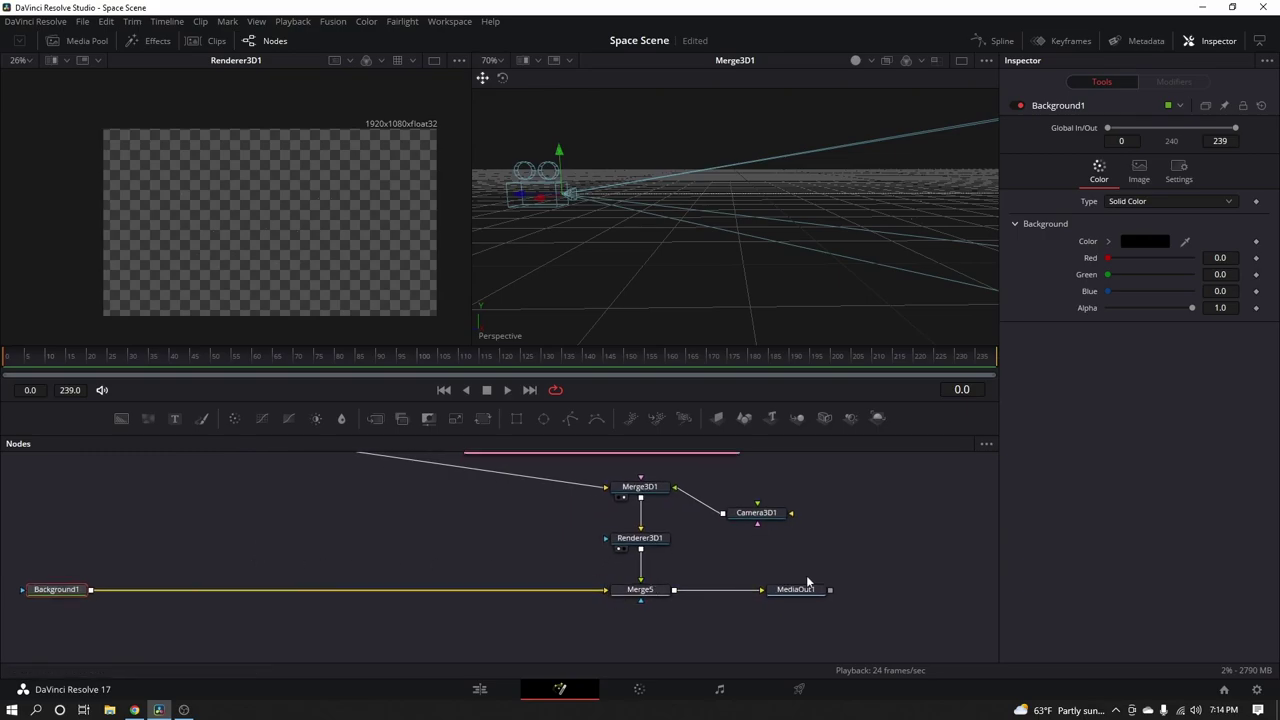
{"action": "left_click_drag", "start_coordinate": [815, 590], "coordinate": [808, 222]}
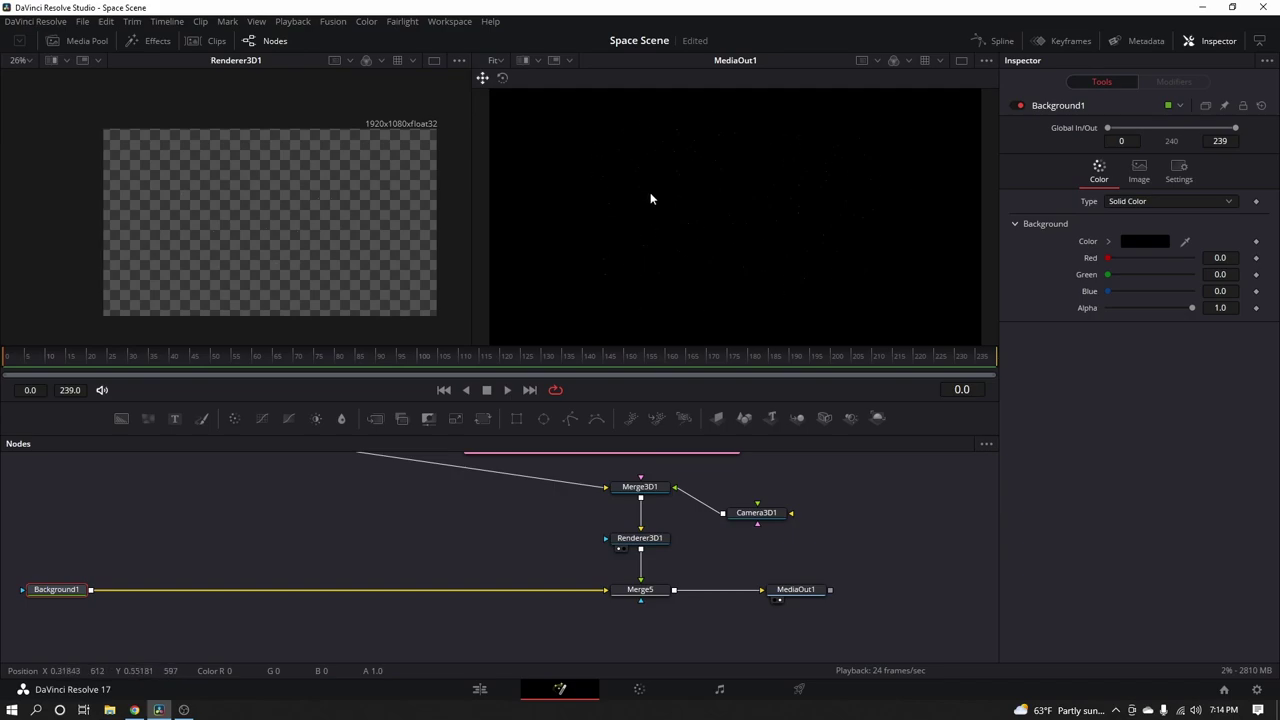
Try other edge modes on Merge5, including Wrap, and set the edges back to Canvas
{"action": "scroll", "coordinate": [531, 523], "scroll_direction": "right", "scroll_amount": 2}
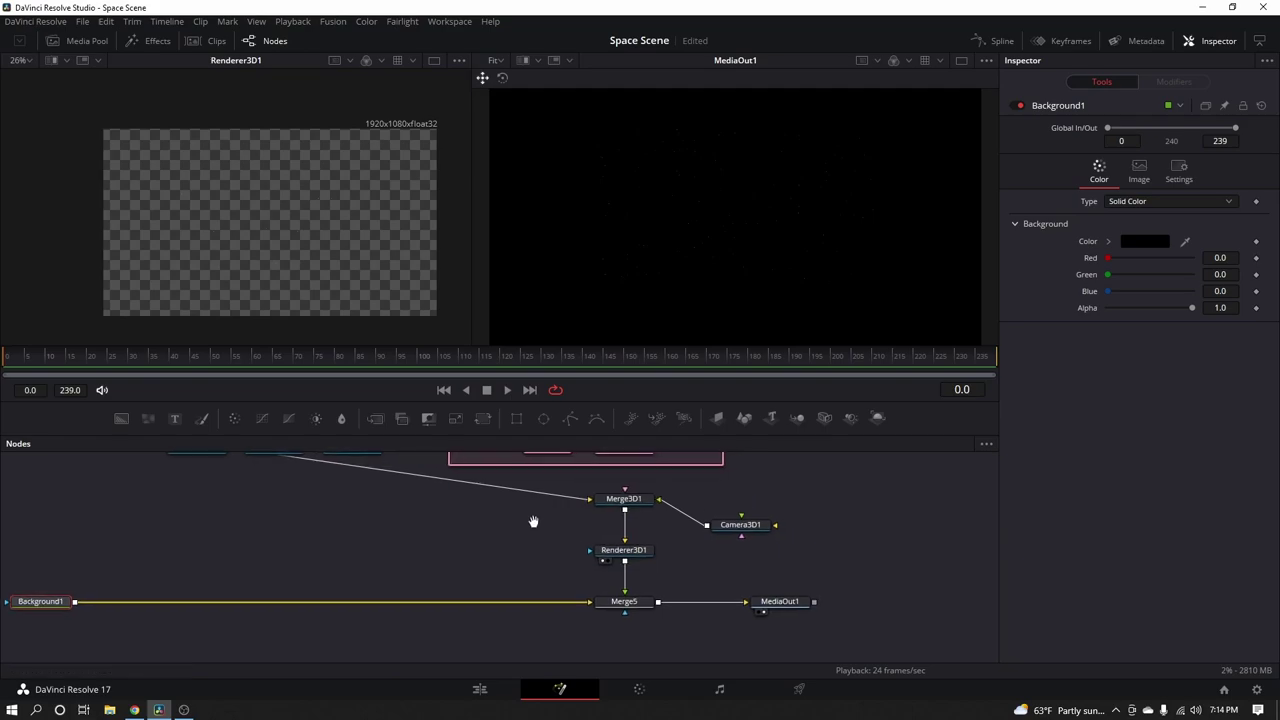
{"action": "left_click", "coordinate": [600, 592]}
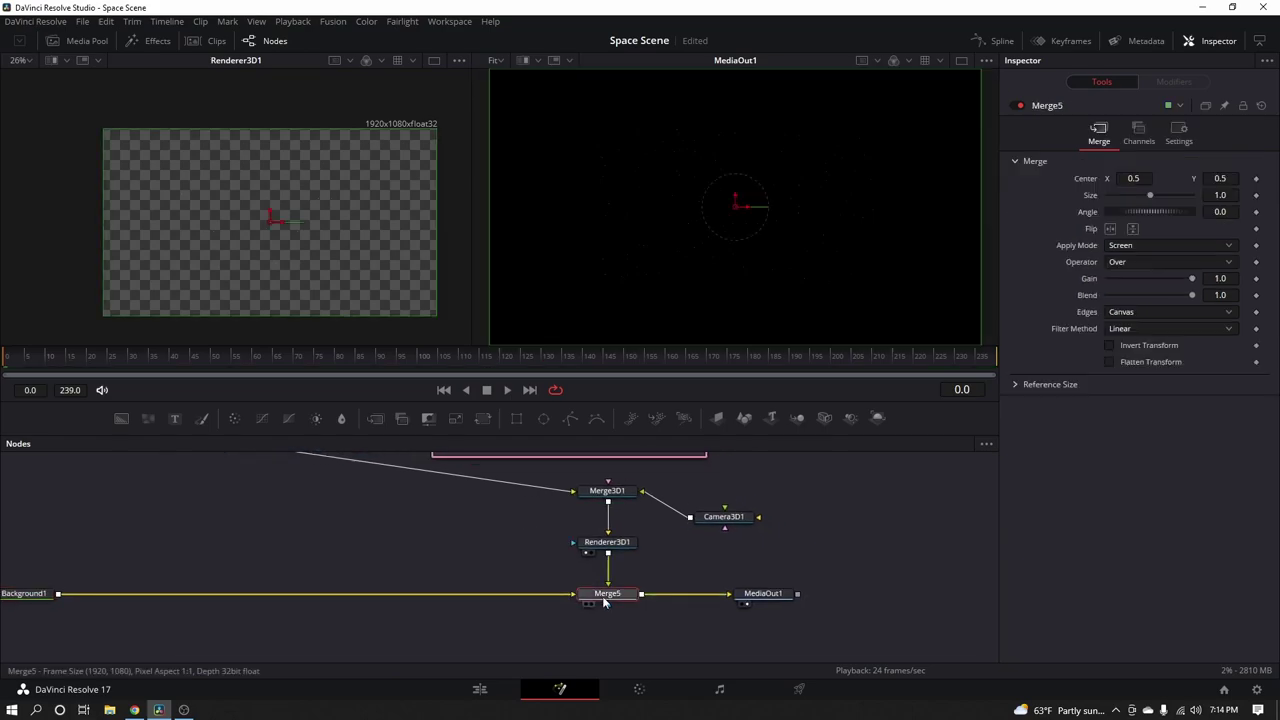
{"action": "left_click", "coordinate": [1127, 311]}
{"action": "left_click", "coordinate": [1118, 344]}
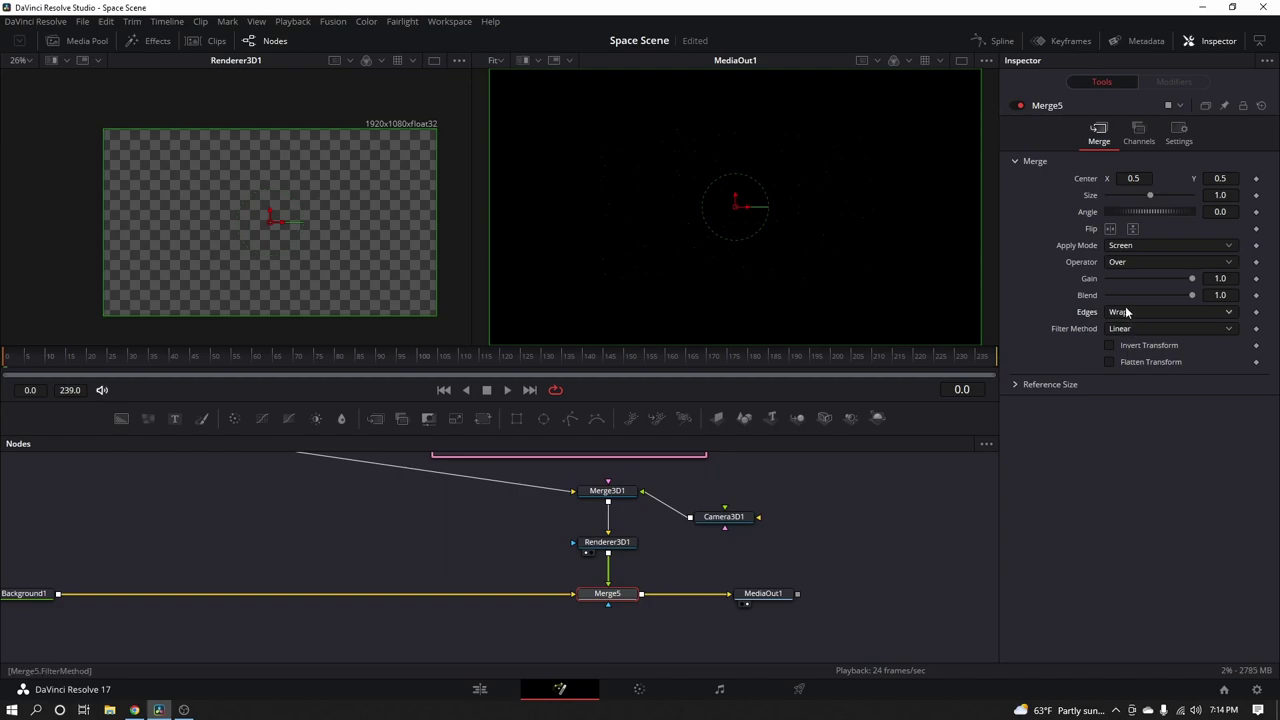
{"action": "left_click", "coordinate": [1126, 314]}
{"action": "left_click", "coordinate": [1126, 363]}
{"action": "left_click", "coordinate": [1126, 313]}
{"action": "left_click", "coordinate": [1121, 329]}
Select ImagePlane3D1 and display Merge3D1 in the first viewer
{"action": "scroll", "coordinate": [650, 600], "scroll_direction": "up", "scroll_amount": 2}
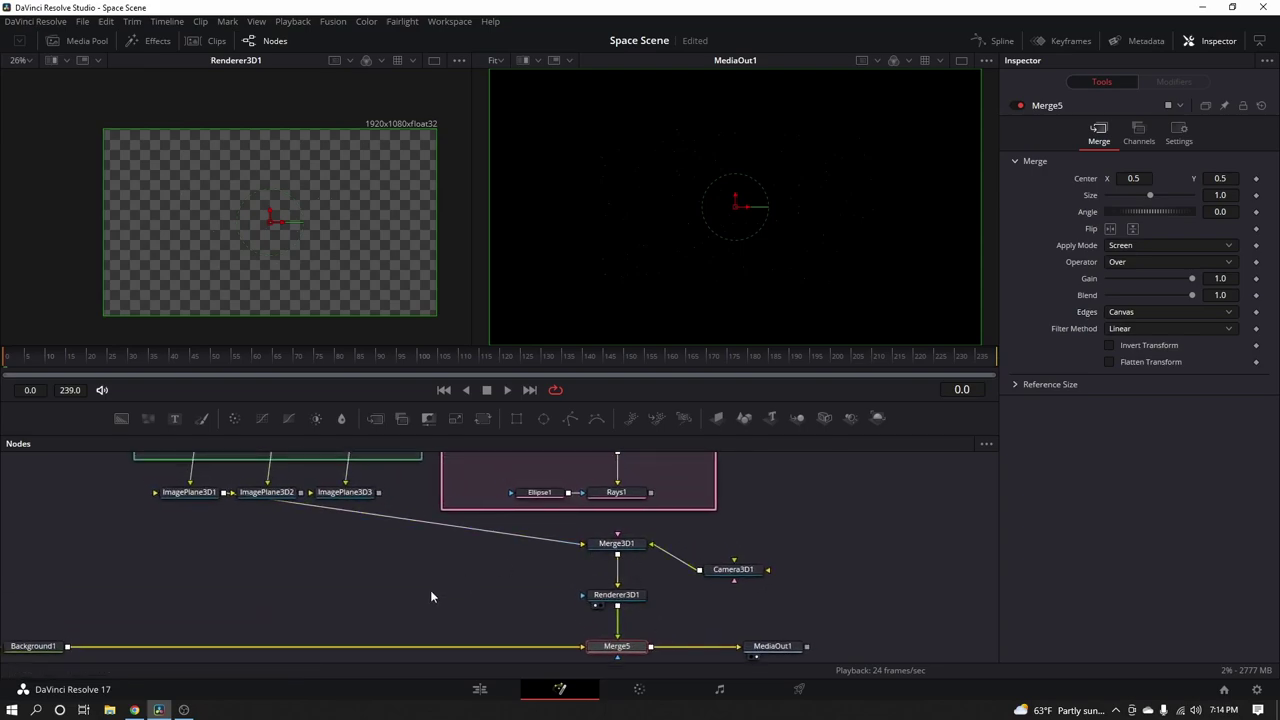
{"action": "scroll", "coordinate": [430, 590], "scroll_direction": "up", "scroll_amount": 2}
{"action": "left_click", "coordinate": [230, 519]}
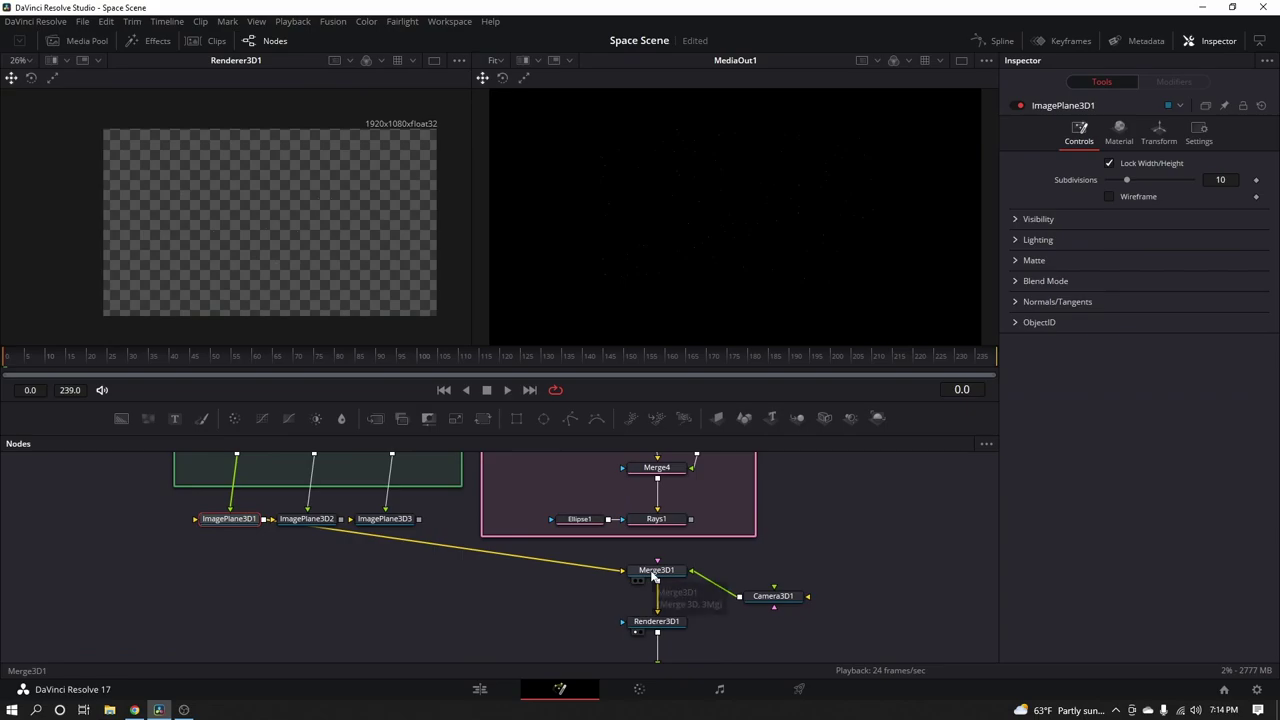
{"action": "left_click_drag", "start_coordinate": [653, 577], "coordinate": [305, 258]}
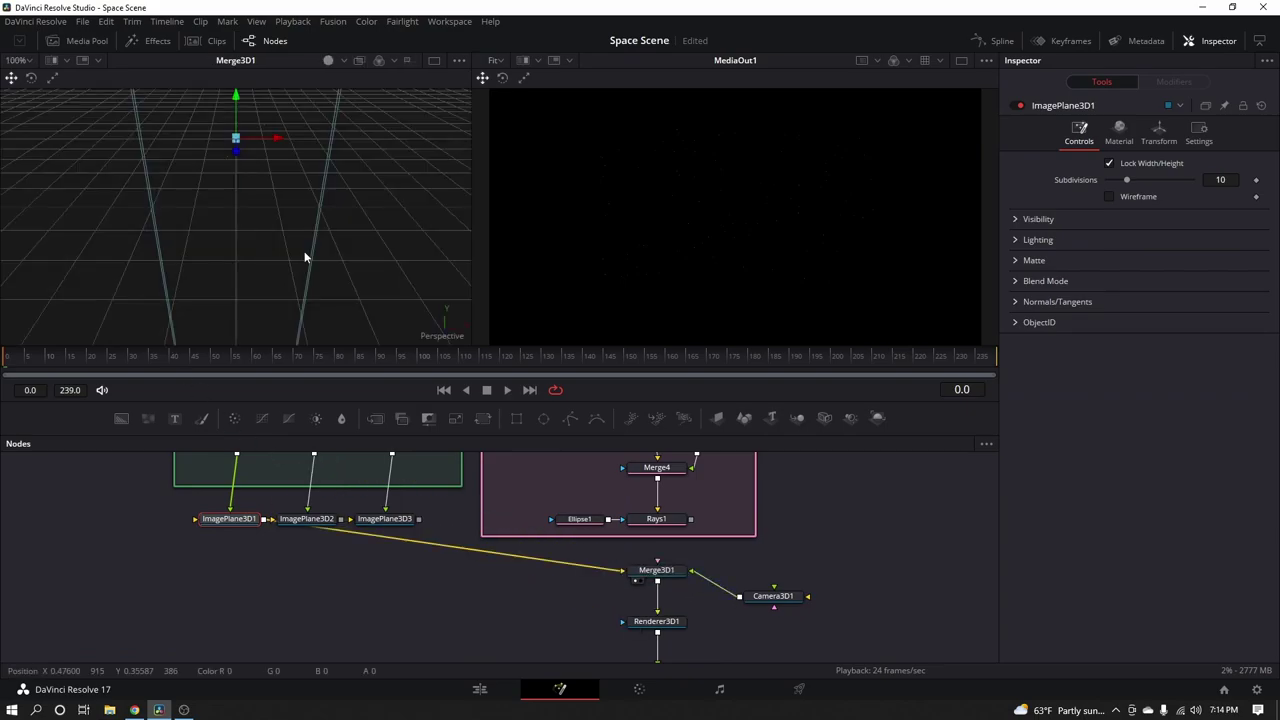
Push ImagePlane3D1 back from the camera to about -4.34 in Z and scale it to 3.78
{"action": "left_click_drag", "start_coordinate": [380, 211], "coordinate": [484, 193]}
{"action": "scroll", "coordinate": [269, 196], "scroll_direction": "down", "scroll_amount": 5}
{"action": "left_click_drag", "start_coordinate": [365, 223], "coordinate": [229, 222]}
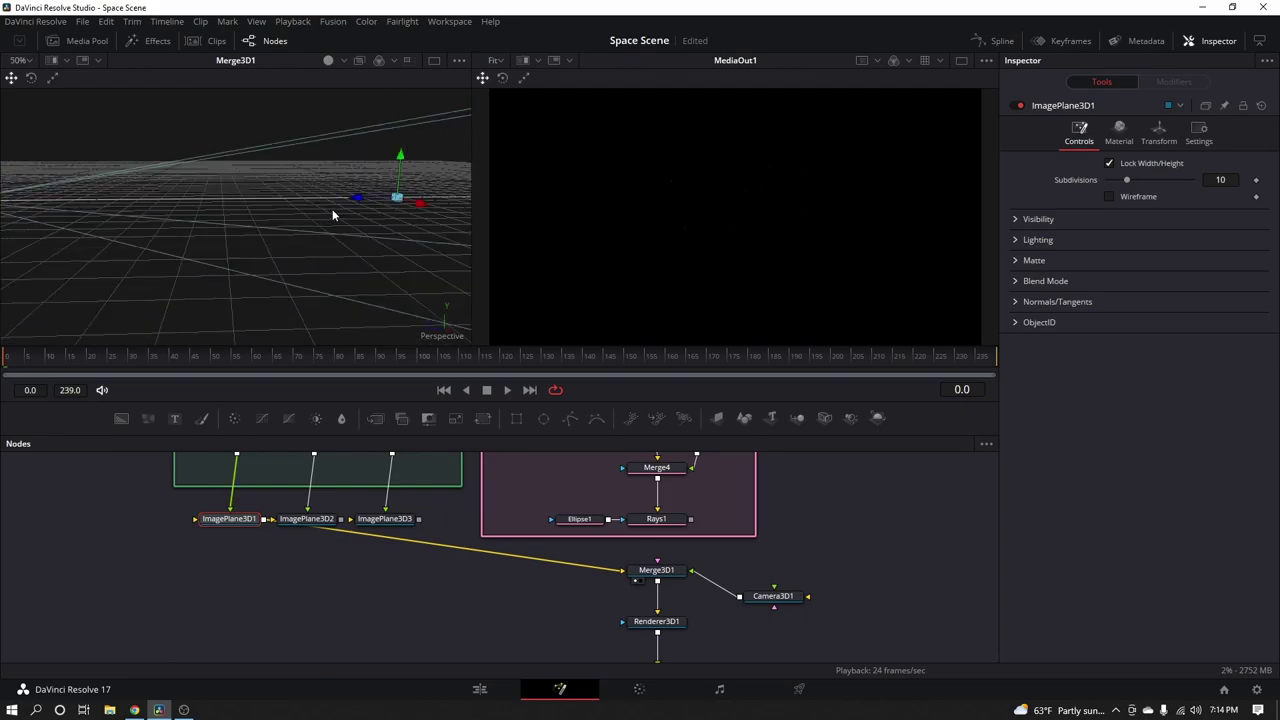
{"action": "left_click_drag", "start_coordinate": [362, 210], "coordinate": [409, 200]}
{"action": "left_click", "coordinate": [1160, 130]}
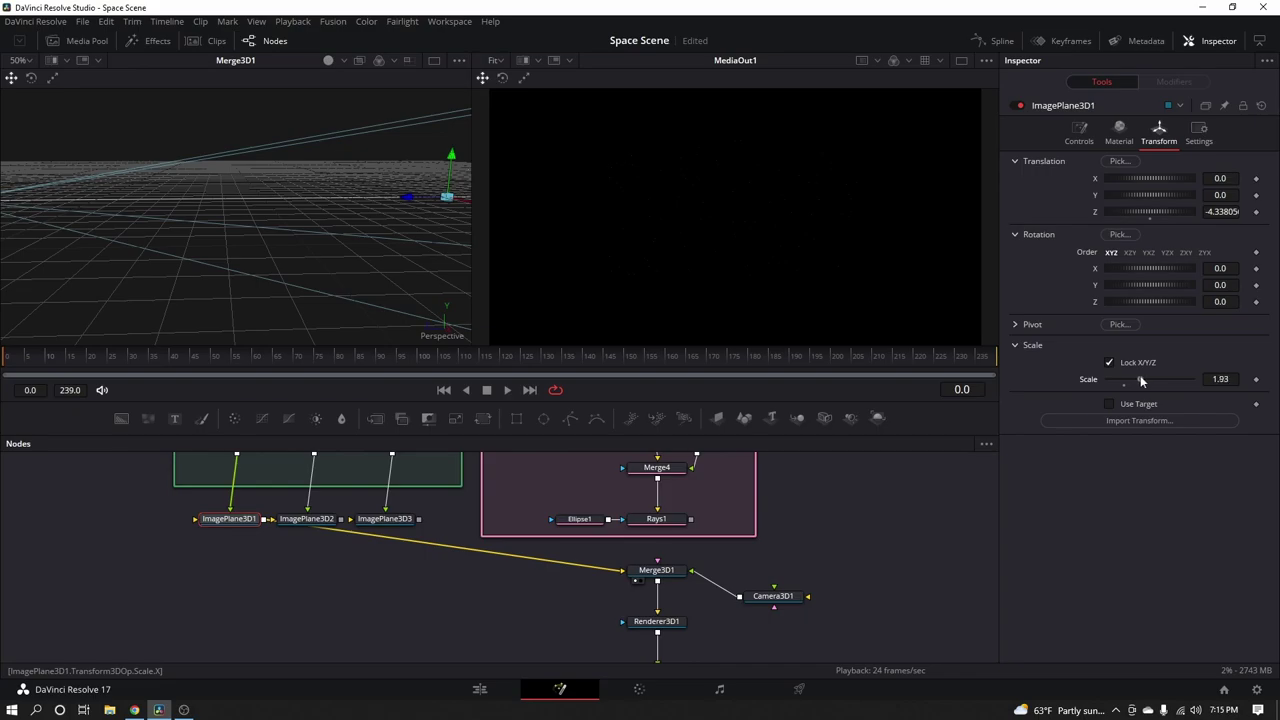
{"action": "left_click_drag", "start_coordinate": [1140, 378], "coordinate": [1171, 378]}
{"action": "scroll", "coordinate": [395, 208], "scroll_direction": "down", "scroll_amount": 2}
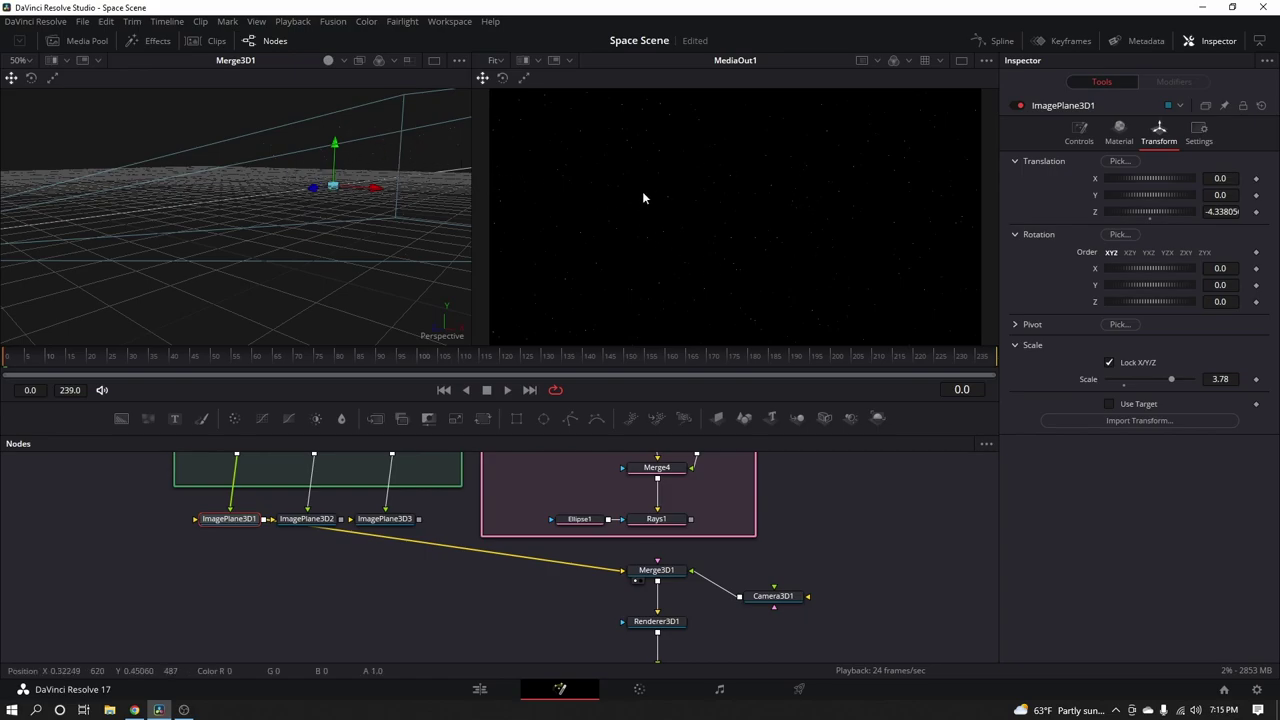
Insert a Soft Glow after FastNoise1 in the star underlay and try lowering its blend
{"action": "left_click_drag", "start_coordinate": [470, 576], "coordinate": [462, 652]}
{"action": "left_click", "coordinate": [270, 512]}
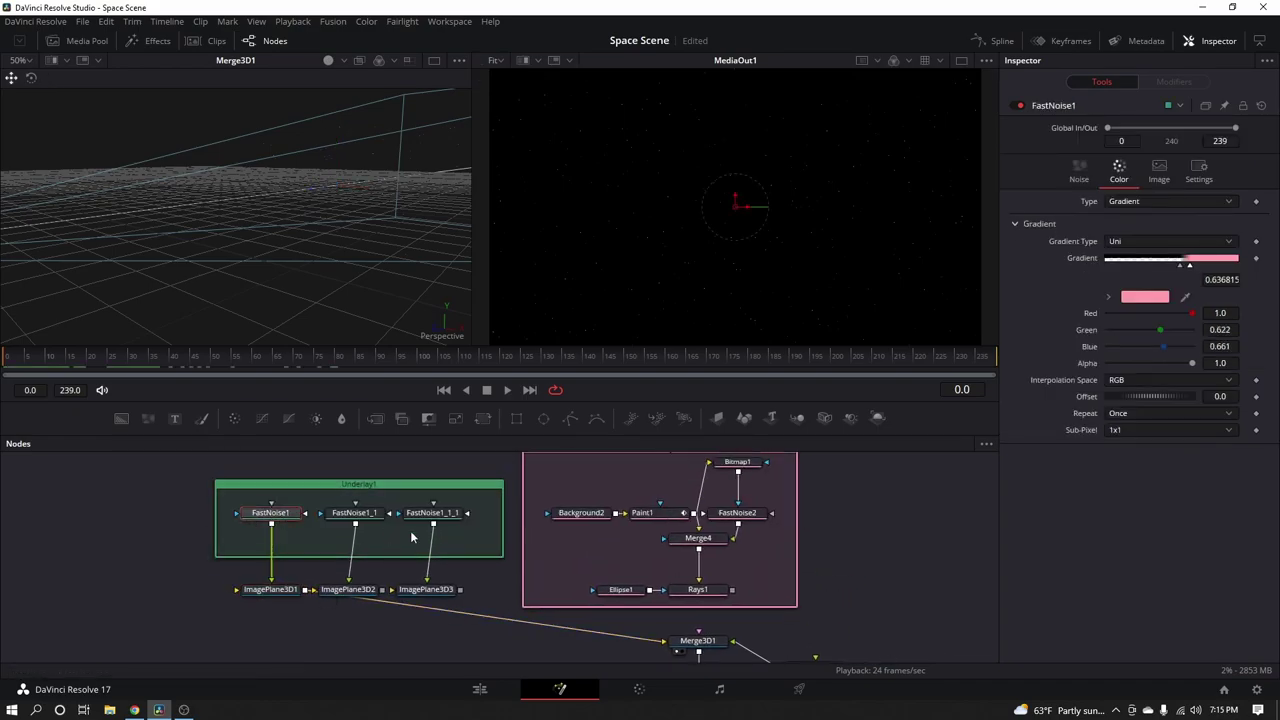
{"action": "key", "text": "shift+space"}
{"action": "type", "text": "under"}
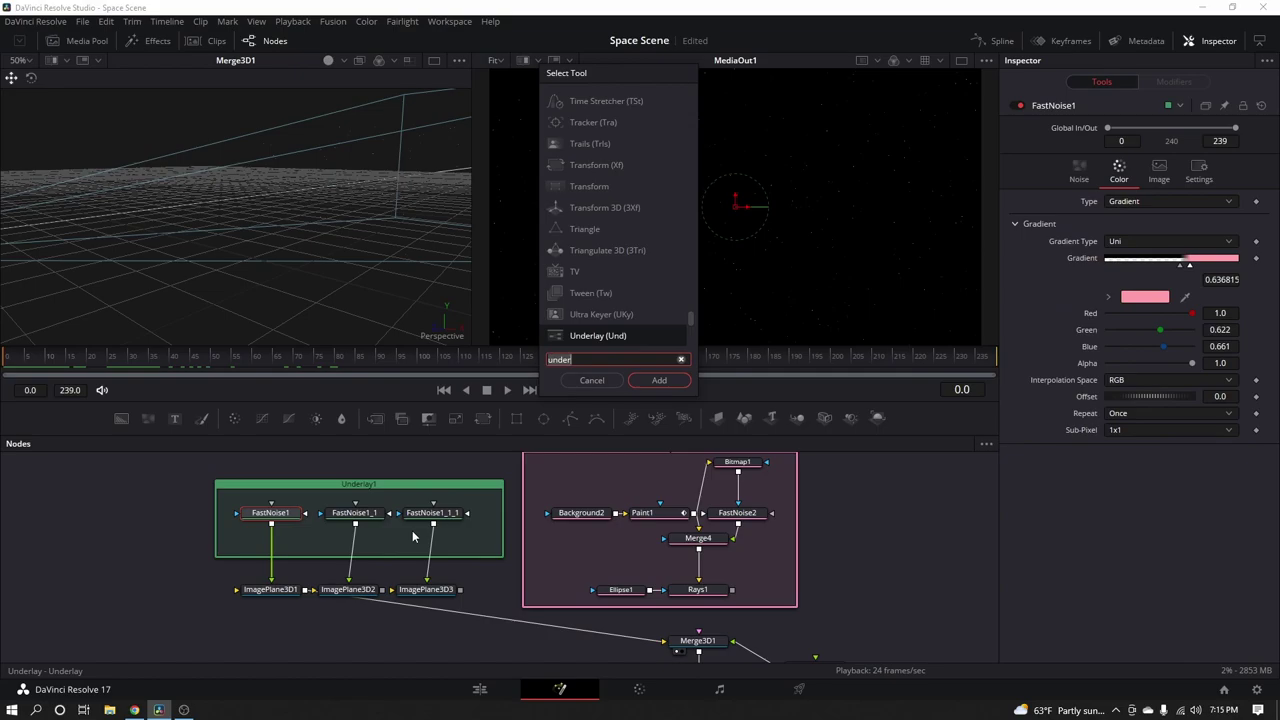
{"action": "key", "text": "BackSpace"}
{"action": "key", "text": "BackSpace"}
{"action": "key", "text": "BackSpace"}
{"action": "key", "text": "BackSpace"}
{"action": "key", "text": "BackSpace"}
{"action": "type", "text": "soft"}
{"action": "key", "text": "Return"}
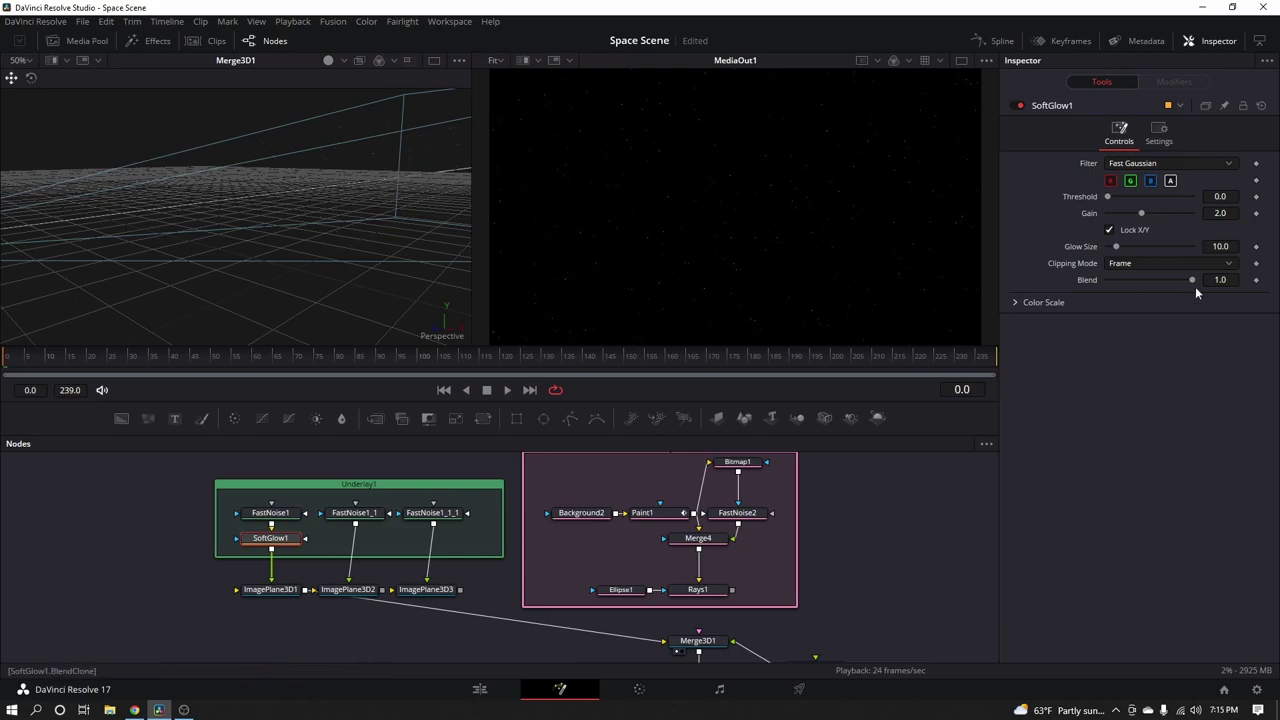
{"action": "left_click_drag", "start_coordinate": [1157, 279], "coordinate": [1132, 281]}
Insert a Soft Glow after FastNoise1_1 and another after FastNoise1_1_1
{"action": "left_click", "coordinate": [355, 515]}
{"action": "key", "text": "shift+space"}
{"action": "type", "text": "sof"}
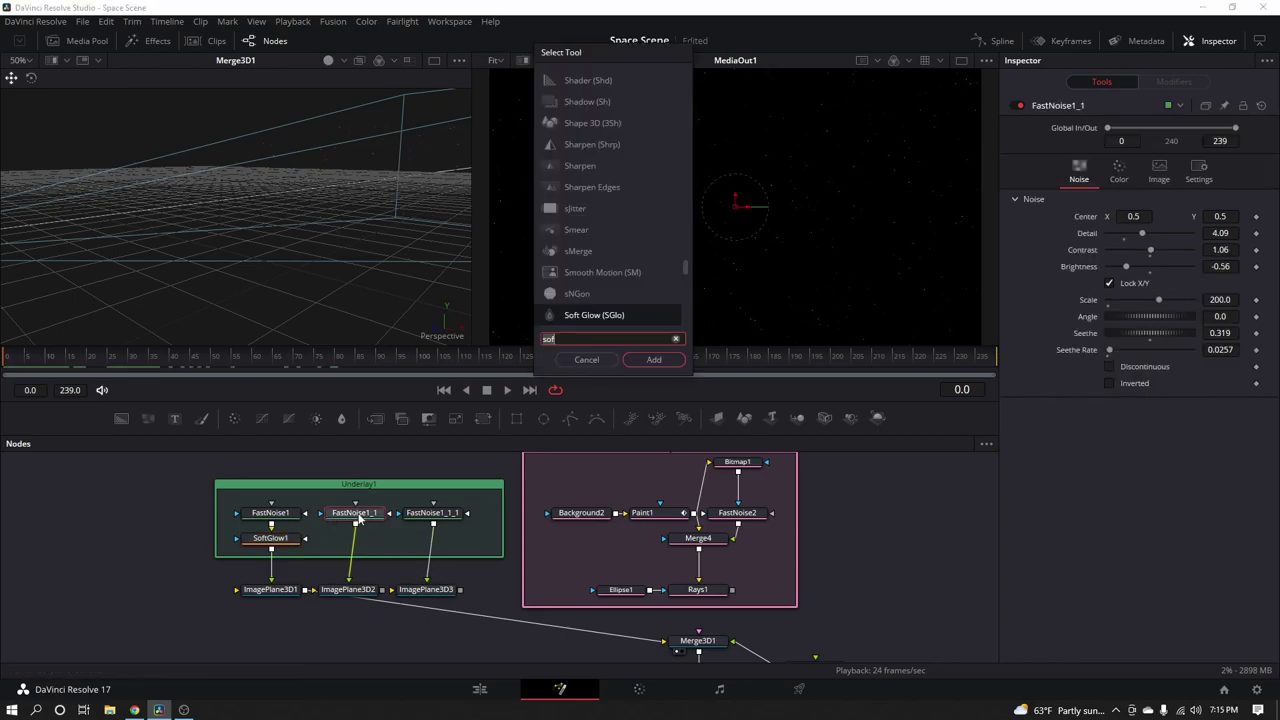
{"action": "key", "text": "Return"}
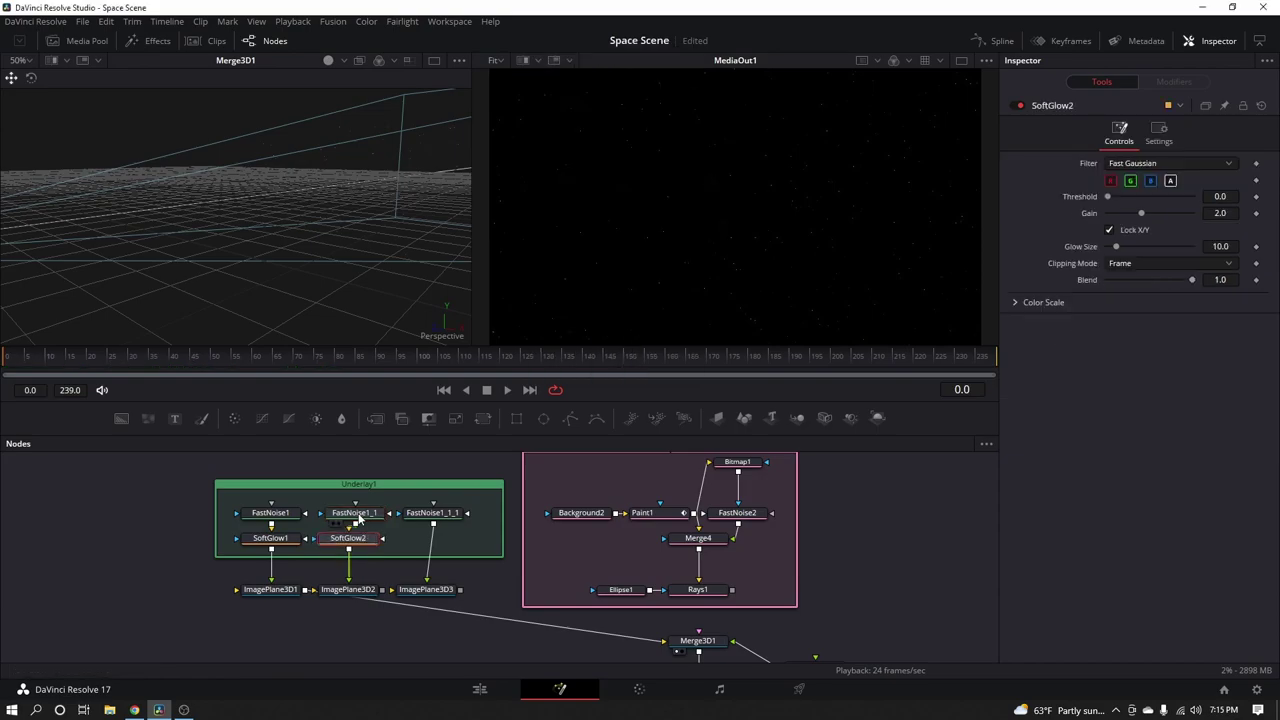
{"action": "left_click", "coordinate": [432, 513]}
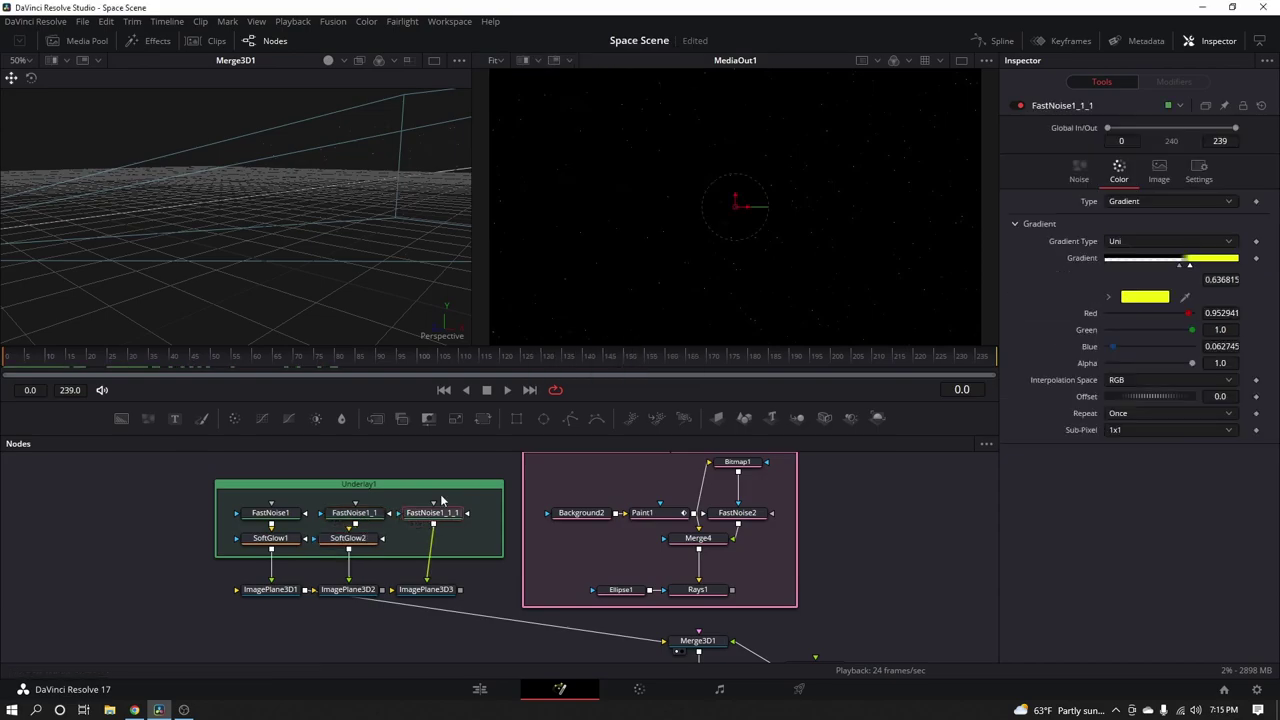
{"action": "type", "text": "soft"}
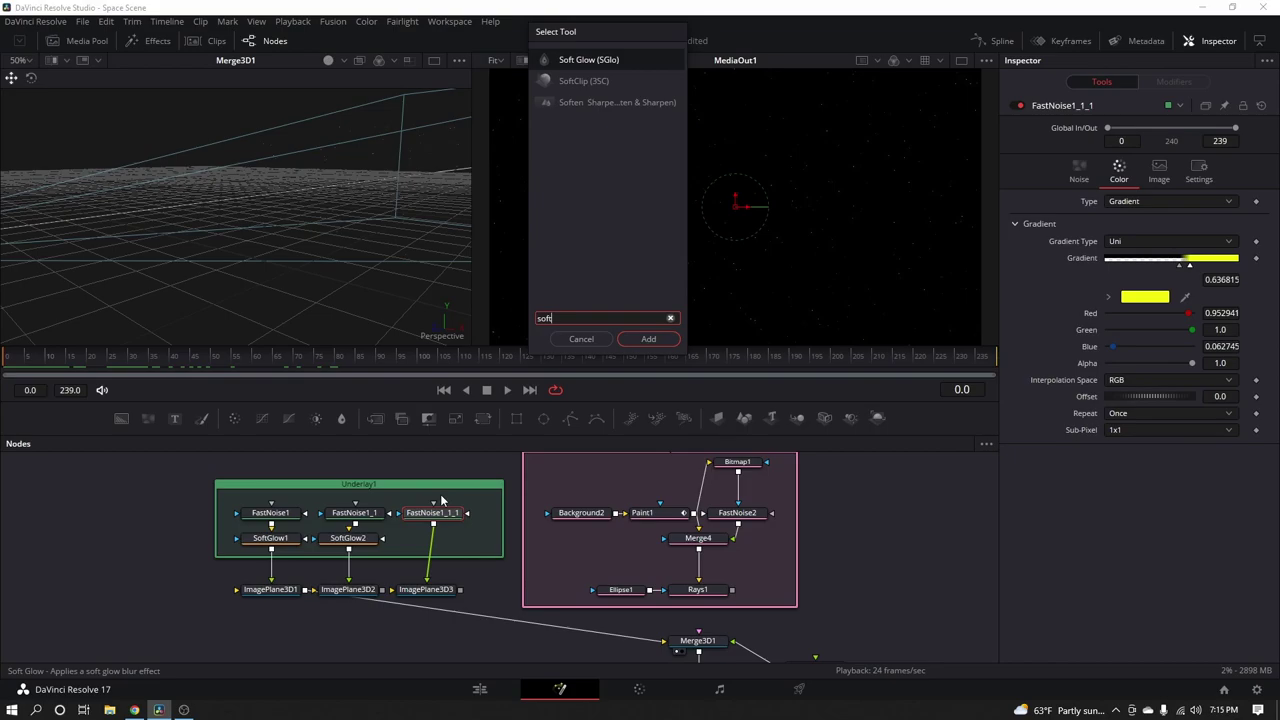
{"action": "key", "text": "Return"}
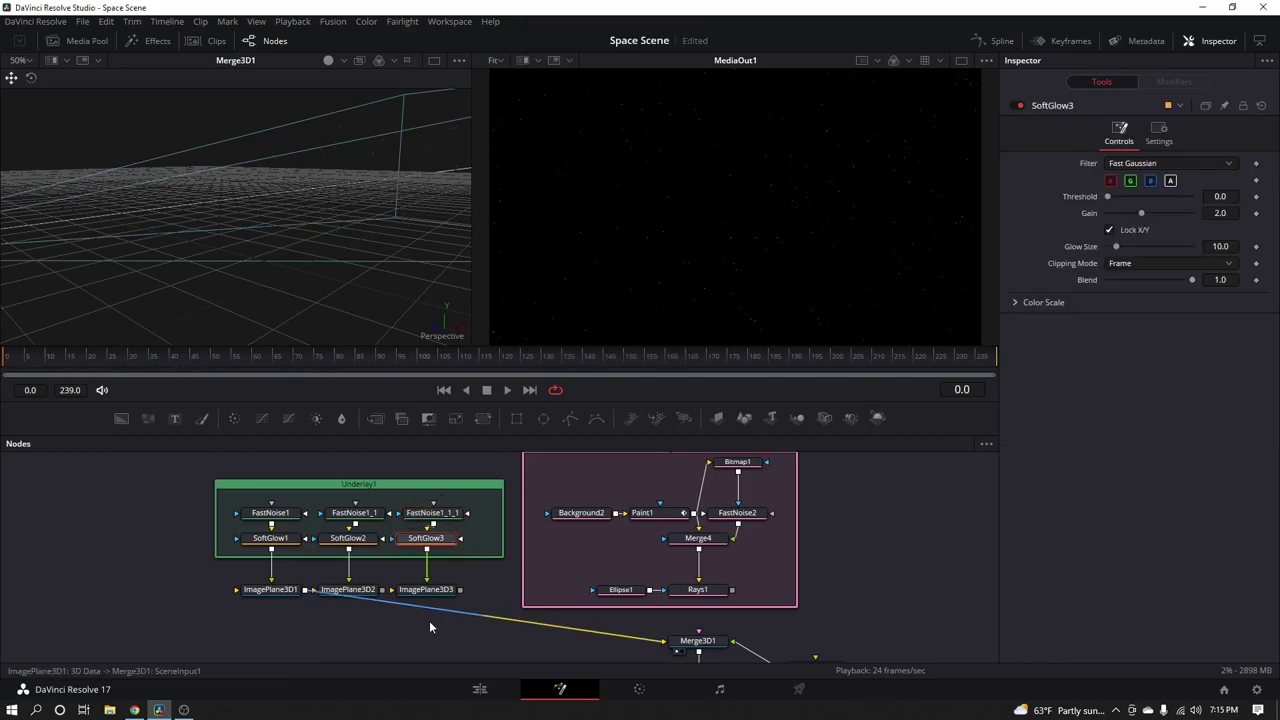
Connect ImagePlane3D2 to Merge3D1 and transform the plane to about -2.35 in Z with a scale of 2.638
{"action": "scroll", "coordinate": [438, 614], "scroll_direction": "down", "scroll_amount": 2}
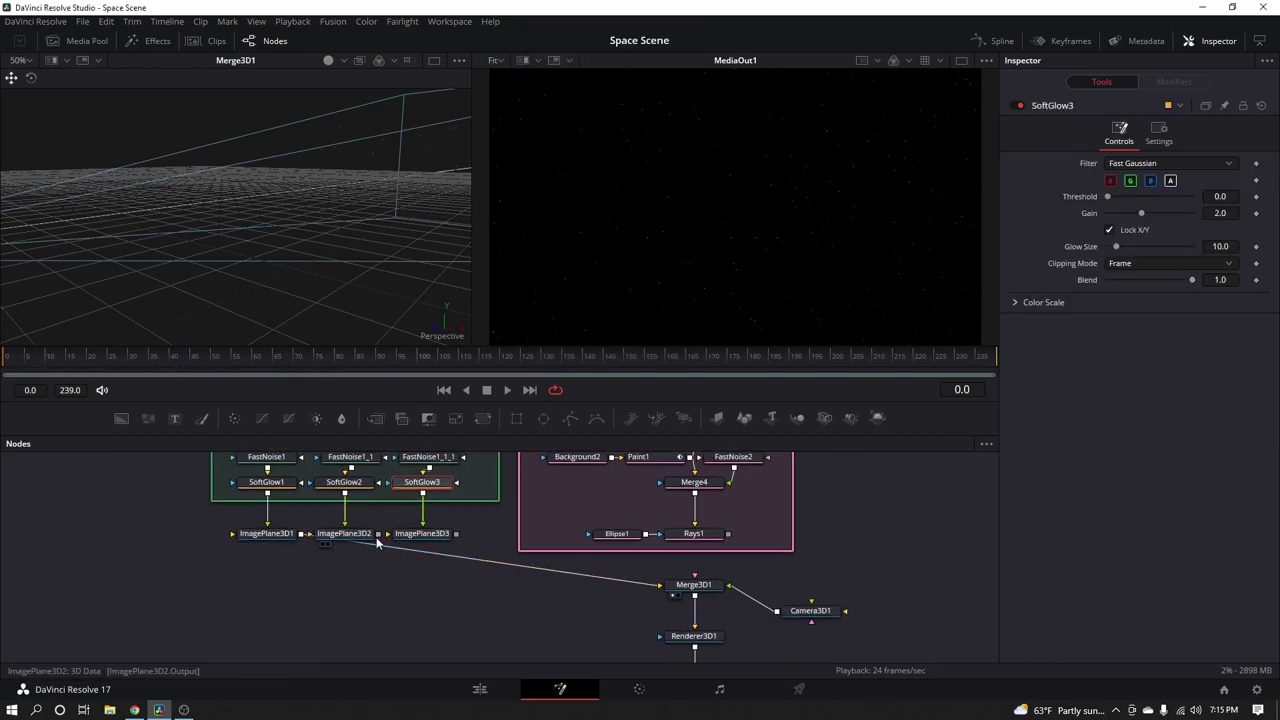
{"action": "left_click_drag", "start_coordinate": [378, 540], "coordinate": [705, 593]}
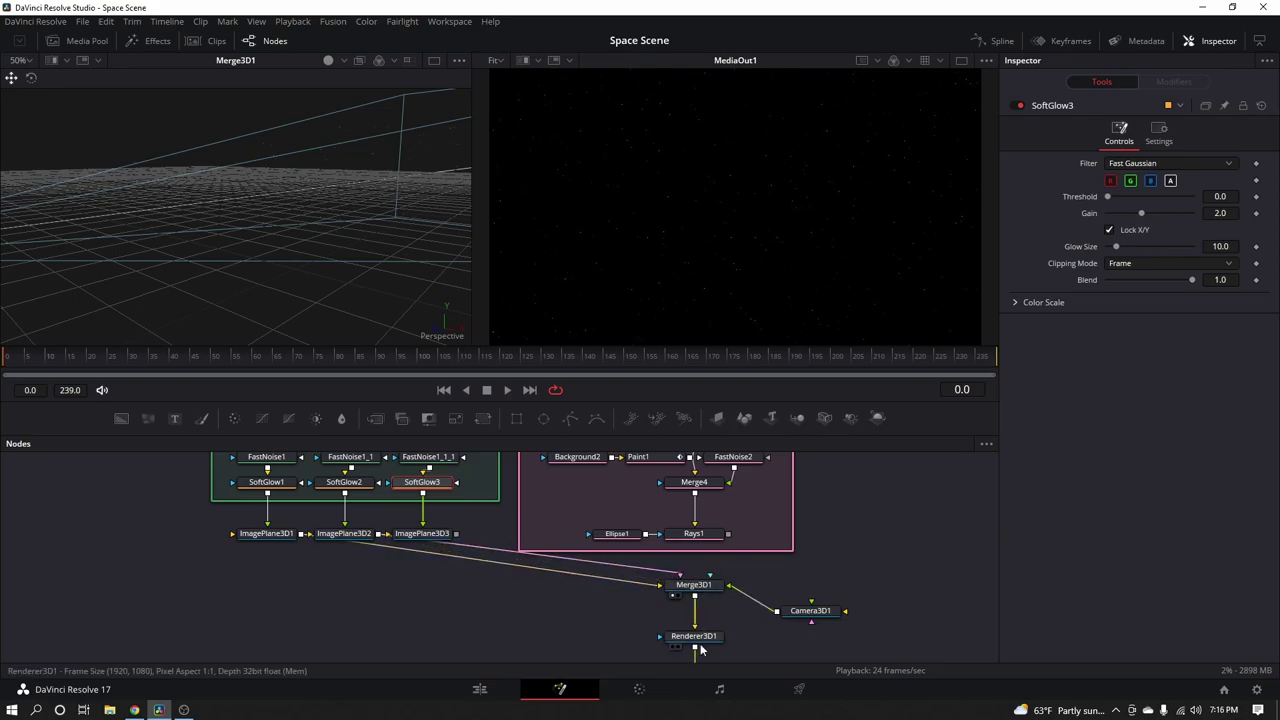
{"action": "left_click", "coordinate": [751, 266]}
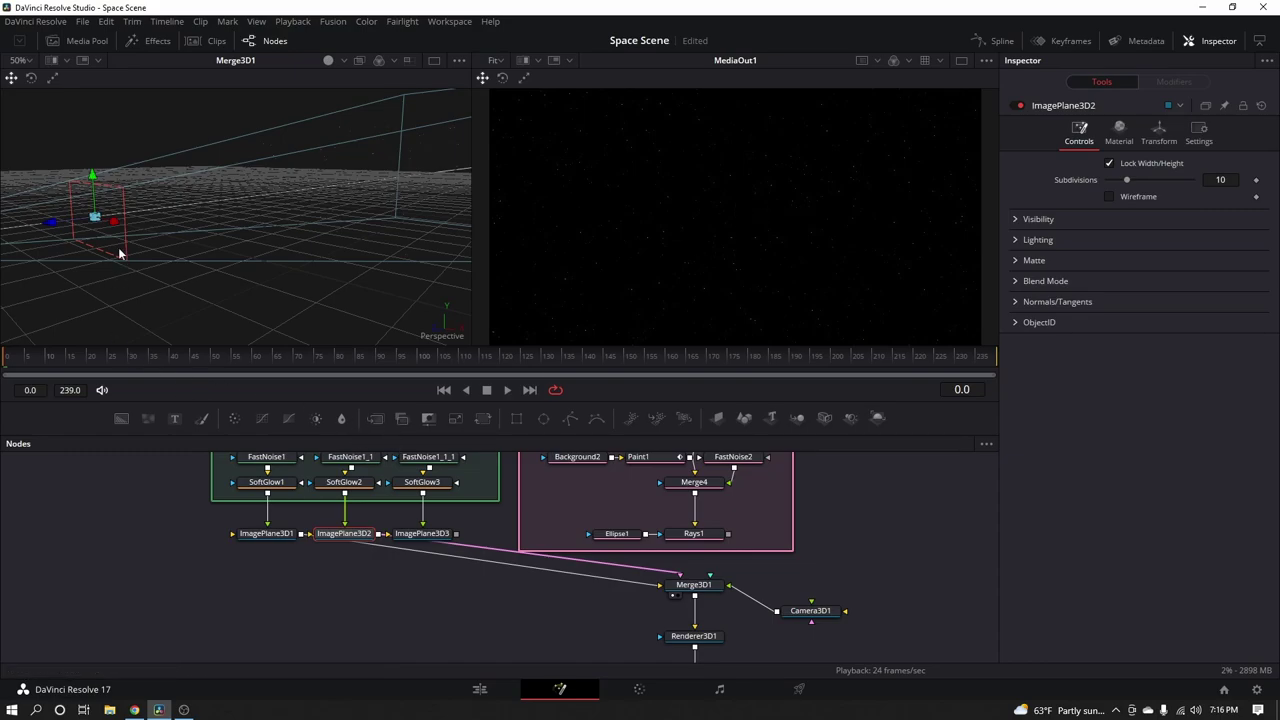
{"action": "left_click_drag", "start_coordinate": [53, 225], "coordinate": [187, 210]}
{"action": "mouse_move", "coordinate": [263, 226]}
{"action": "left_mouse_down"}
{"action": "mouse_move", "coordinate": [305, 255]}
{"action": "mouse_move", "coordinate": [225, 220]}
{"action": "mouse_move", "coordinate": [238, 202]}
{"action": "mouse_move", "coordinate": [258, 205]}
{"action": "mouse_move", "coordinate": [247, 207]}
{"action": "left_mouse_up"}
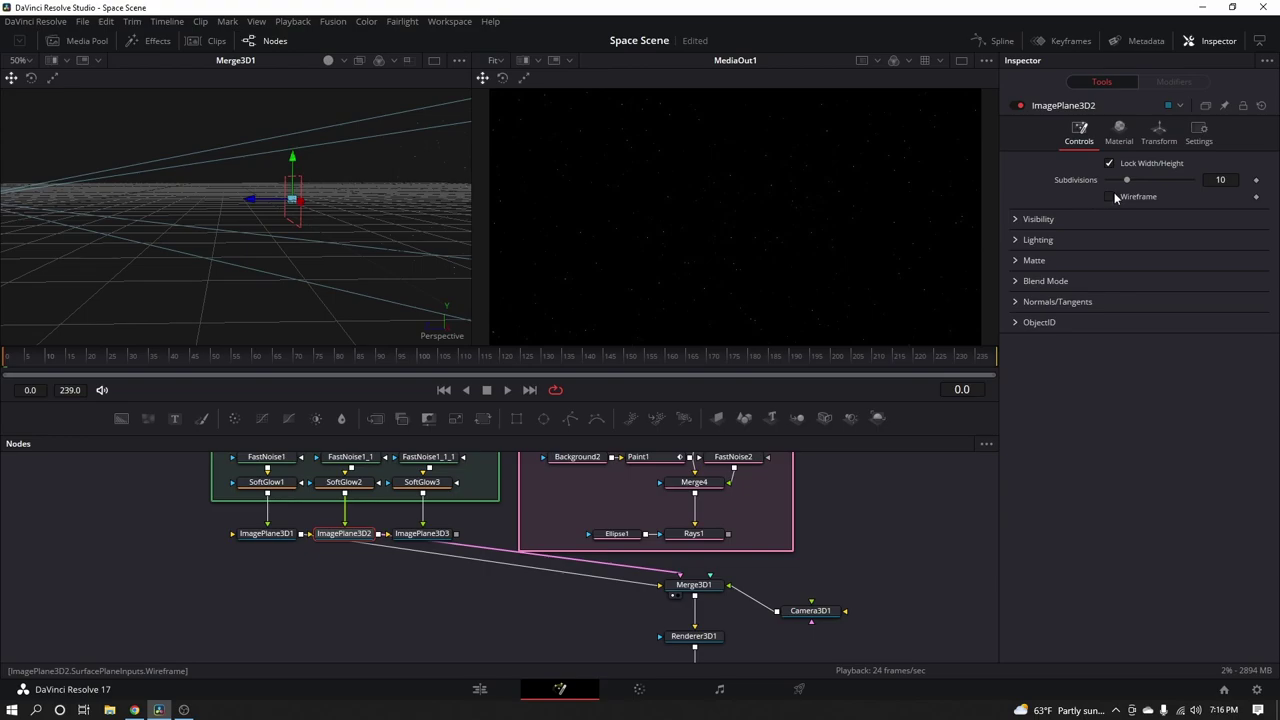
{"action": "left_click", "coordinate": [1159, 131]}
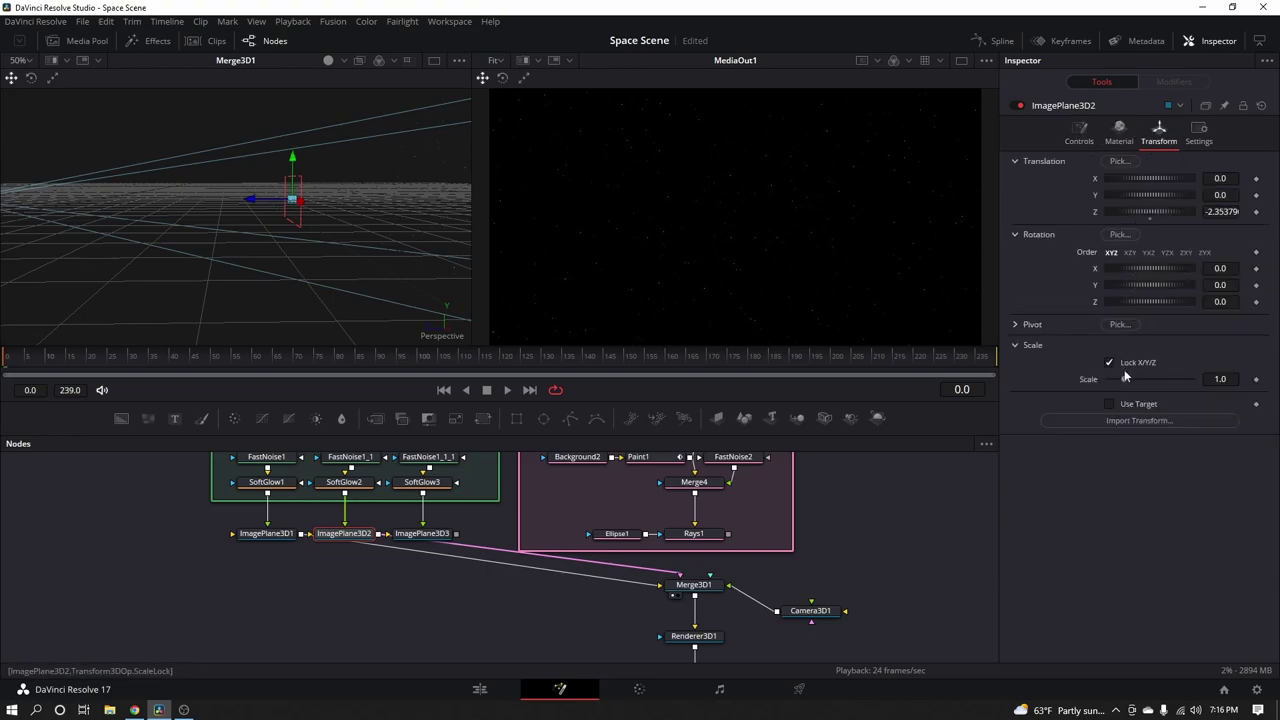
{"action": "left_click_drag", "start_coordinate": [1124, 379], "coordinate": [1152, 379]}
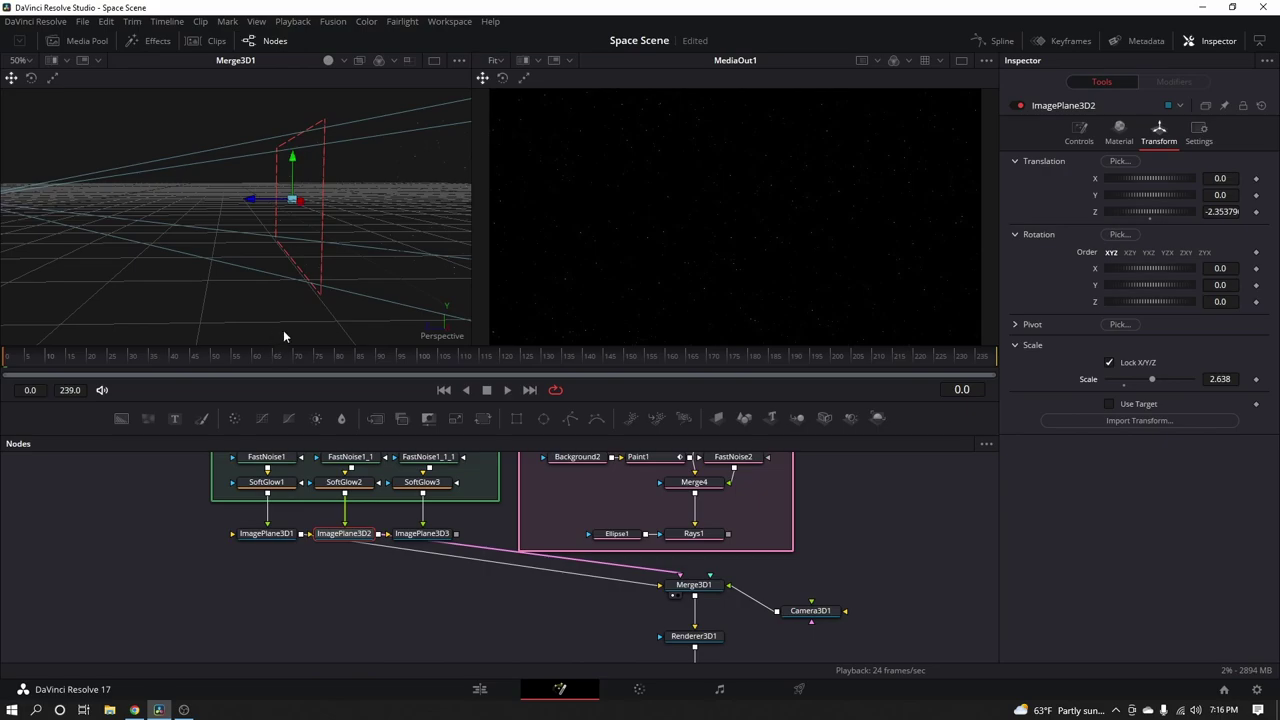
Connect ImagePlane3D3 to Merge3D1 and transform the plane to about -1.5 in Z with a scale of 2.048
{"action": "left_click", "coordinate": [425, 535]}
{"action": "left_click_drag", "start_coordinate": [456, 533], "coordinate": [692, 589]}
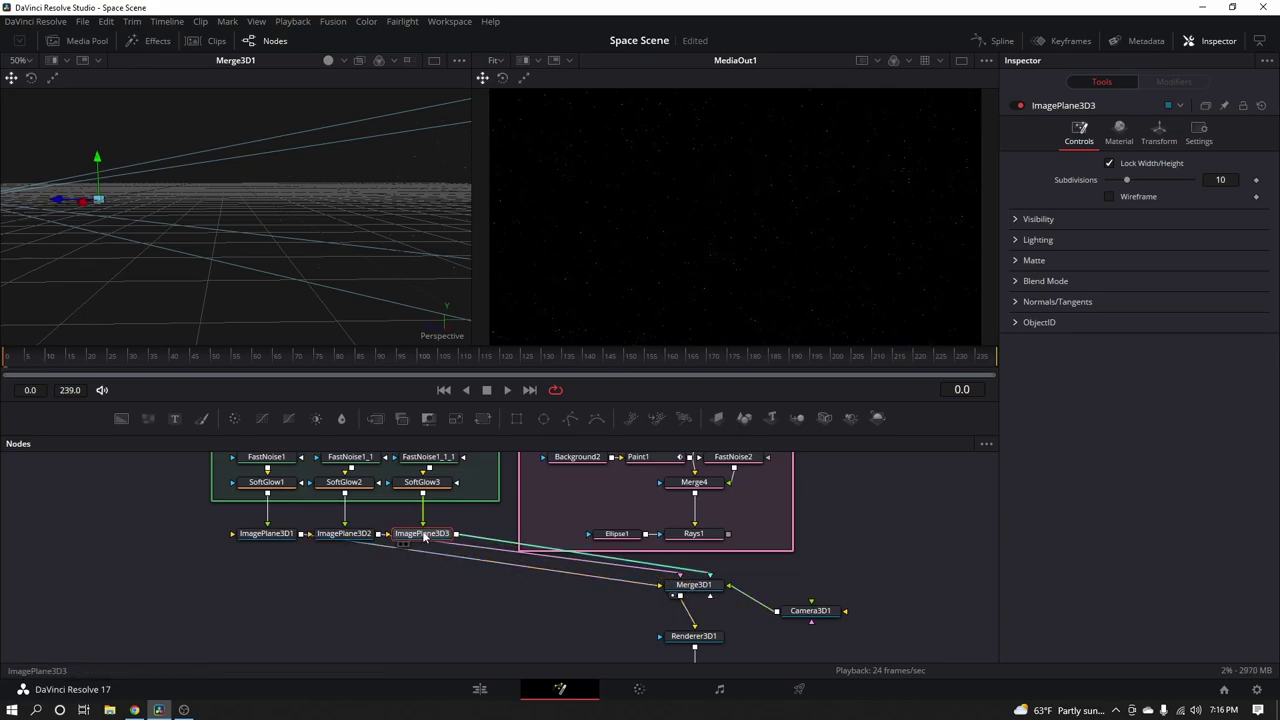
{"action": "left_click", "coordinate": [56, 205]}
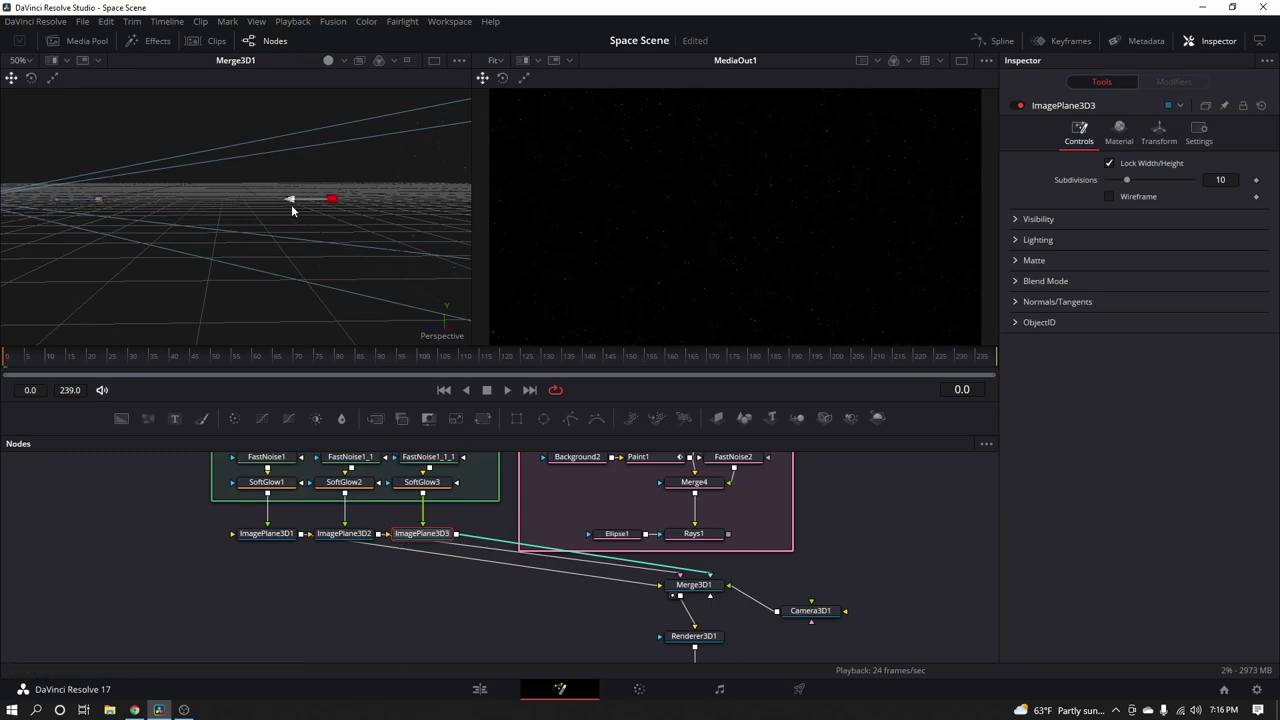
{"action": "left_click", "coordinate": [1159, 132]}
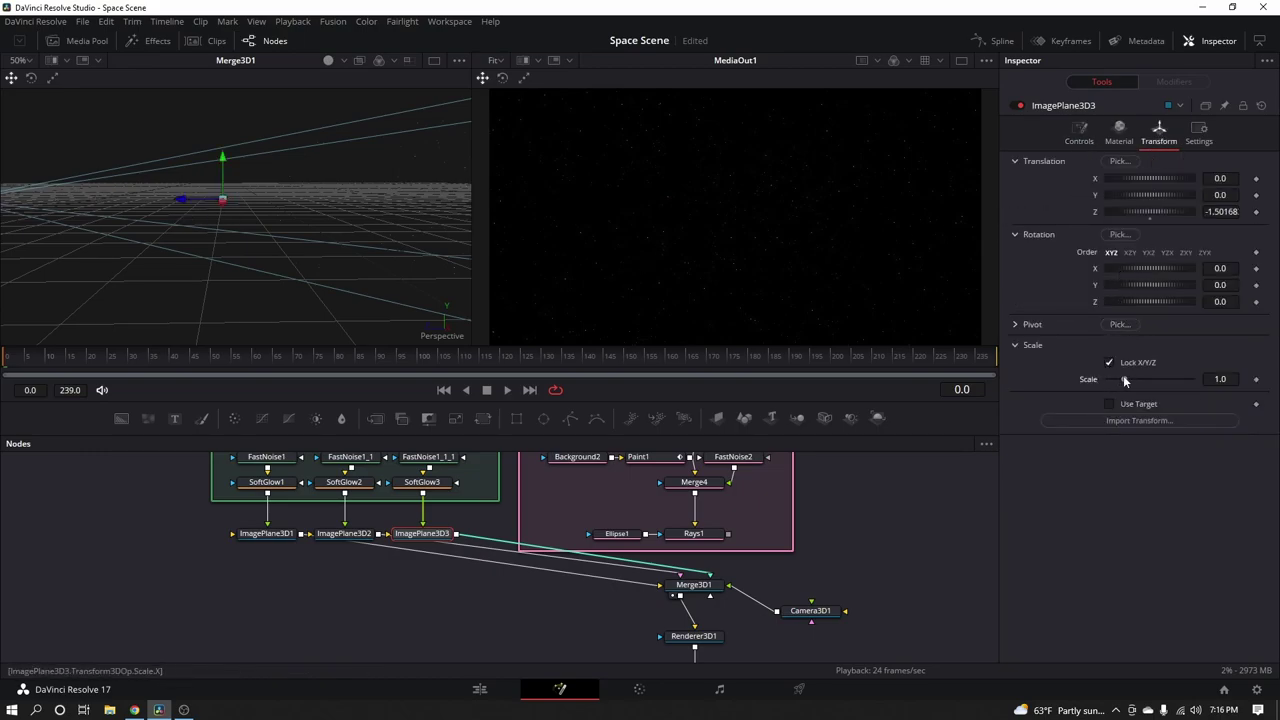
{"action": "left_click_drag", "start_coordinate": [1123, 380], "coordinate": [1141, 379]}
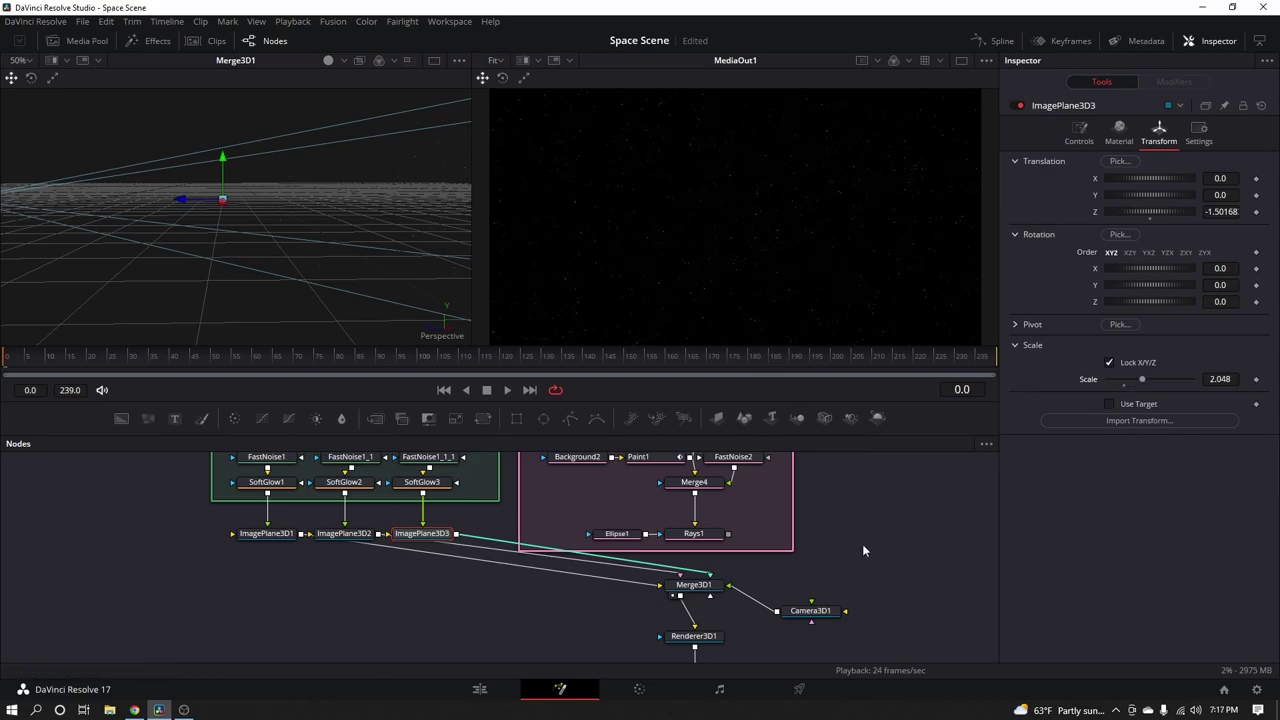
Lower the blend of SoftGlow1 to slightly under half and set the blend of SoftGlow2 to about 0.425
{"action": "left_click_drag", "start_coordinate": [862, 544], "coordinate": [848, 572]}
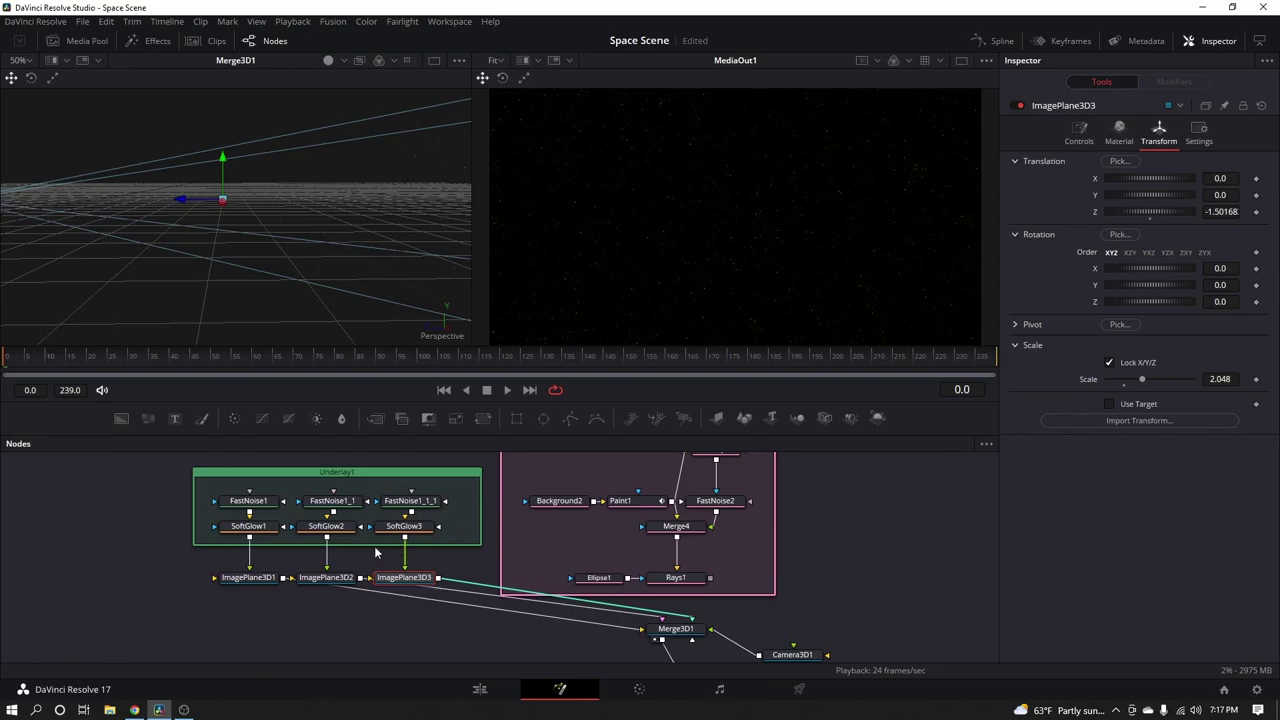
{"action": "left_click", "coordinate": [249, 526]}
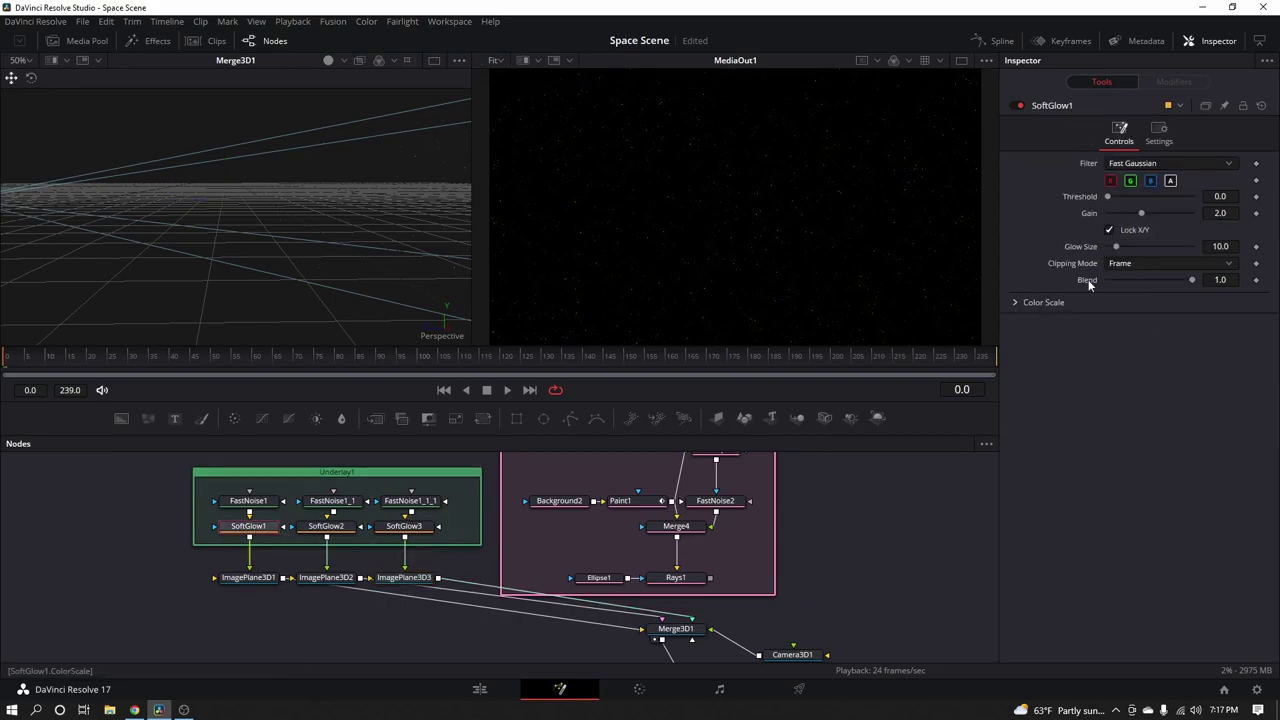
{"action": "left_click_drag", "start_coordinate": [1190, 279], "coordinate": [1142, 279]}
{"action": "left_click", "coordinate": [326, 526]}
{"action": "left_click", "coordinate": [1142, 280]}
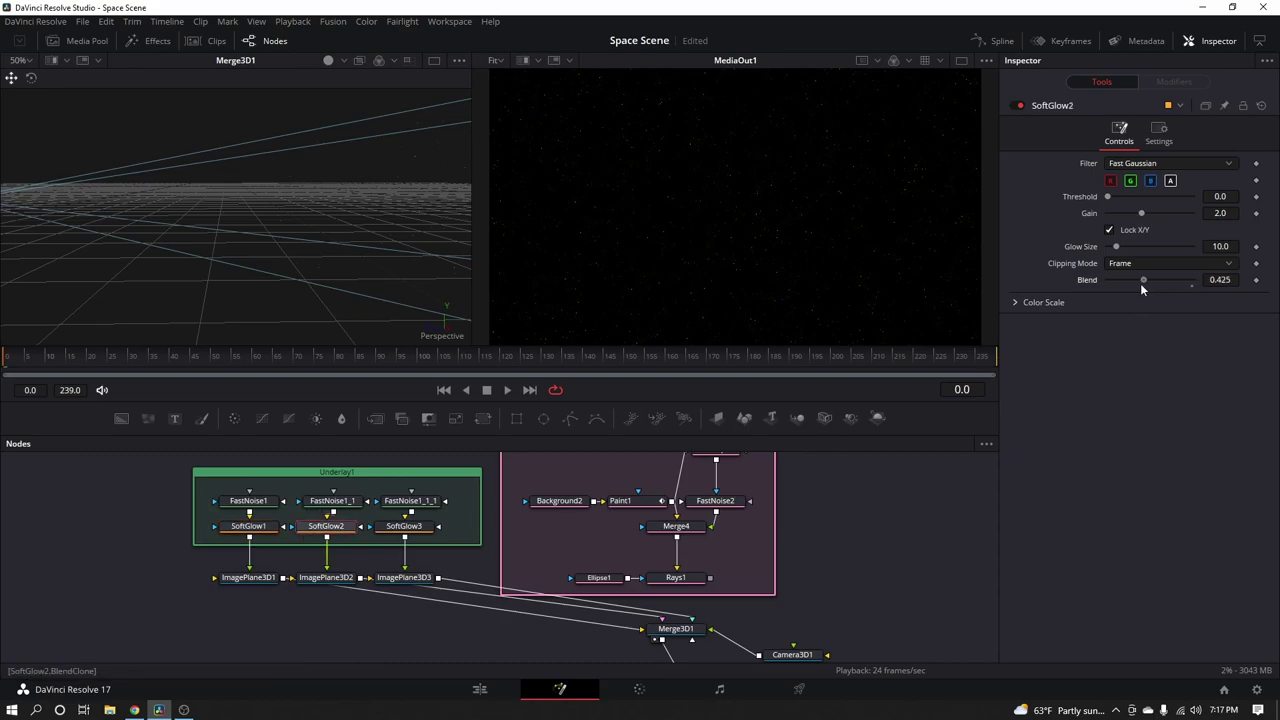
Lower the noise brightness of FastNoise1 to -0.64
{"action": "left_click", "coordinate": [404, 526]}
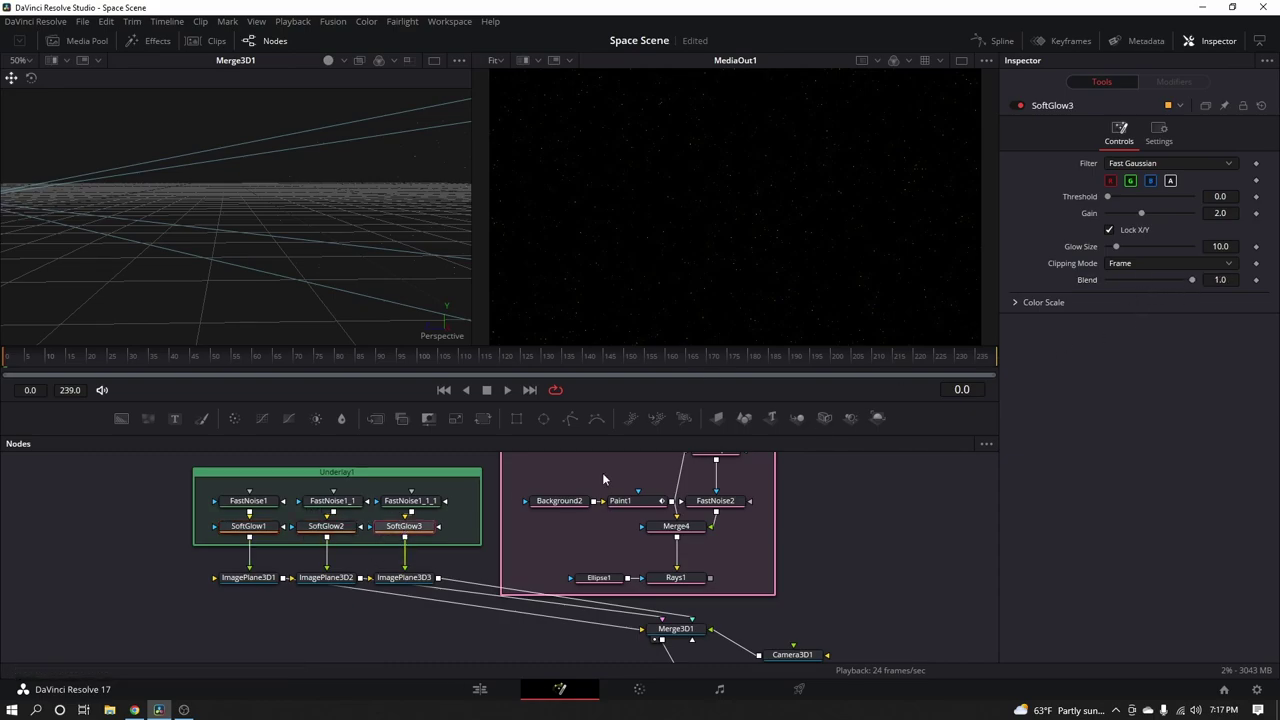
{"action": "left_click", "coordinate": [248, 500]}
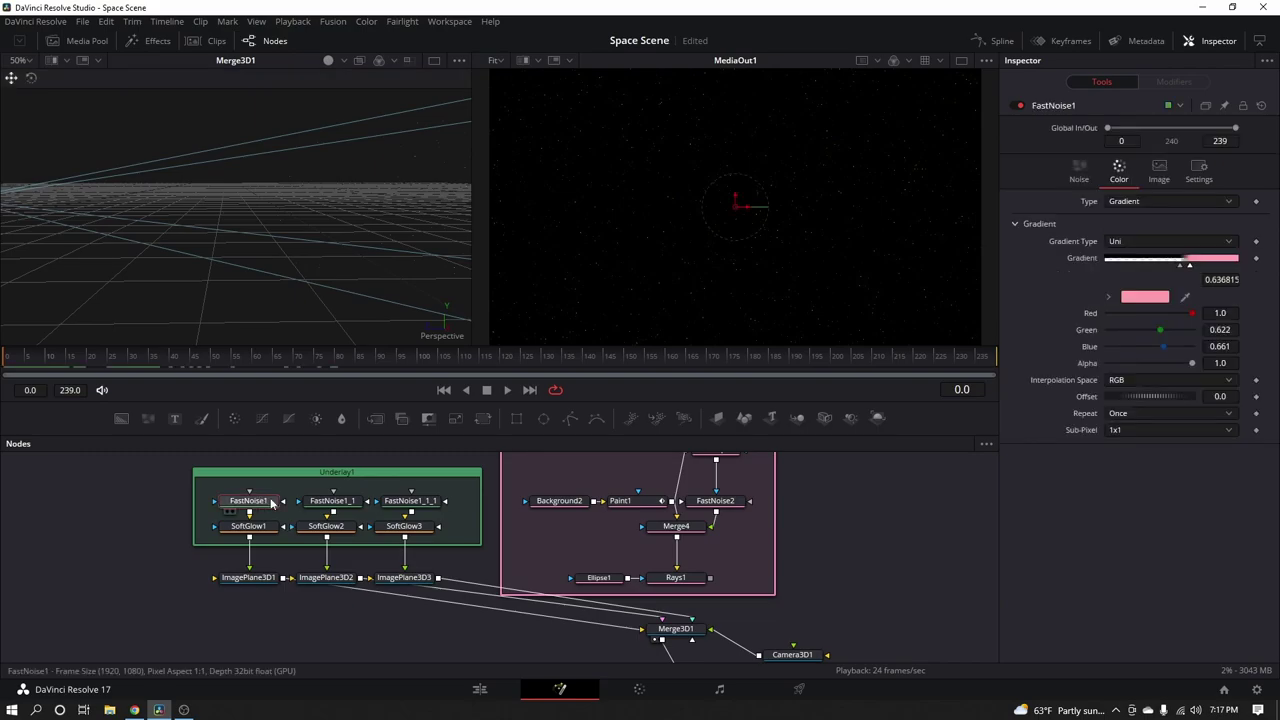
{"action": "left_click", "coordinate": [1079, 172]}
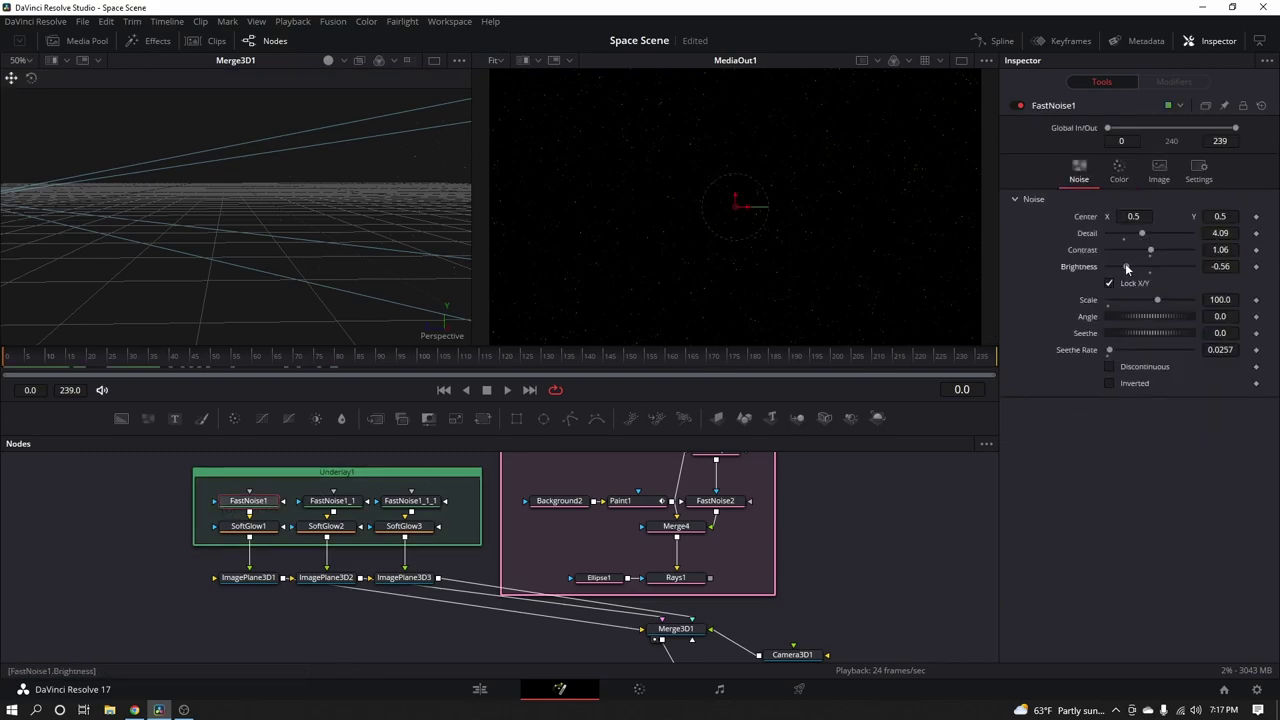
{"action": "left_click_drag", "start_coordinate": [1126, 267], "coordinate": [1123, 267]}
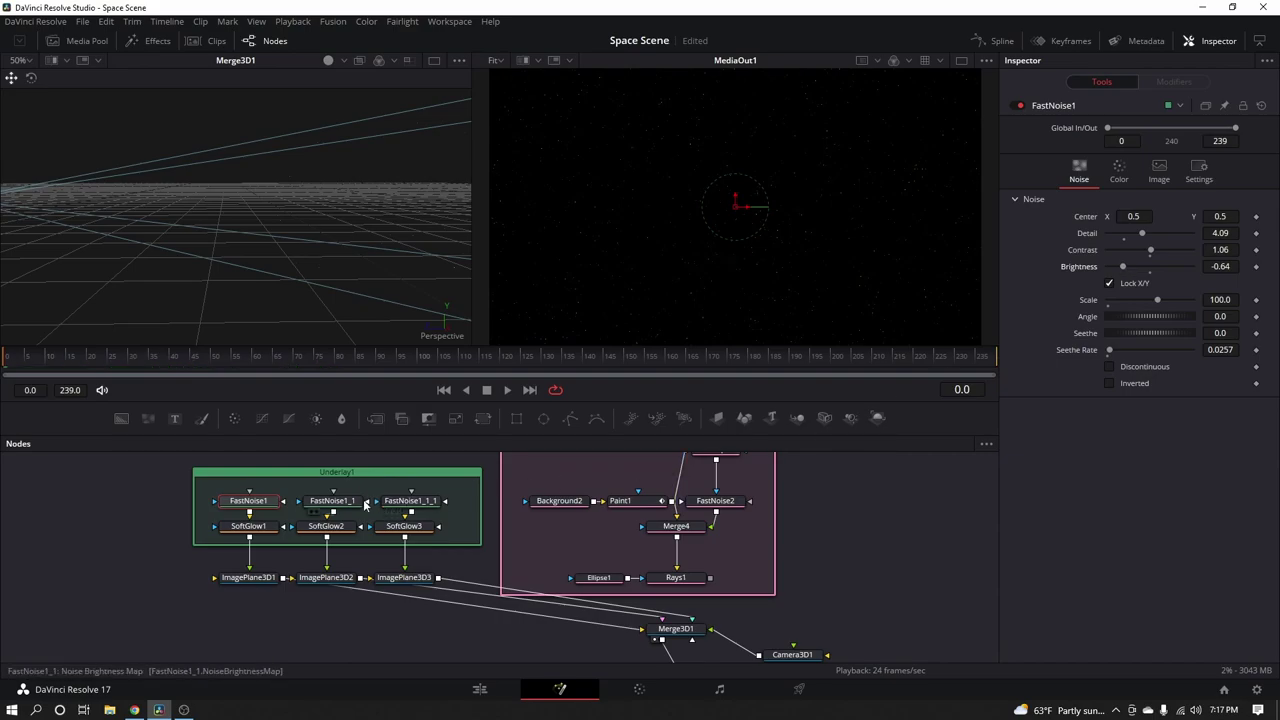
Slightly lower the noise brightness of FastNoise1_1 and set that of FastNoise1_1_1 to -0.59
{"action": "left_click", "coordinate": [332, 500]}
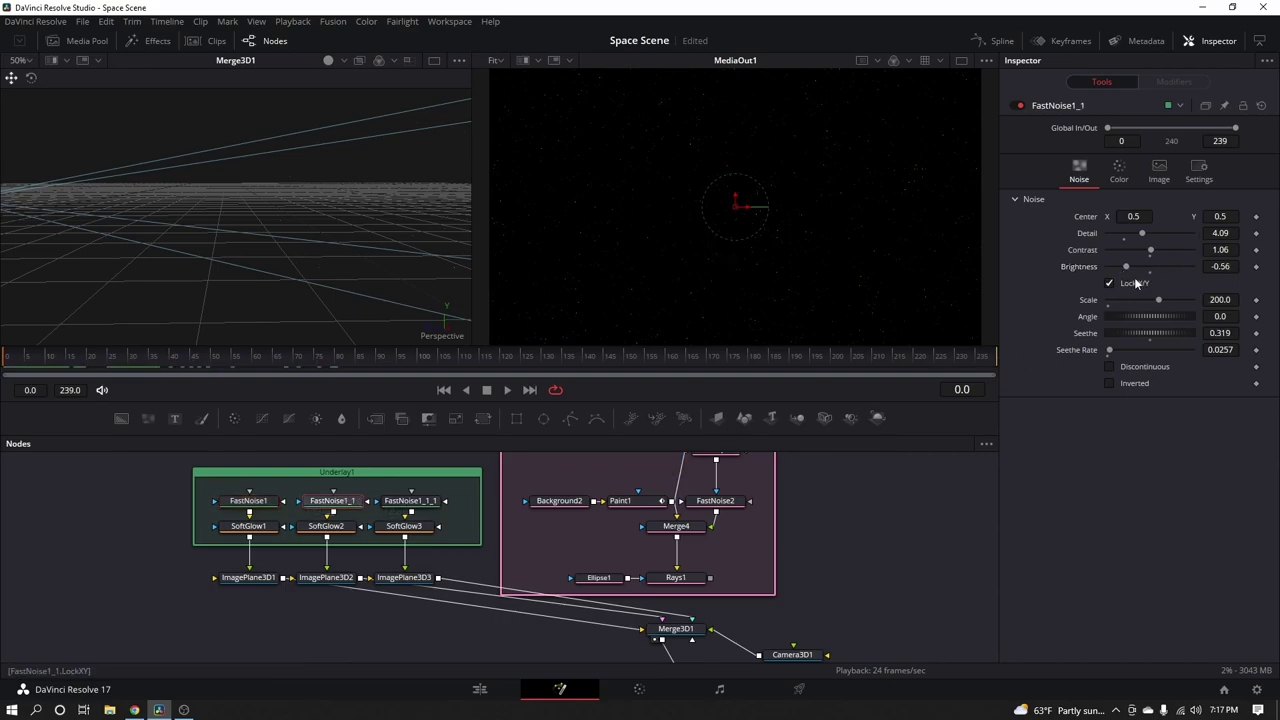
{"action": "left_click_drag", "start_coordinate": [1127, 268], "coordinate": [1123, 270]}
{"action": "left_click", "coordinate": [410, 500]}
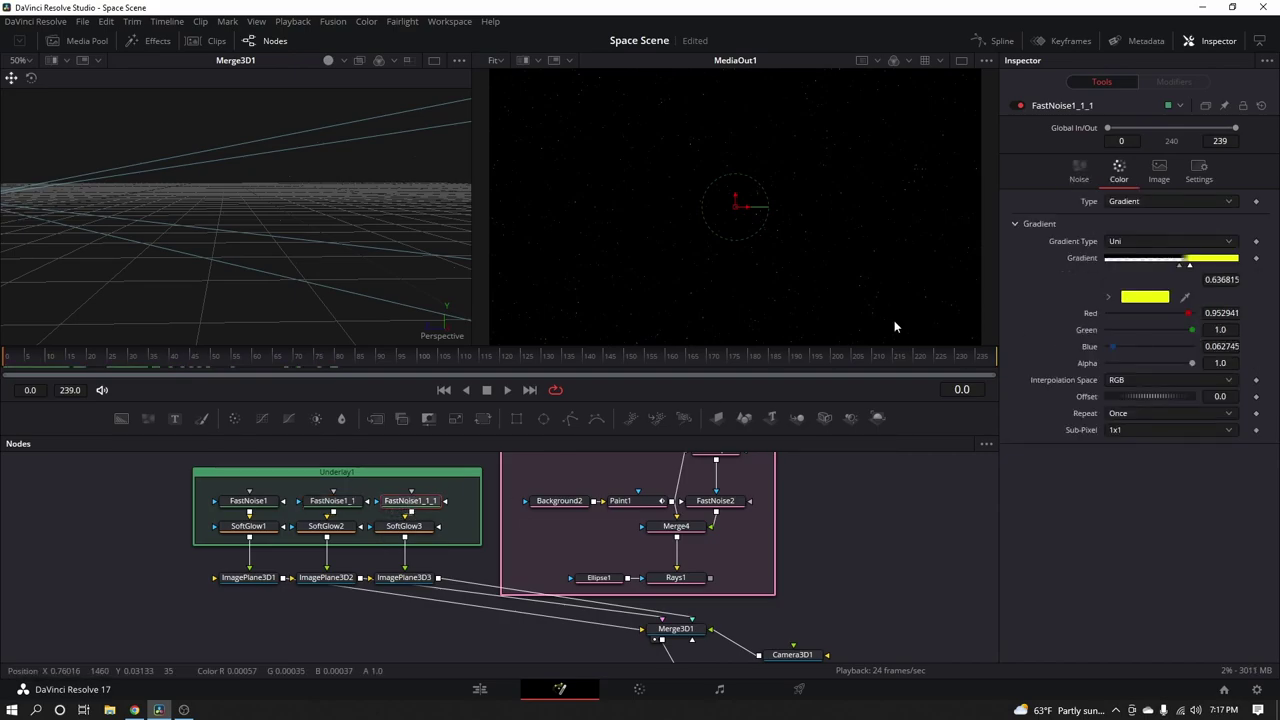
{"action": "left_click", "coordinate": [1078, 172]}
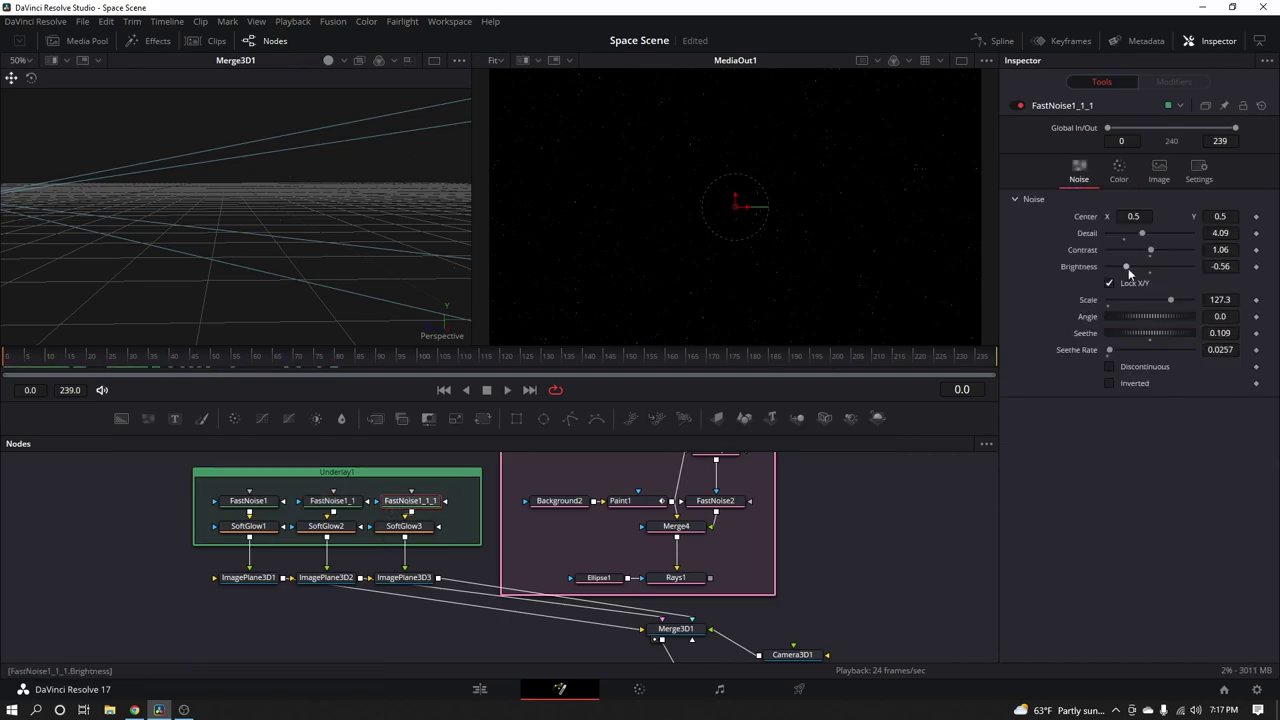
{"action": "left_click_drag", "start_coordinate": [1126, 268], "coordinate": [1125, 267]}
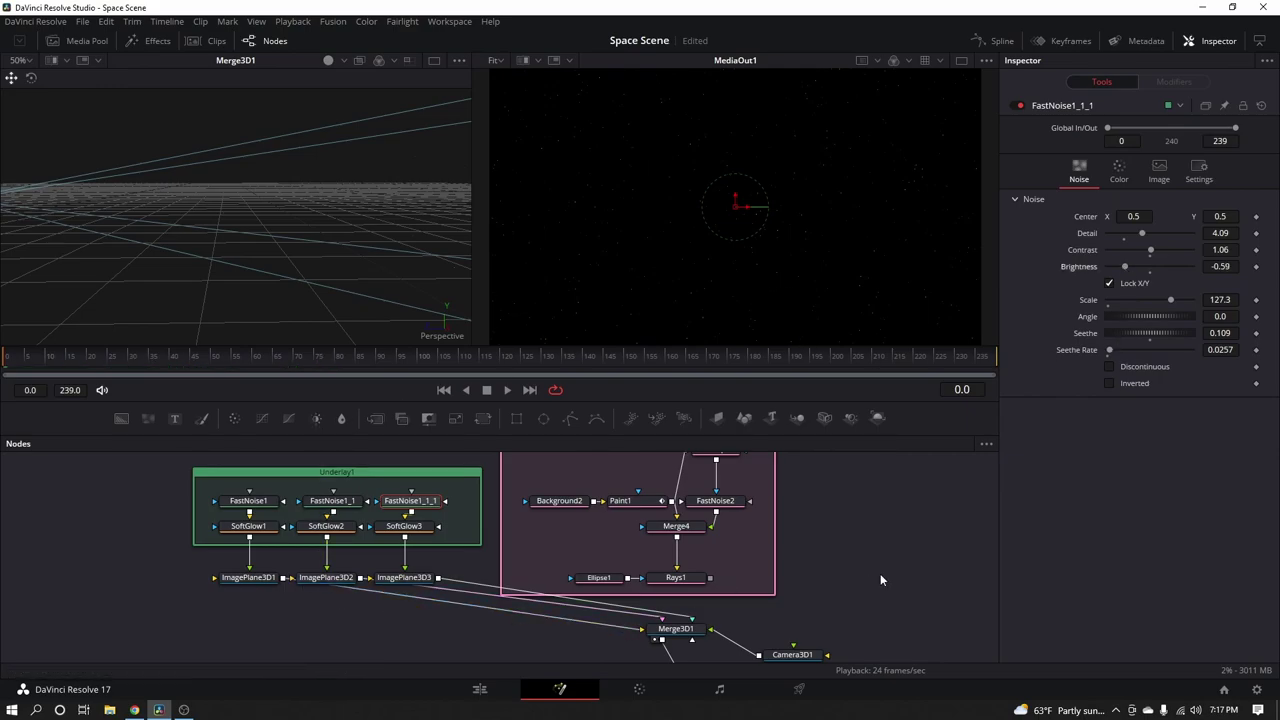
Keyframe Camera3D1's Z translation at frame 0, then move the camera forward in Z at the last frame
{"action": "left_click_drag", "start_coordinate": [879, 573], "coordinate": [845, 484]}
{"action": "left_click_drag", "start_coordinate": [737, 578], "coordinate": [778, 553]}
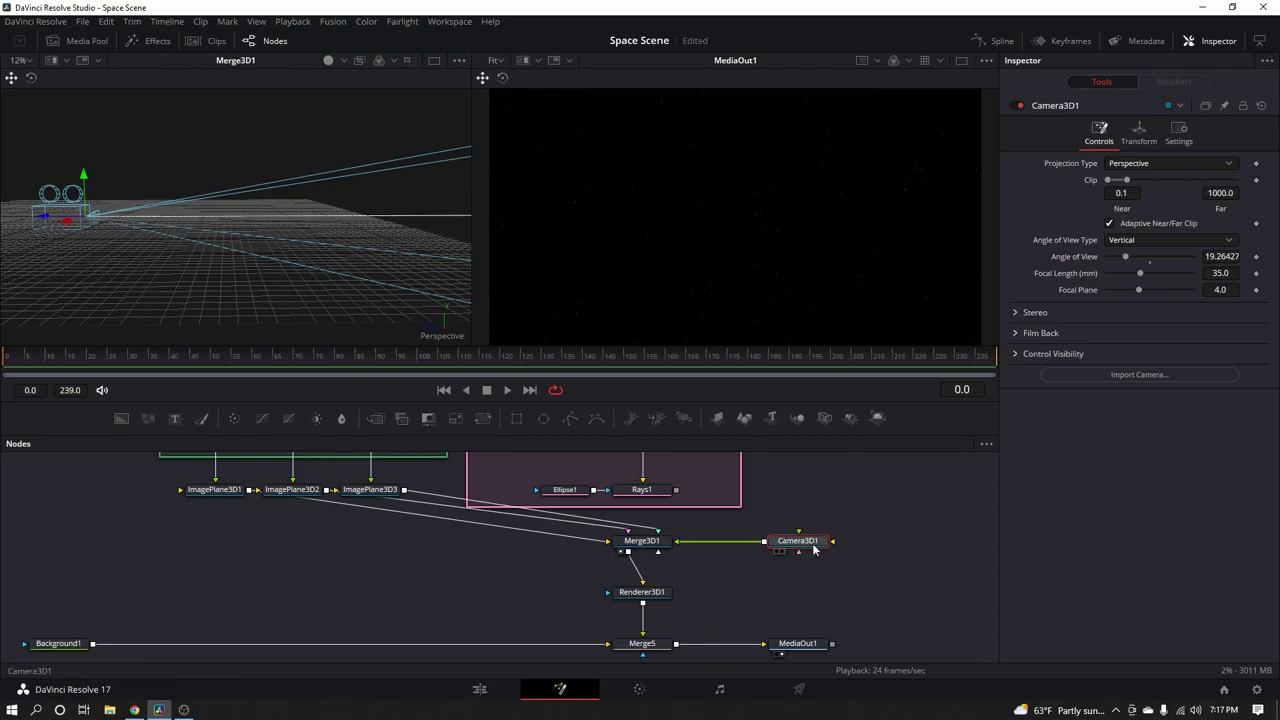
{"action": "left_click", "coordinate": [1137, 134]}
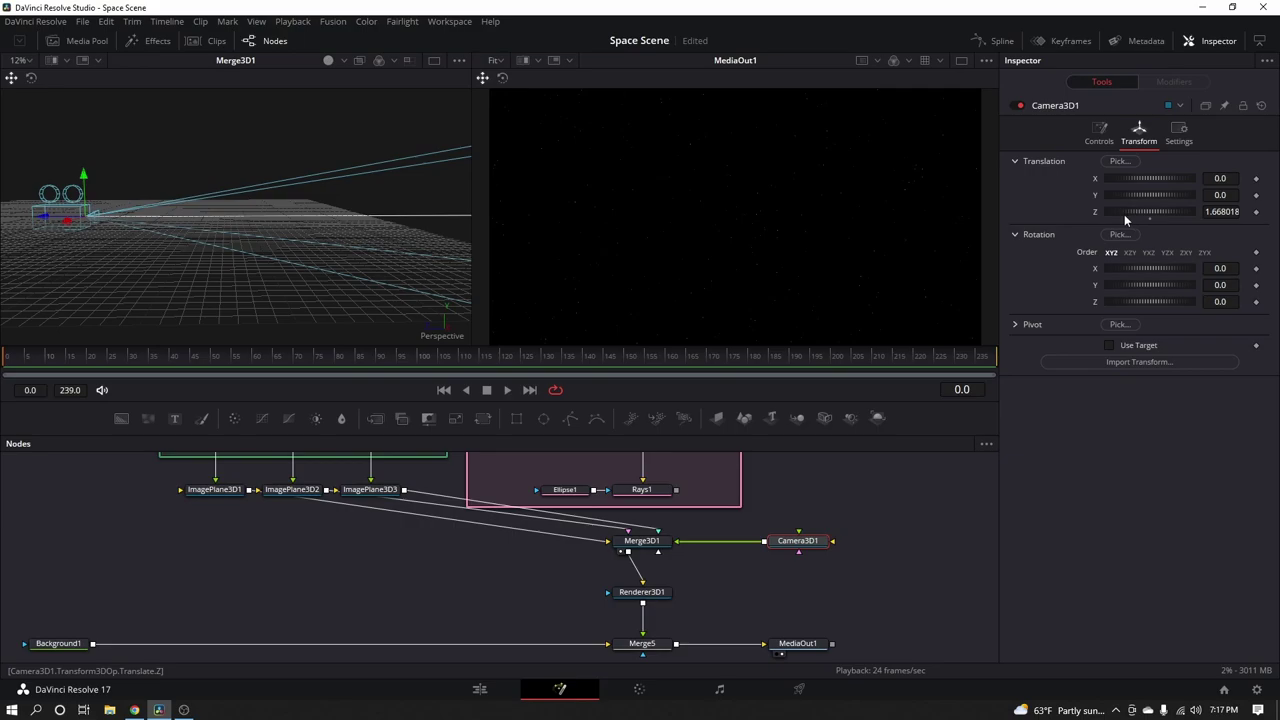
{"action": "left_click", "coordinate": [1256, 212]}
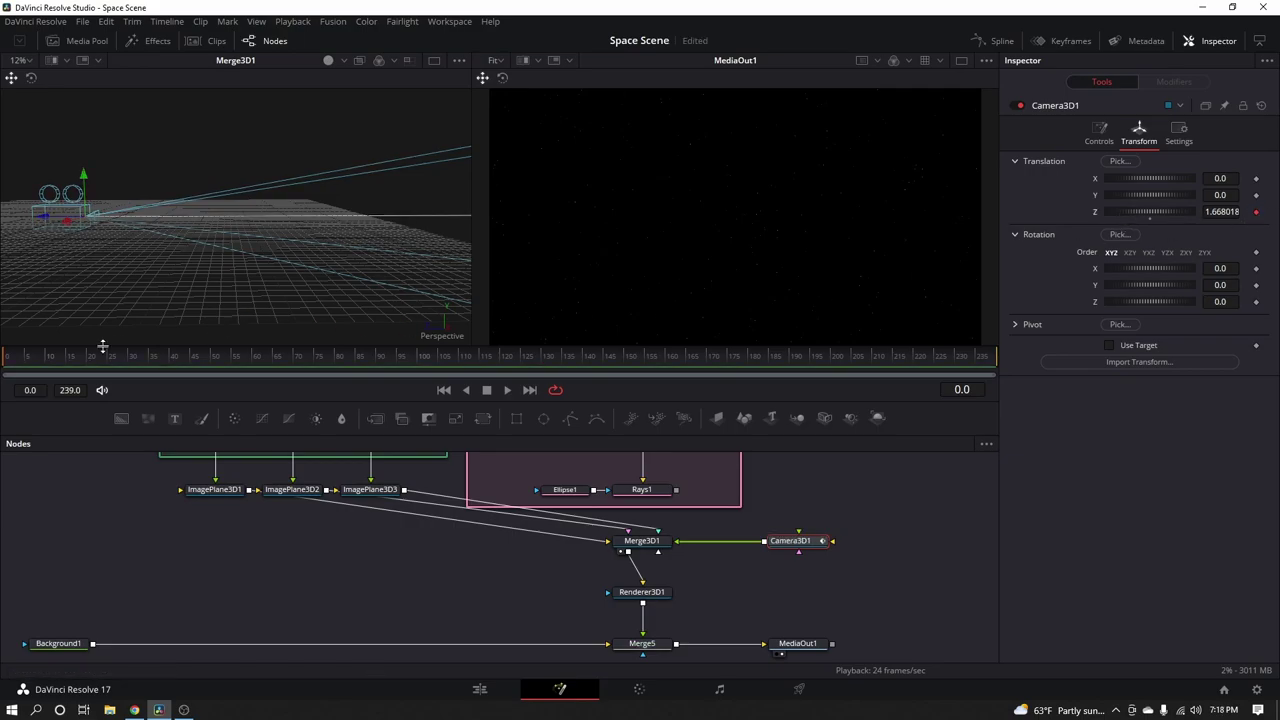
{"action": "left_click_drag", "start_coordinate": [26, 359], "coordinate": [1000, 356]}
{"action": "left_click_drag", "start_coordinate": [43, 219], "coordinate": [76, 220]}
Play the composition from frame 0 to review the forward camera move through the stars
{"action": "left_click_drag", "start_coordinate": [420, 356], "coordinate": [2, 369]}
{"action": "key", "text": "space"}
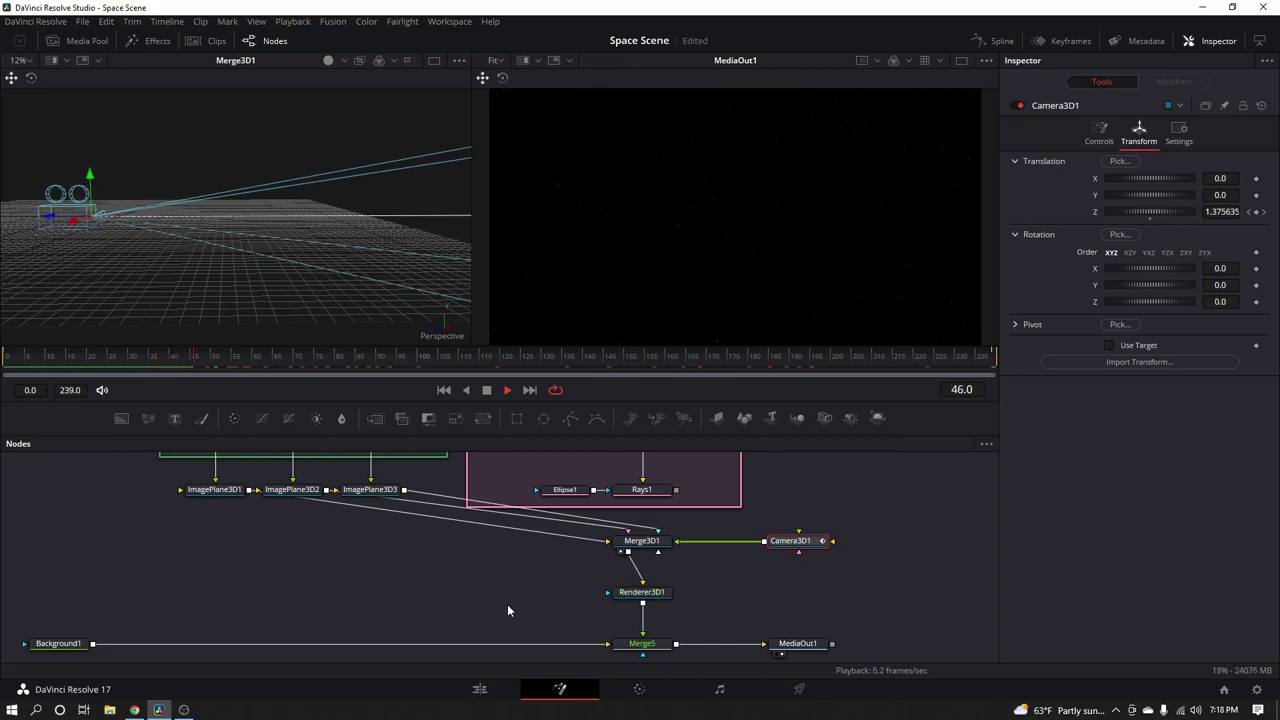
{"action": "key", "text": "space"}
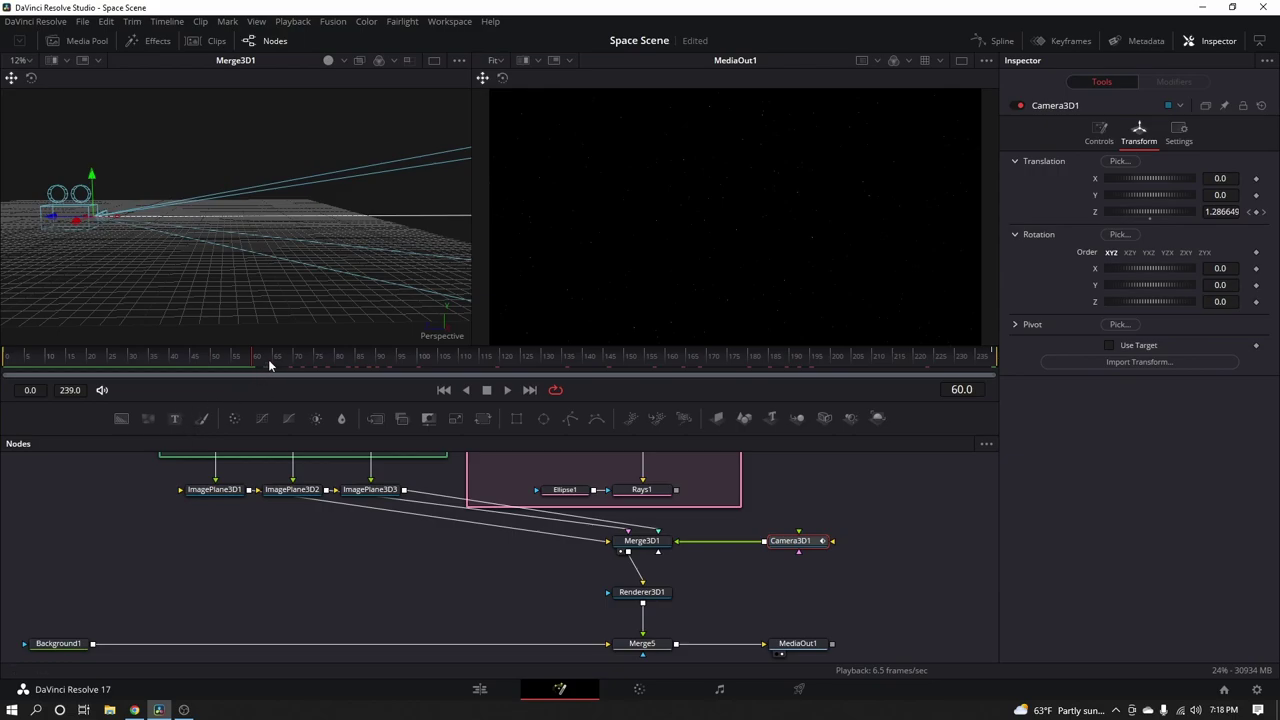
{"action": "left_click_drag", "start_coordinate": [268, 365], "coordinate": [5, 365]}
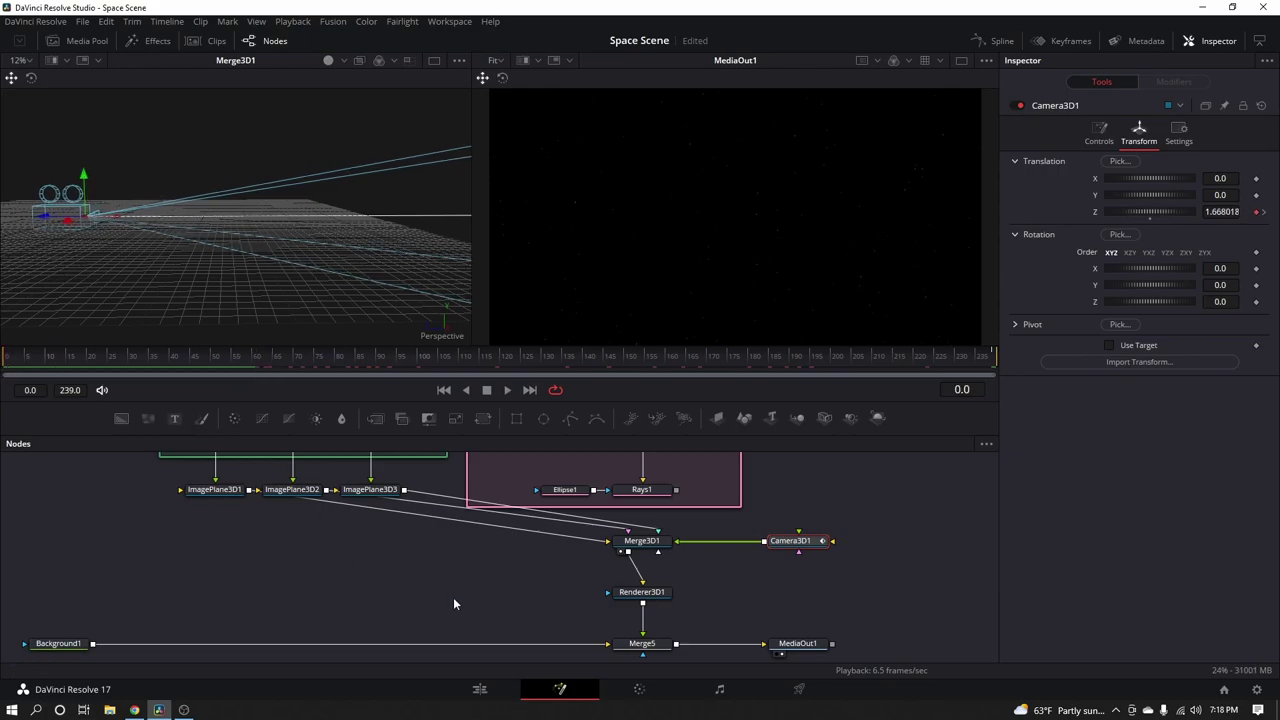
Make room around Merge3D1 and add an image plane that connects Rays1 to Merge3D1
{"action": "scroll", "coordinate": [453, 603], "scroll_direction": "right", "scroll_amount": 5}
{"action": "left_click", "coordinate": [420, 598]}
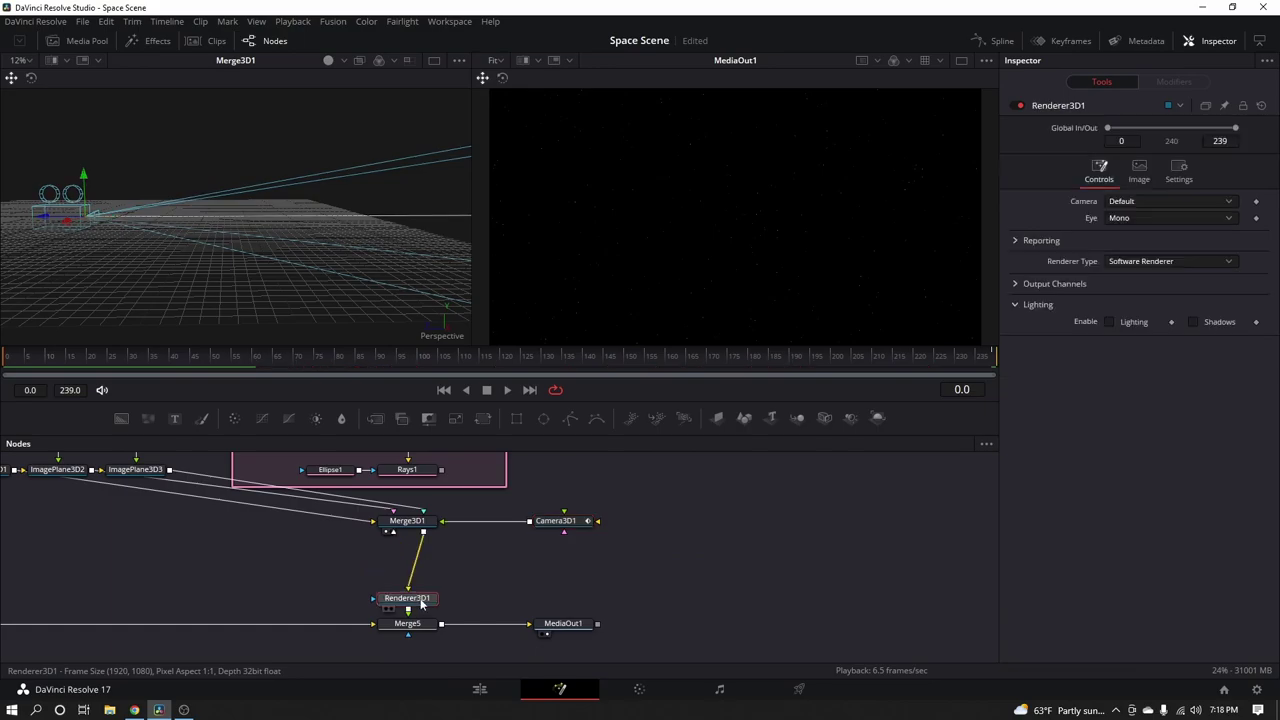
{"action": "left_click", "coordinate": [413, 525]}
{"action": "left_click_drag", "start_coordinate": [558, 574], "coordinate": [601, 608]}
{"action": "left_click_drag", "start_coordinate": [735, 416], "coordinate": [462, 580]}
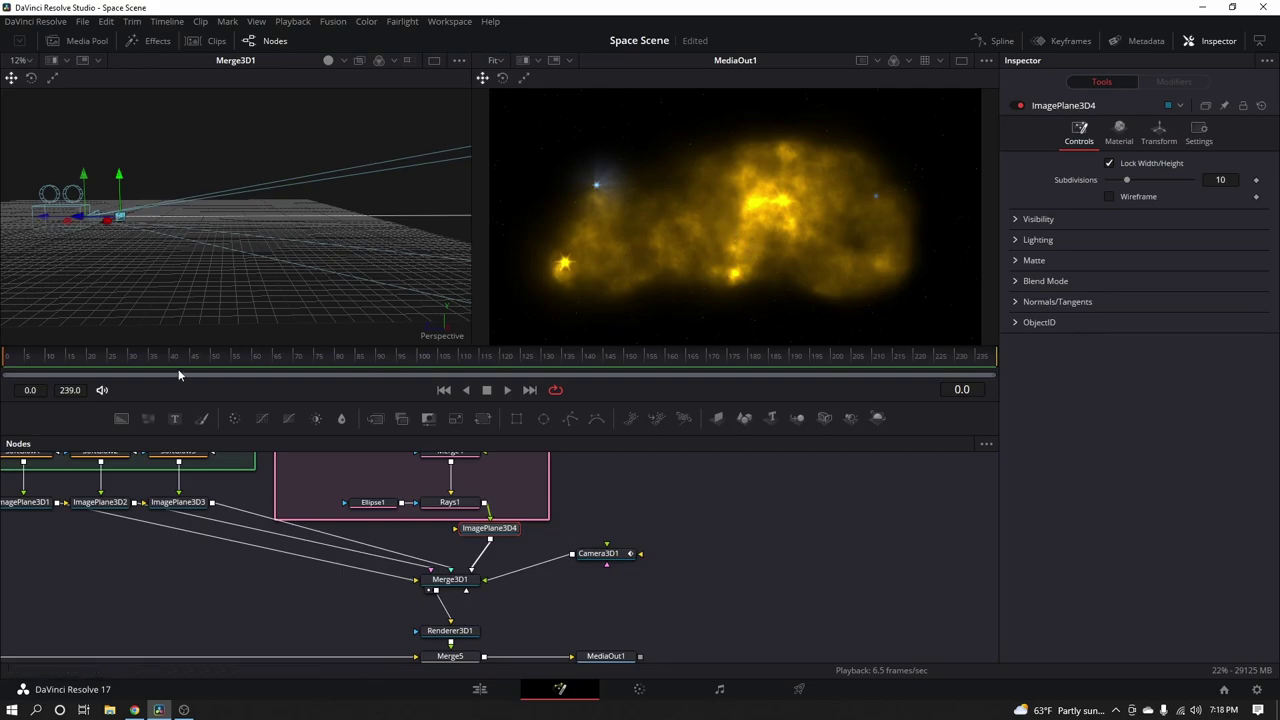
Preview the nebula from frame 0 during the camera move and return to the first frame
{"action": "key", "text": "space"}
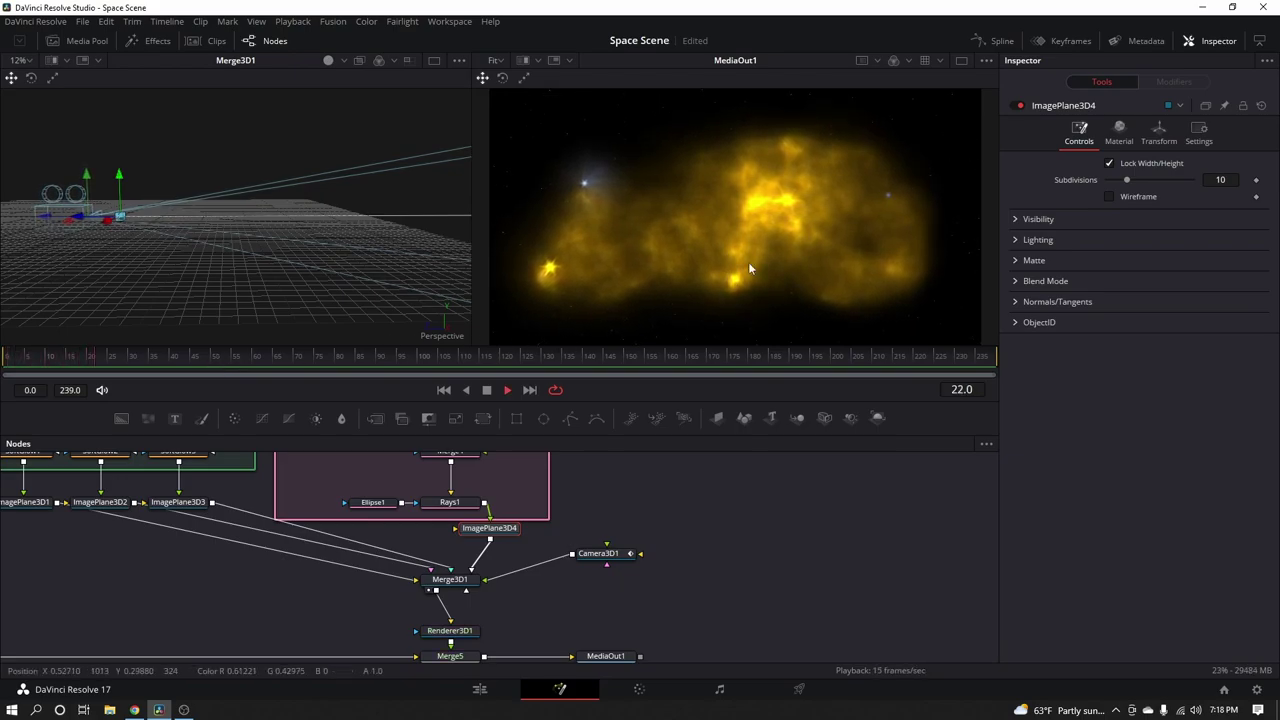
{"action": "key", "text": "space"}
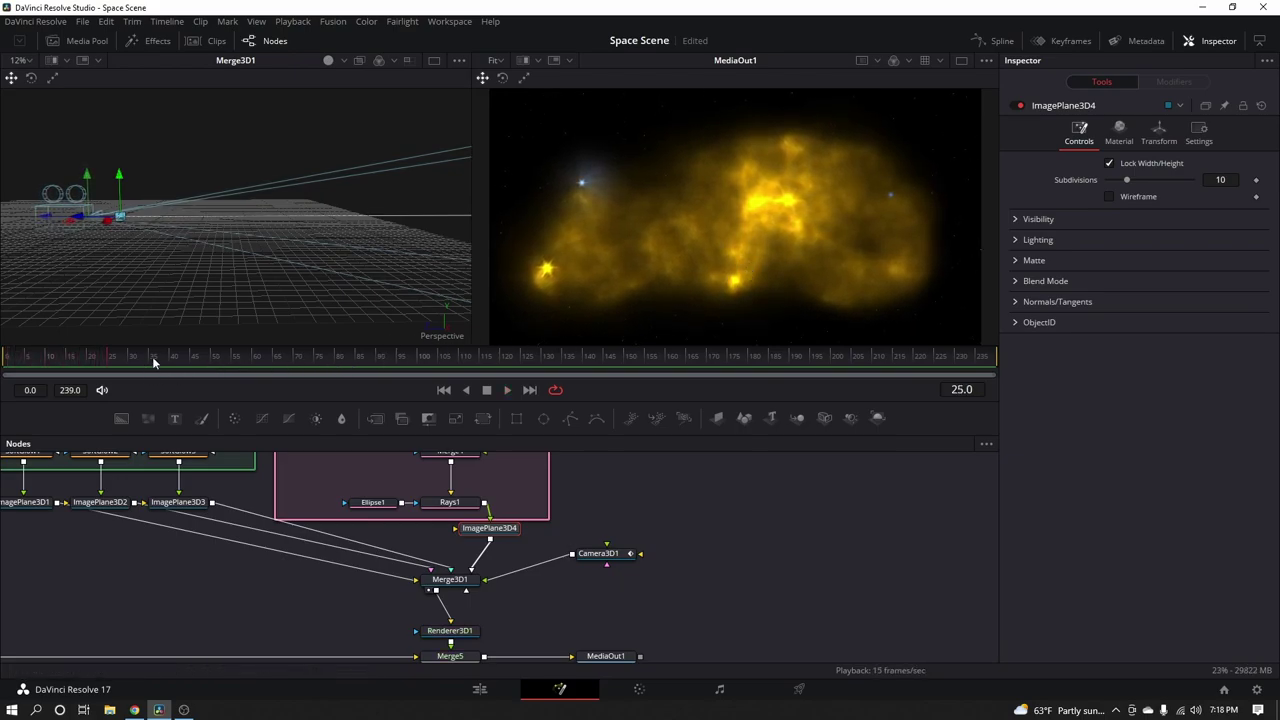
{"action": "left_click_drag", "start_coordinate": [153, 362], "coordinate": [4, 367]}
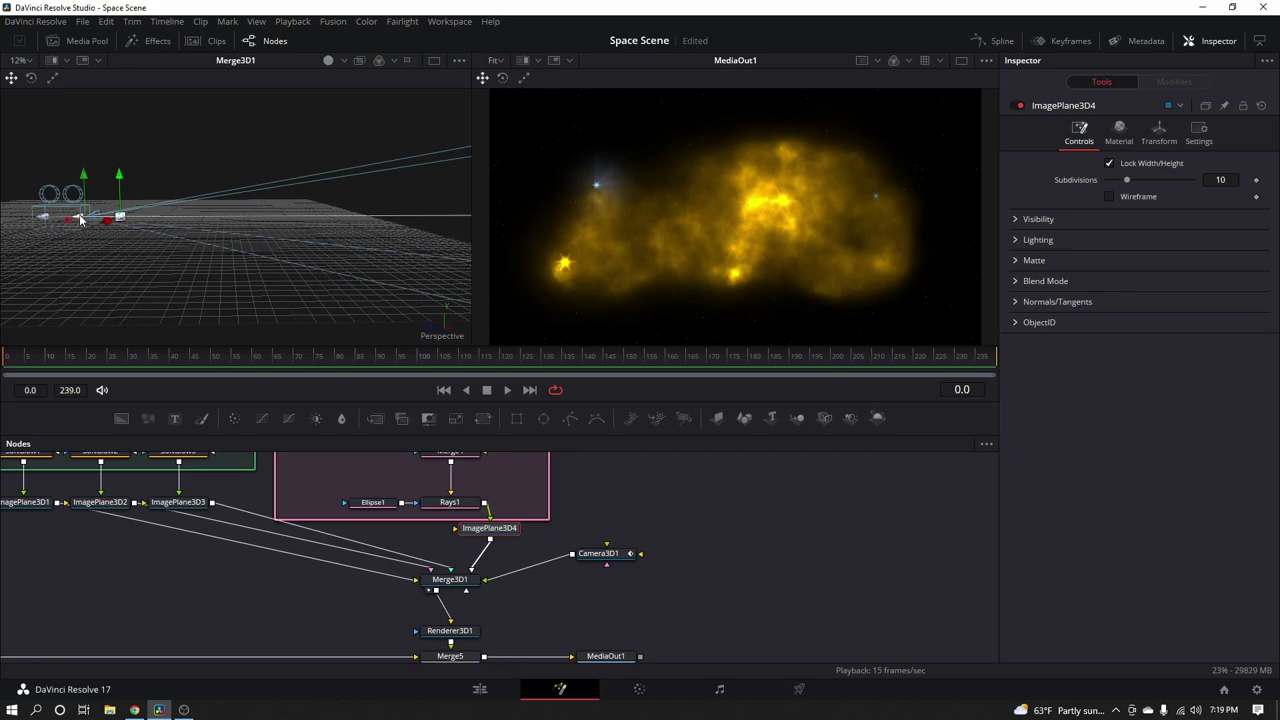
Move ImagePlane3D4 back to about -7.2 in Z, scale it to 4.921 and preview the result
{"action": "left_click_drag", "start_coordinate": [73, 220], "coordinate": [228, 222]}
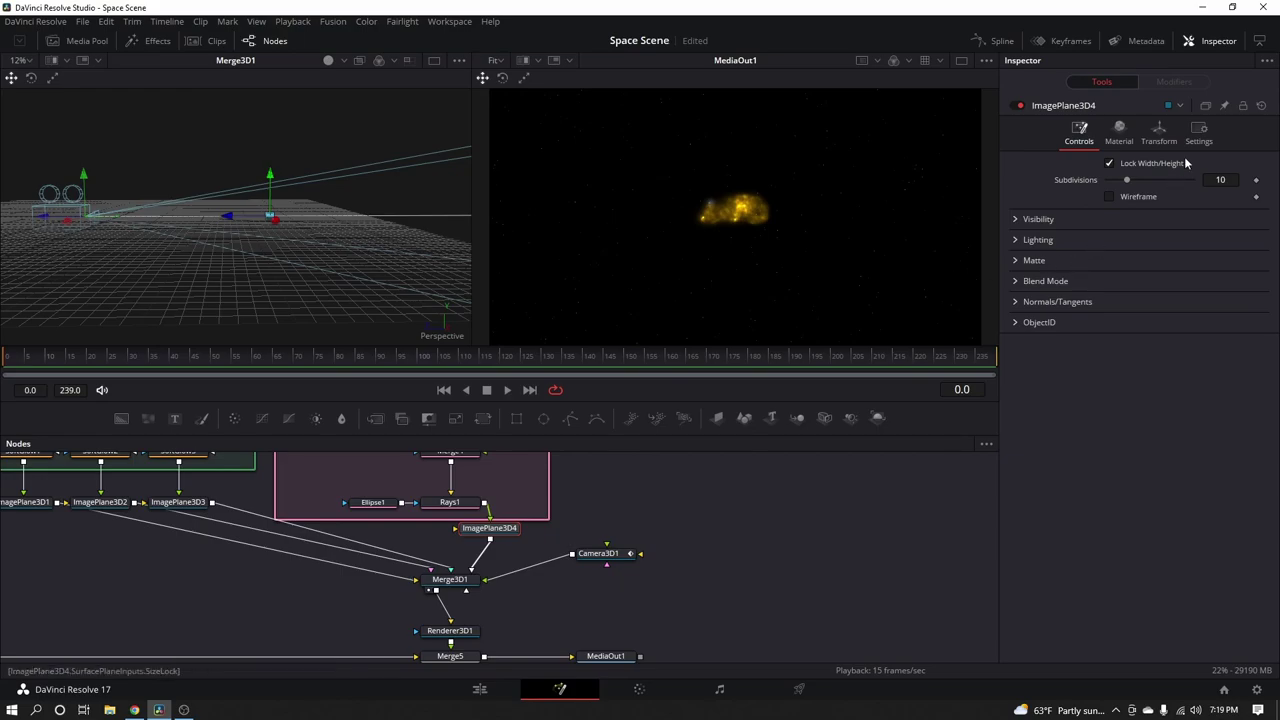
{"action": "left_click", "coordinate": [1157, 134]}
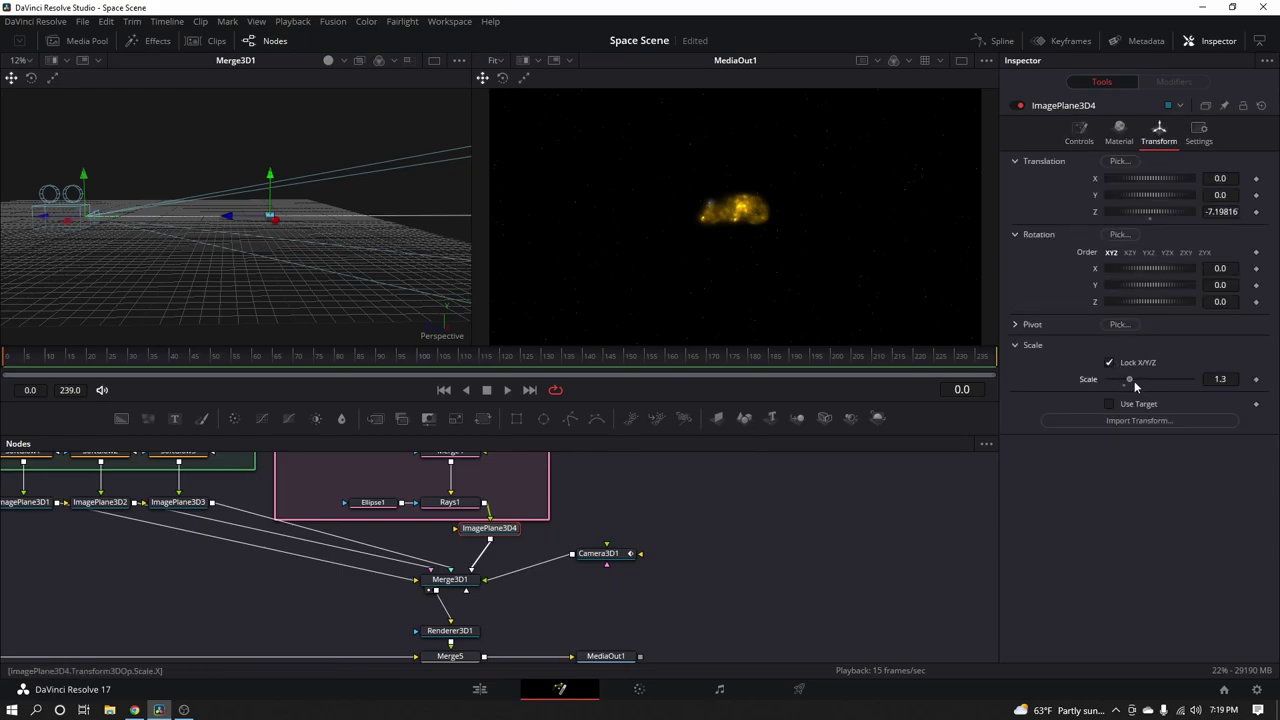
{"action": "left_click_drag", "start_coordinate": [1135, 384], "coordinate": [1194, 381]}
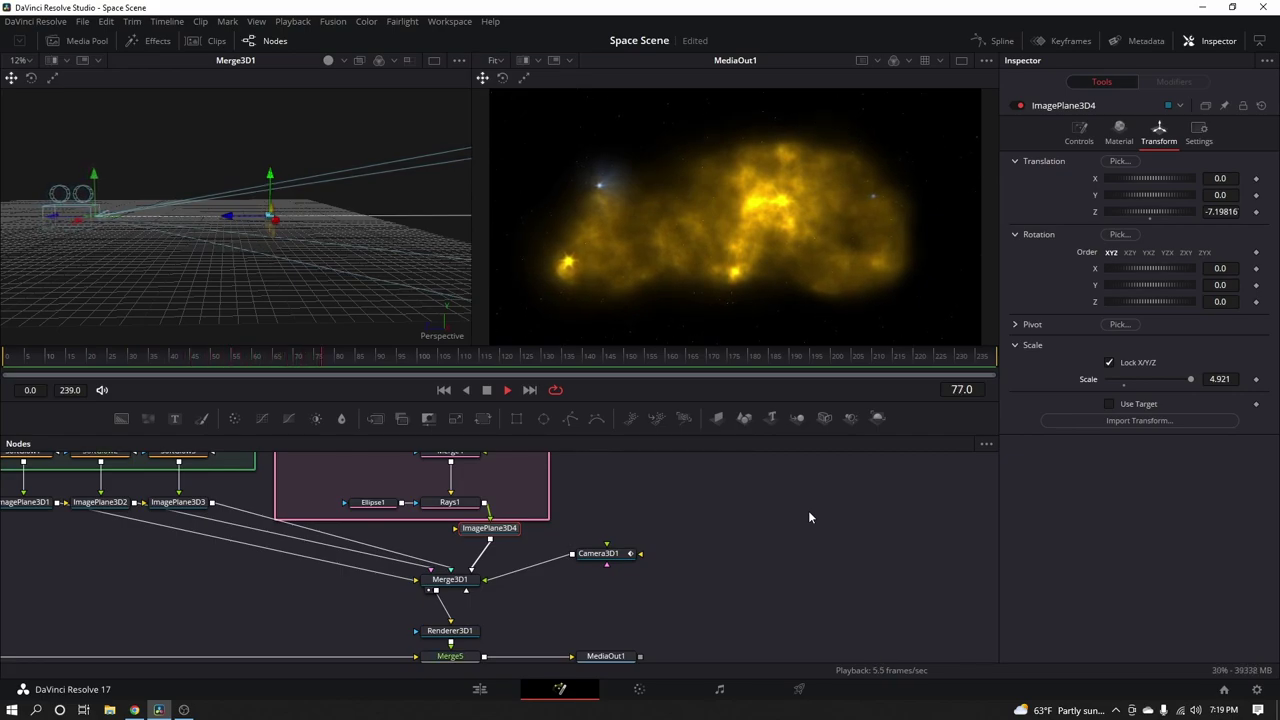
{"action": "key", "text": "space"}
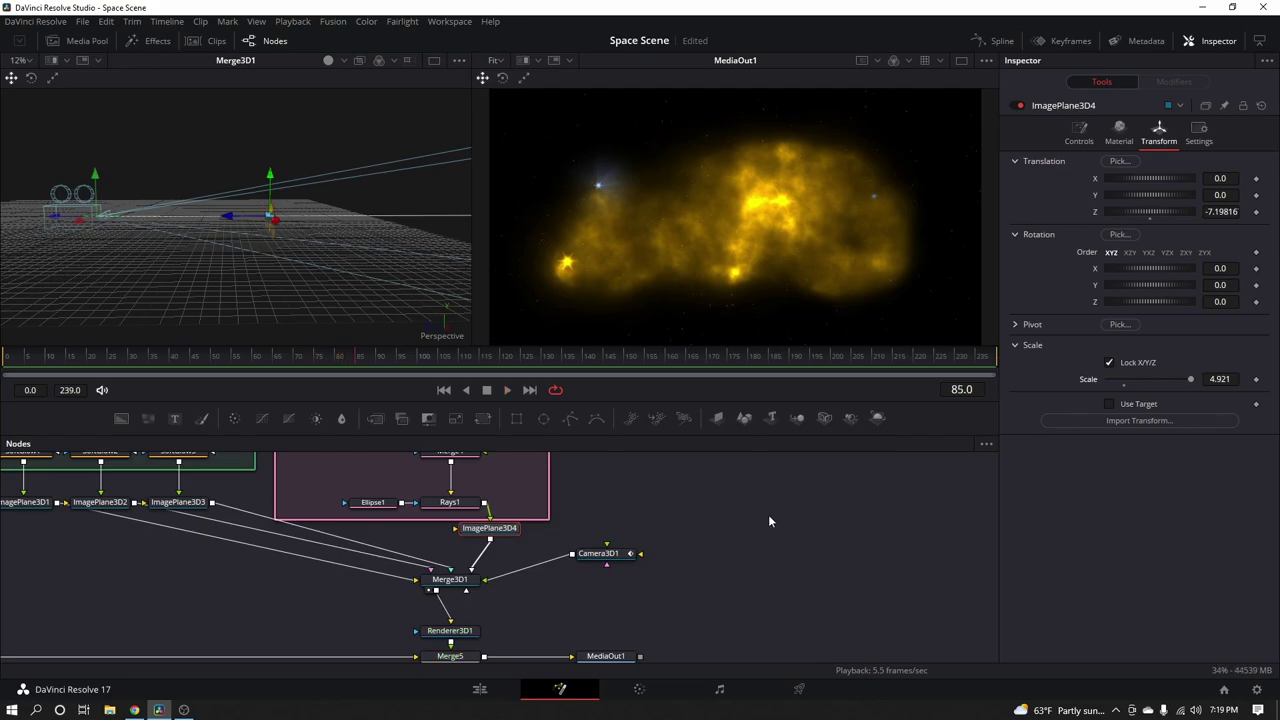
Add a new Background node in the empty area beside Underlay2
{"action": "left_click_drag", "start_coordinate": [768, 514], "coordinate": [702, 584]}
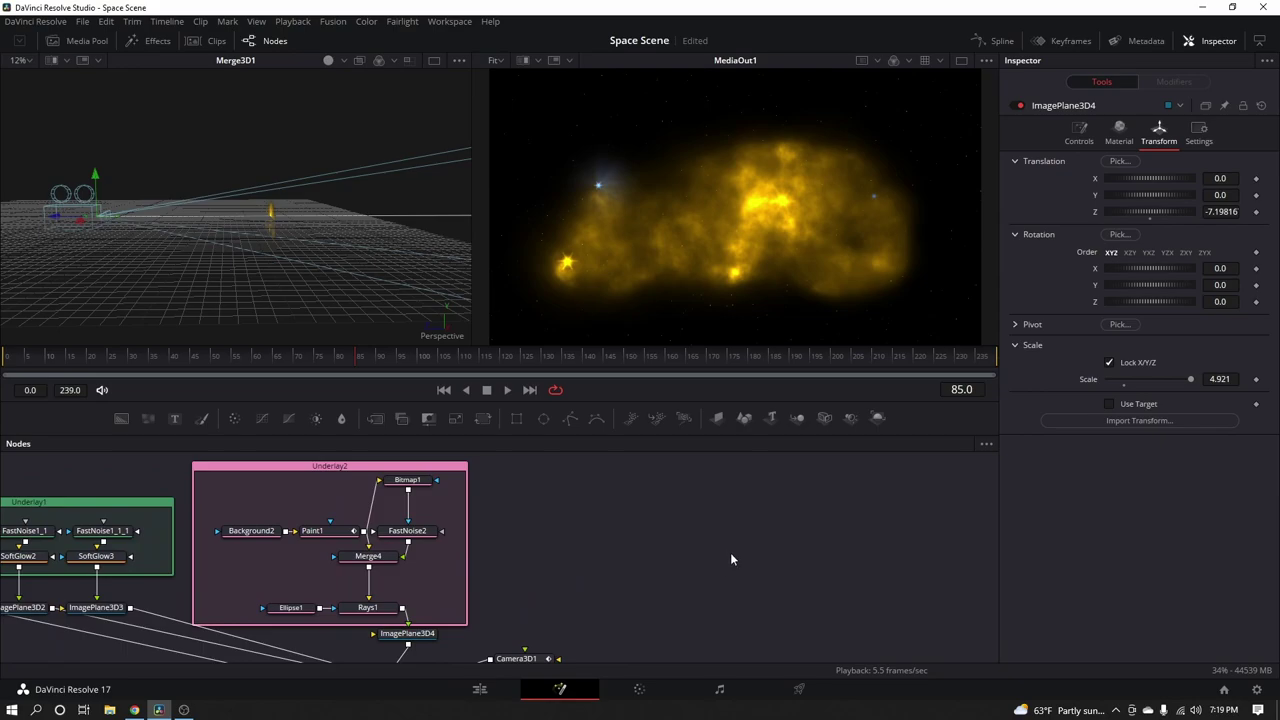
{"action": "left_click_drag", "start_coordinate": [752, 557], "coordinate": [740, 546]}
{"action": "left_click_drag", "start_coordinate": [121, 418], "coordinate": [620, 501]}
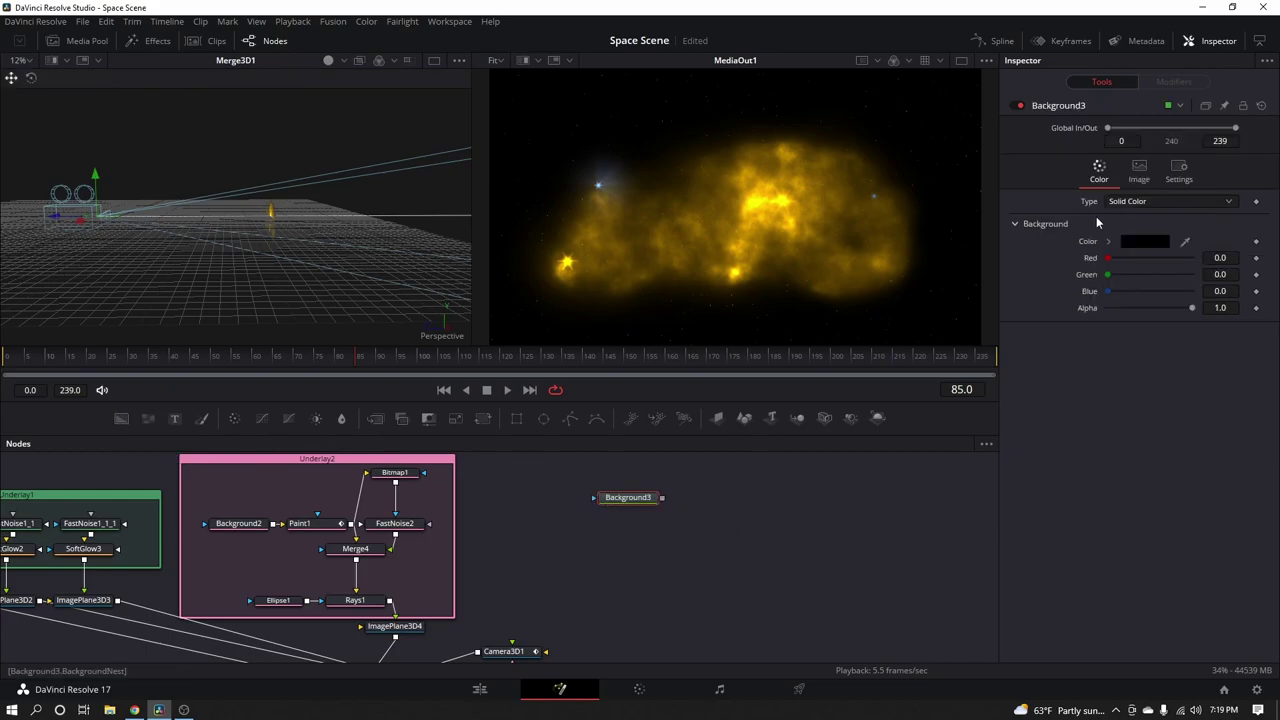
Add the Lens Flare V34 Fusion template with Background3 as its input and display it in the second viewer
{"action": "left_click", "coordinate": [146, 42]}
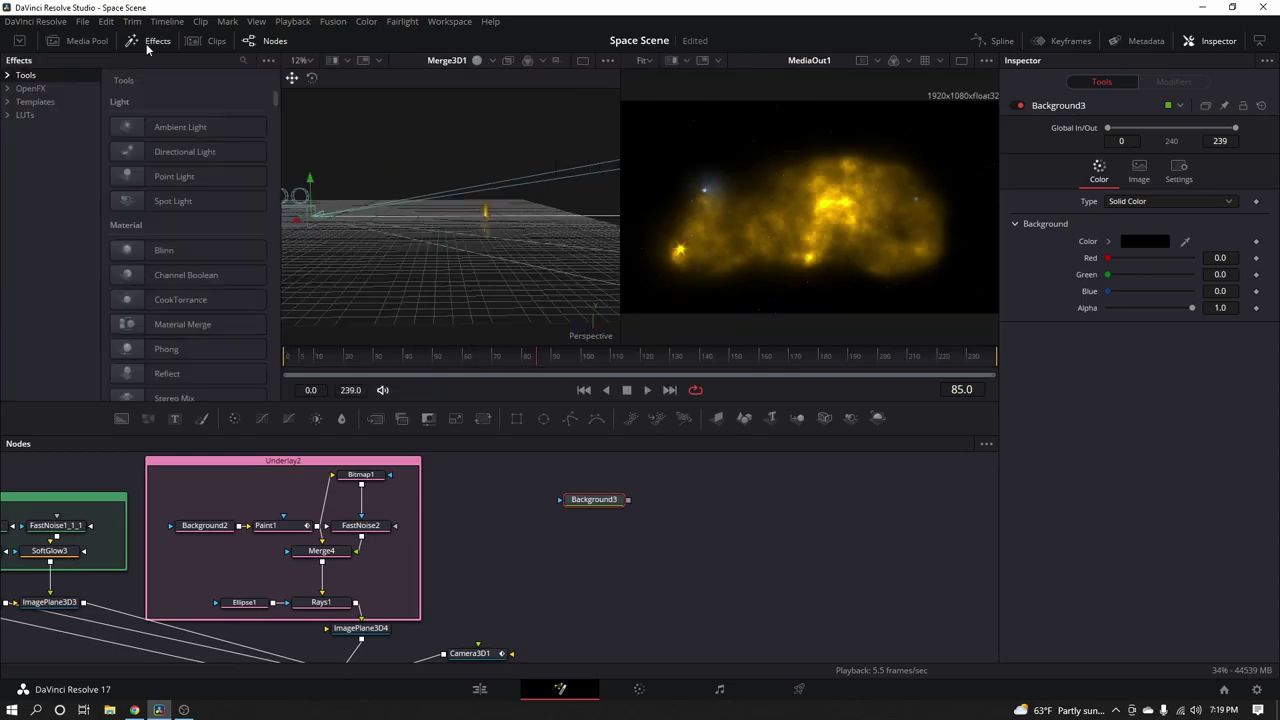
{"action": "left_click", "coordinate": [7, 102]}
{"action": "left_click", "coordinate": [21, 129]}
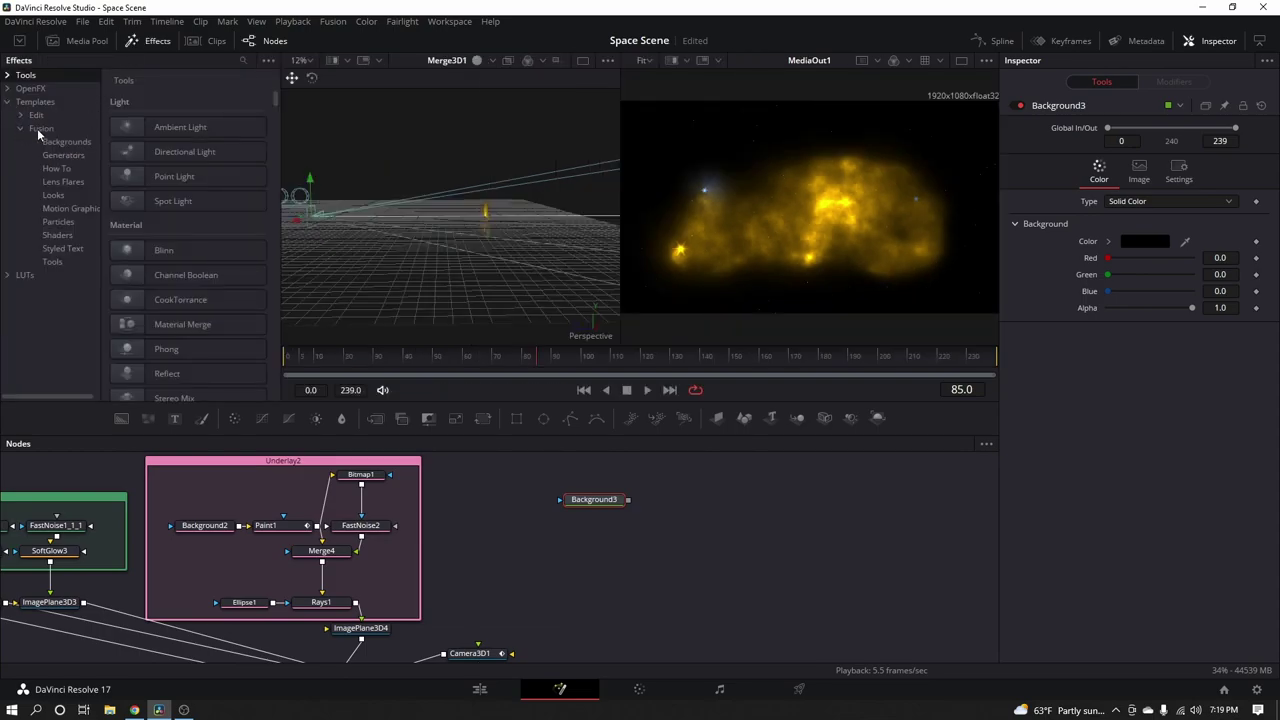
{"action": "left_click", "coordinate": [57, 183]}
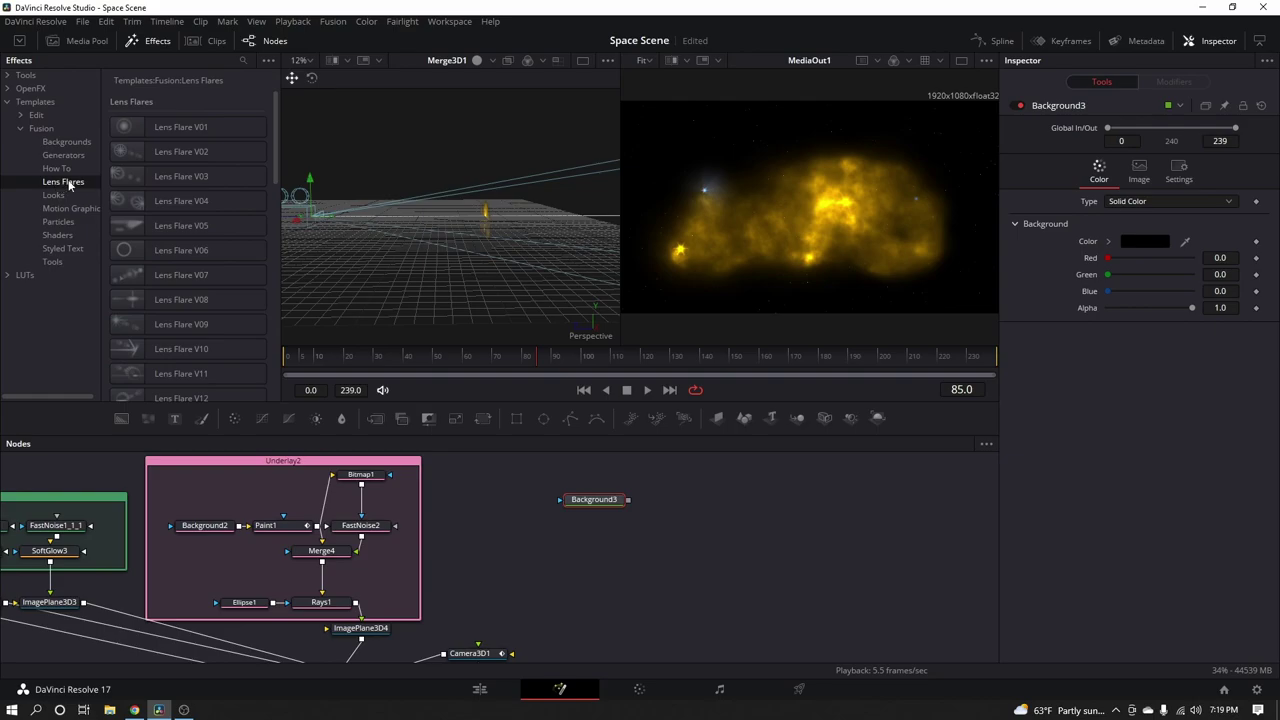
{"action": "scroll", "coordinate": [165, 225], "scroll_direction": "down", "scroll_amount": 5}
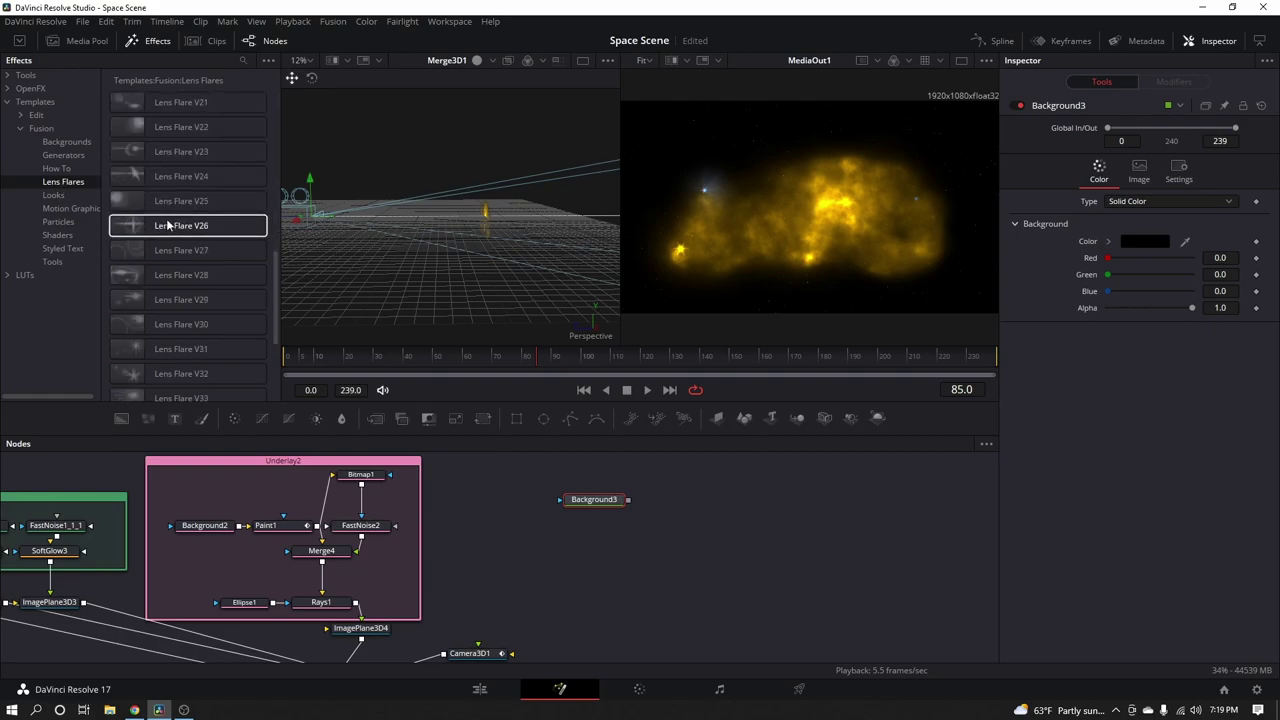
{"action": "scroll", "coordinate": [168, 225], "scroll_direction": "down", "scroll_amount": 1}
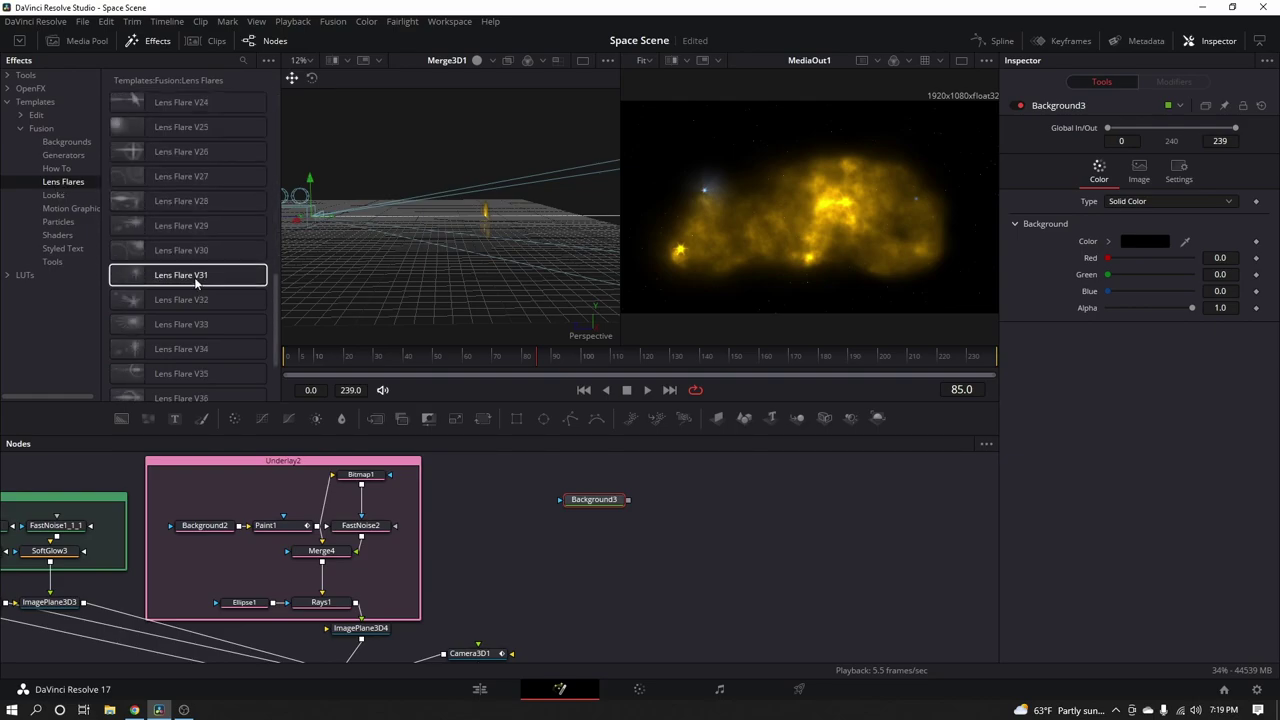
{"action": "scroll", "coordinate": [185, 293], "scroll_direction": "down", "scroll_amount": 1}
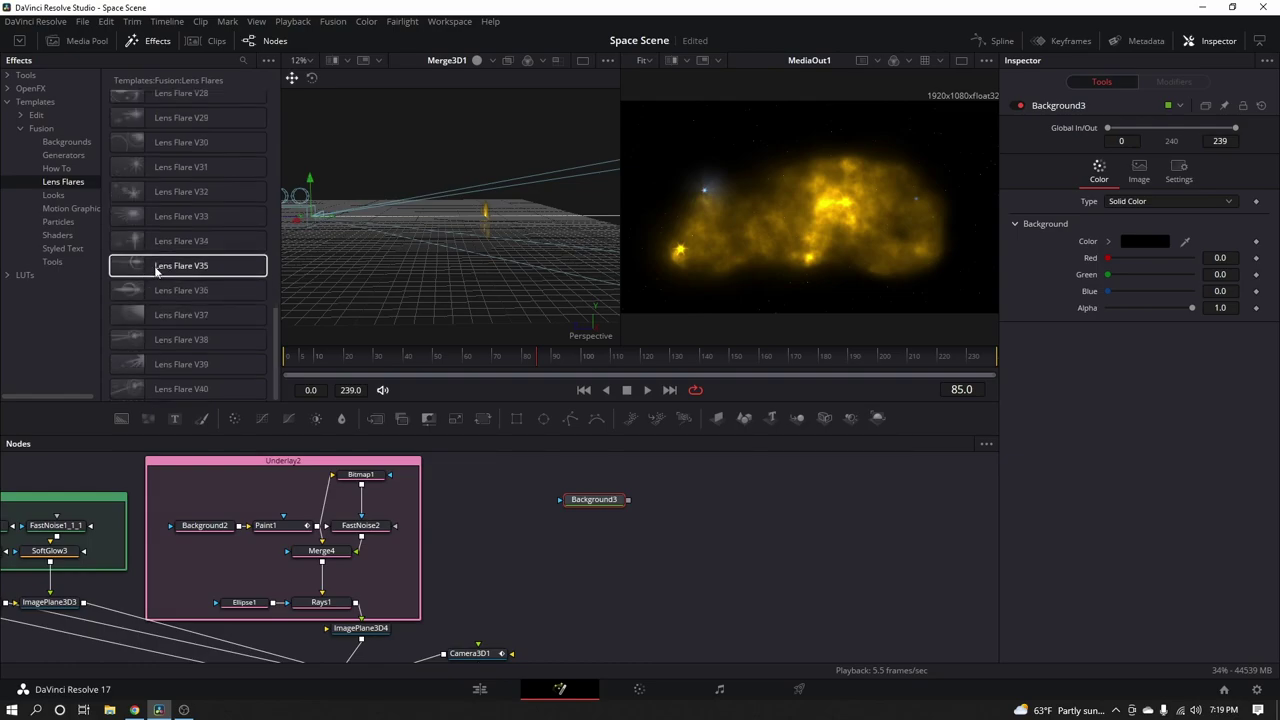
{"action": "left_click_drag", "start_coordinate": [155, 248], "coordinate": [790, 505]}
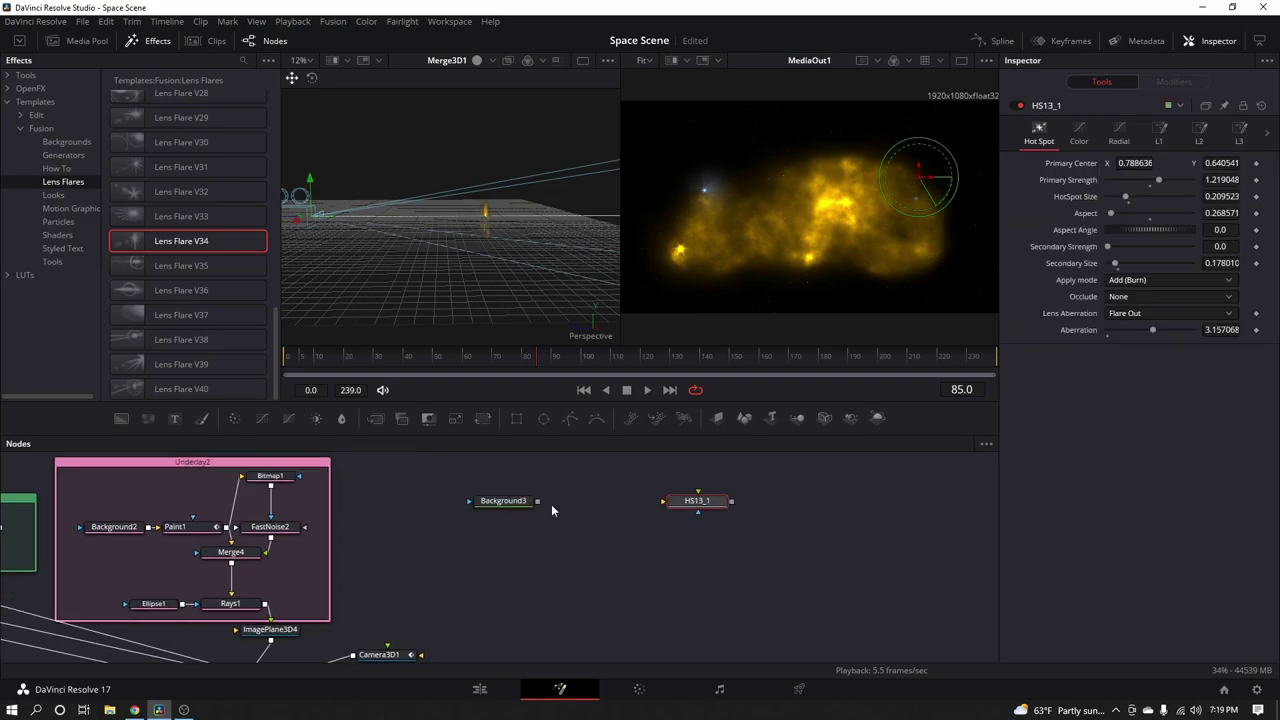
{"action": "left_click_drag", "start_coordinate": [538, 500], "coordinate": [680, 508]}
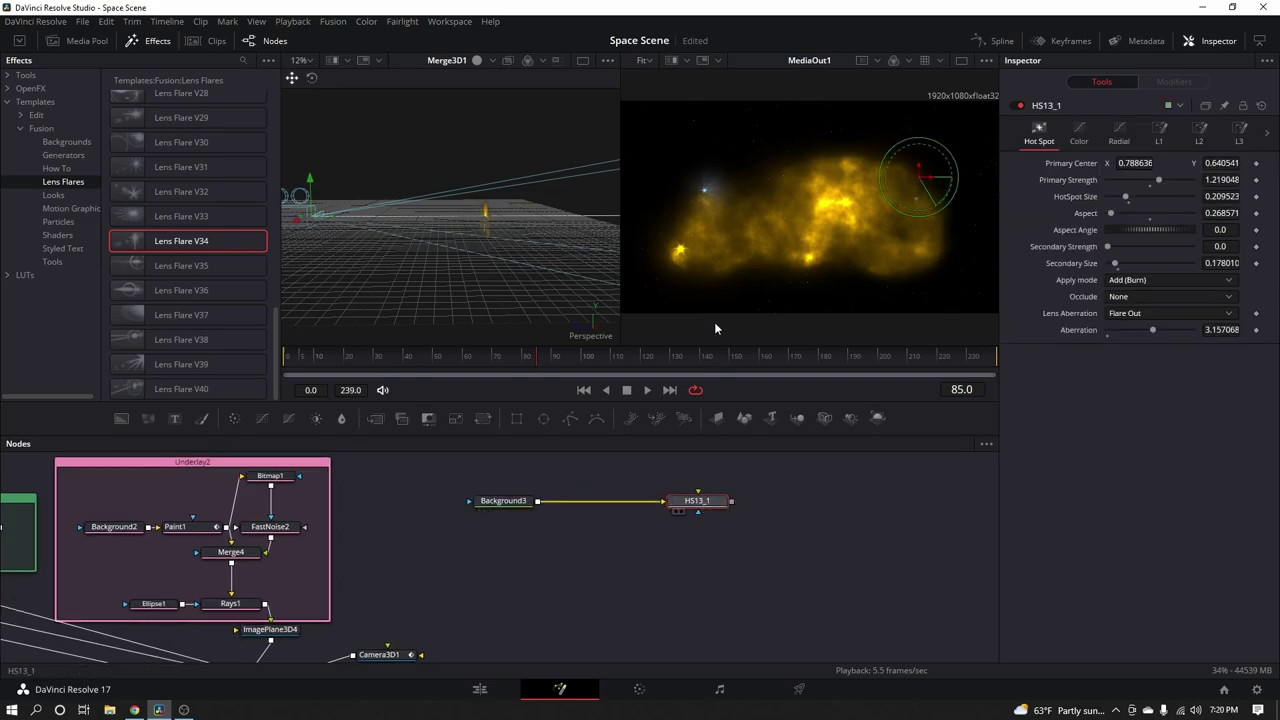
{"action": "key", "text": "2"}
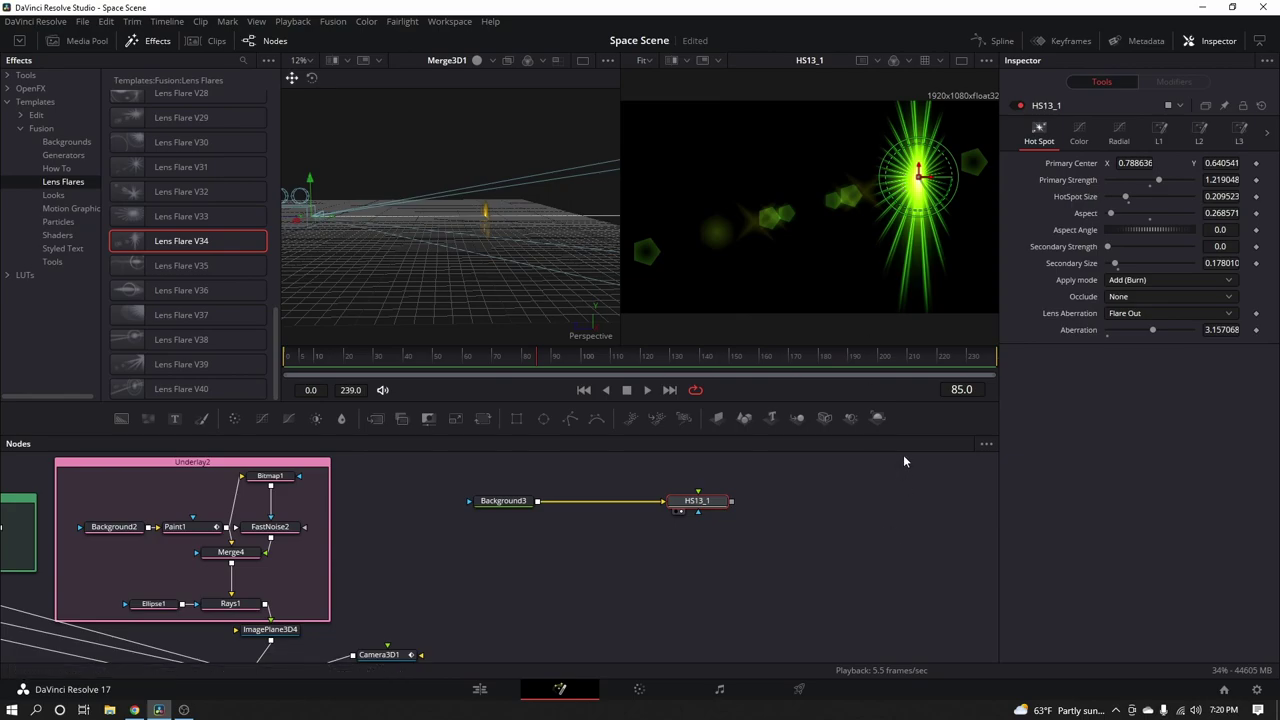
Turn off all lens reflections in the HS13_1 flare's L1, L2 and L3 groups and set Background3's alpha to 0
{"action": "left_click", "coordinate": [1161, 128]}
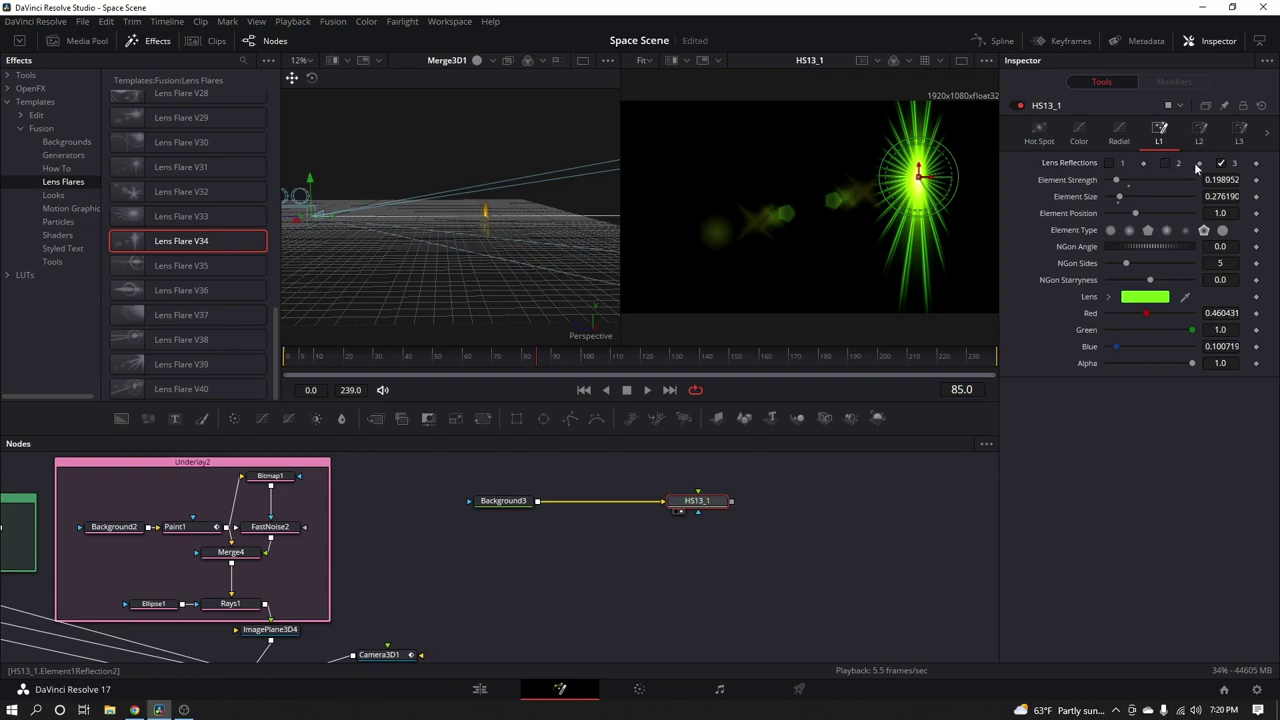
{"action": "left_click", "coordinate": [1199, 130]}
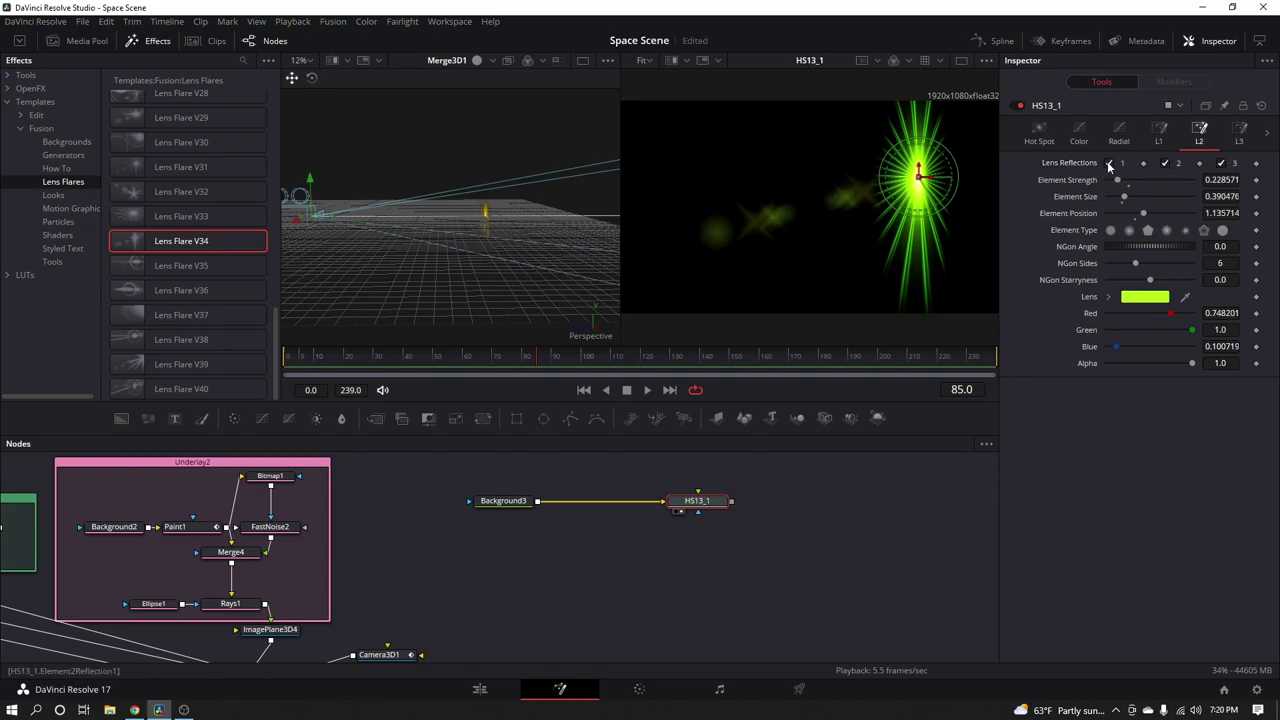
{"action": "left_click", "coordinate": [1239, 130]}
{"action": "left_click", "coordinate": [1165, 163]}
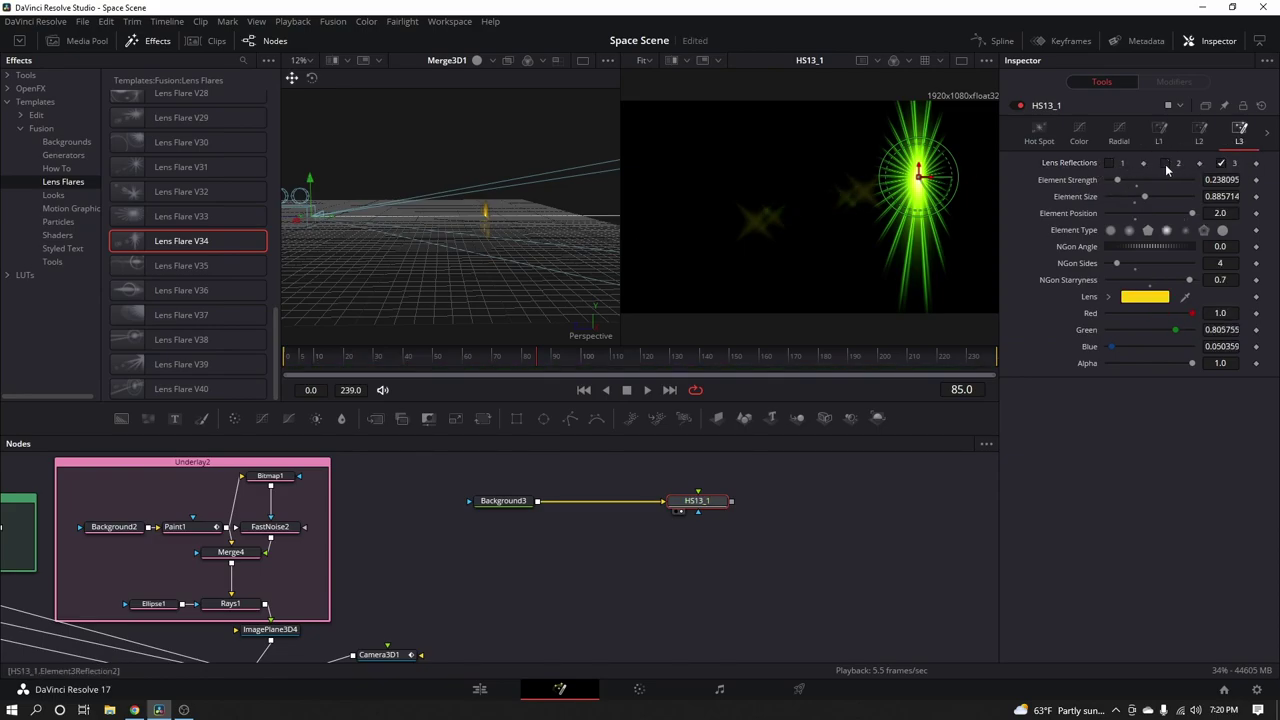
{"action": "left_click", "coordinate": [1221, 163]}
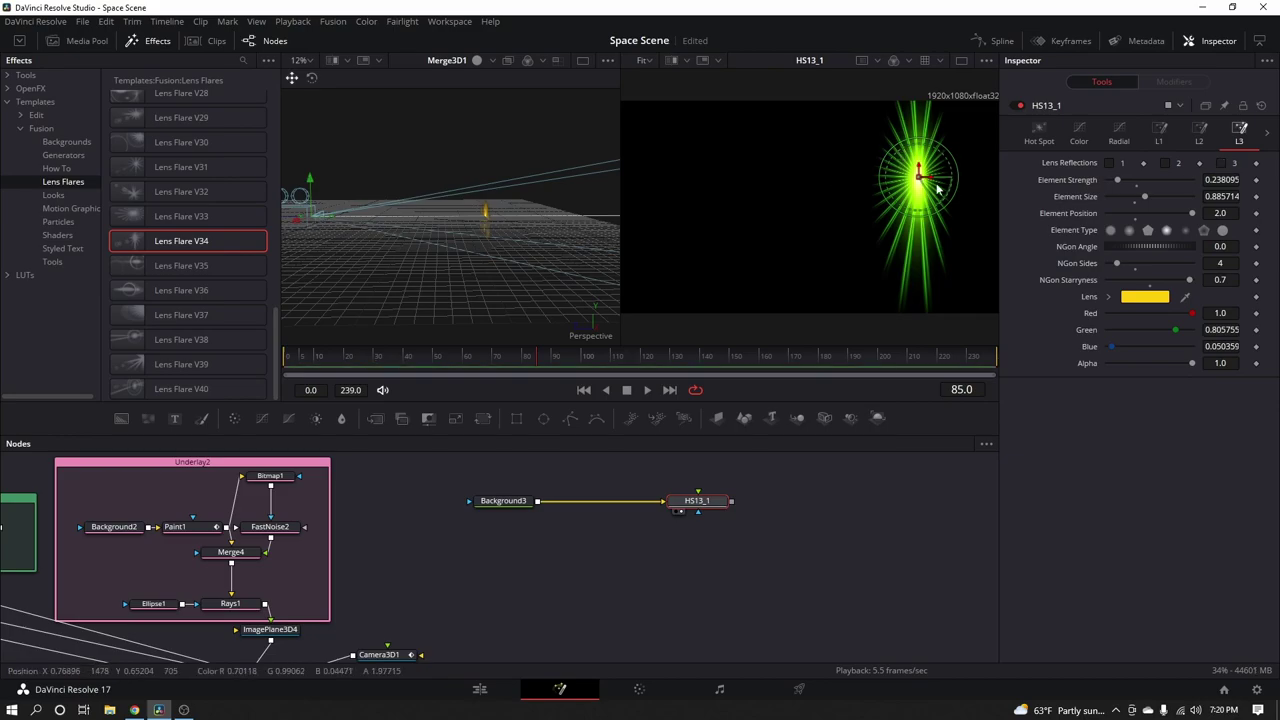
{"action": "left_click", "coordinate": [502, 521]}
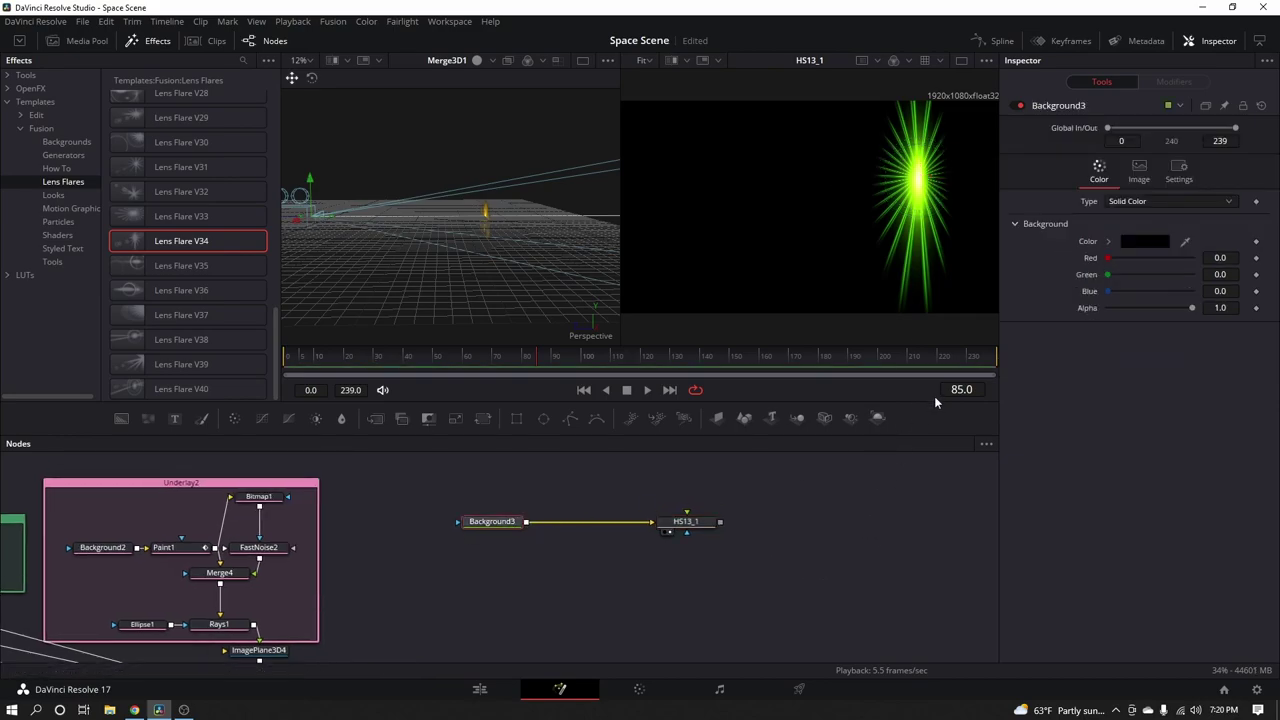
{"action": "left_click_drag", "start_coordinate": [1192, 308], "coordinate": [1071, 308]}
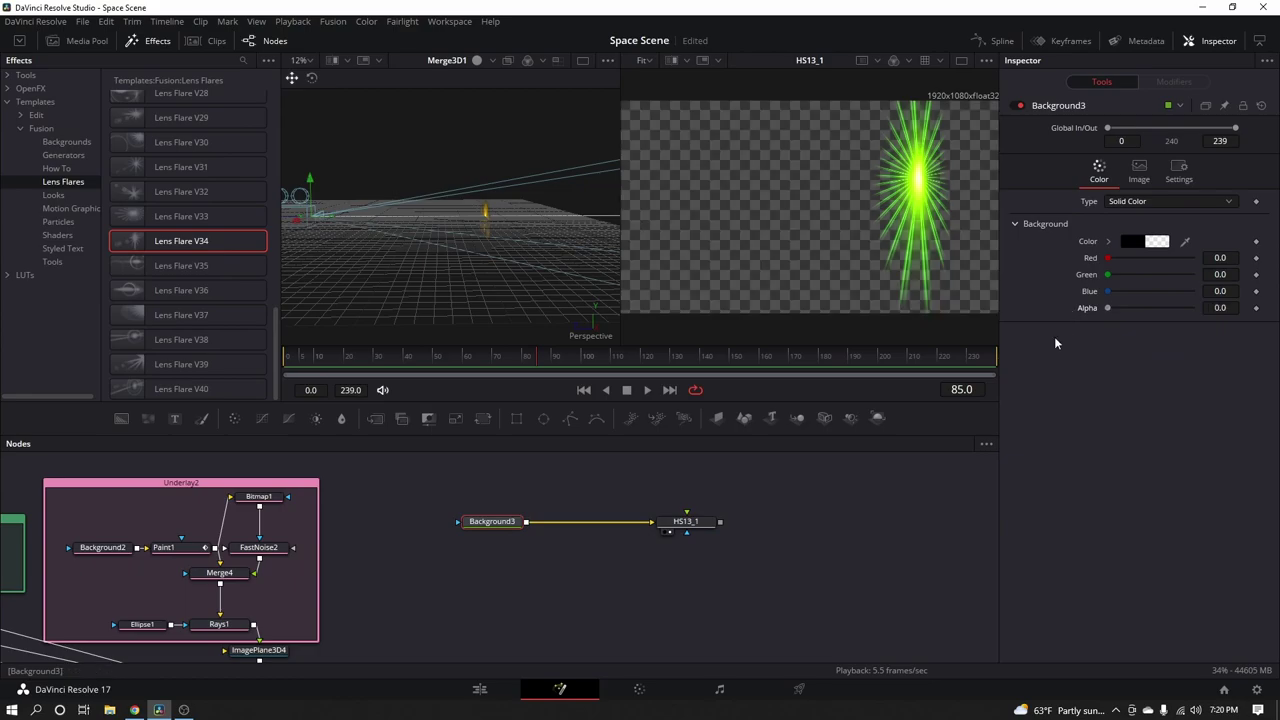
Add a Gaussian Blur after HS13_1, show it in the second viewer and set its strength to 0.559
{"action": "left_click", "coordinate": [688, 522]}
{"action": "key", "text": "shift+space"}
{"action": "type", "text": "soft"}
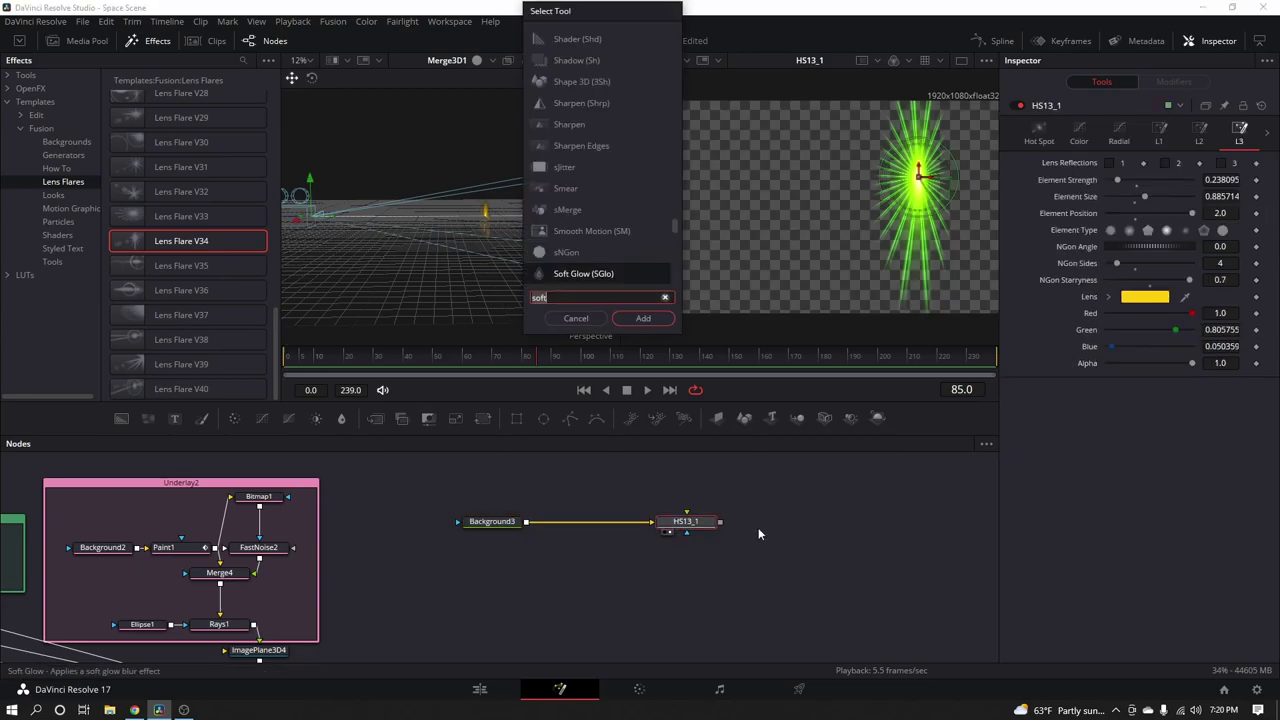
{"action": "key", "text": "BackSpace"}
{"action": "key", "text": "BackSpace"}
{"action": "key", "text": "BackSpace"}
{"action": "key", "text": "BackSpace"}
{"action": "type", "text": "blur"}
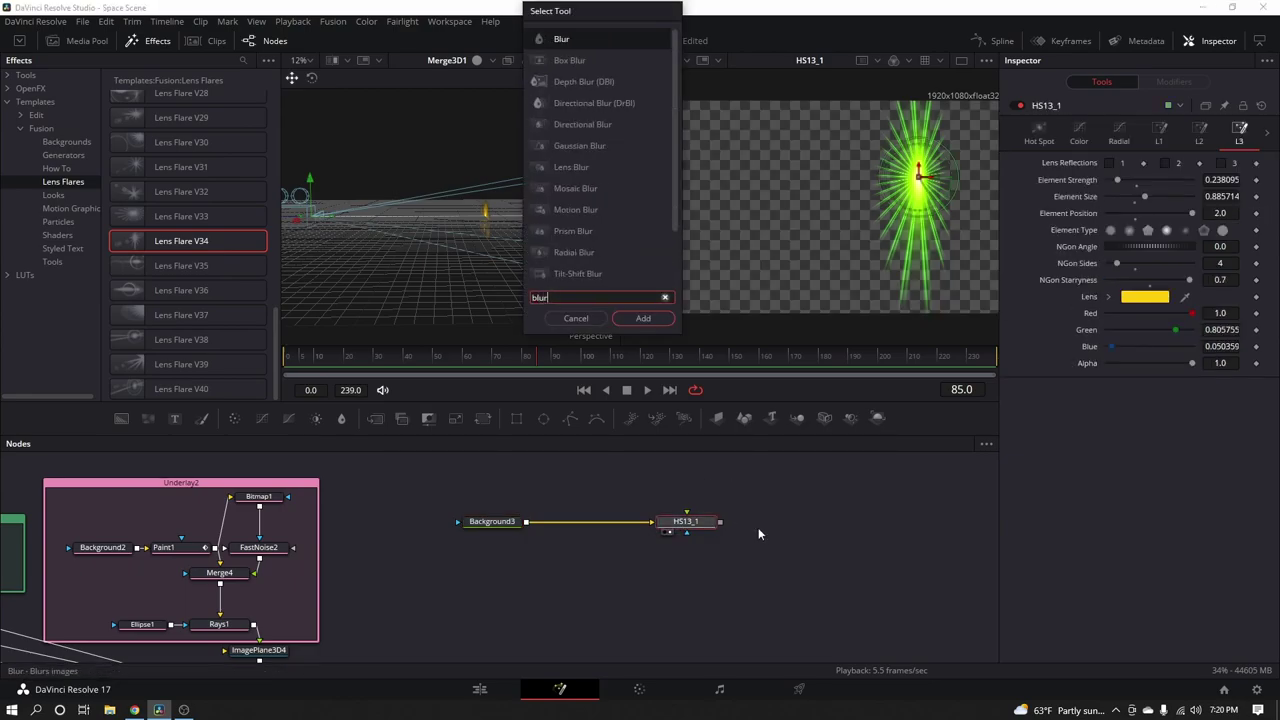
{"action": "left_click", "coordinate": [557, 146]}
{"action": "left_click", "coordinate": [643, 319]}
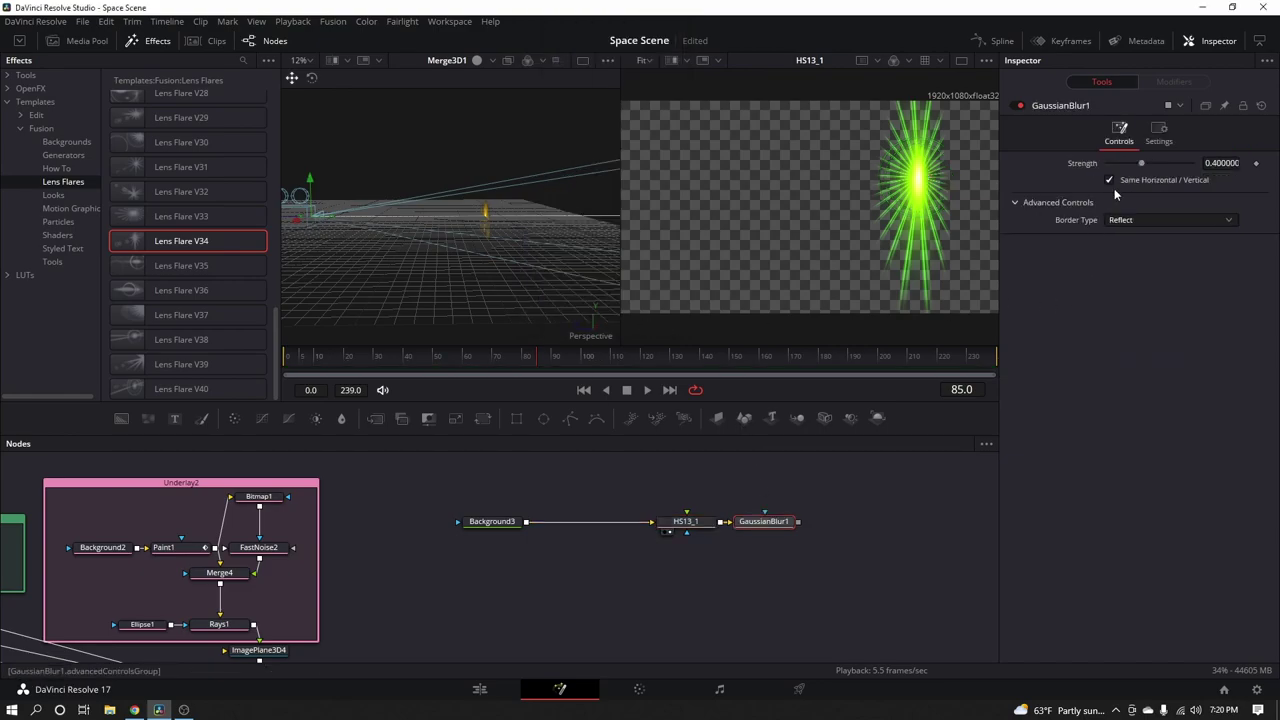
{"action": "mouse_move", "coordinate": [1141, 163]}
{"action": "left_mouse_down"}
{"action": "mouse_move", "coordinate": [1112, 167]}
{"action": "mouse_move", "coordinate": [1154, 163]}
{"action": "left_mouse_up"}
{"action": "left_click", "coordinate": [746, 531]}
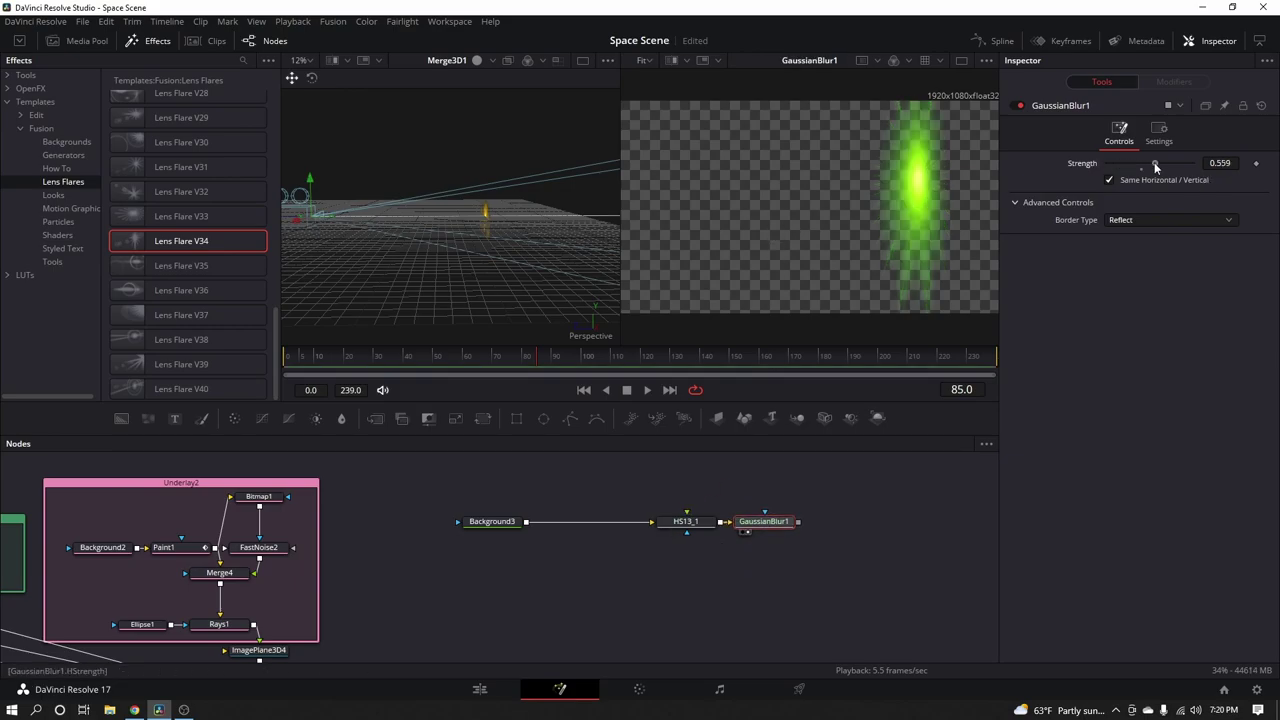
Move the HS13_1 flare near the frame's centre, shape it into a shorter diagonal streak and set the L3 element size to 0.661
{"action": "left_click", "coordinate": [688, 522]}
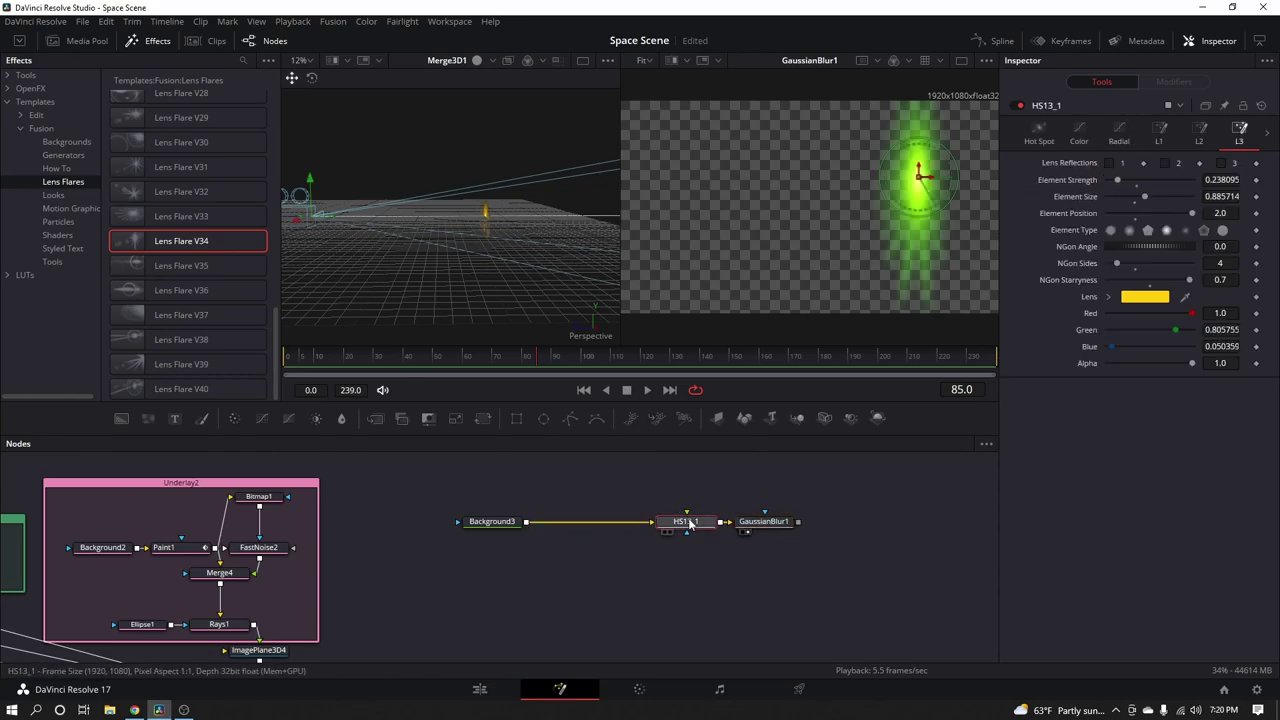
{"action": "mouse_move", "coordinate": [925, 165]}
{"action": "left_mouse_down"}
{"action": "mouse_move", "coordinate": [818, 200]}
{"action": "mouse_move", "coordinate": [835, 181]}
{"action": "mouse_move", "coordinate": [818, 178]}
{"action": "left_mouse_up"}
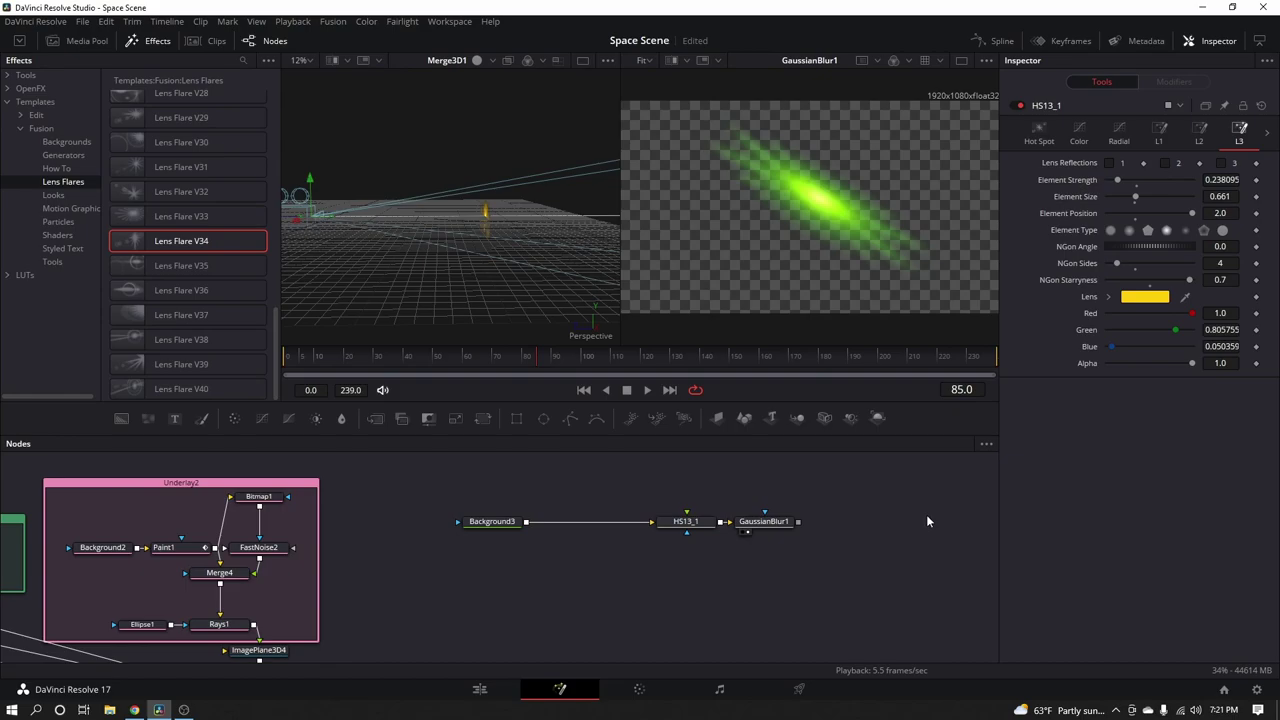
Add an Image Plane 3D fed by GaussianBlur1, connect it to Merge3D1 and display MediaOut1 in the second viewer
{"action": "left_click_drag", "start_coordinate": [642, 566], "coordinate": [695, 528]}
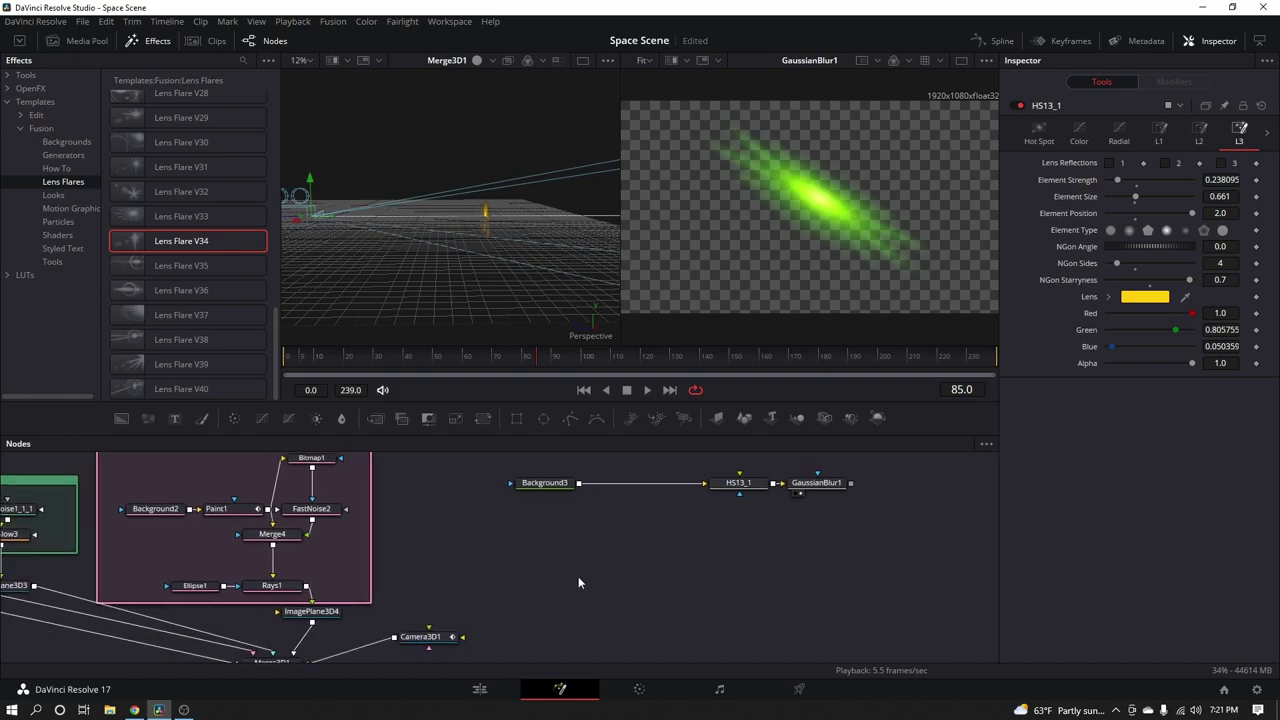
{"action": "left_click_drag", "start_coordinate": [534, 589], "coordinate": [591, 569]}
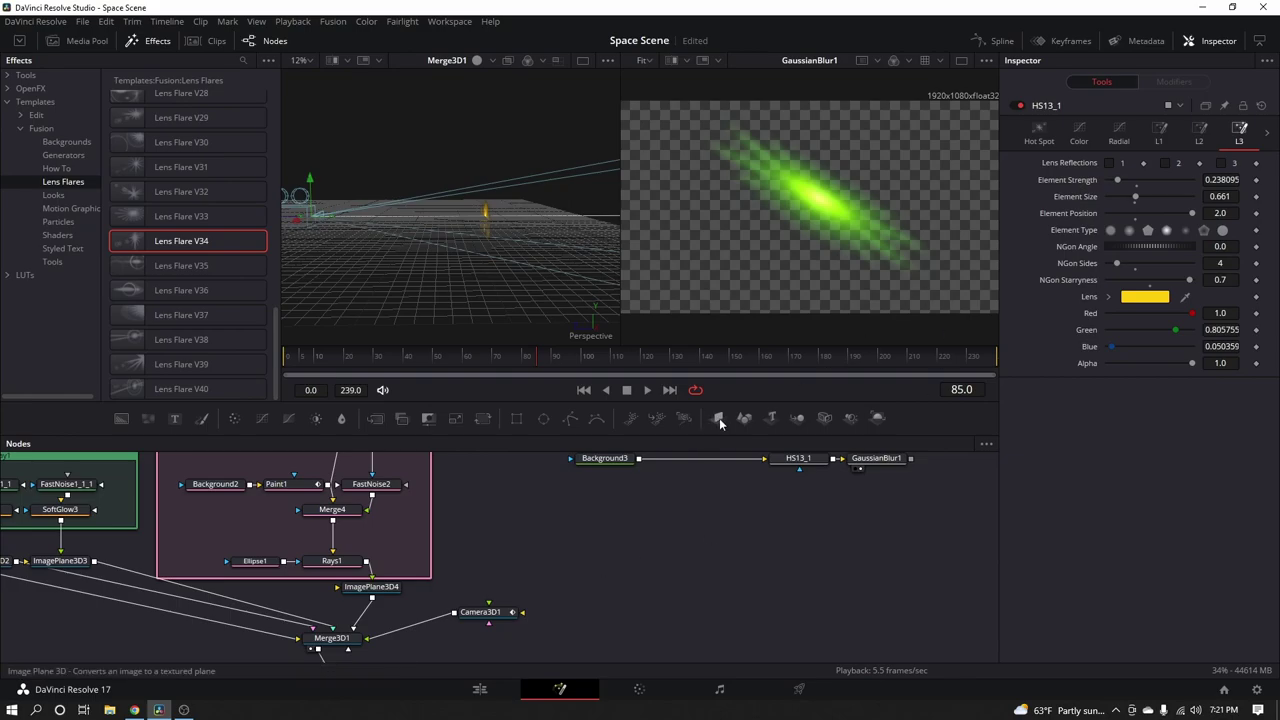
{"action": "left_click_drag", "start_coordinate": [717, 418], "coordinate": [764, 511]}
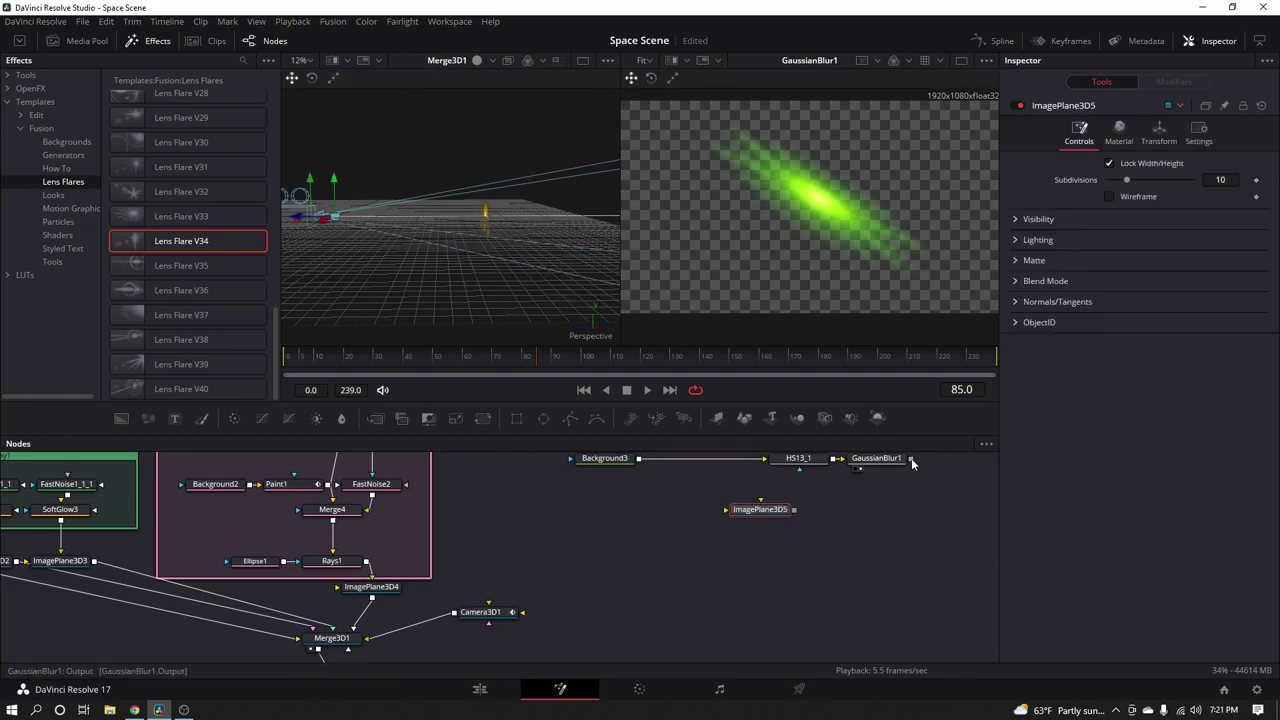
{"action": "left_click_drag", "start_coordinate": [911, 458], "coordinate": [364, 641]}
{"action": "scroll", "coordinate": [654, 611], "scroll_direction": "down", "scroll_amount": 3}
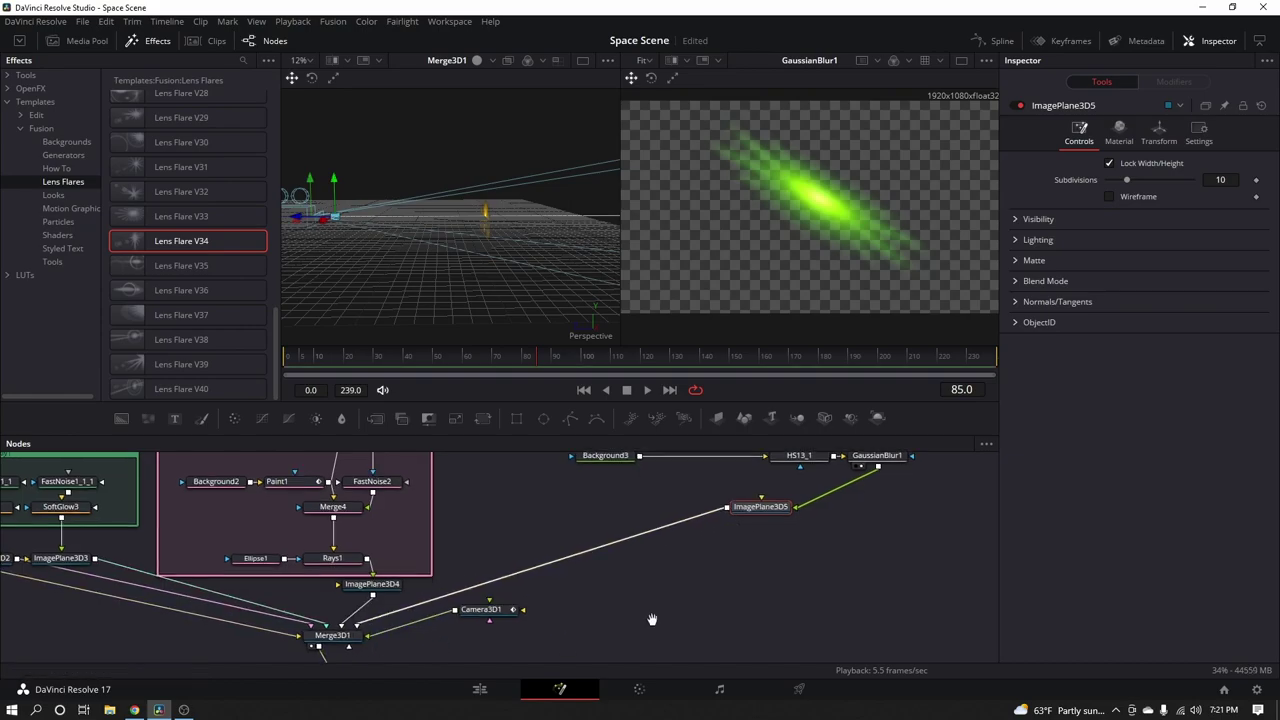
{"action": "left_click", "coordinate": [461, 608]}
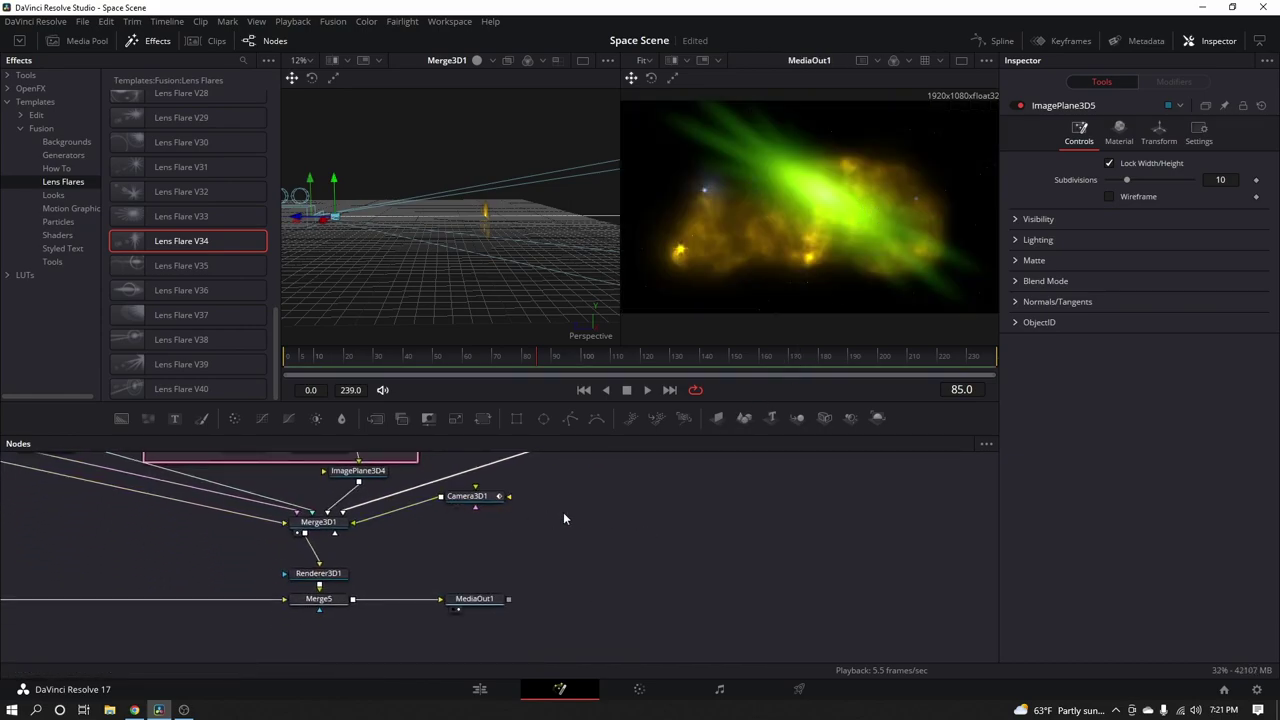
Position ImagePlane3D5 at about X 0.846, Y -0.509, Z -7.056 and set its scale to 1.182
{"action": "scroll", "coordinate": [621, 555], "scroll_direction": "up", "scroll_amount": 2}
{"action": "scroll", "coordinate": [641, 561], "scroll_direction": "up", "scroll_amount": 2}
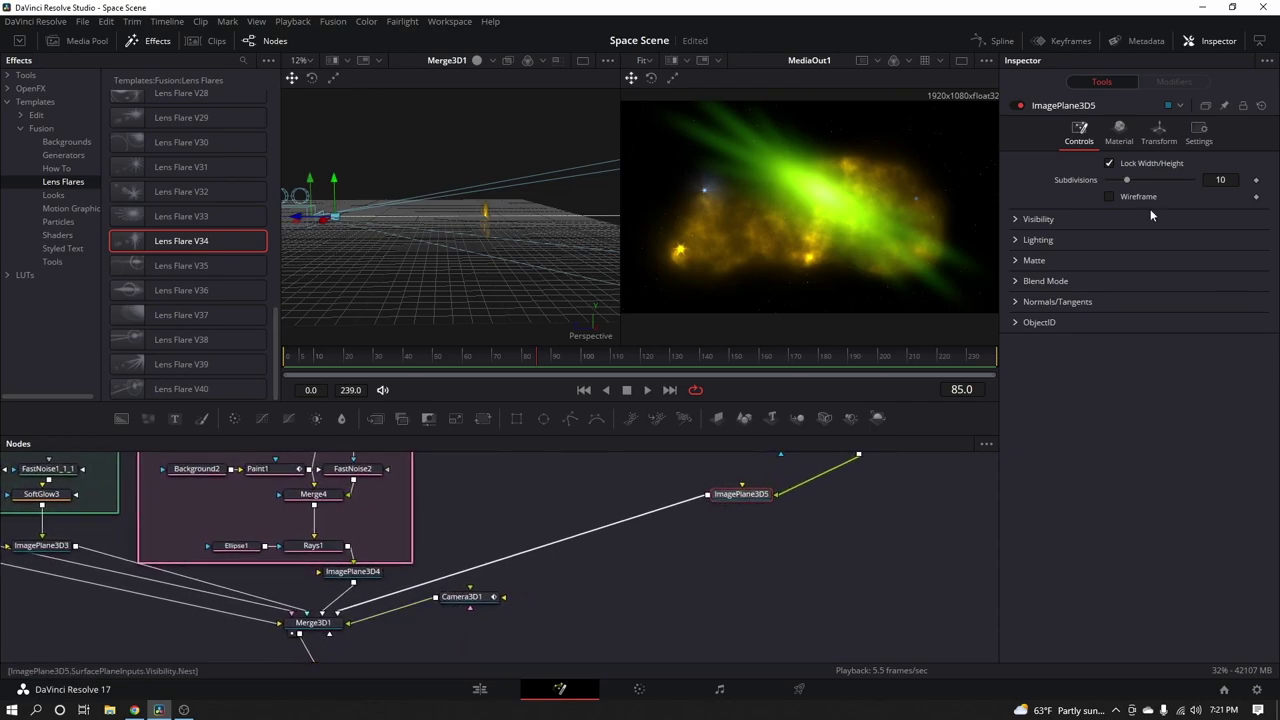
{"action": "left_click", "coordinate": [1159, 132]}
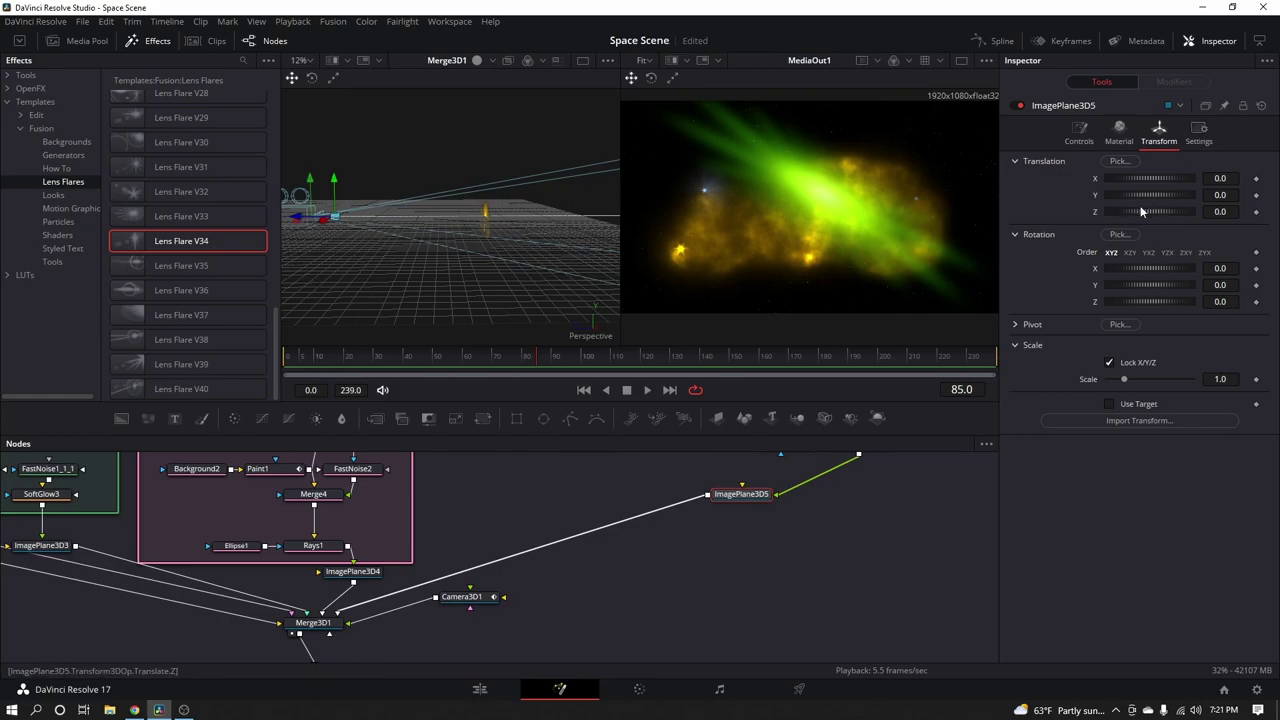
{"action": "left_click_drag", "start_coordinate": [1133, 212], "coordinate": [1160, 183]}
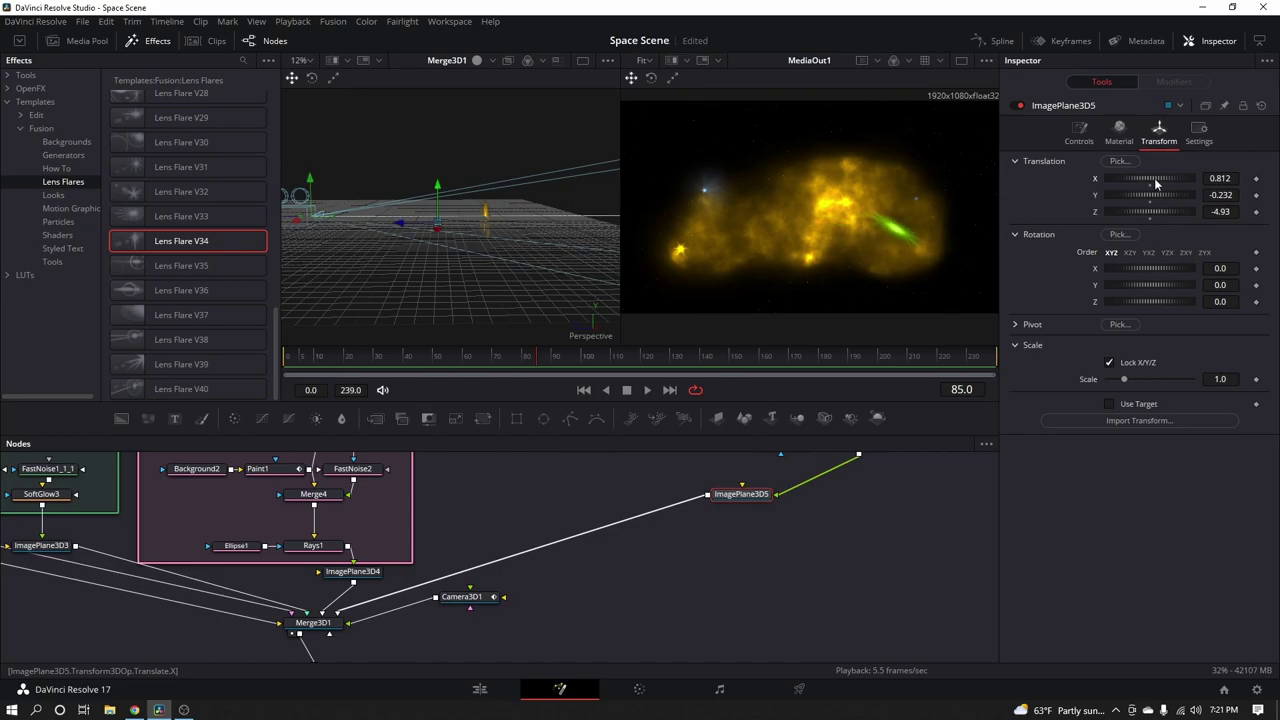
{"action": "left_click_drag", "start_coordinate": [1124, 380], "coordinate": [1154, 383]}
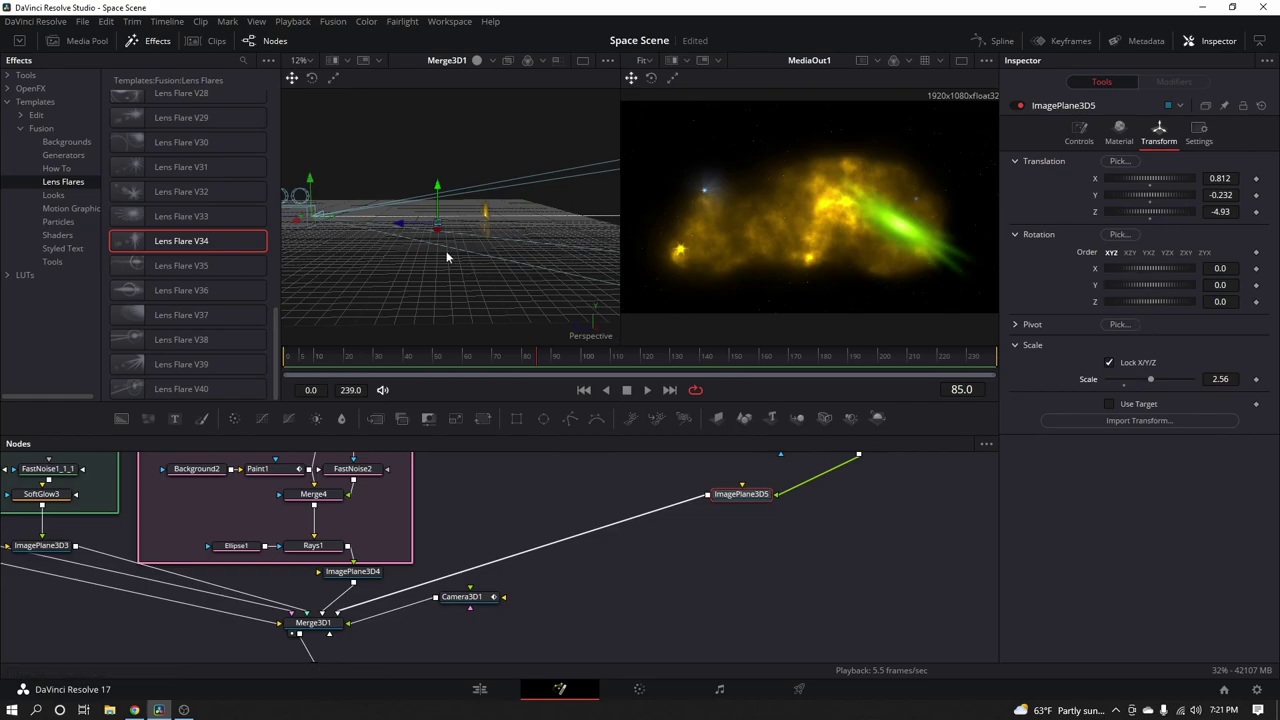
{"action": "left_click_drag", "start_coordinate": [403, 228], "coordinate": [487, 240]}
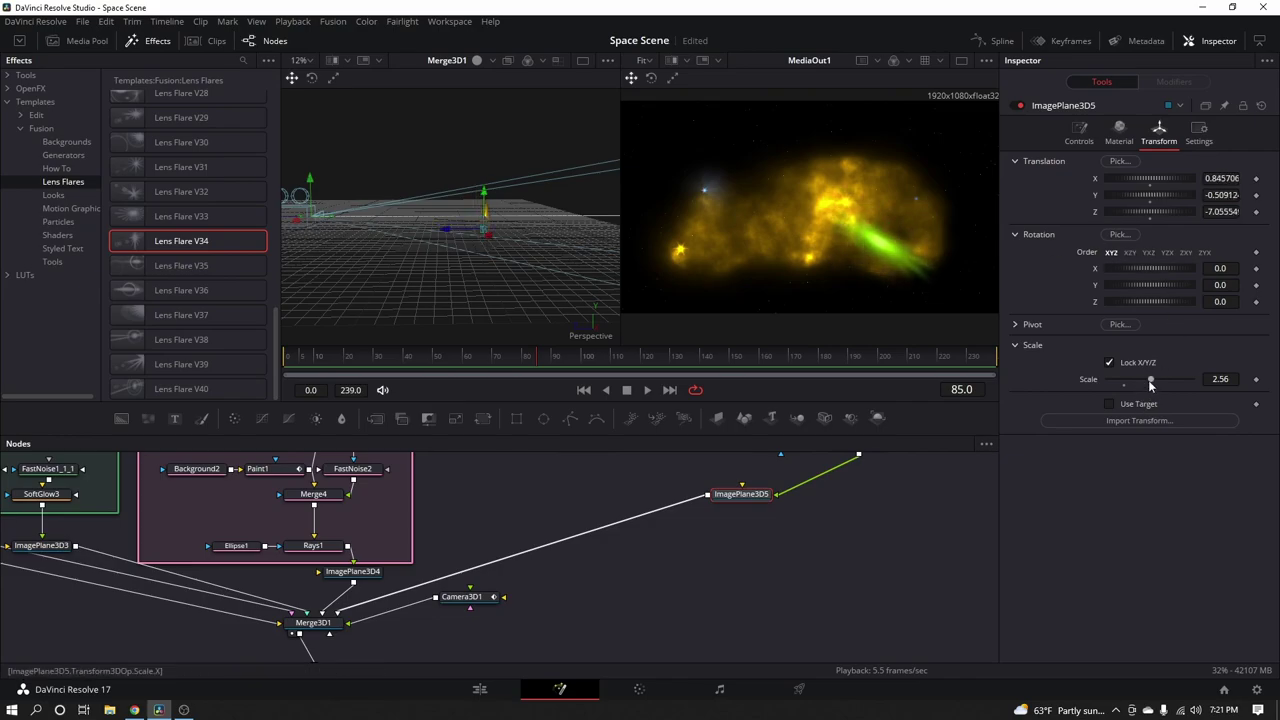
{"action": "left_click_drag", "start_coordinate": [1150, 383], "coordinate": [1127, 384]}
Play the composition to preview the flare in the nebula and save the project
{"action": "left_click", "coordinate": [850, 570]}
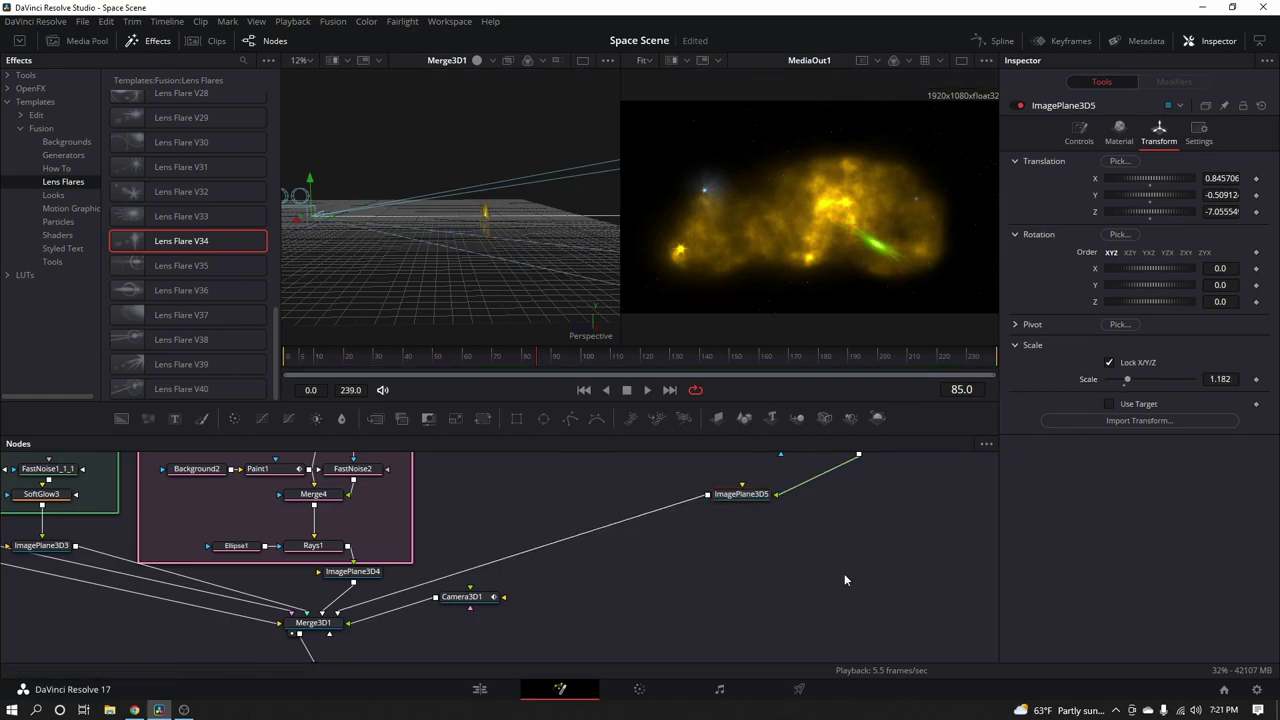
{"action": "key", "text": "space"}
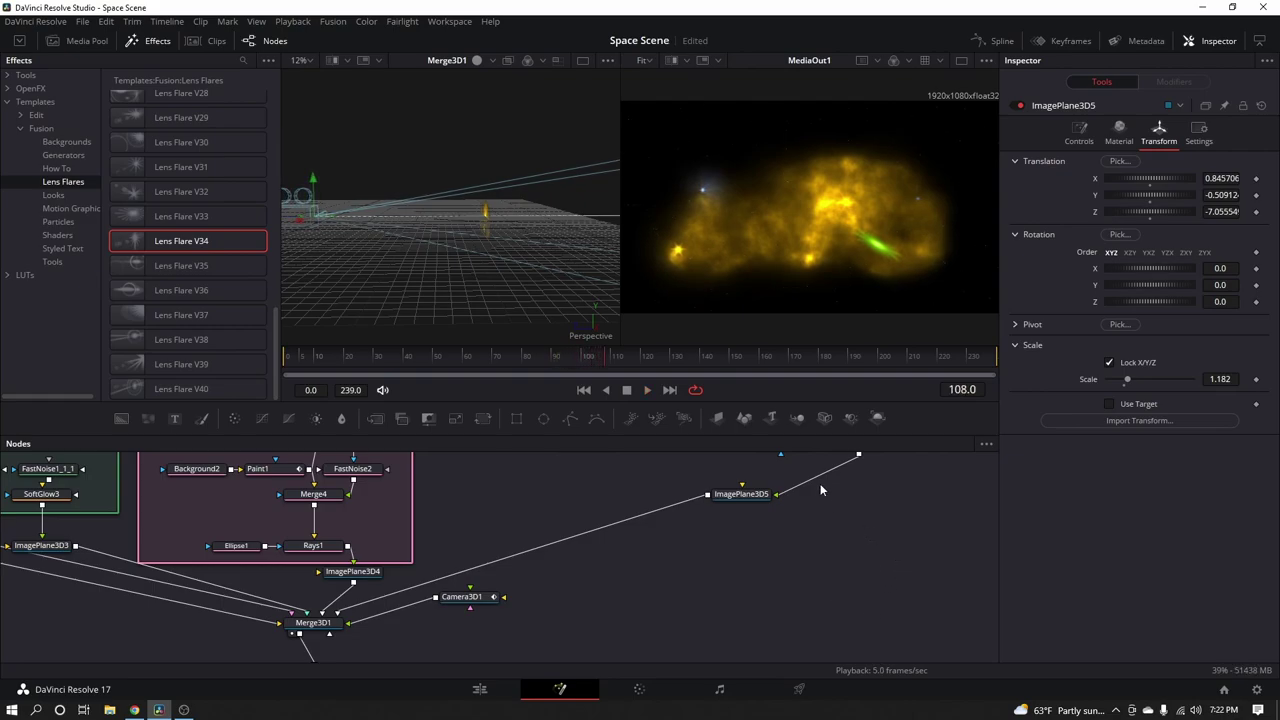
{"action": "key", "text": "ctrl+s"}
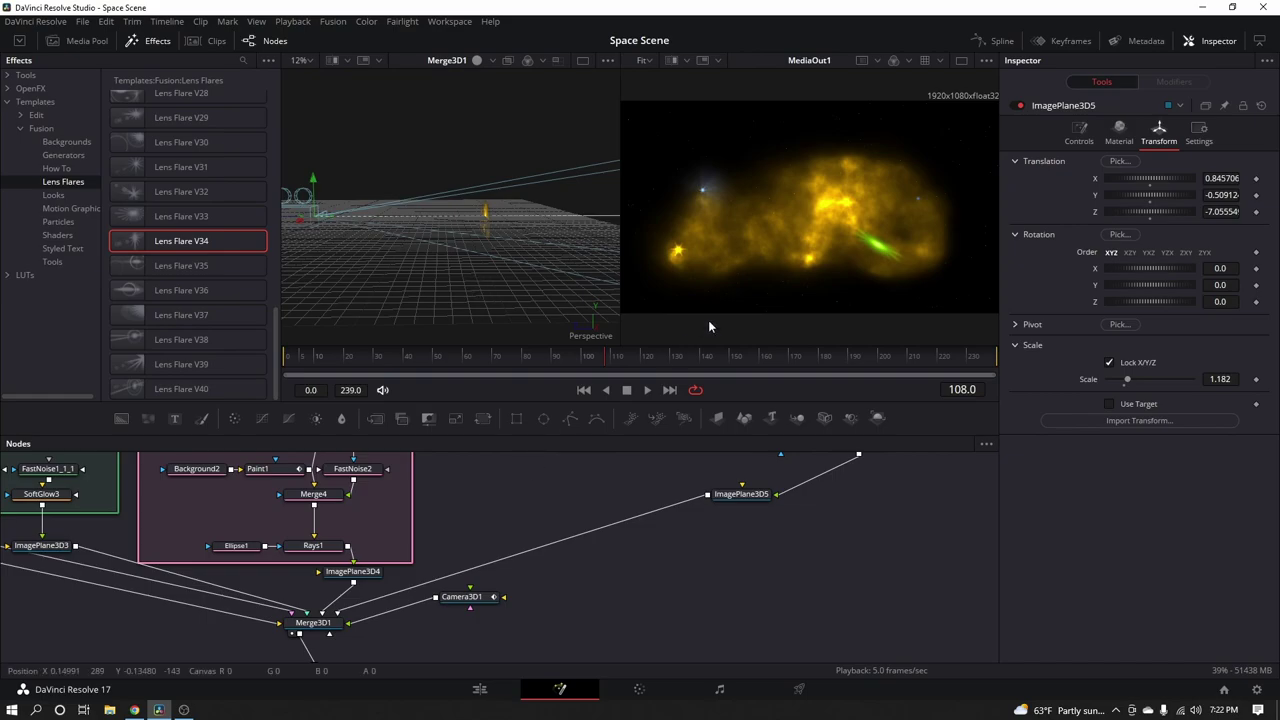
Switch to the Edit page and review the two earlier Fusion compositions on the timeline before returning to Fusion Composition 3
{"action": "left_click", "coordinate": [480, 689]}
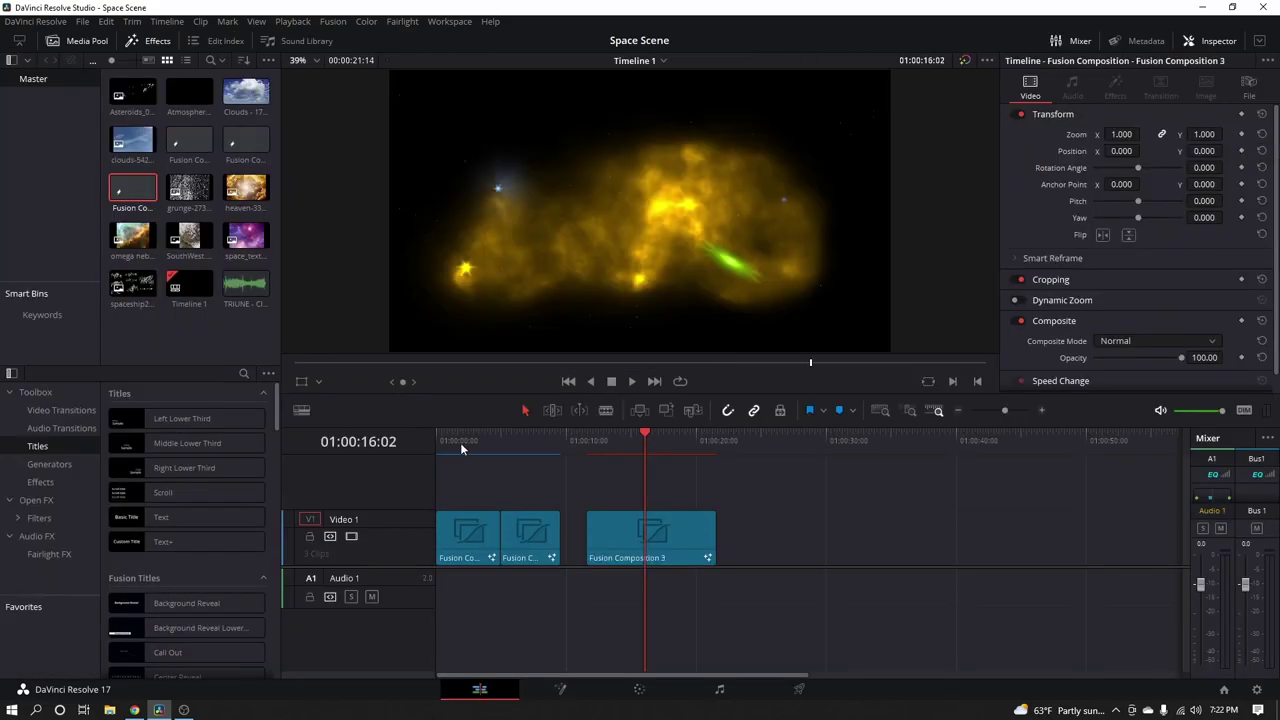
{"action": "left_click_drag", "start_coordinate": [481, 440], "coordinate": [476, 440]}
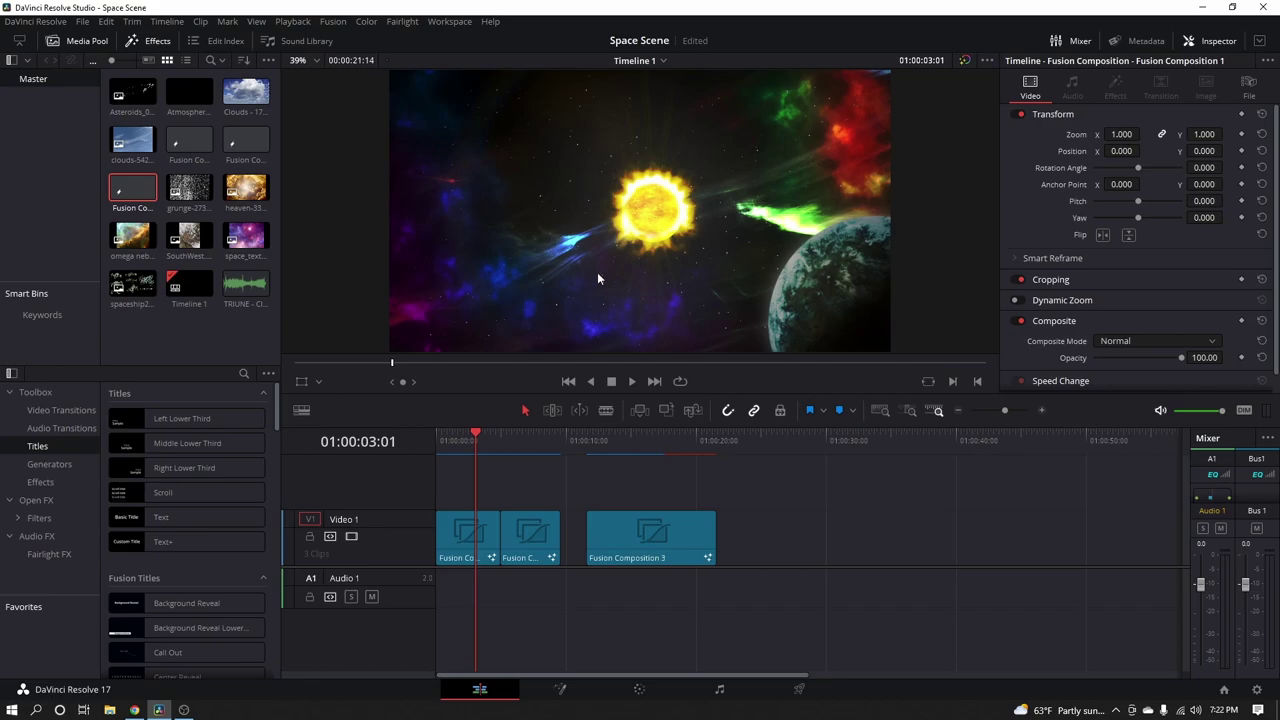
{"action": "left_click", "coordinate": [532, 441]}
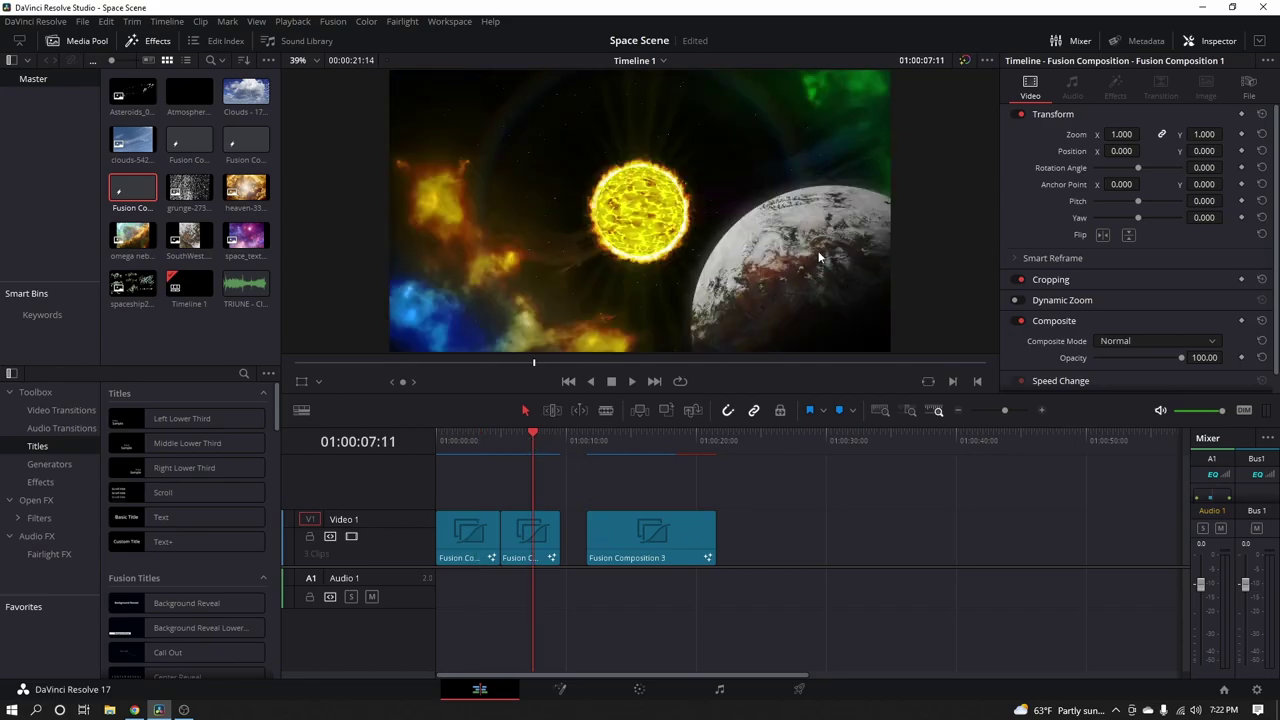
{"action": "key", "text": "space"}
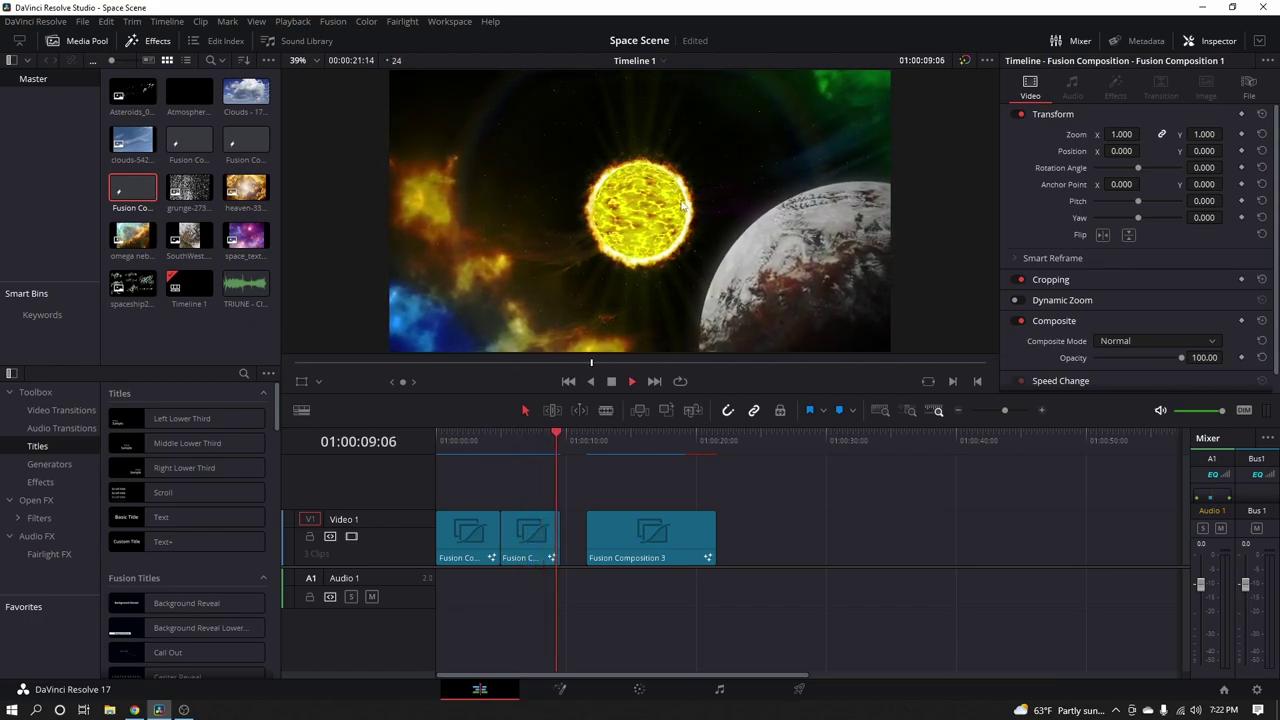
{"action": "key", "text": "space"}
{"action": "left_click", "coordinate": [607, 445]}
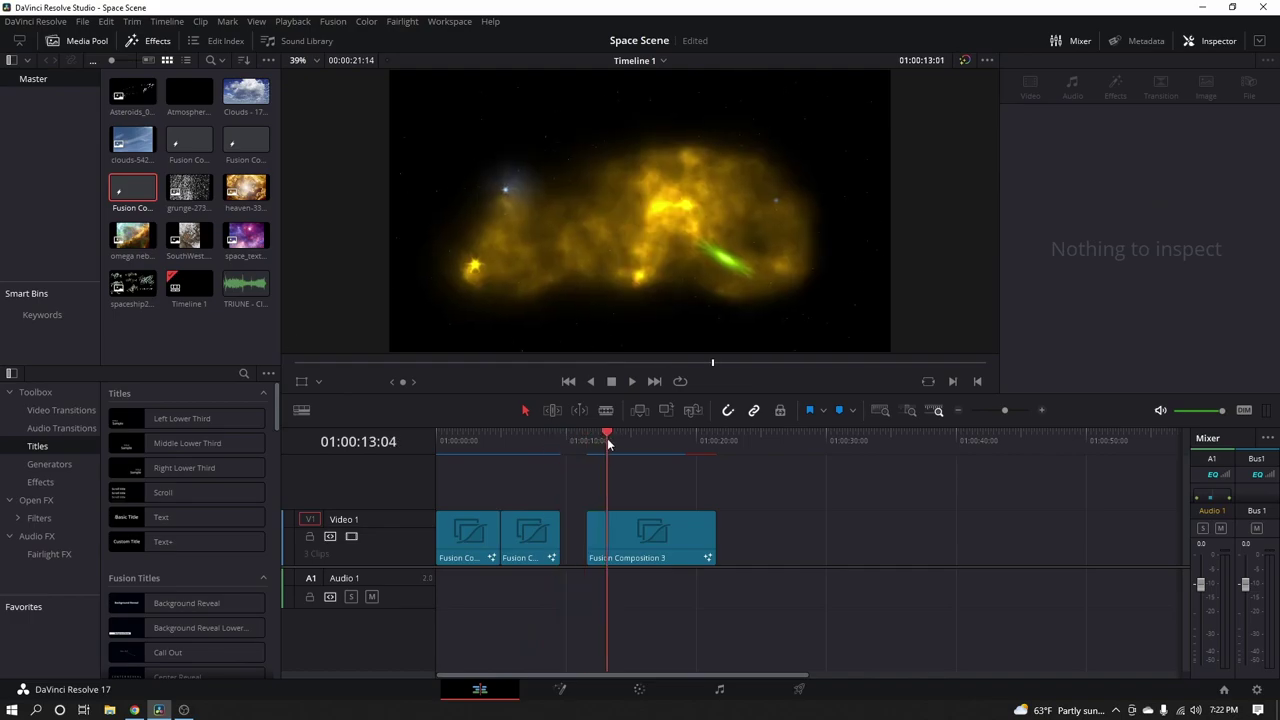